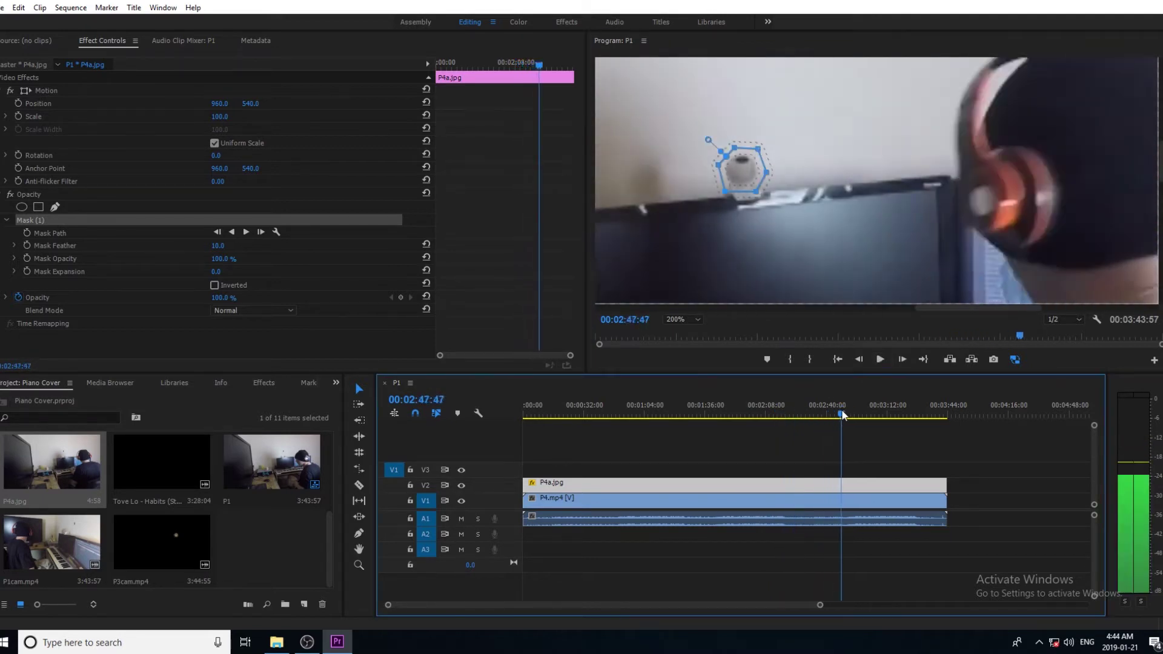
Set the blend mode of the P4.mp4 clip to Darken.
{"action": "left_click", "coordinate": [881, 360]}
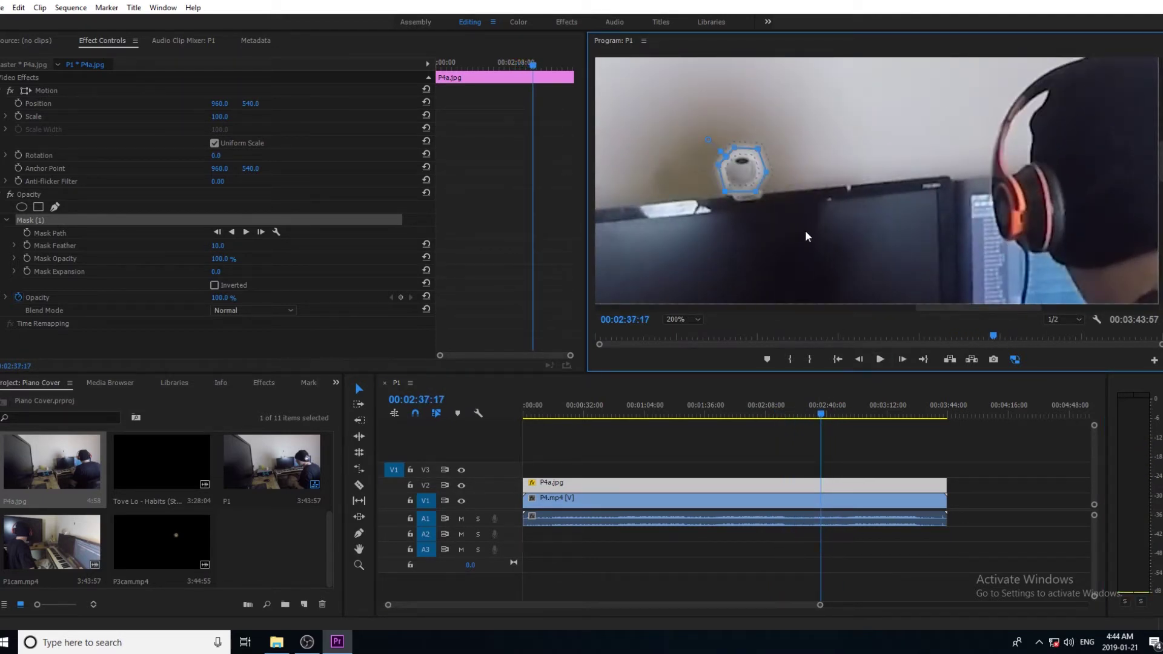
{"action": "left_click", "coordinate": [649, 504]}
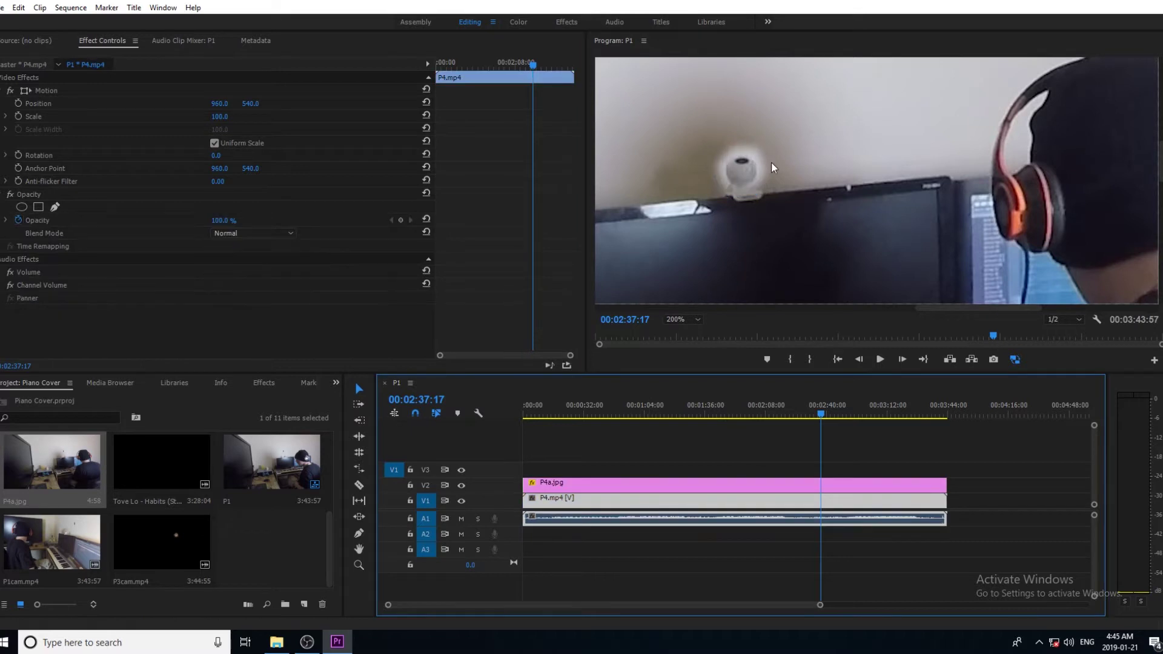
{"action": "left_click", "coordinate": [254, 233]}
{"action": "left_click", "coordinate": [326, 281]}
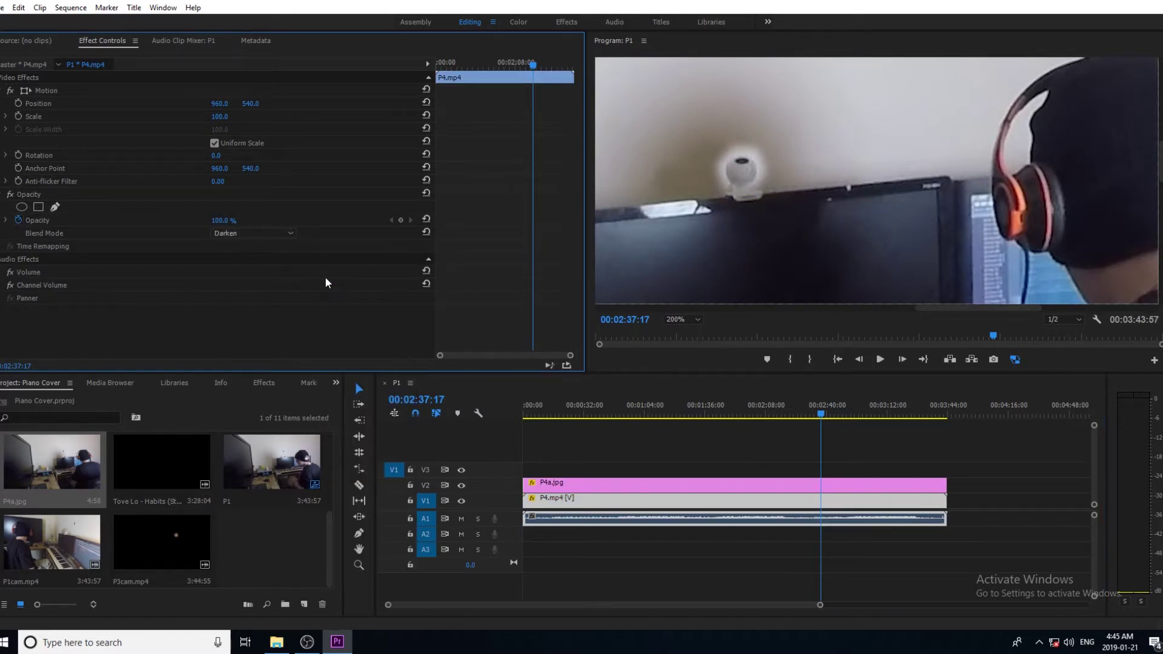
Try the Darken, Lighten and Soft Light blend modes on the masked P4a.jpg overlay and preview the blend around 00:02:24.
{"action": "left_click", "coordinate": [583, 486]}
{"action": "left_click", "coordinate": [254, 311]}
{"action": "left_click", "coordinate": [330, 278]}
{"action": "left_click", "coordinate": [254, 310]}
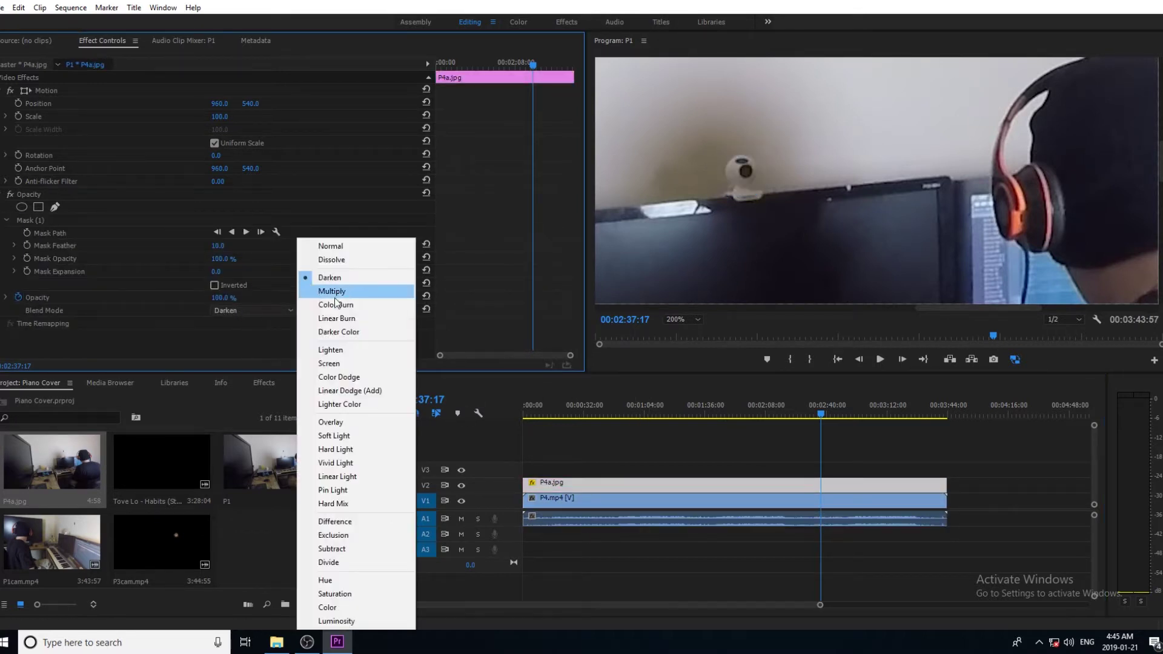
{"action": "left_click", "coordinate": [339, 377]}
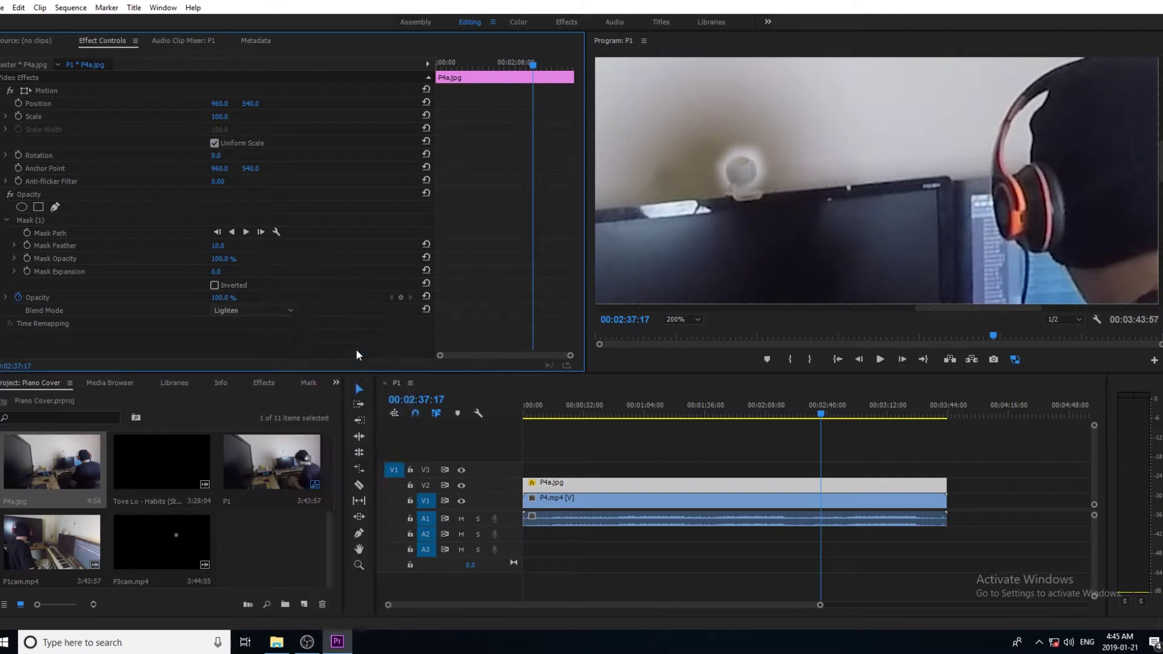
{"action": "left_click", "coordinate": [253, 310]}
{"action": "left_click", "coordinate": [328, 406]}
{"action": "left_click", "coordinate": [253, 310]}
{"action": "left_click", "coordinate": [327, 437]}
{"action": "left_click", "coordinate": [797, 415]}
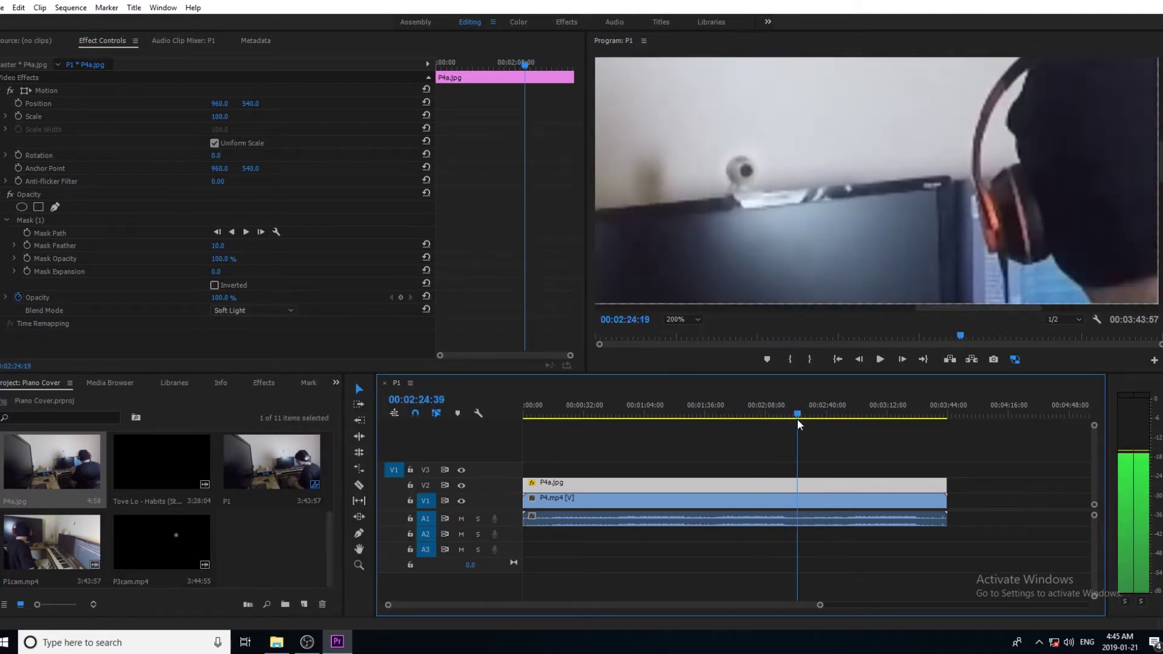
{"action": "left_click_drag", "start_coordinate": [797, 421], "coordinate": [796, 469]}
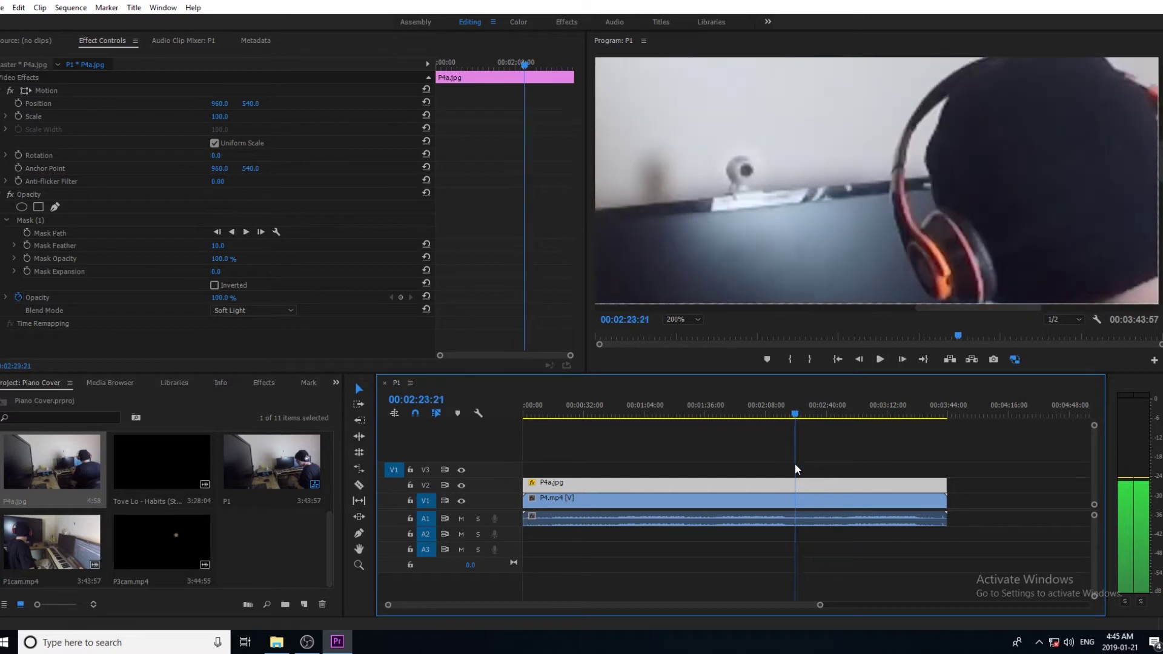
Compare the Pin Light and Soft Light blend modes on the P4a.jpg overlay.
{"action": "left_click", "coordinate": [253, 310]}
{"action": "left_click", "coordinate": [328, 491]}
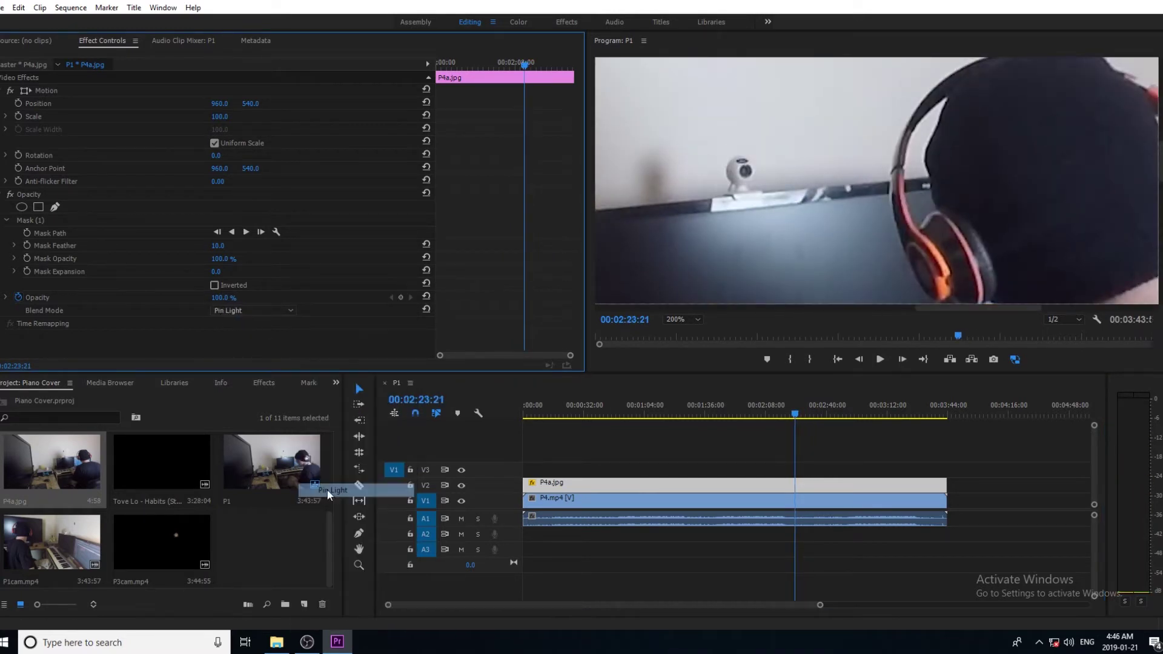
{"action": "left_click", "coordinate": [294, 311]}
{"action": "left_click", "coordinate": [327, 437]}
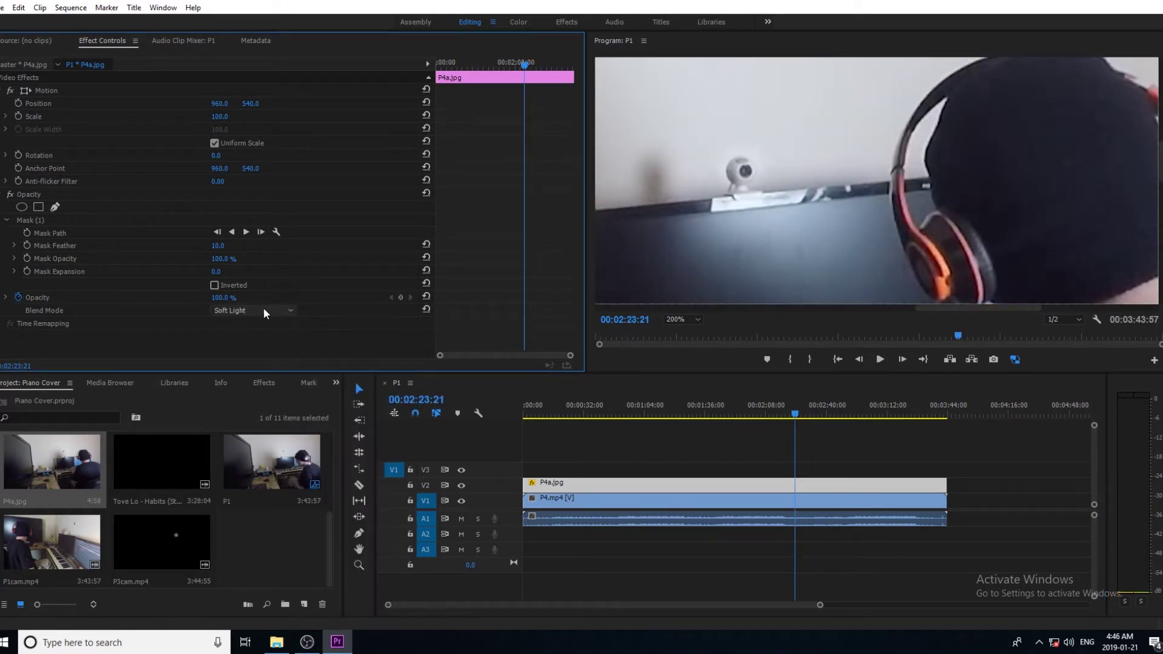
Try the Darken, Color Burn and Lighter Color blend modes on the P4a.jpg overlay.
{"action": "left_click", "coordinate": [261, 311]}
{"action": "left_click", "coordinate": [333, 291]}
{"action": "left_click", "coordinate": [263, 311]}
{"action": "left_click", "coordinate": [335, 286]}
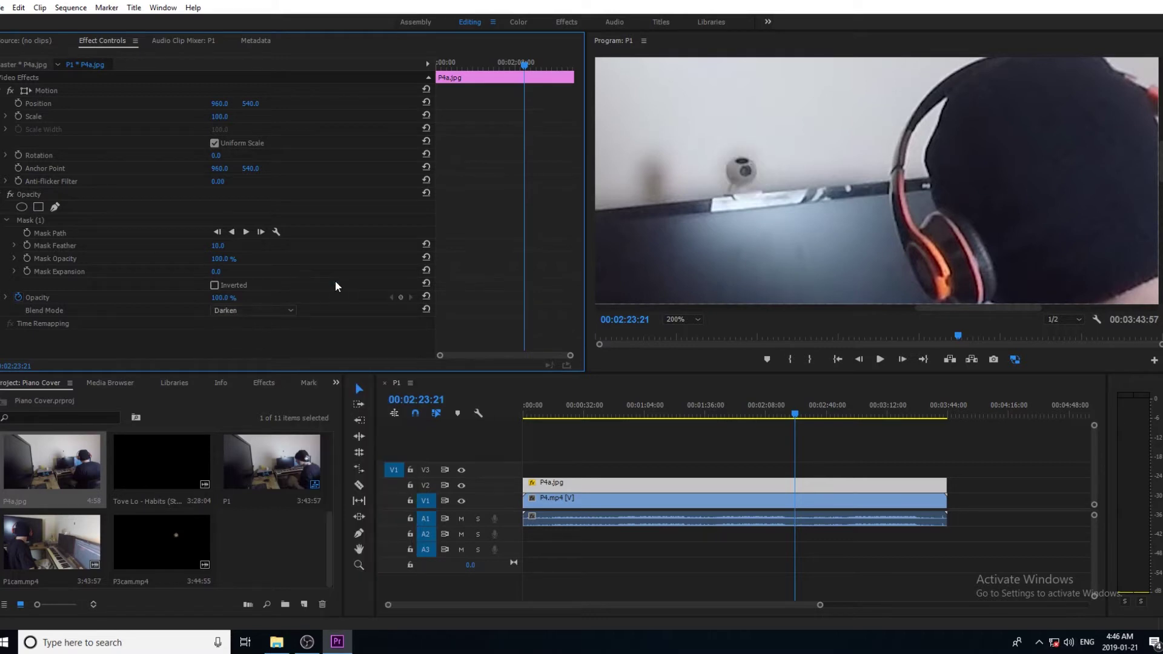
{"action": "left_click", "coordinate": [267, 310]}
{"action": "left_click", "coordinate": [340, 302]}
{"action": "left_click", "coordinate": [261, 310]}
{"action": "left_click", "coordinate": [336, 304]}
{"action": "left_click", "coordinate": [262, 310]}
{"action": "left_click", "coordinate": [337, 319]}
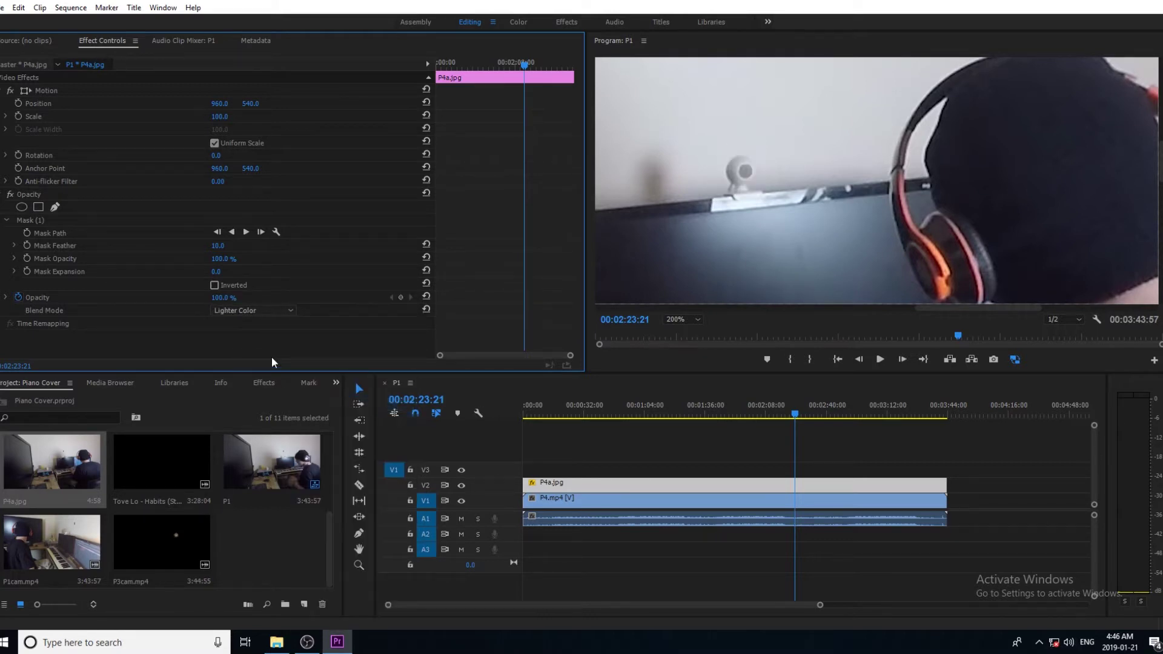
Try the Difference, Exclusion, Subtract and Divide blend modes on the P4a.jpg overlay.
{"action": "left_click", "coordinate": [263, 310]}
{"action": "left_click", "coordinate": [335, 522]}
{"action": "left_click", "coordinate": [265, 310]}
{"action": "left_click", "coordinate": [364, 536]}
{"action": "left_click", "coordinate": [262, 310]}
{"action": "left_click", "coordinate": [333, 549]}
{"action": "left_click", "coordinate": [263, 310]}
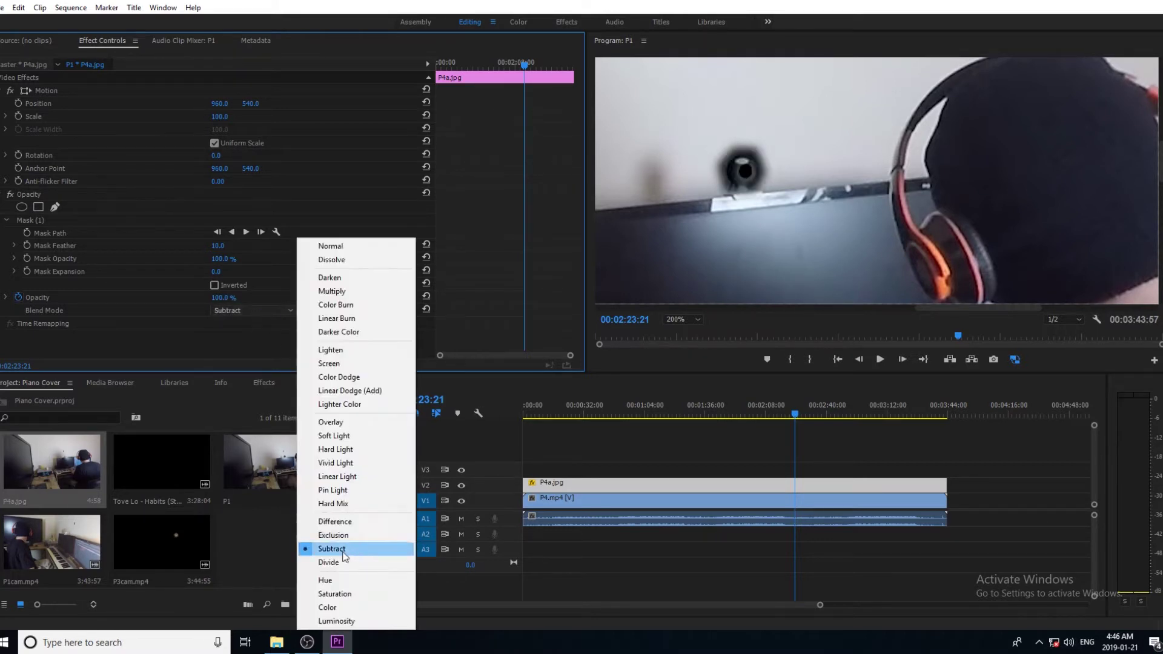
{"action": "left_click", "coordinate": [330, 562]}
Try the Hue and Dissolve blend modes on the P4a.jpg overlay and return it to Normal.
{"action": "left_click", "coordinate": [264, 311]}
{"action": "left_click", "coordinate": [328, 580]}
{"action": "left_click", "coordinate": [327, 272]}
{"action": "left_click", "coordinate": [262, 311]}
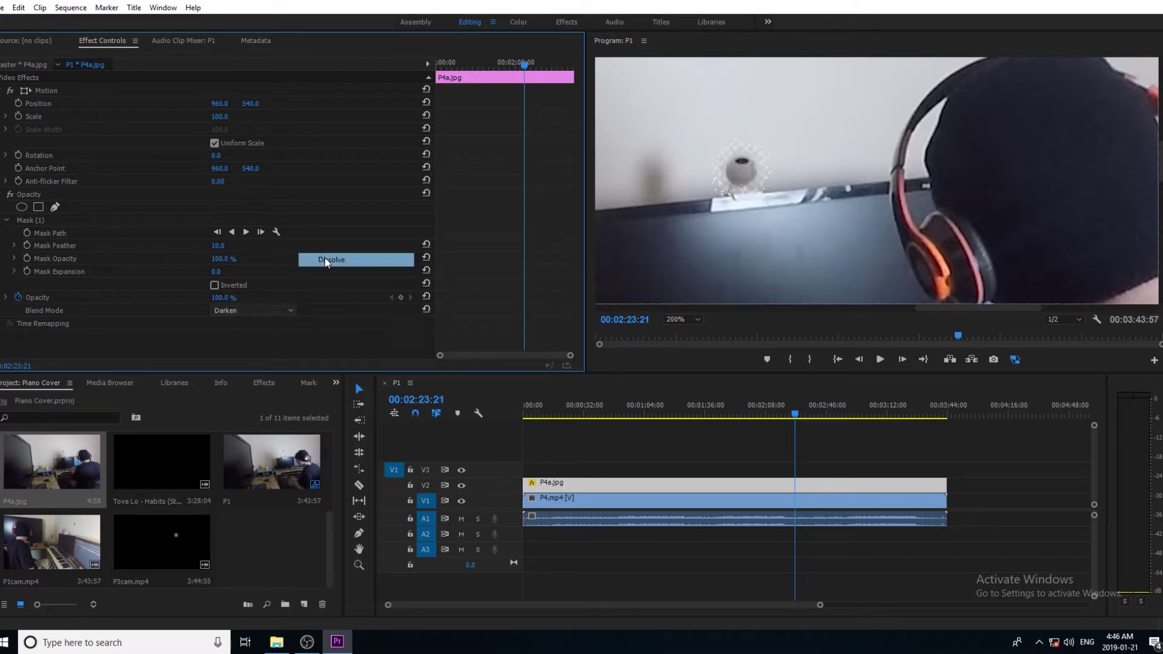
{"action": "left_click", "coordinate": [242, 312]}
{"action": "left_click", "coordinate": [357, 246]}
At 00:02:27:15, set the P4a.jpg mask's feather to 14 and its expansion to -8.
{"action": "left_click_drag", "start_coordinate": [849, 415], "coordinate": [803, 429]}
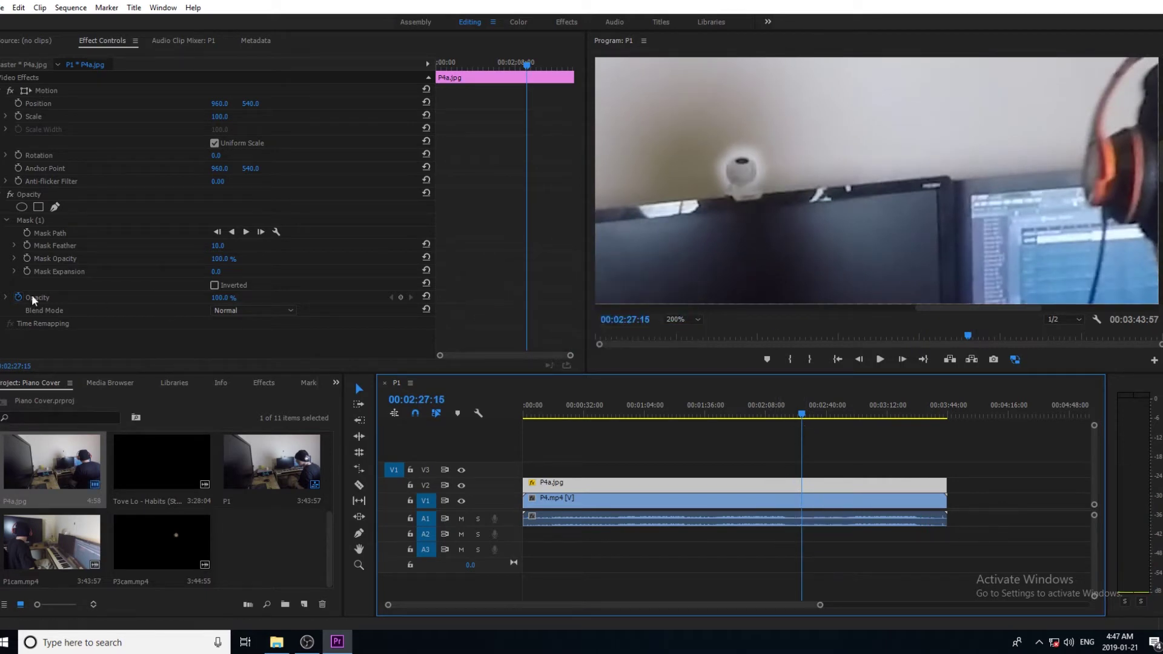
{"action": "left_click_drag", "start_coordinate": [217, 245], "coordinate": [247, 246]}
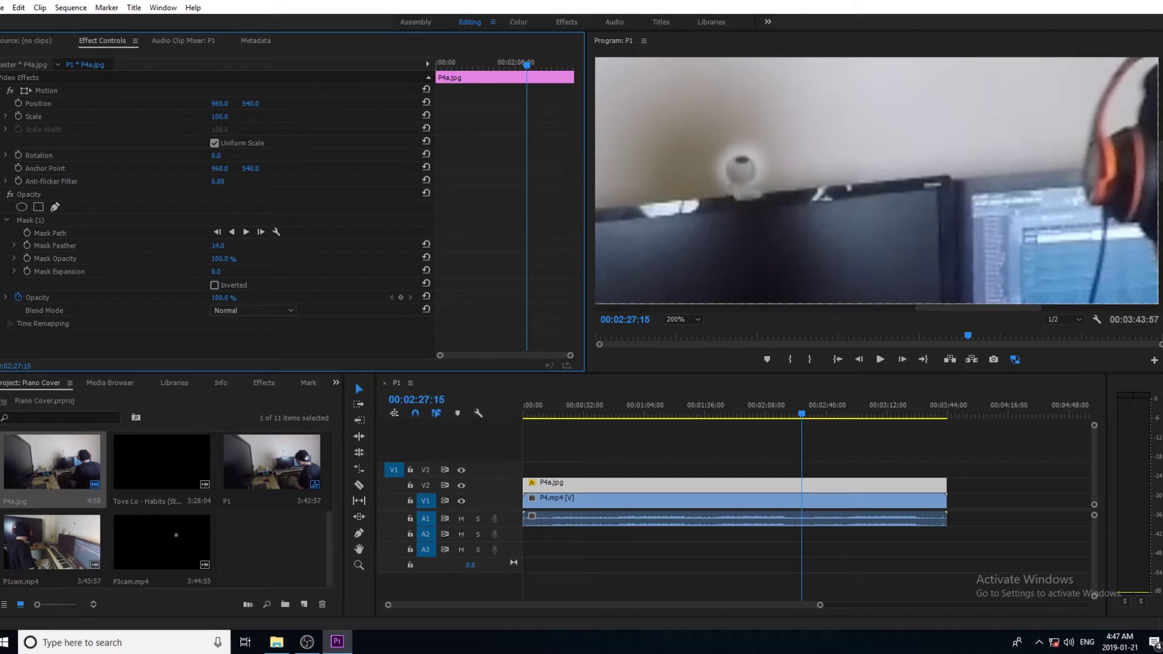
{"action": "left_click_drag", "start_coordinate": [217, 246], "coordinate": [211, 271]}
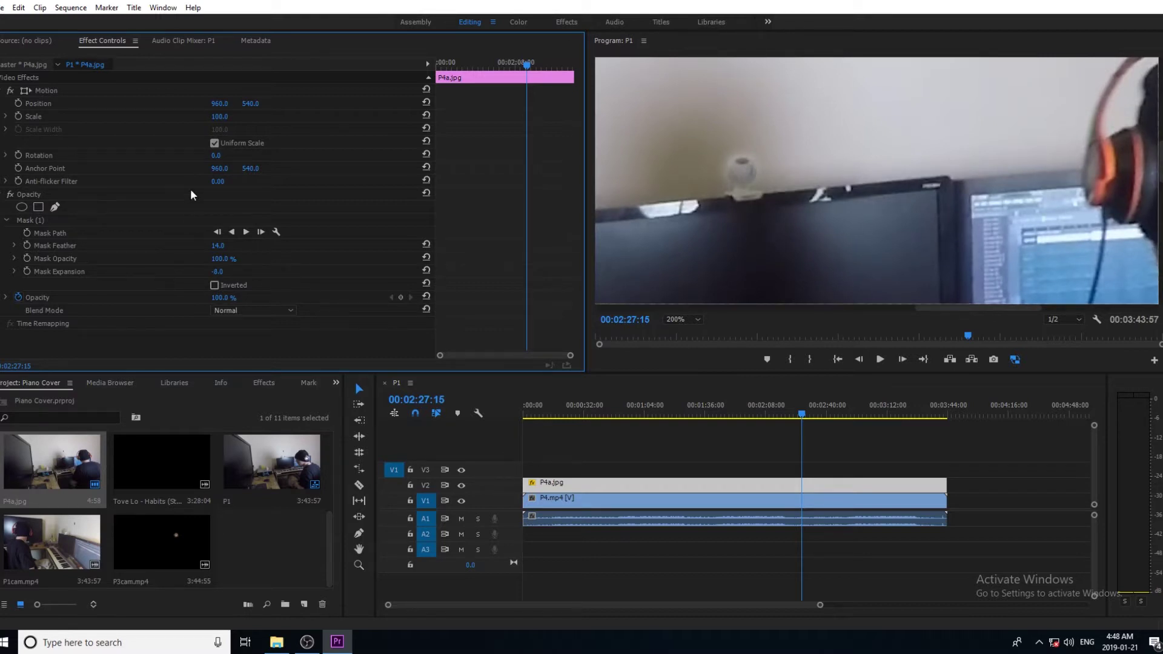
Color-correct P4a.jpg with exposure -1.1, contrast 20.7, shadows 100, whites 82.6 and blacks 6.5 in Lumetri Basic Correction.
{"action": "left_click", "coordinate": [519, 22]}
{"action": "left_click", "coordinate": [994, 83]}
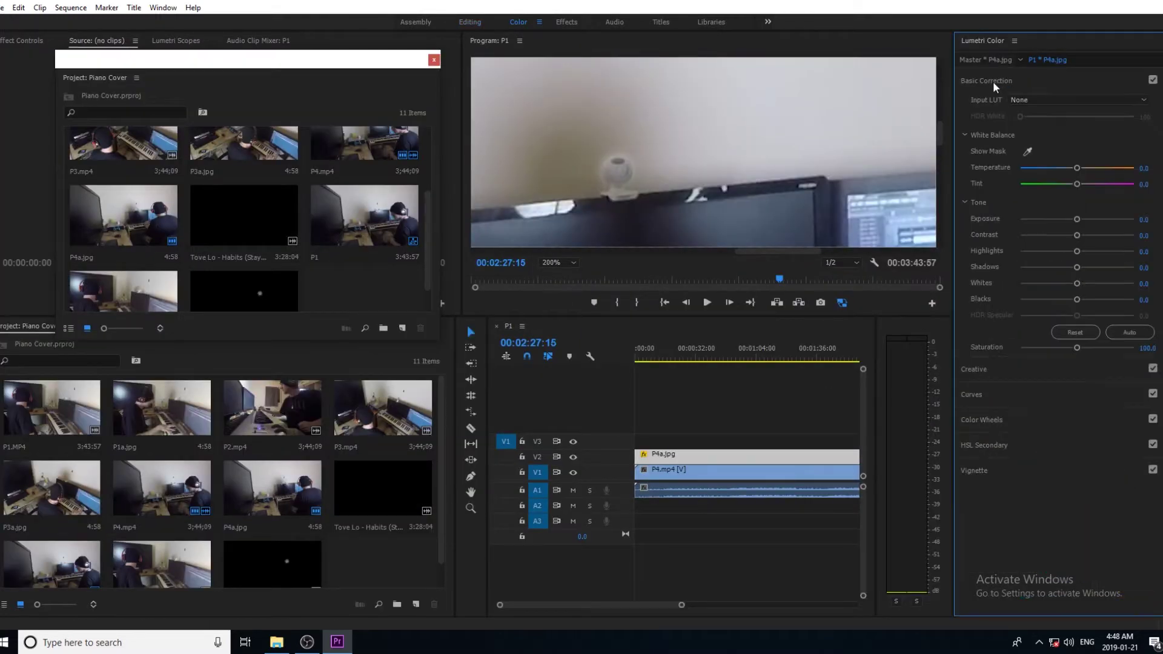
{"action": "left_click_drag", "start_coordinate": [1076, 283], "coordinate": [1025, 284]}
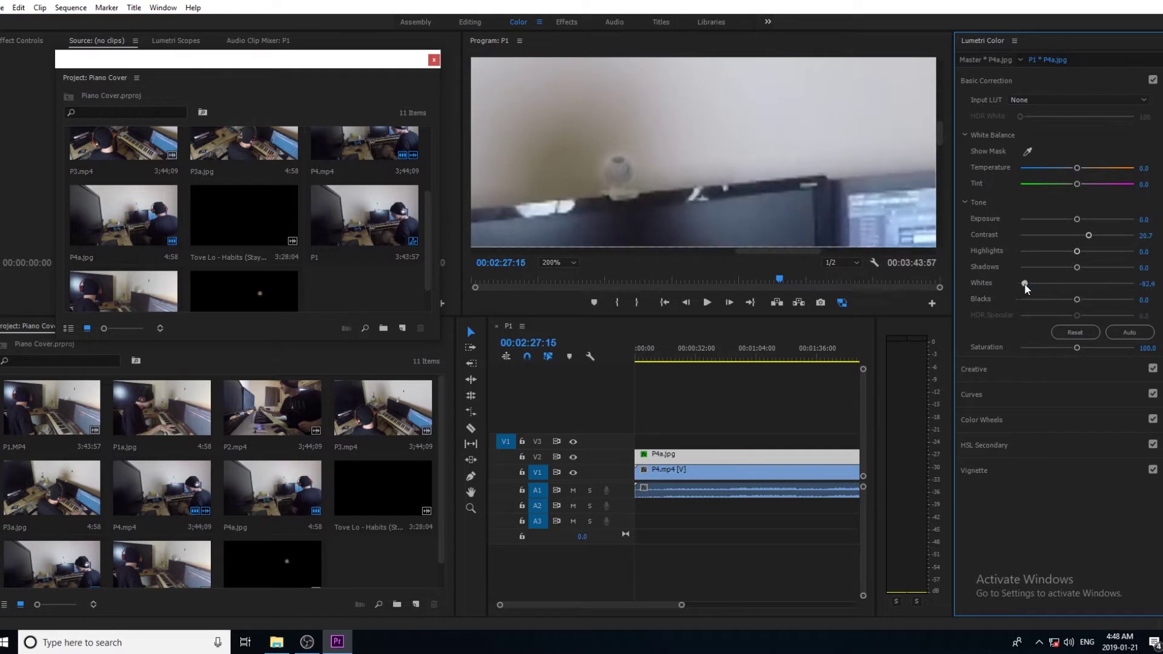
{"action": "left_click_drag", "start_coordinate": [1089, 301], "coordinate": [1022, 312]}
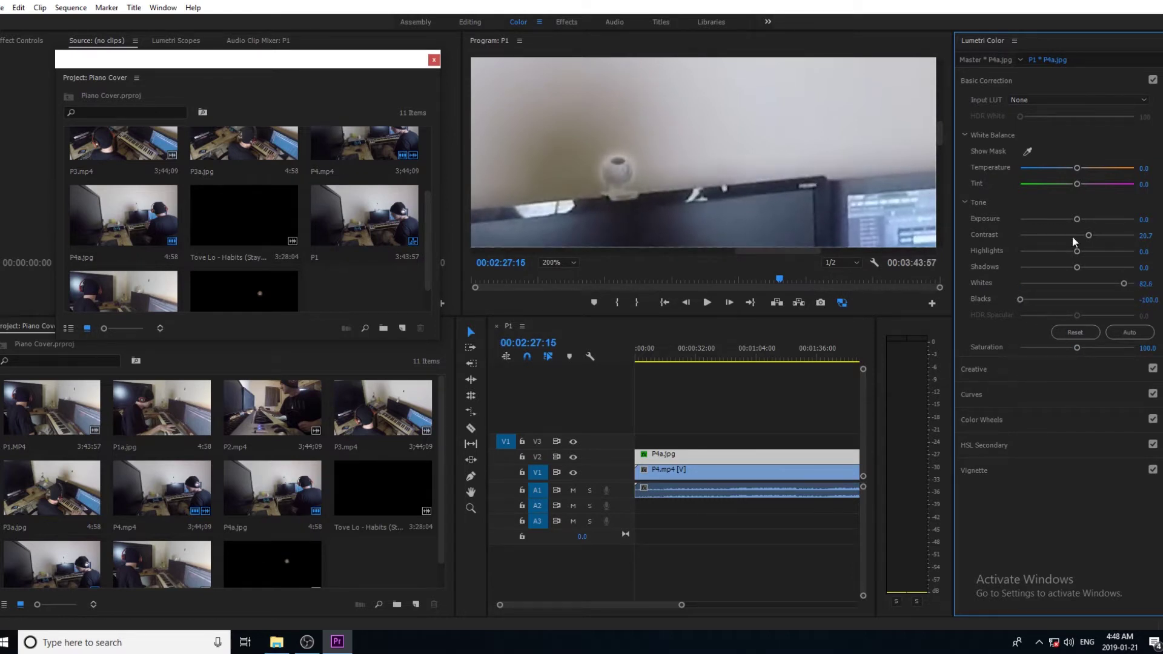
{"action": "left_click_drag", "start_coordinate": [1077, 218], "coordinate": [1065, 219]}
{"action": "left_click_drag", "start_coordinate": [1064, 299], "coordinate": [1150, 277]}
Set the P4a.jpg mask's feather to 5 and compare the webcam area against the P4.mp4 clip.
{"action": "left_click", "coordinate": [735, 473]}
{"action": "left_click", "coordinate": [21, 40]}
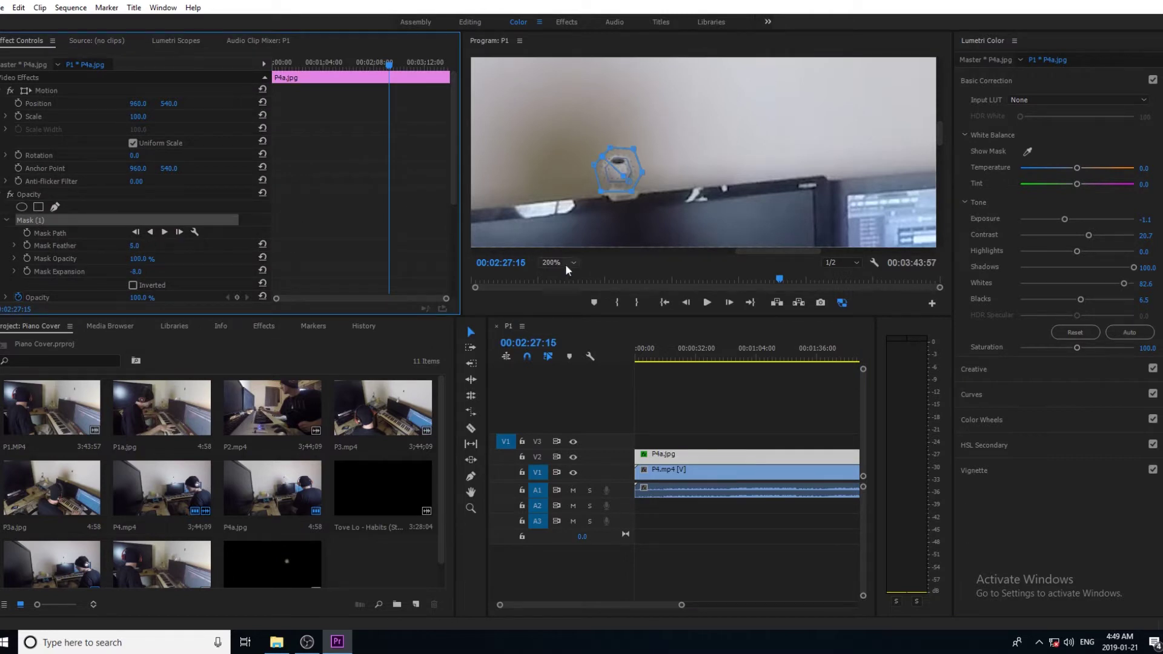
{"action": "left_click", "coordinate": [697, 472]}
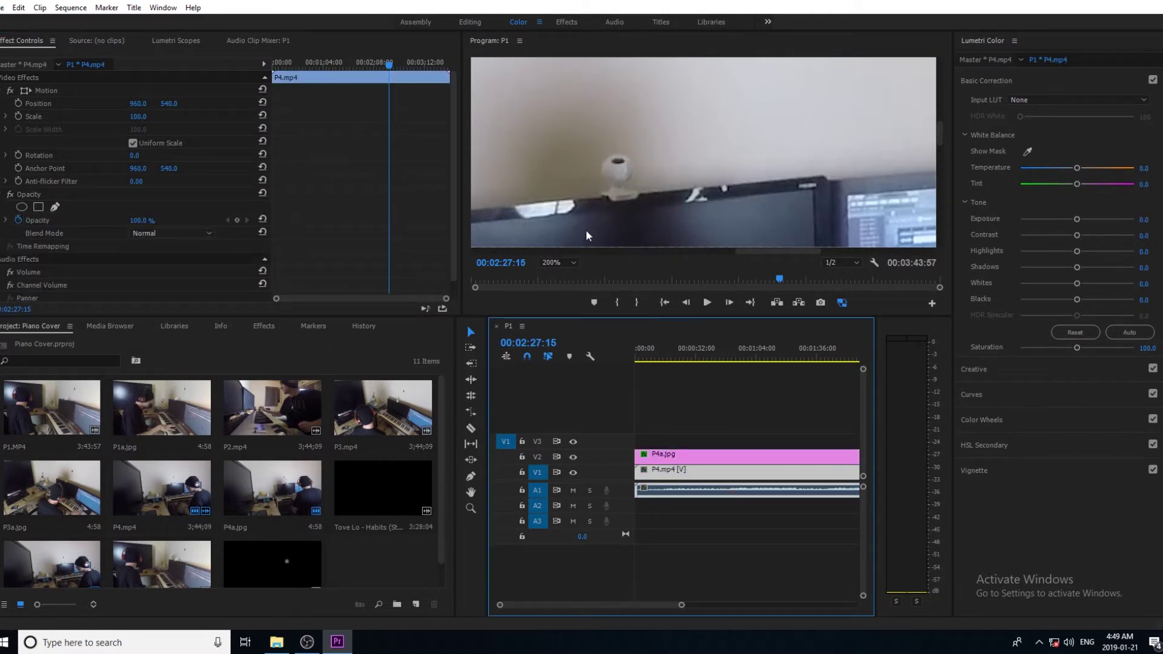
{"action": "key", "text": "ctrl+z"}
{"action": "left_click", "coordinate": [443, 161]}
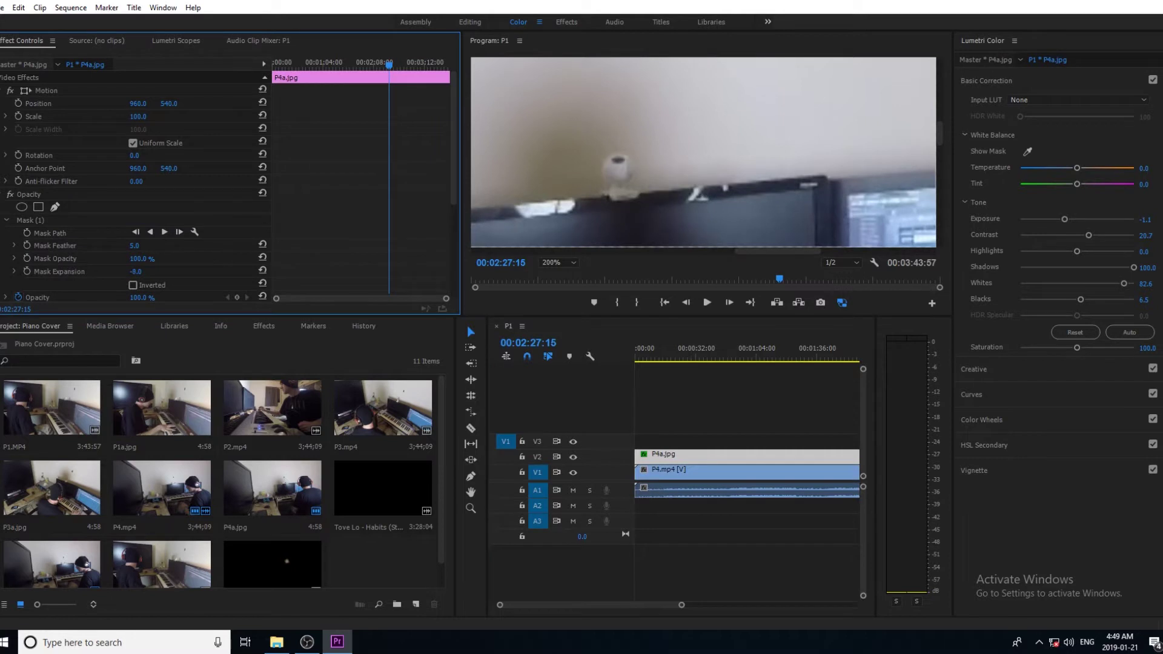
Fit the whole frame in the program preview and play the sequence to check the webcam overlay.
{"action": "left_click", "coordinate": [558, 262]}
{"action": "left_click", "coordinate": [553, 273]}
{"action": "left_click", "coordinate": [707, 303]}
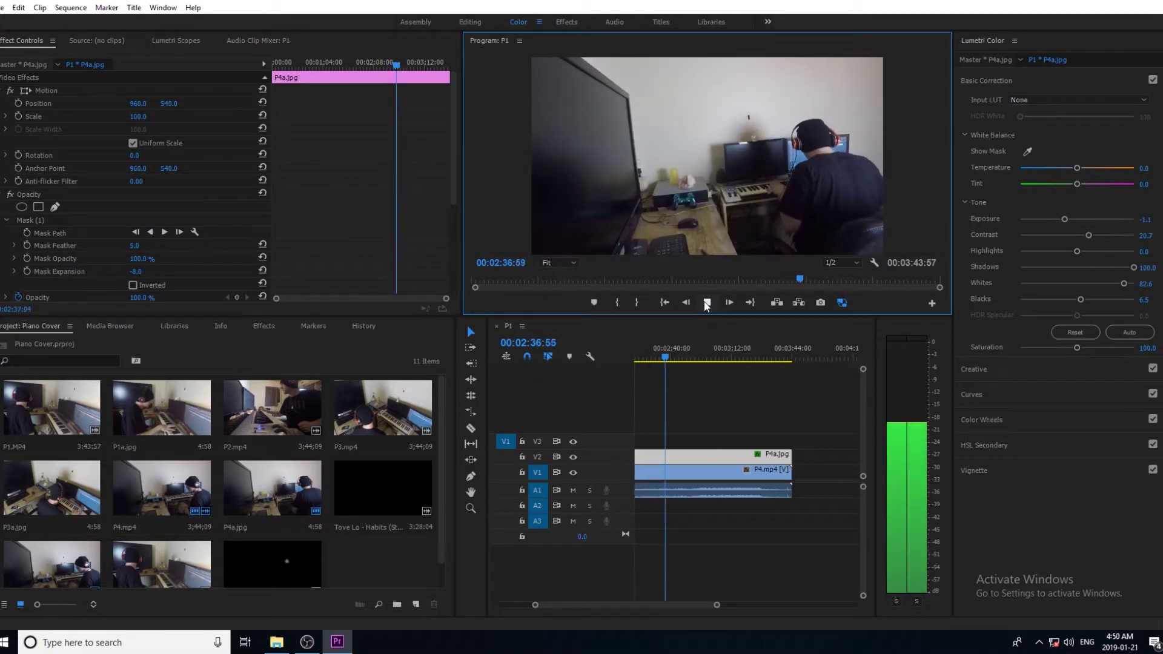
{"action": "left_click", "coordinate": [680, 357]}
Export the sequence as an H.264 video named P4cam in the Habits Video folder, with import into the project enabled.
{"action": "key", "text": "ctrl+m"}
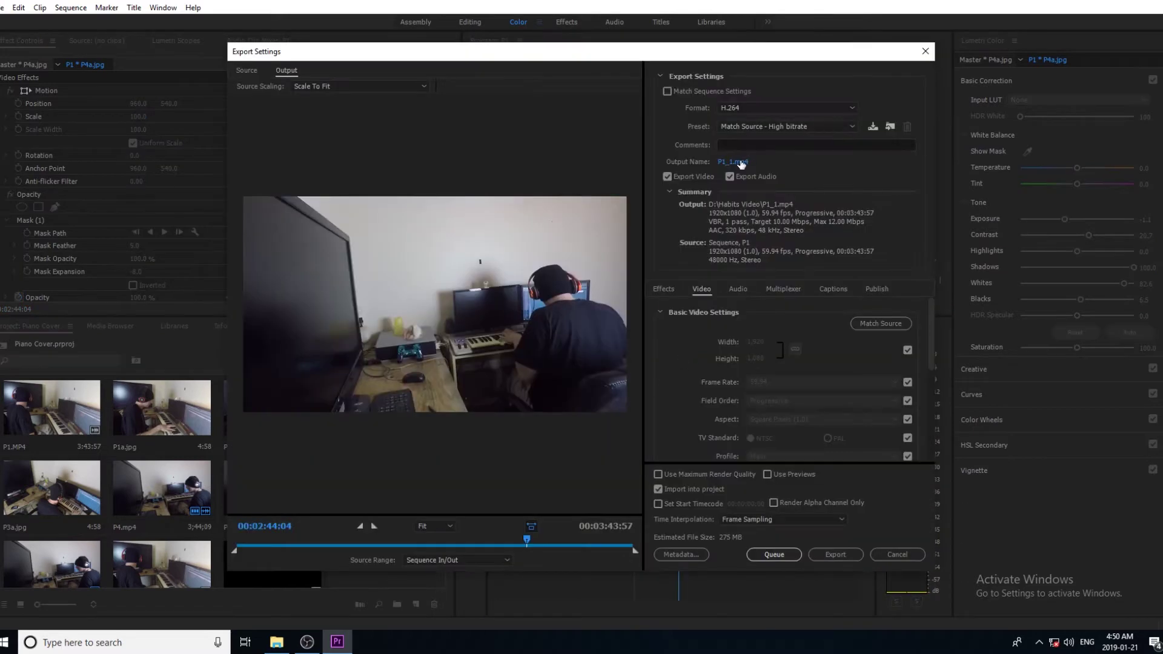
{"action": "left_click", "coordinate": [742, 164]}
{"action": "left_click", "coordinate": [373, 200]}
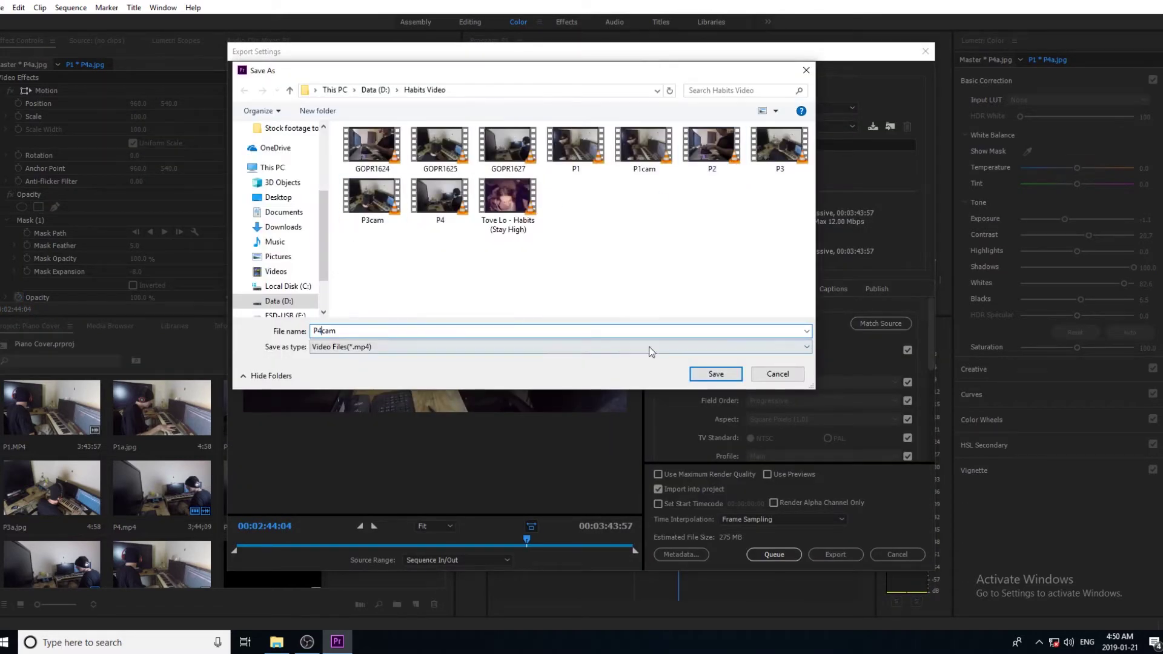
{"action": "key", "text": "Return"}
{"action": "left_click", "coordinate": [835, 555]}
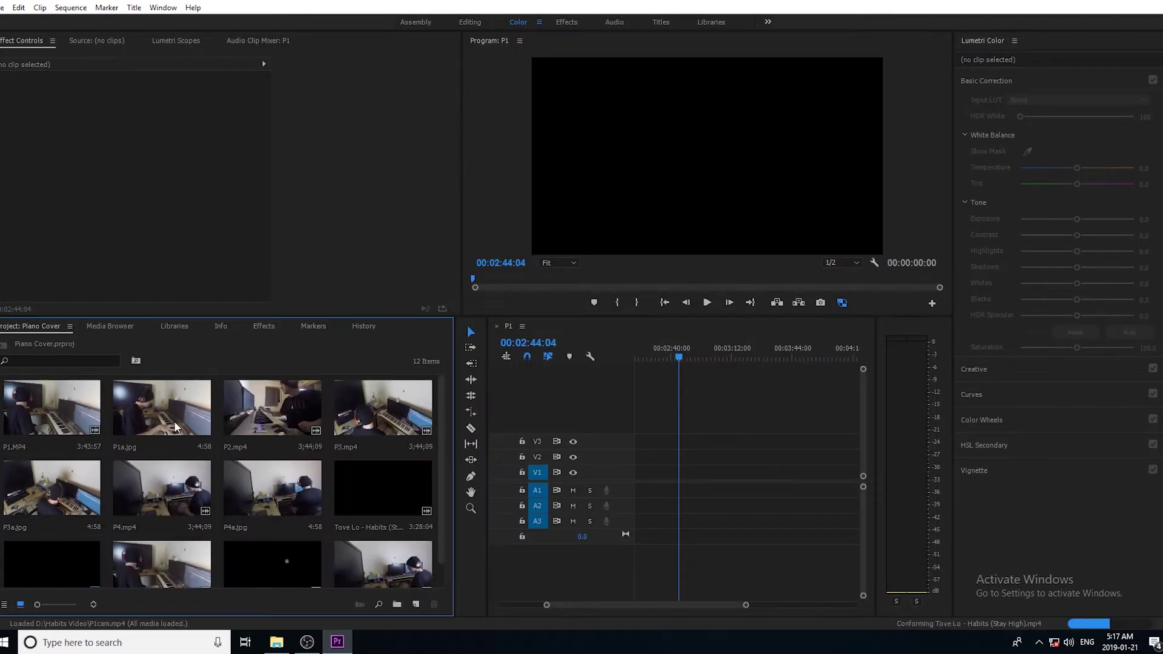
Add the Tove Lo - Habits (Stay High) clip to the empty P1 sequence on V1, keeping the existing sequence settings.
{"action": "scroll", "coordinate": [176, 427], "scroll_direction": "down", "scroll_amount": 1}
{"action": "left_click_drag", "start_coordinate": [382, 464], "coordinate": [624, 486]}
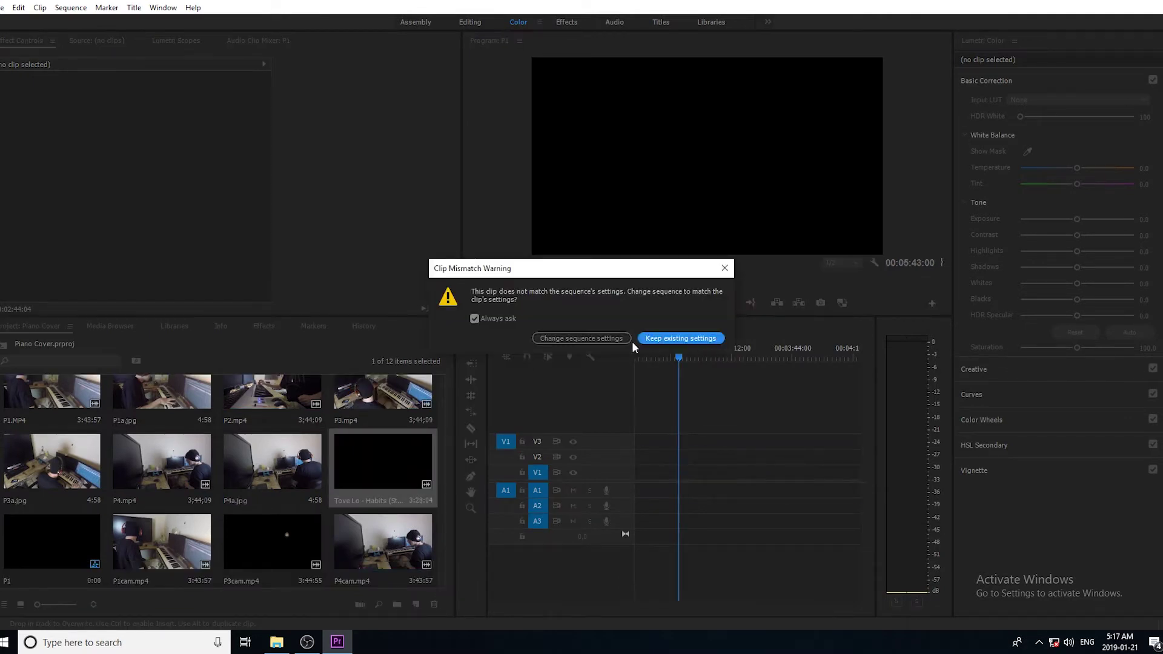
{"action": "left_click", "coordinate": [644, 339]}
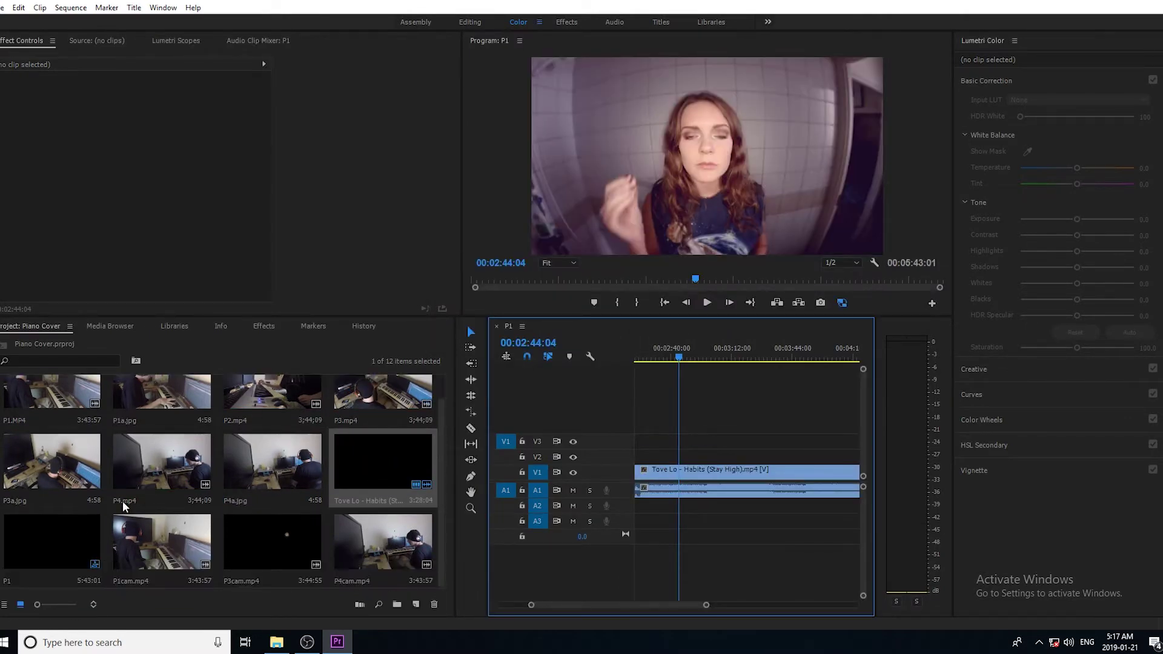
Stack P1cam.mp4 on V2 and P2.mp4 on V3 above the music video, starting at the sequence start.
{"action": "left_click_drag", "start_coordinate": [165, 554], "coordinate": [696, 527]}
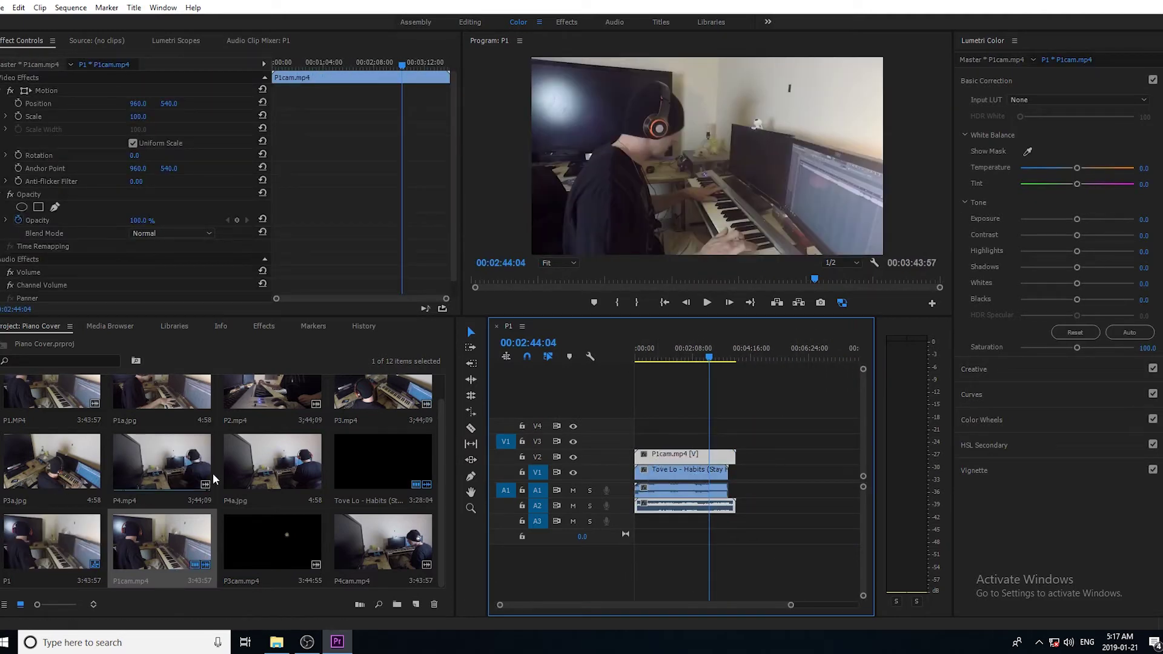
{"action": "left_click_drag", "start_coordinate": [273, 394], "coordinate": [659, 449]}
{"action": "left_click", "coordinate": [188, 549]}
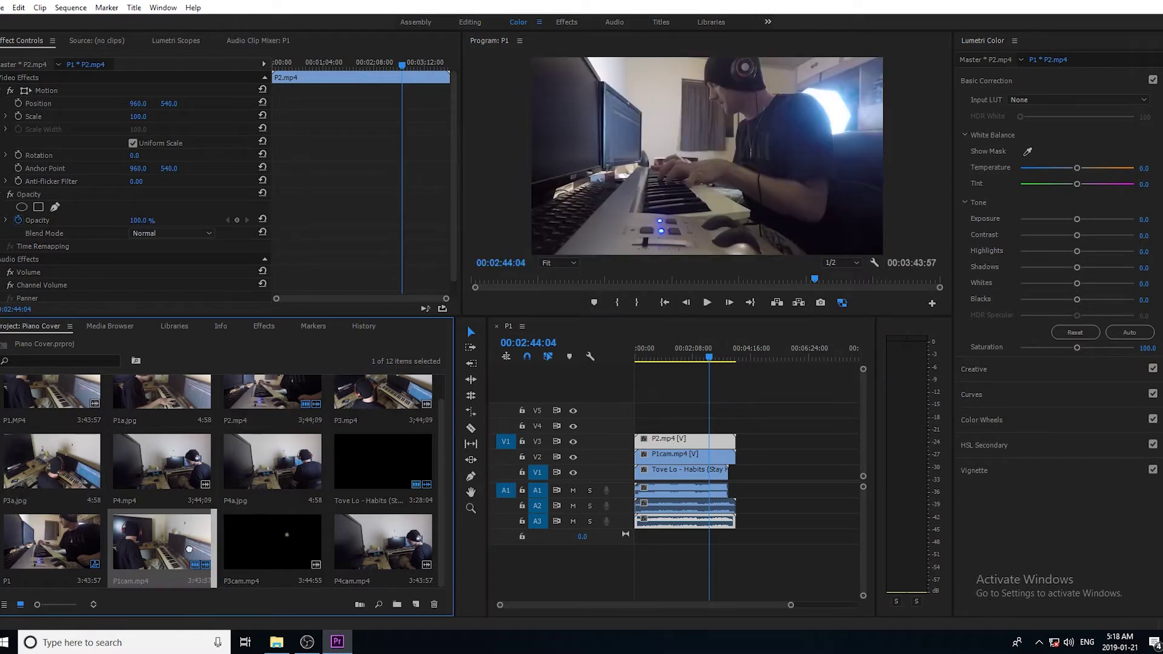
Stack P3cam.mp4 on V4 and P4cam.mp4 on V5 above the P2.mp4 clip.
{"action": "left_click_drag", "start_coordinate": [270, 557], "coordinate": [702, 434]}
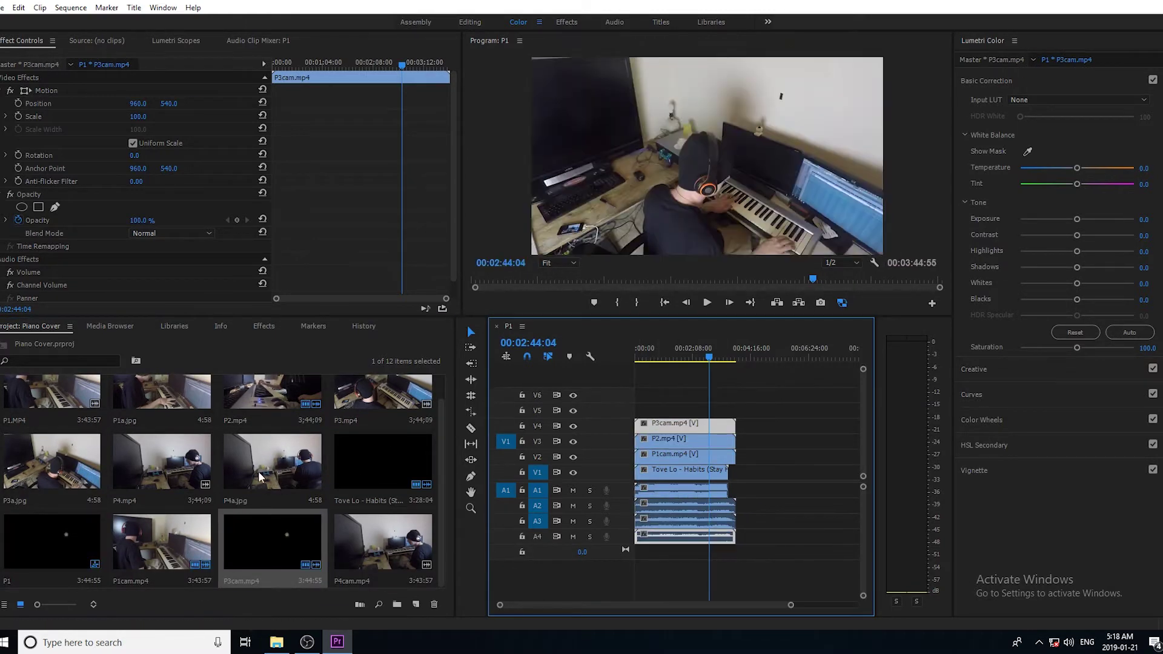
{"action": "scroll", "coordinate": [261, 477], "scroll_direction": "up", "scroll_amount": 1}
{"action": "left_click", "coordinate": [165, 505]}
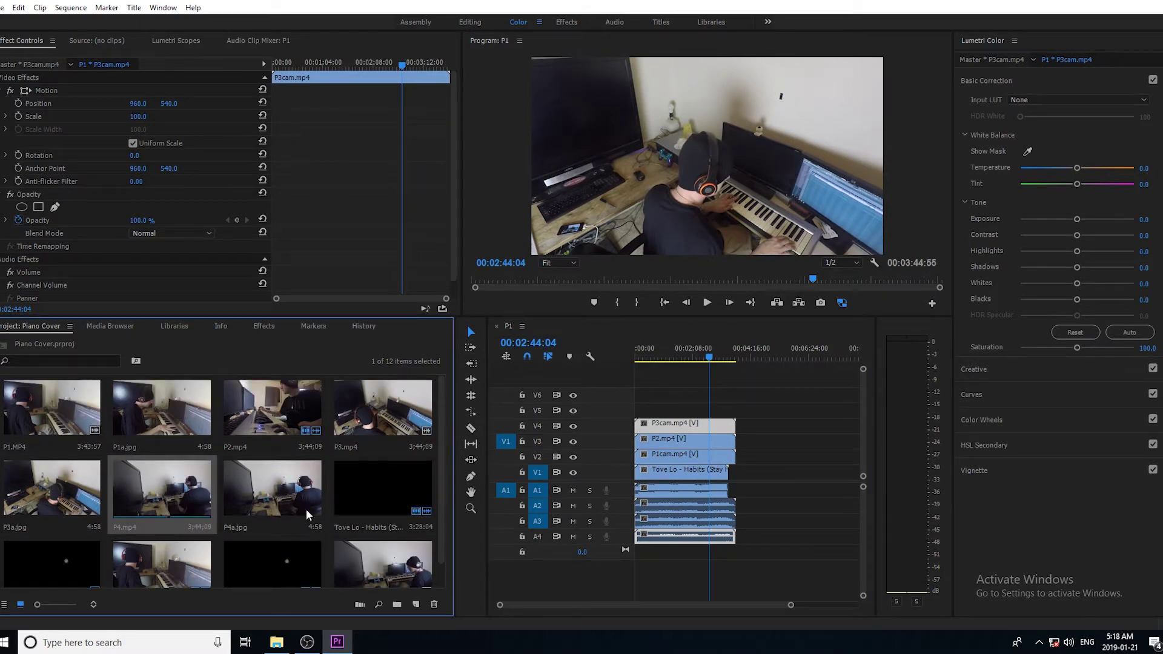
{"action": "scroll", "coordinate": [307, 515], "scroll_direction": "down", "scroll_amount": 1}
{"action": "left_click_drag", "start_coordinate": [380, 547], "coordinate": [673, 409]}
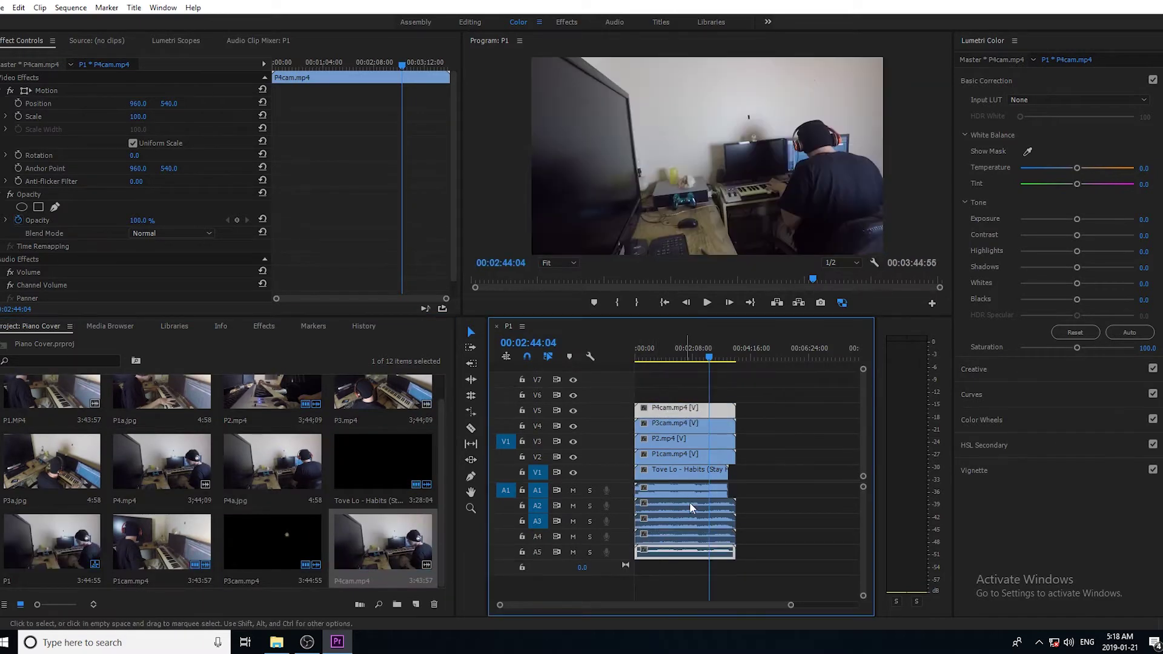
Enlarge the timeline's audio tracks so the stacked clips' waveforms can be compared, with P1cam.mp4 selected.
{"action": "left_click", "coordinate": [679, 427]}
{"action": "left_click", "coordinate": [679, 454]}
{"action": "key", "text": "backslash"}
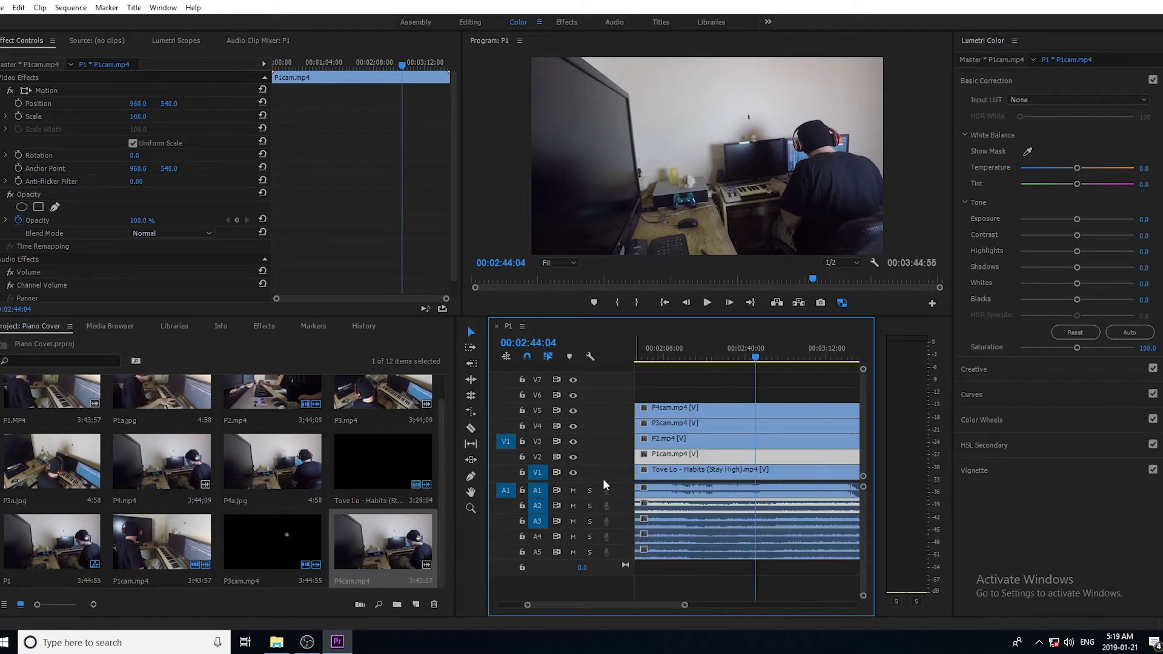
{"action": "scroll", "coordinate": [606, 496], "scroll_direction": "down", "scroll_amount": 2}
{"action": "key", "text": "alt+equal"}
{"action": "key", "text": "alt+equal"}
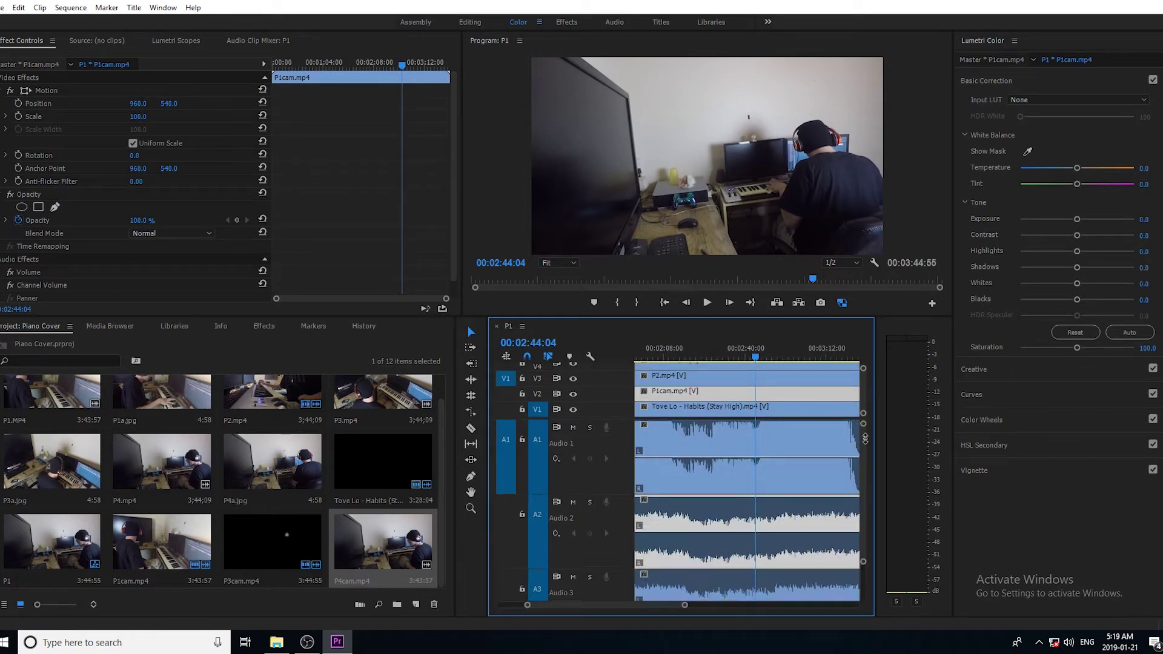
Enlarge the timeline area to show all five clips' audio tracks and play the sequence from the start.
{"action": "left_click_drag", "start_coordinate": [658, 316], "coordinate": [658, 191]}
{"action": "left_click_drag", "start_coordinate": [456, 394], "coordinate": [156, 394]}
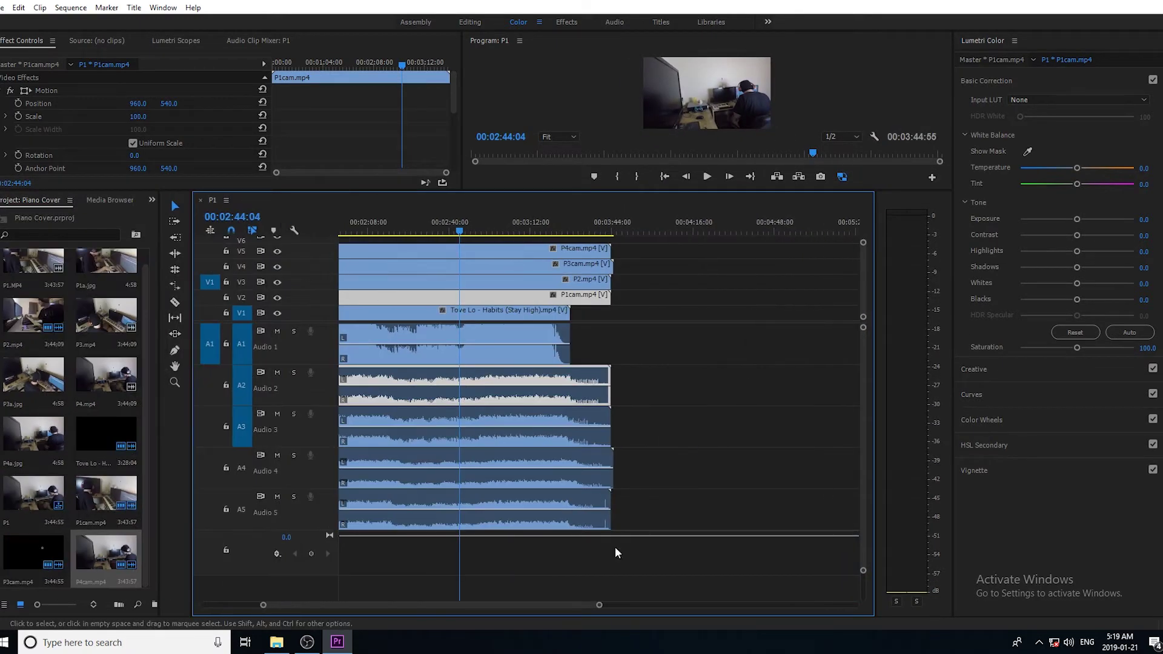
{"action": "left_click_drag", "start_coordinate": [777, 605], "coordinate": [486, 604]}
{"action": "key", "text": "Home"}
{"action": "left_click", "coordinate": [708, 176]}
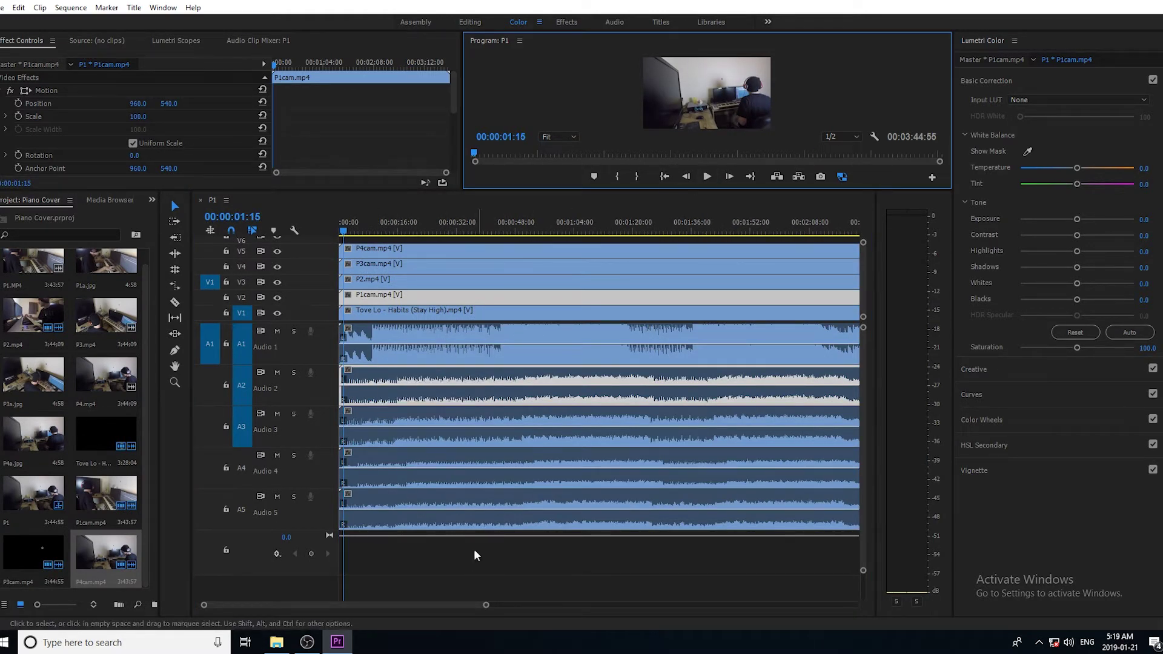
Mute Audio 3 to 5 and try moving the music video on V1 to about 2.3 seconds, matching its first note to P1cam.mp4's waveform.
{"action": "scroll", "coordinate": [459, 604], "scroll_direction": "up", "scroll_amount": 5}
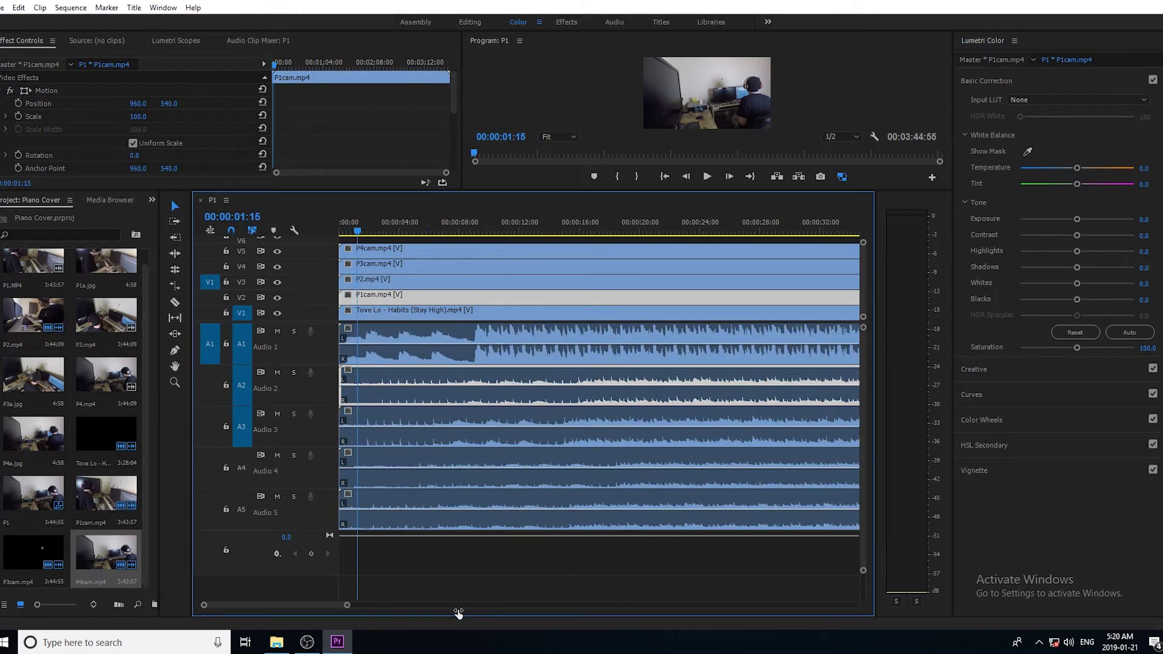
{"action": "left_click_drag", "start_coordinate": [412, 310], "coordinate": [453, 310]}
{"action": "key", "text": "Down"}
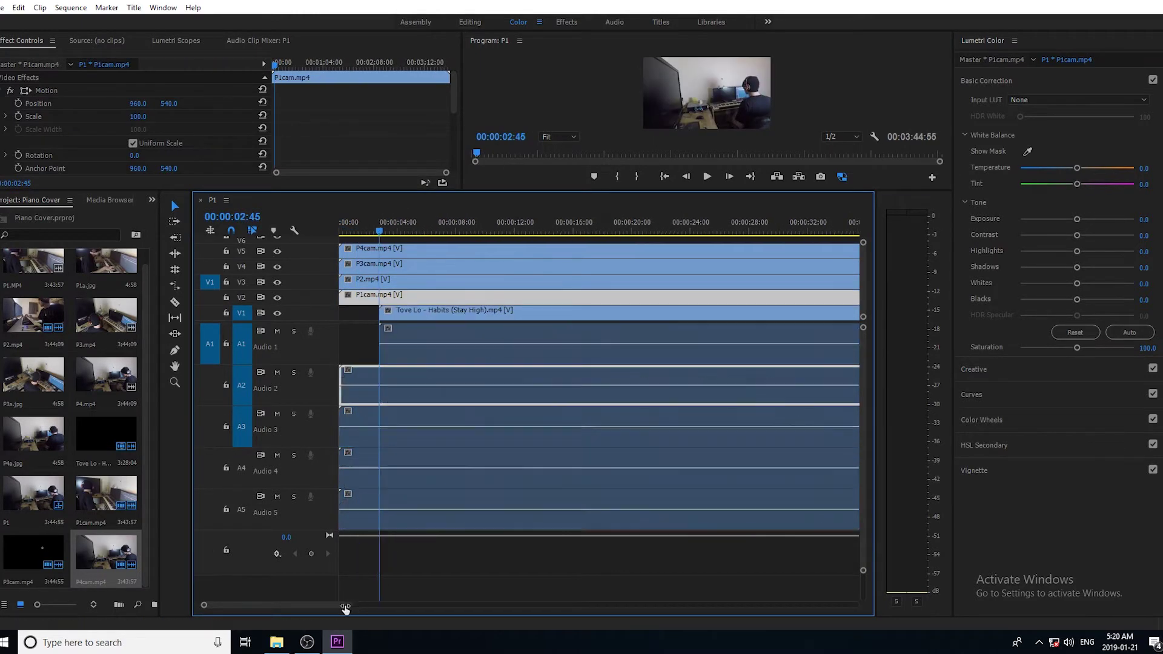
{"action": "left_click_drag", "start_coordinate": [345, 606], "coordinate": [266, 604]}
{"action": "left_click_drag", "start_coordinate": [630, 358], "coordinate": [591, 361]}
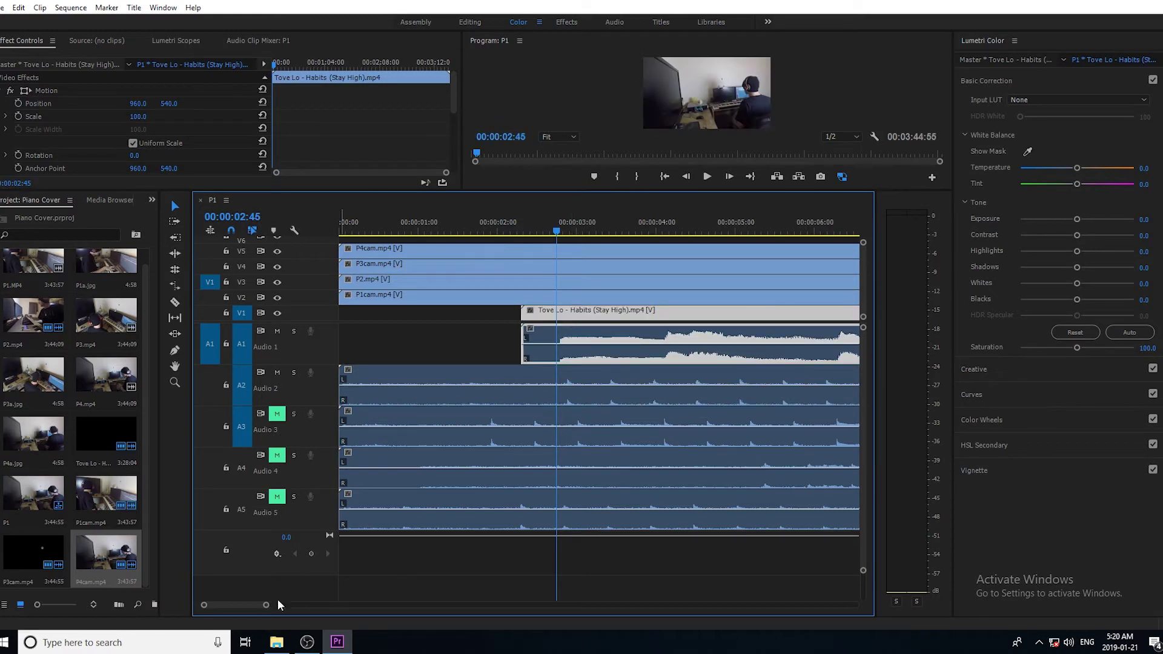
{"action": "key", "text": "="}
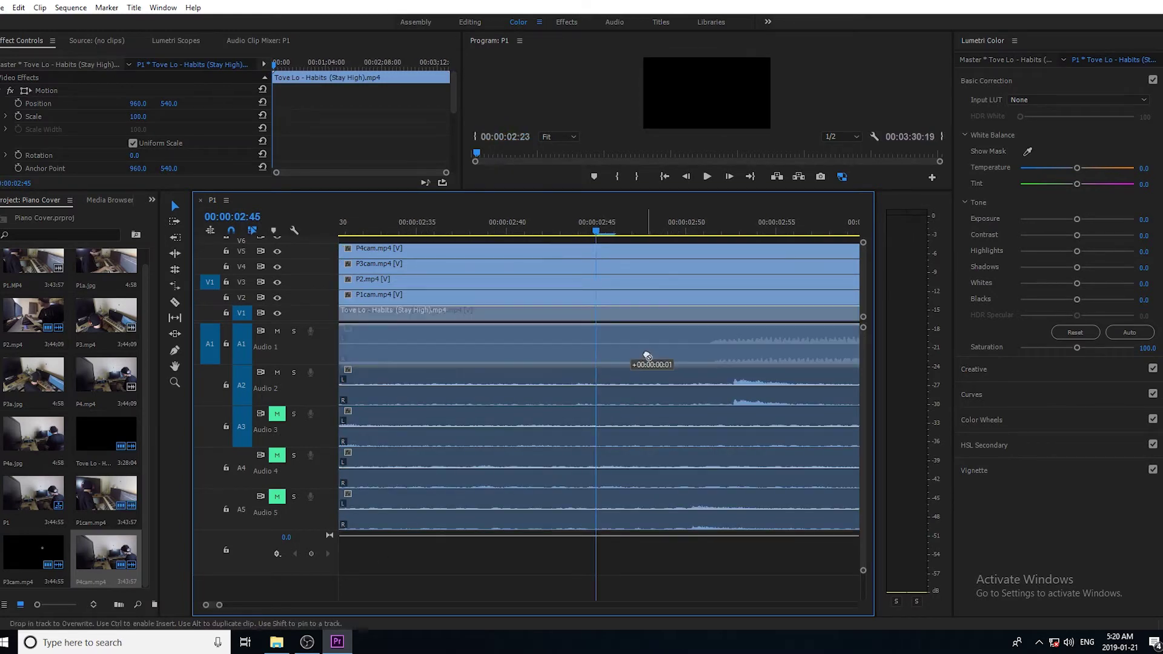
{"action": "left_click_drag", "start_coordinate": [220, 605], "coordinate": [360, 605]}
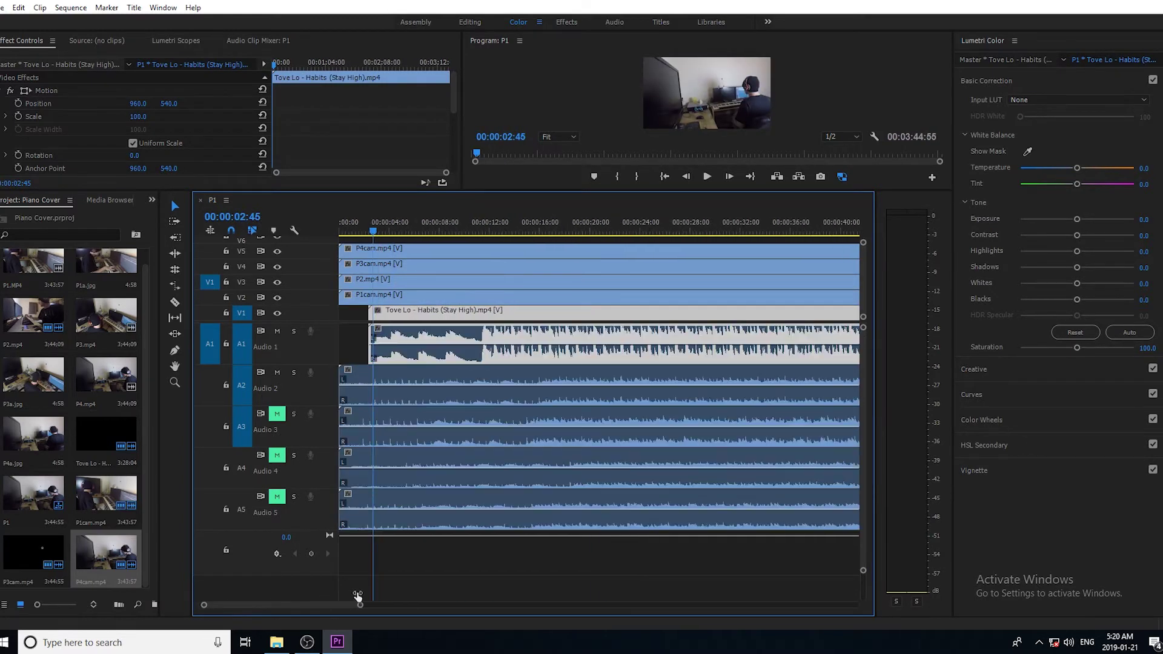
Play the sequence in an enlarged program view with V3 to V5 hidden, and mute Audio 1 to hear P1cam.mp4 alone.
{"action": "left_click", "coordinate": [706, 177]}
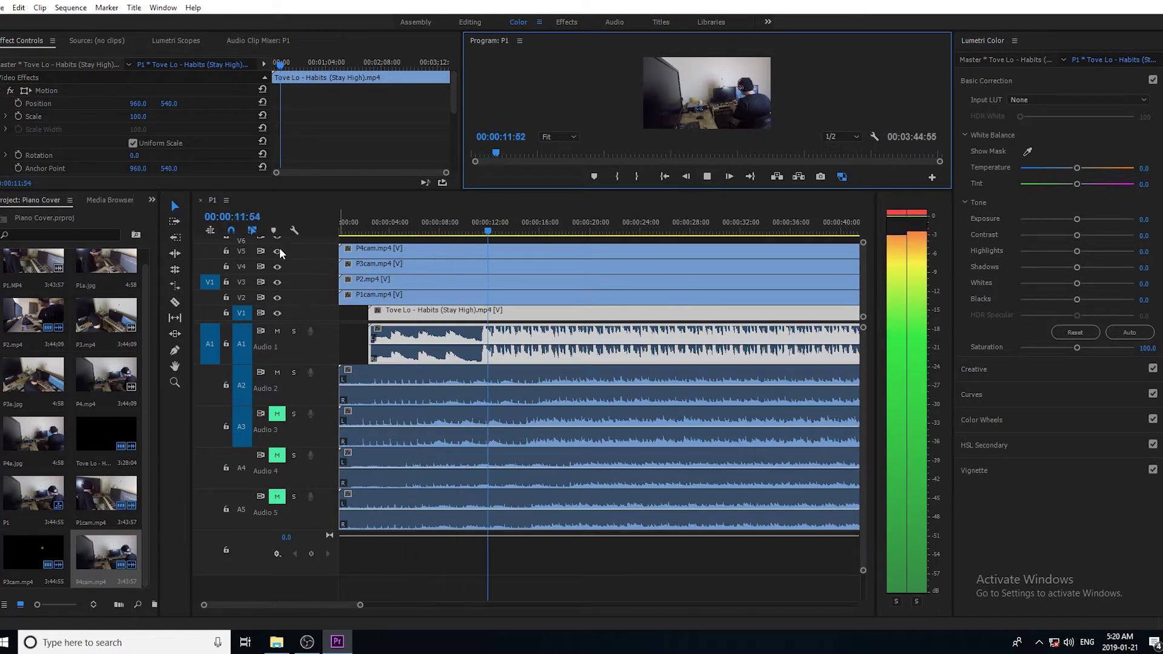
{"action": "left_click_drag", "start_coordinate": [565, 192], "coordinate": [565, 468]}
{"action": "left_click", "coordinate": [278, 543]}
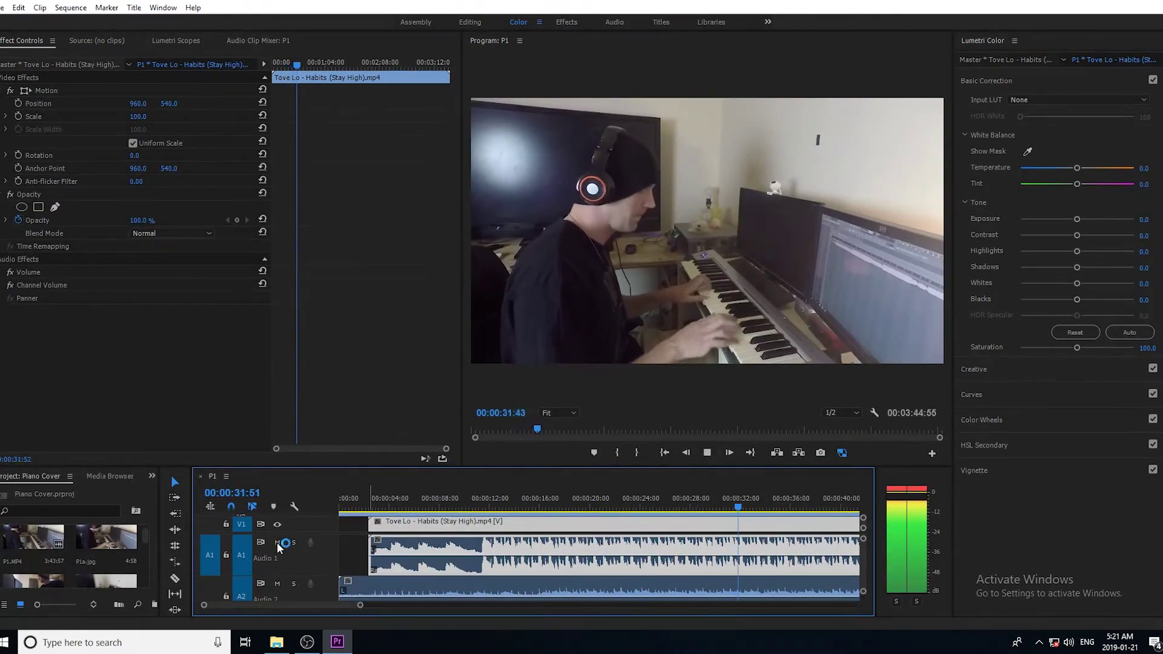
{"action": "left_click_drag", "start_coordinate": [603, 469], "coordinate": [602, 371]}
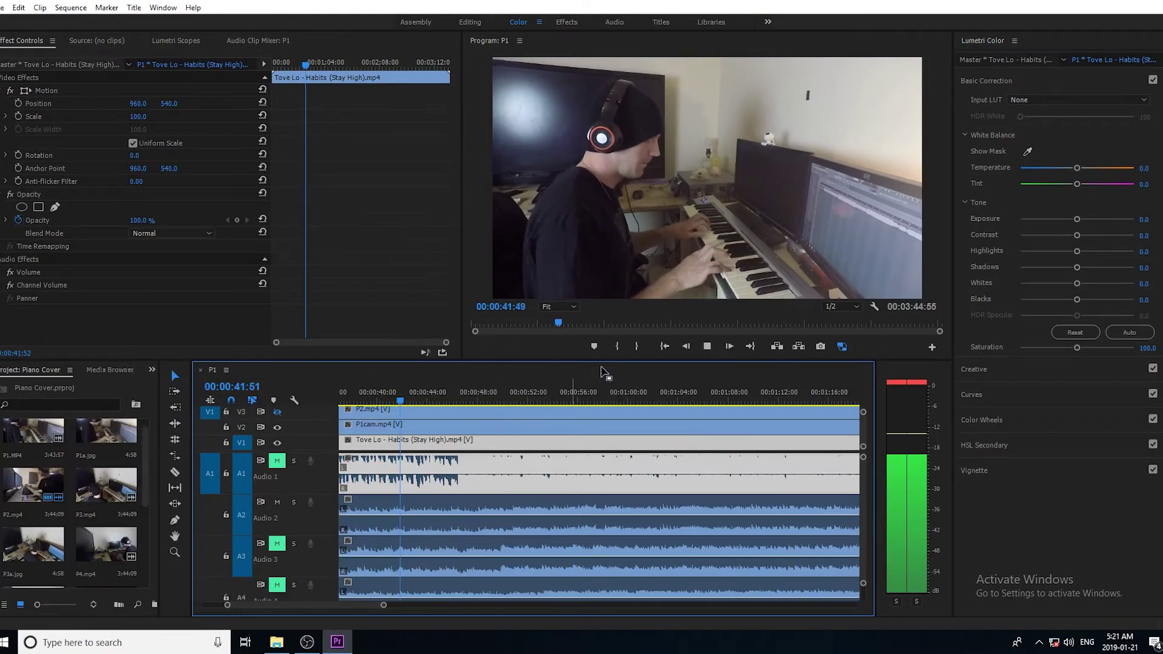
Try shifting the music video on V1 to start about 4.6 seconds in, against P1cam.mp4's note near 00:00:05:00.
{"action": "key", "text": "Home"}
{"action": "key", "text": "space"}
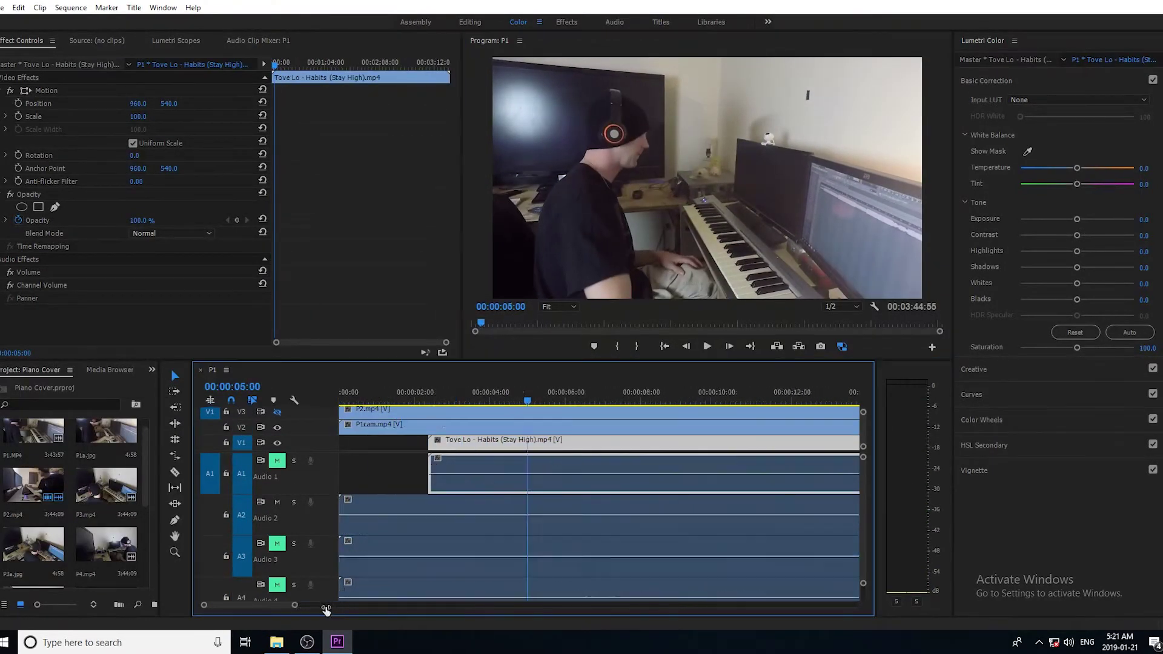
{"action": "left_click_drag", "start_coordinate": [326, 610], "coordinate": [225, 606]}
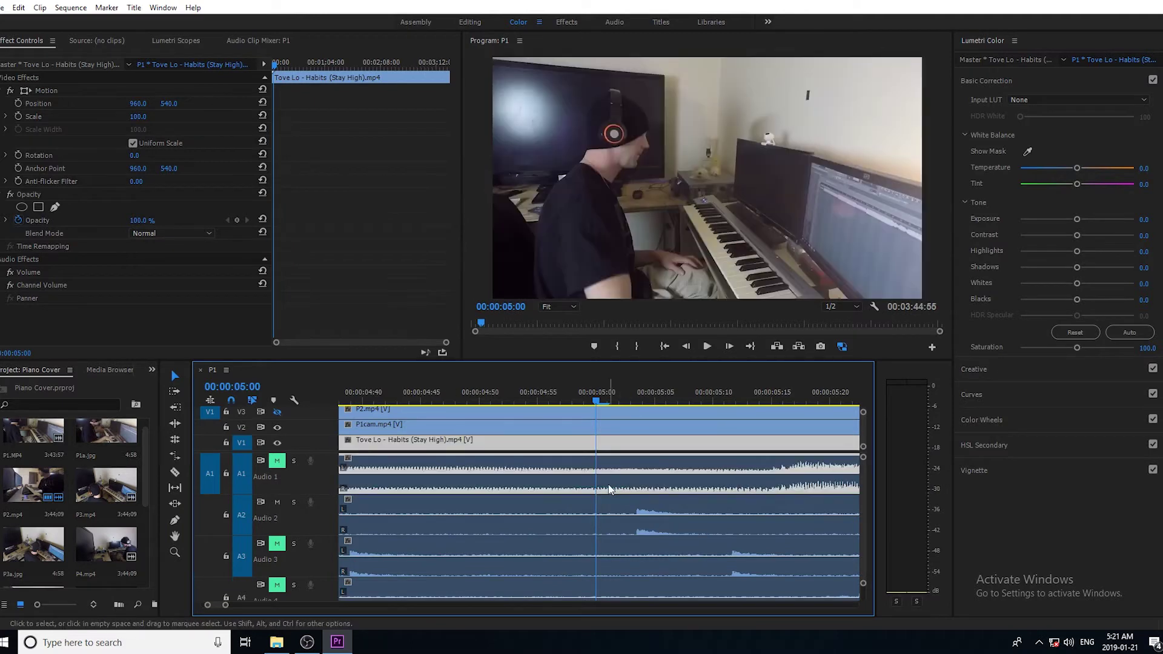
{"action": "left_click_drag", "start_coordinate": [609, 490], "coordinate": [599, 490]}
{"action": "key", "text": "minus"}
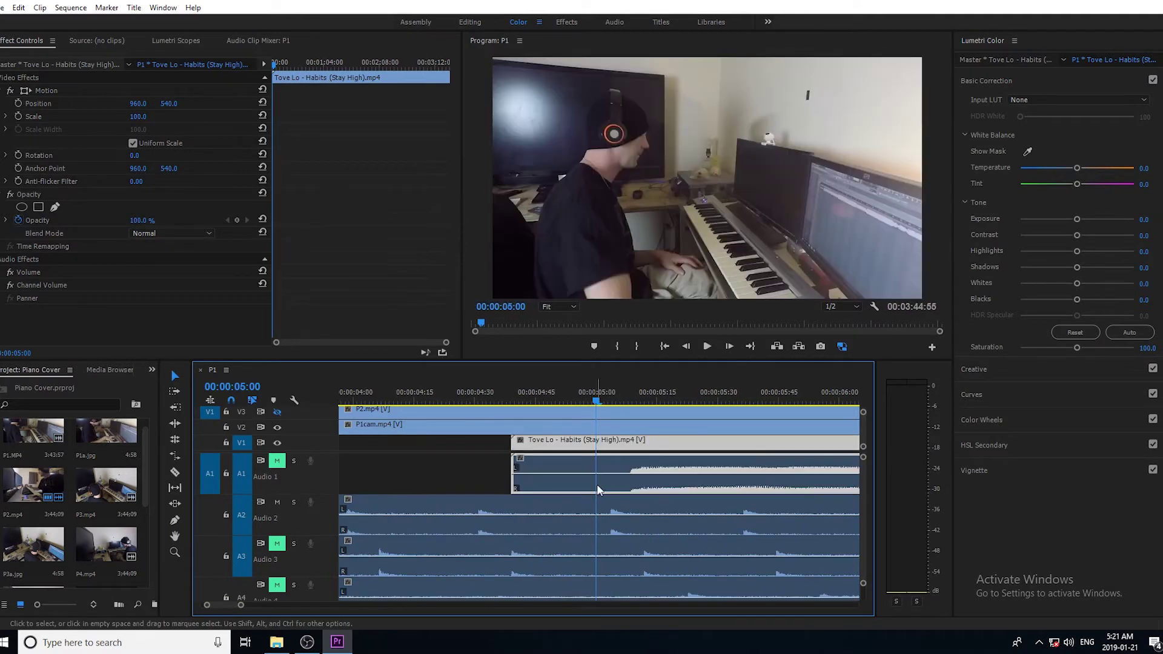
{"action": "key", "text": "ctrl+z"}
Play the sequence with Audio 1 unmuted to compare the music video's timing with P1cam.mp4.
{"action": "left_click", "coordinate": [707, 347]}
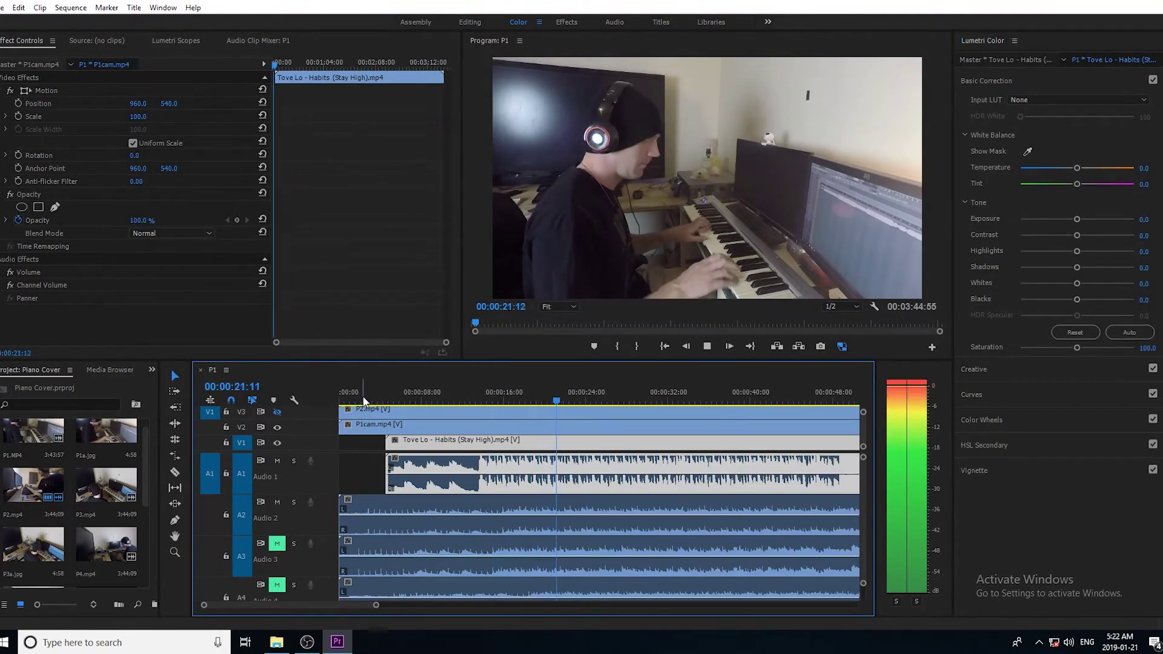
{"action": "left_click", "coordinate": [707, 346]}
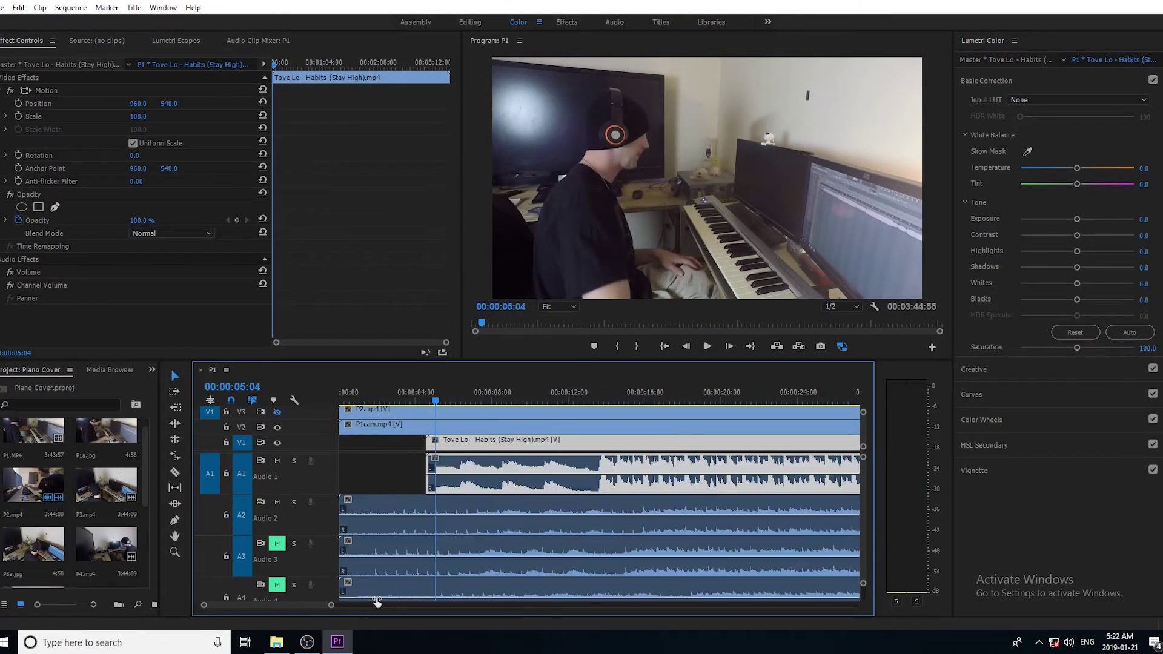
{"action": "left_click", "coordinate": [707, 347]}
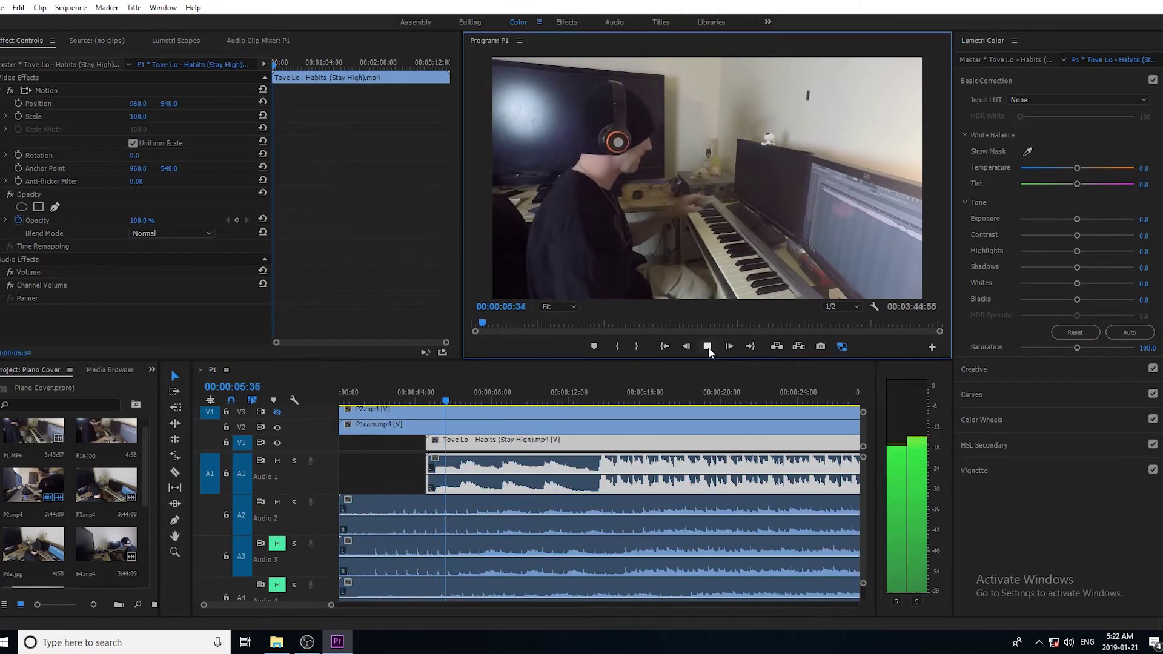
Move the music video on V1 so its first note lines up with P1cam.mp4's note at 00:00:07:14, and play it back.
{"action": "left_click_drag", "start_coordinate": [457, 487], "coordinate": [569, 488]}
{"action": "key", "text": "="}
{"action": "key", "text": "="}
{"action": "key", "text": "="}
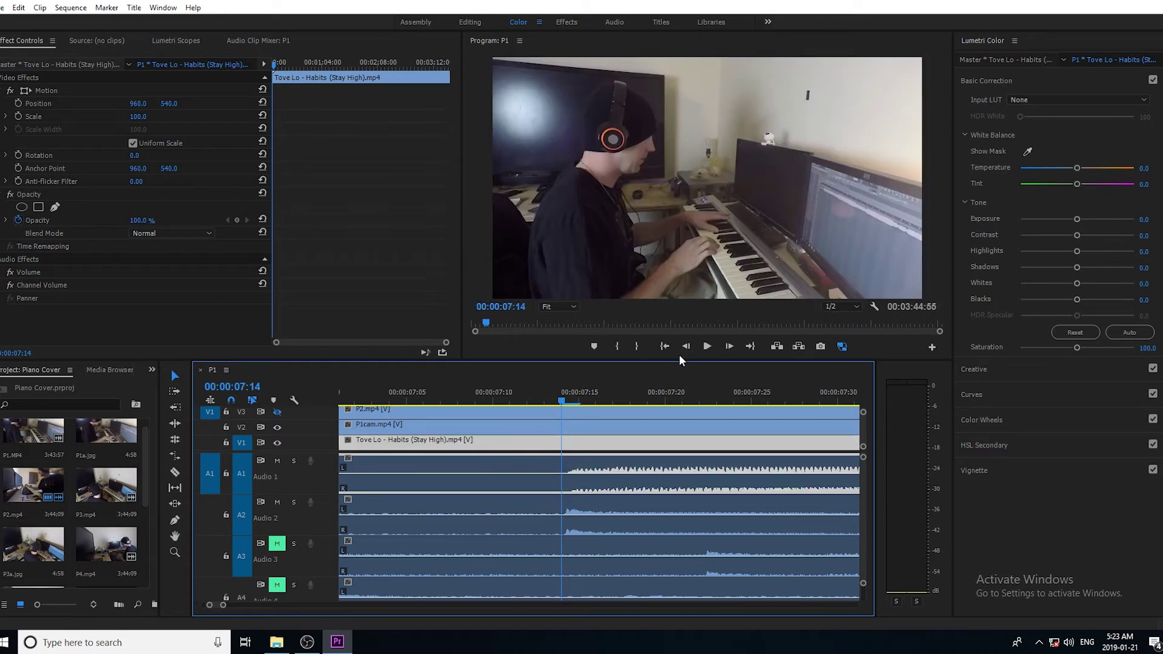
{"action": "left_click", "coordinate": [707, 346]}
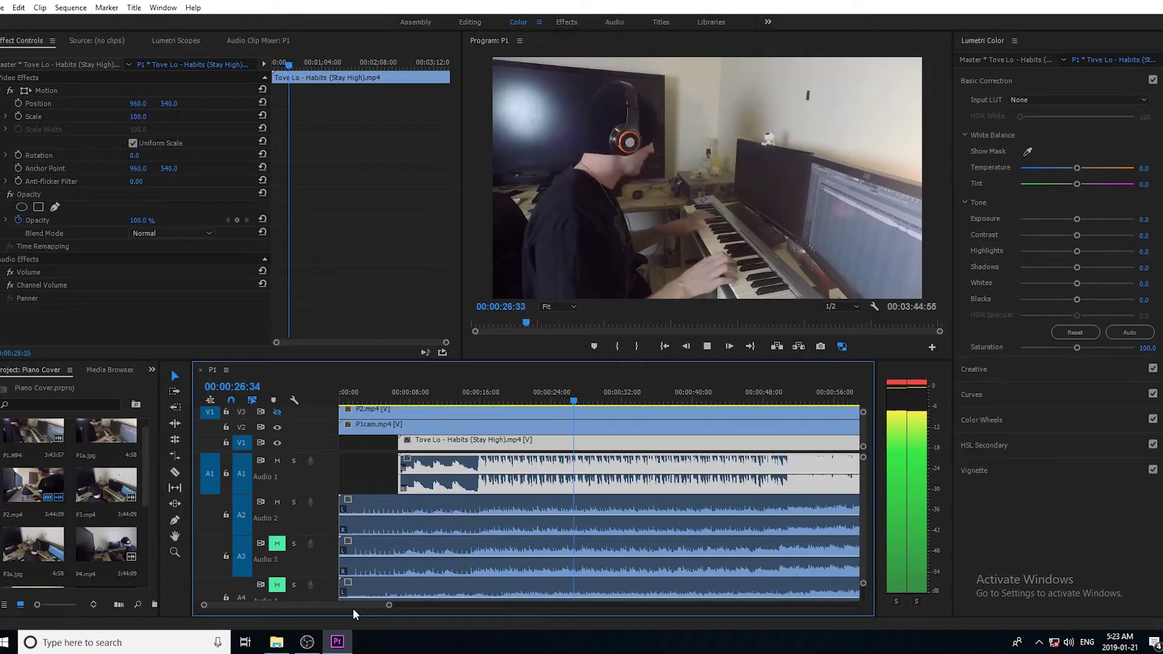
{"action": "left_click", "coordinate": [706, 346]}
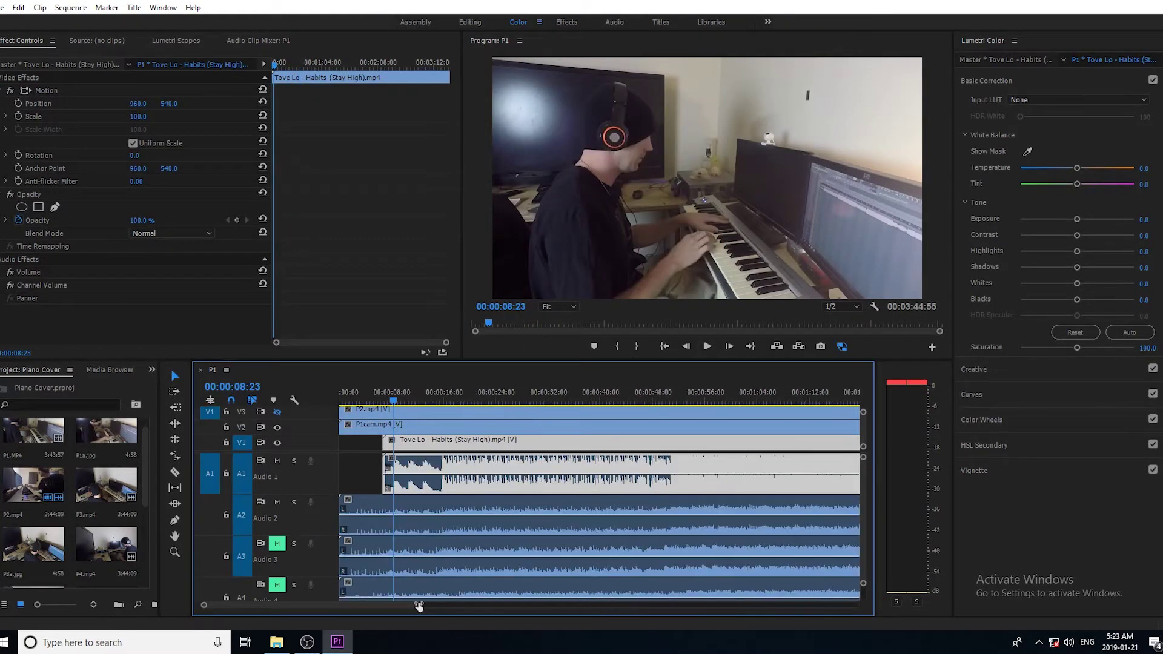
Move P2.mp4 on V3 to start about 1 second in, aligning its waveform peak with P1cam.mp4's just after 00:00:02:51.
{"action": "left_click_drag", "start_coordinate": [389, 605], "coordinate": [362, 606]}
{"action": "left_click_drag", "start_coordinate": [512, 547], "coordinate": [553, 548]}
{"action": "left_click", "coordinate": [555, 394]}
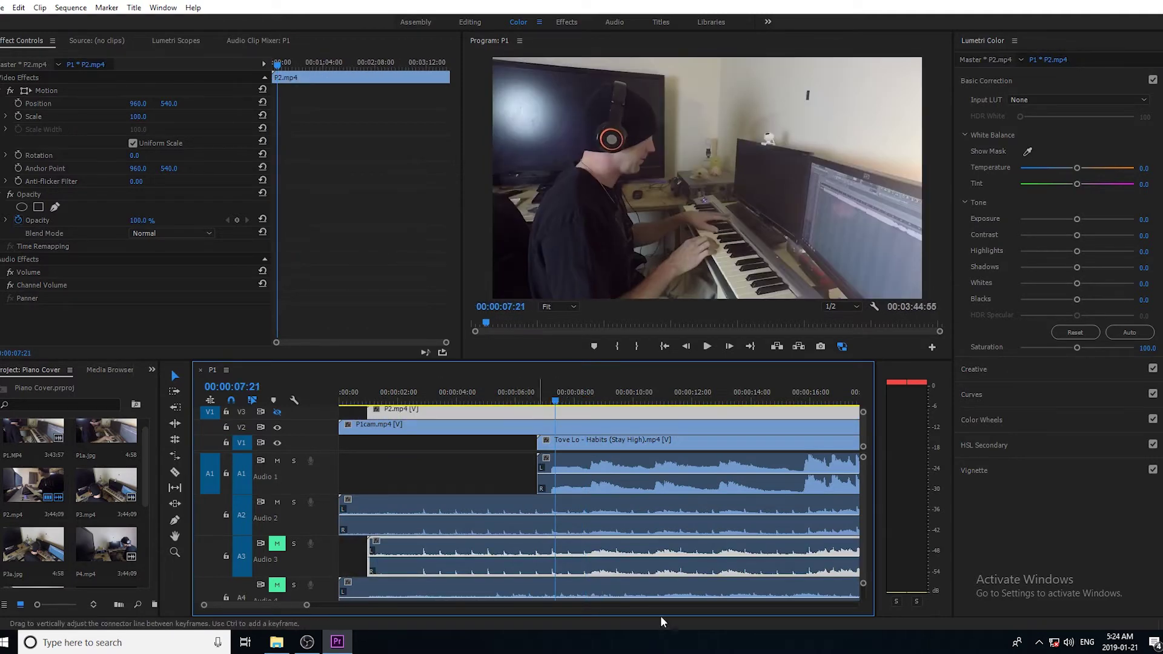
{"action": "left_click_drag", "start_coordinate": [307, 604], "coordinate": [290, 604]}
{"action": "left_click", "coordinate": [414, 401]}
{"action": "key", "text": "equal"}
{"action": "key", "text": "equal"}
{"action": "key", "text": "equal"}
{"action": "key", "text": "equal"}
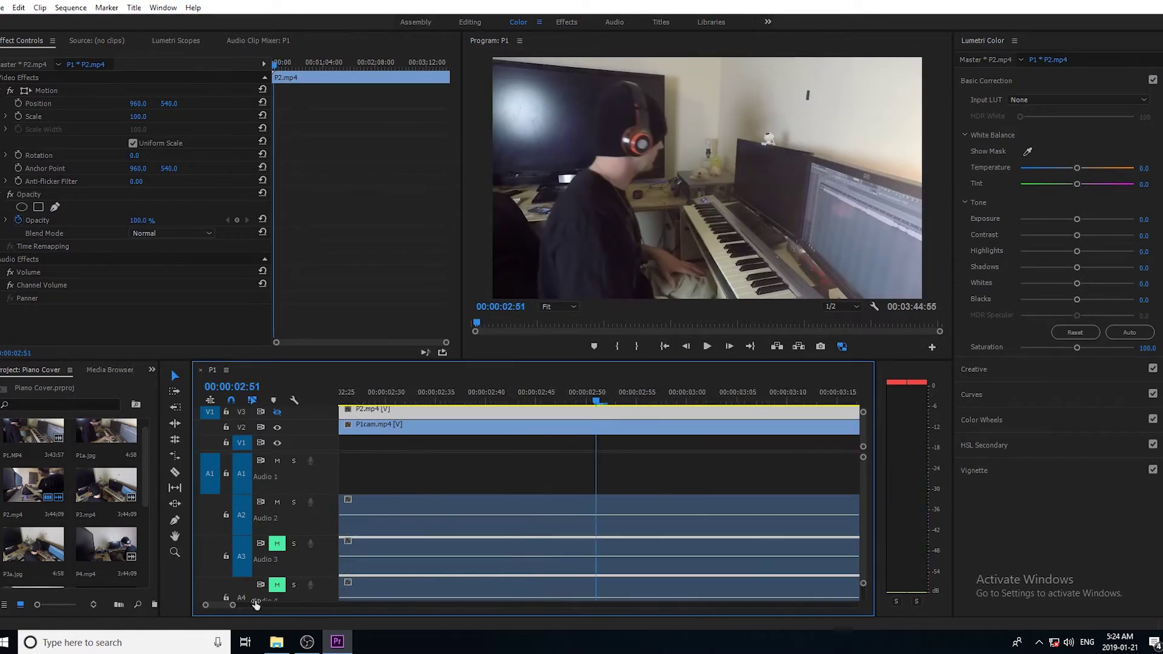
{"action": "left_click_drag", "start_coordinate": [618, 553], "coordinate": [618, 553]}
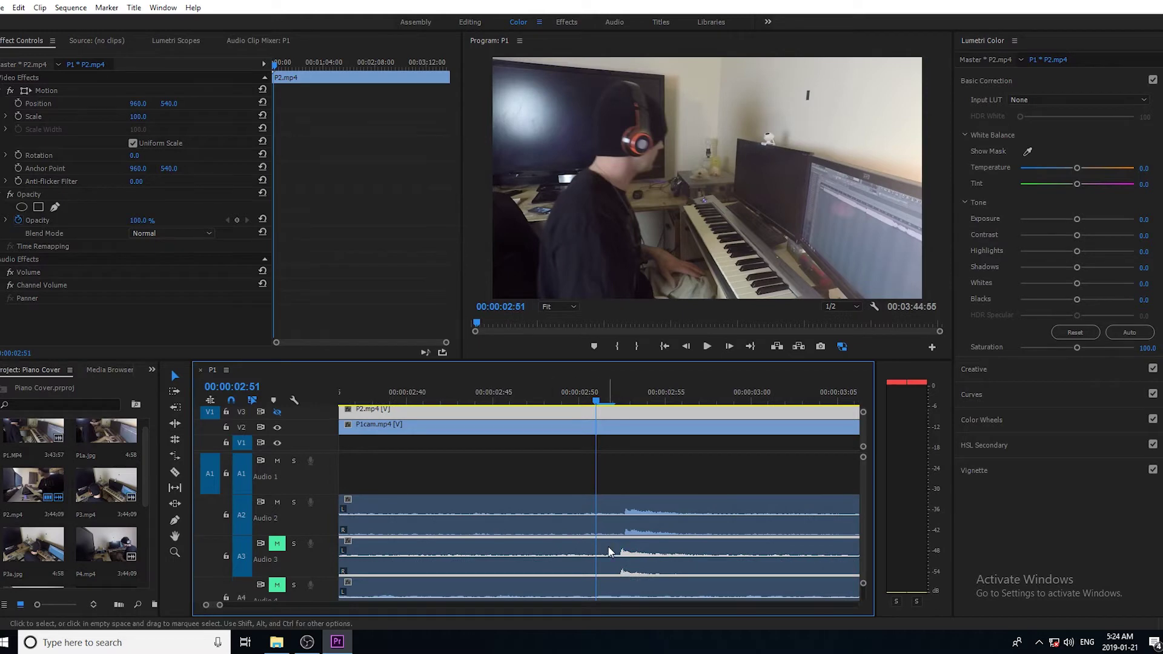
Mute Audio 2, unmute Audio 4, and play the sequence to hear P3cam.mp4 against the music video.
{"action": "scroll", "coordinate": [754, 570], "scroll_direction": "down", "scroll_amount": 3}
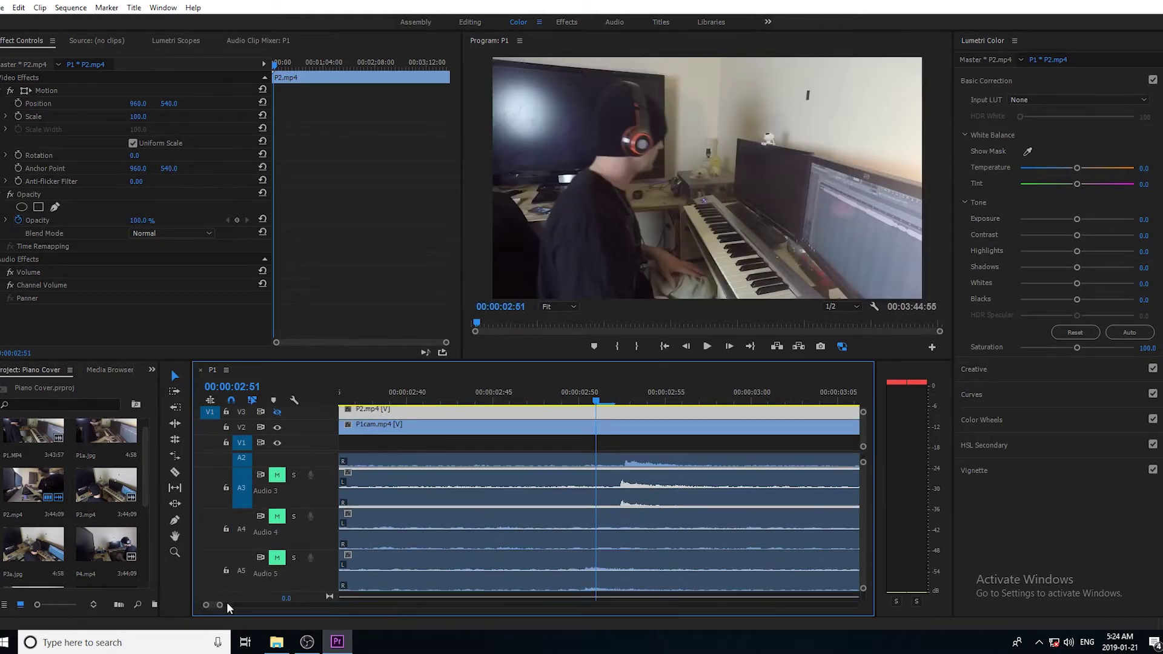
{"action": "left_click_drag", "start_coordinate": [220, 605], "coordinate": [289, 613]}
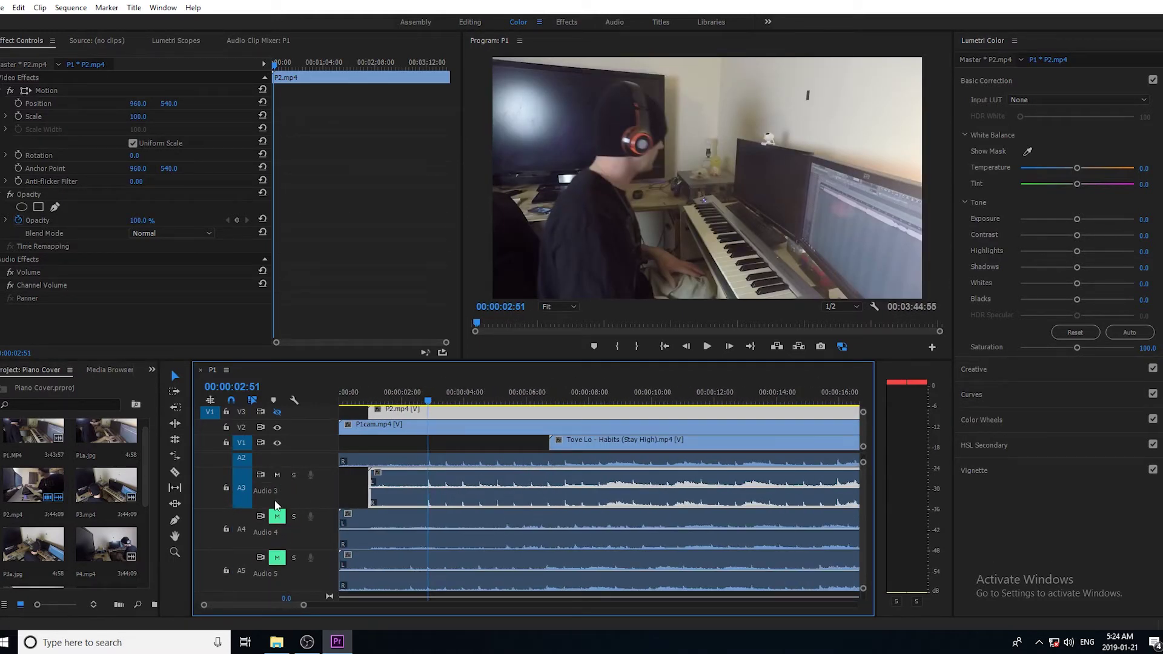
{"action": "scroll", "coordinate": [295, 503], "scroll_direction": "down", "scroll_amount": 2}
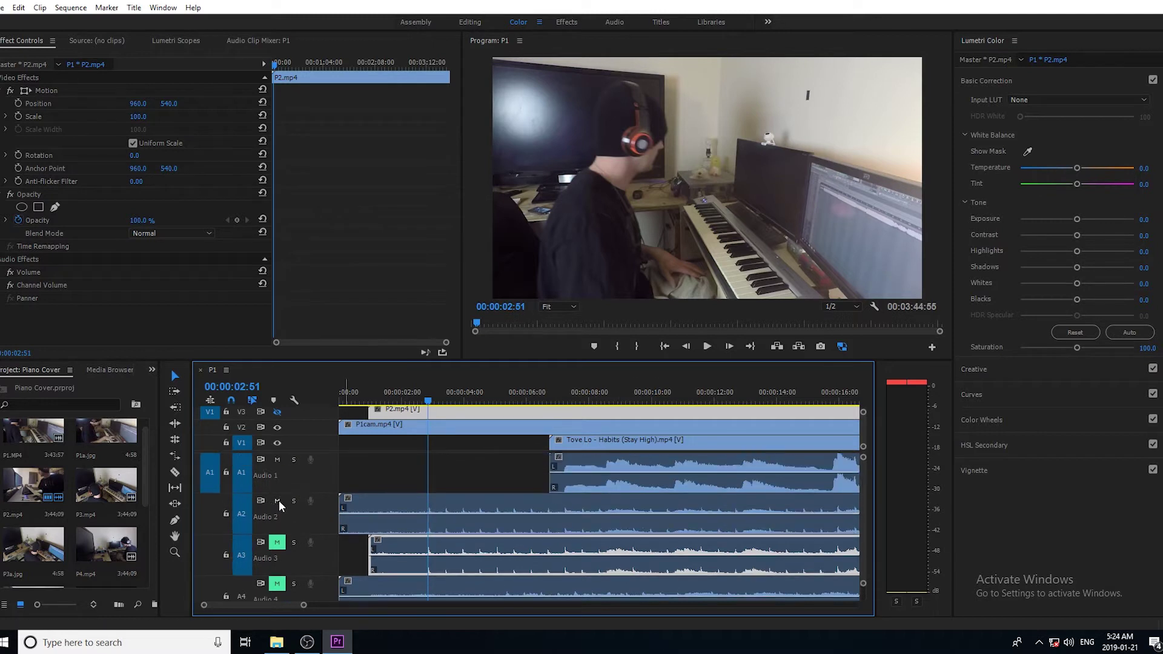
{"action": "left_click", "coordinate": [277, 495]}
{"action": "left_click", "coordinate": [707, 346]}
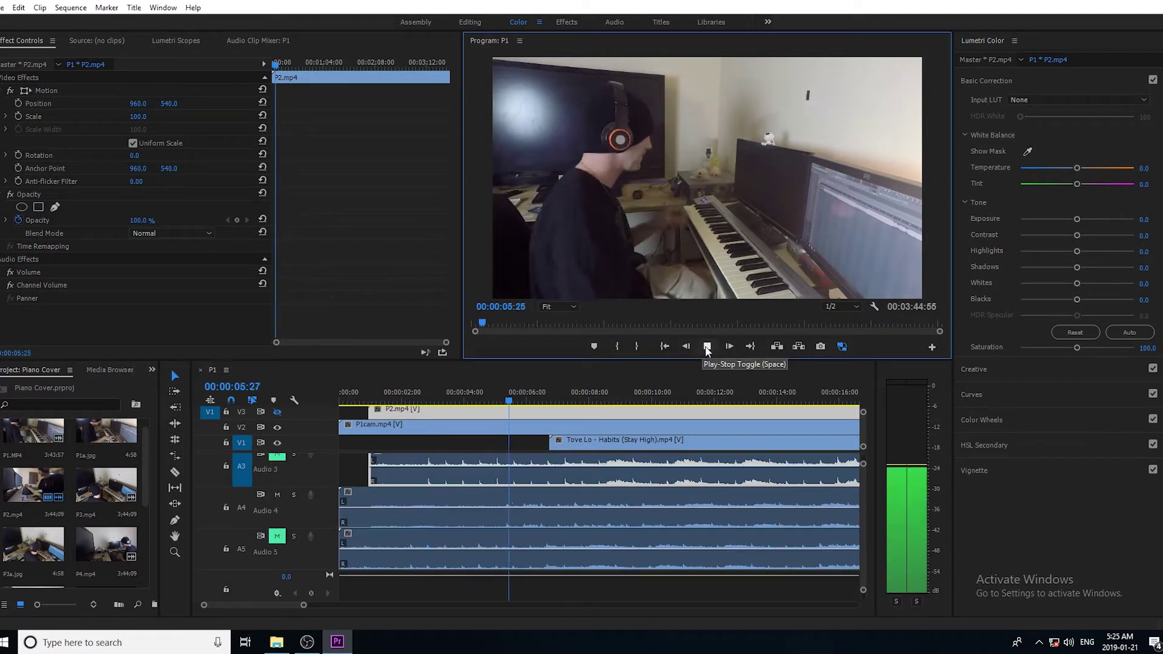
{"action": "left_click", "coordinate": [707, 346]}
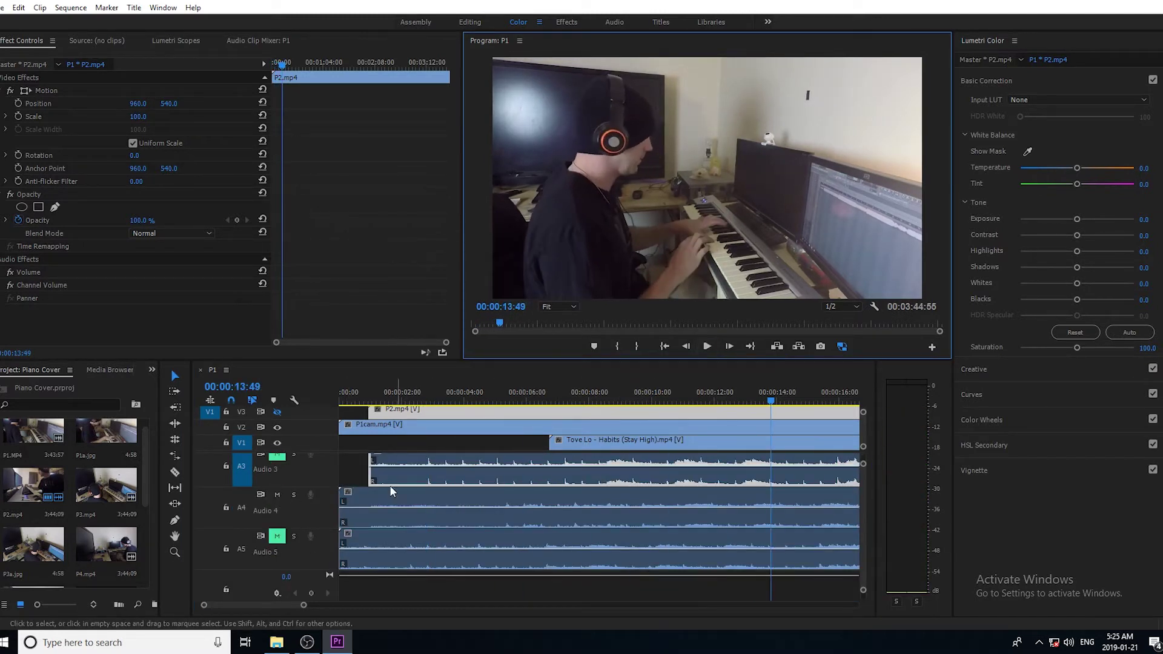
Select the music video, P1cam.mp4 and P2.mp4 together and move them so the music video starts at 00:00:09:20.
{"action": "left_click_drag", "start_coordinate": [456, 361], "coordinate": [456, 240]}
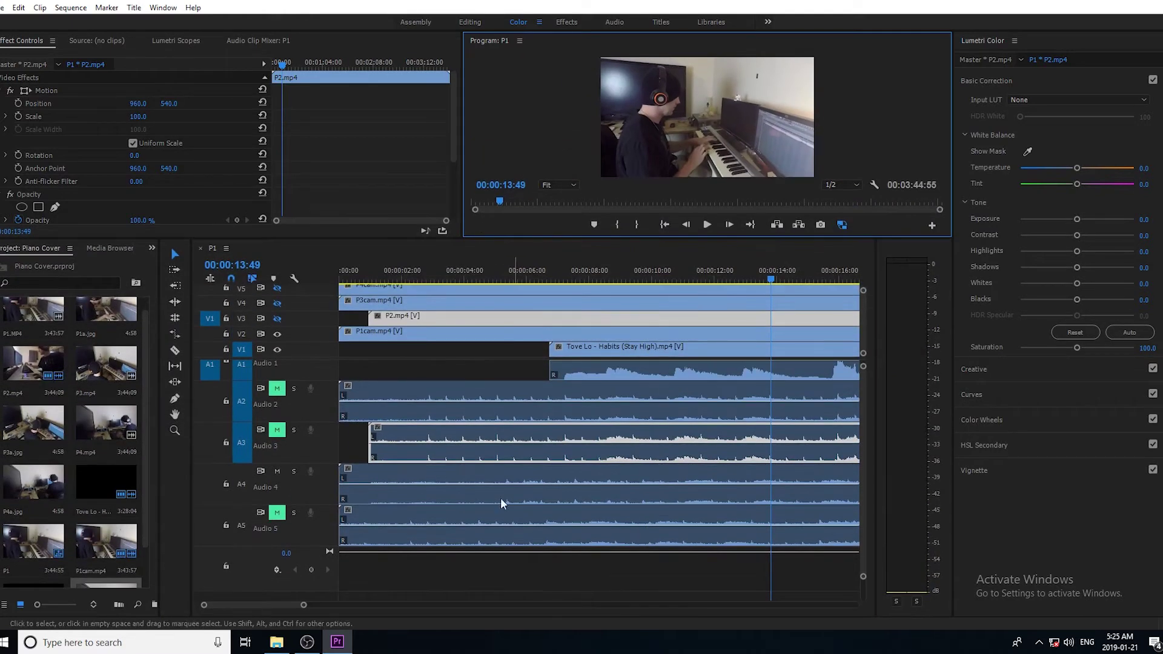
{"action": "left_click_drag", "start_coordinate": [526, 354], "coordinate": [613, 452]}
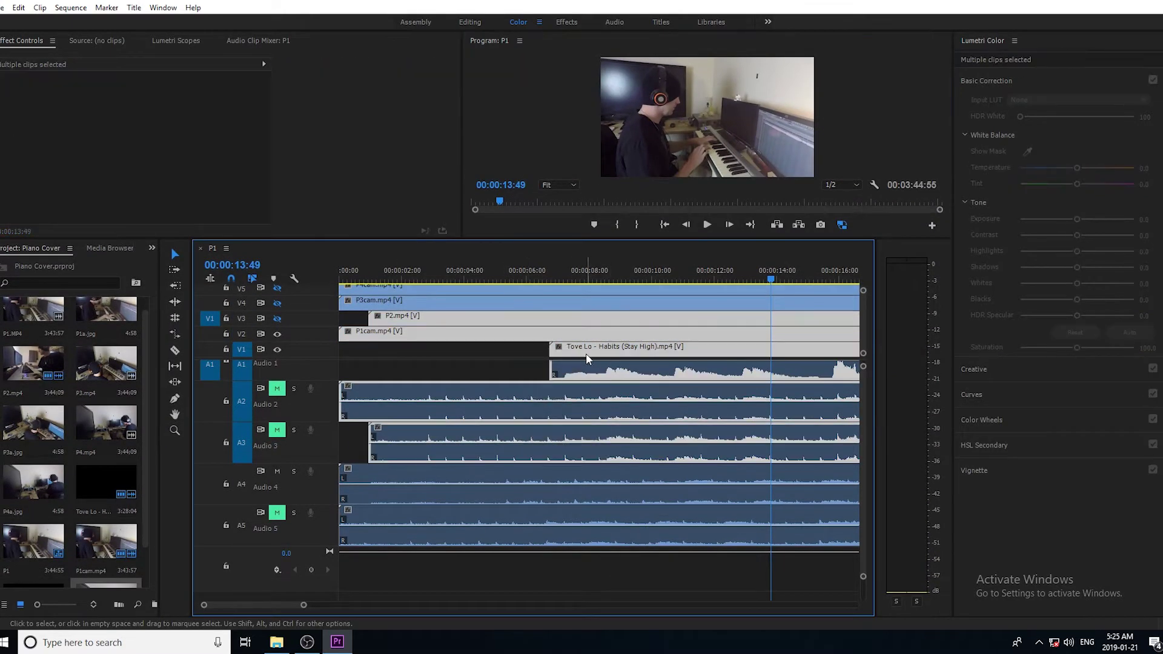
{"action": "left_click_drag", "start_coordinate": [598, 359], "coordinate": [650, 359]}
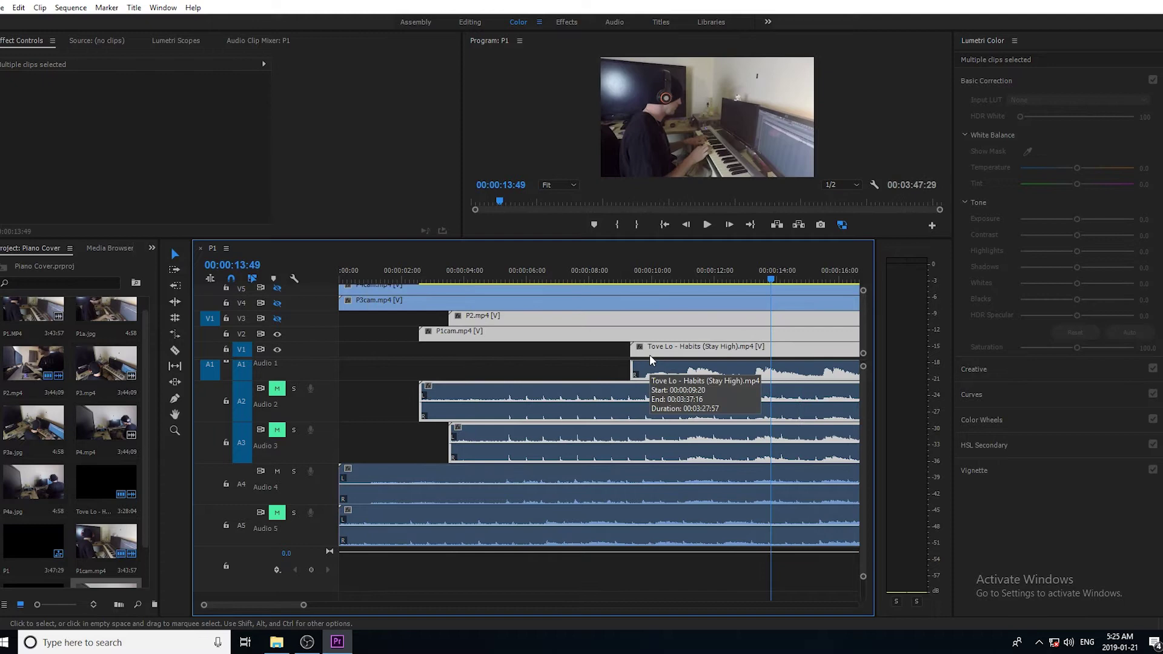
Fine-tune the three selected clips frame by frame so their waveform peaks line up with P3cam.mp4's peak at 00:00:05:22.
{"action": "left_click", "coordinate": [507, 276]}
{"action": "scroll", "coordinate": [263, 605], "scroll_direction": "up", "scroll_amount": 10}
{"action": "left_click", "coordinate": [729, 224]}
{"action": "left_click", "coordinate": [729, 224]}
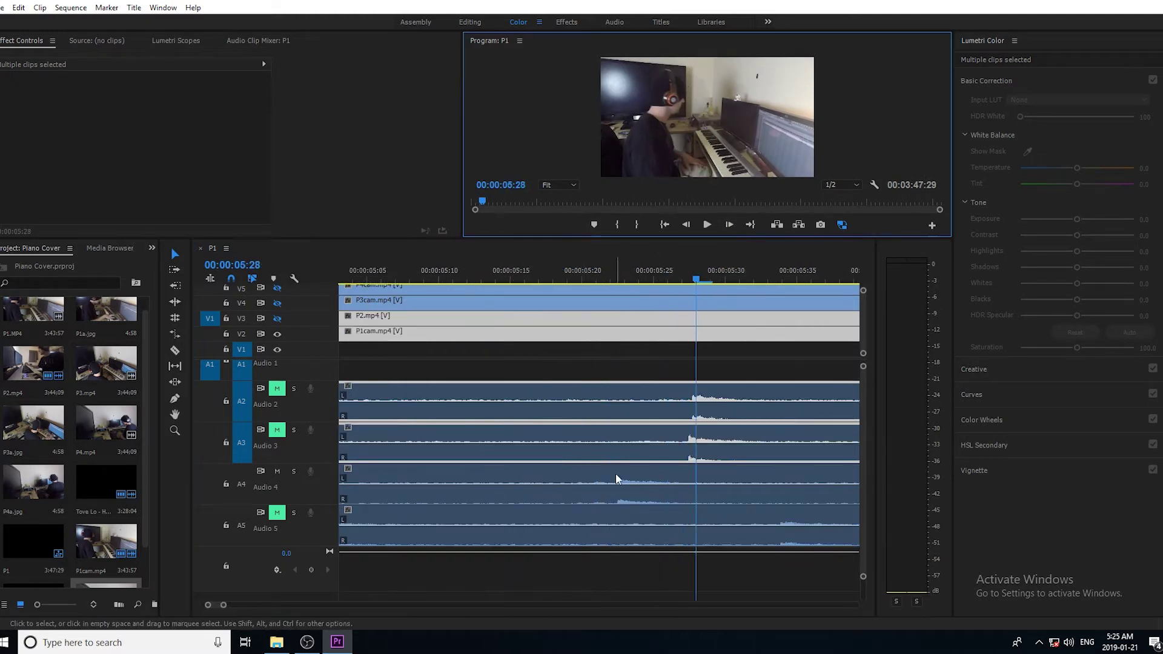
{"action": "left_click", "coordinate": [687, 225]}
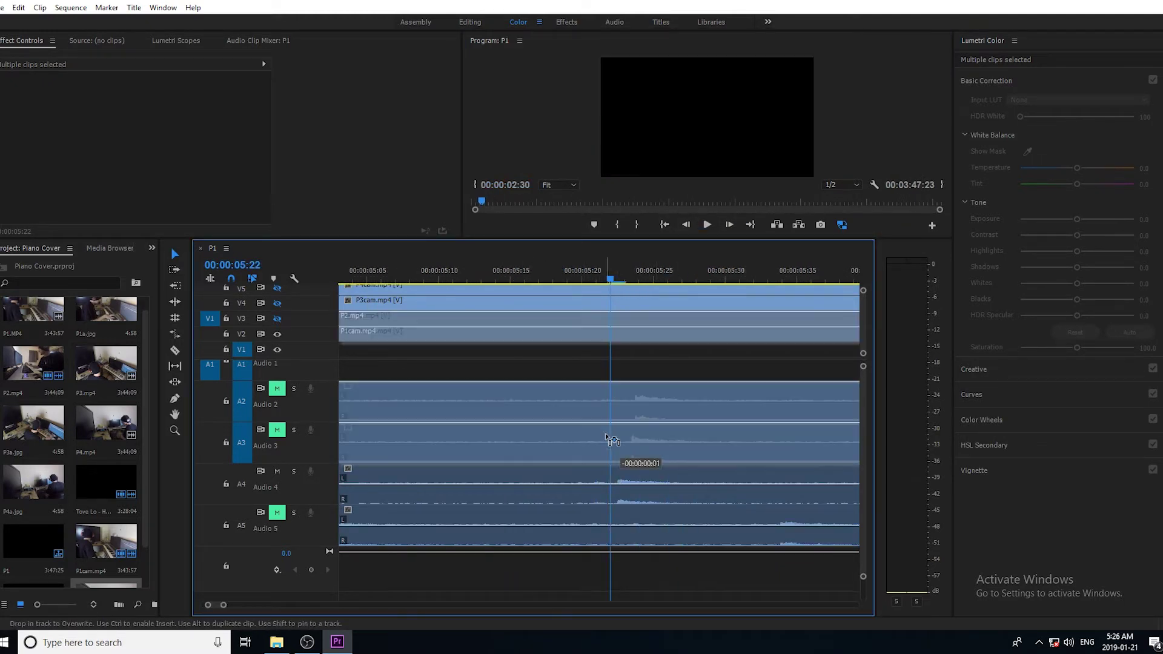
{"action": "scroll", "coordinate": [628, 481], "scroll_direction": "down", "scroll_amount": 1}
Move P4cam.mp4 on V5 to start about 3 seconds in, matching the other waveforms, and play with all audio tracks unmuted.
{"action": "left_click_drag", "start_coordinate": [224, 604], "coordinate": [295, 604]}
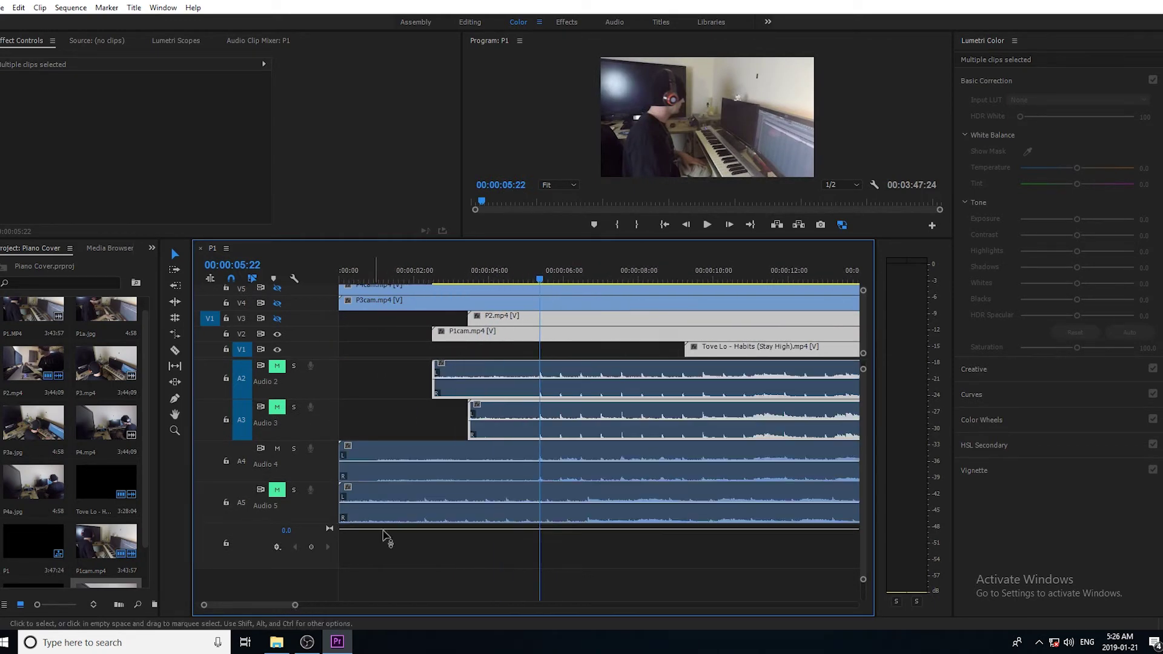
{"action": "left_click_drag", "start_coordinate": [473, 505], "coordinate": [551, 497]}
{"action": "left_click_drag", "start_coordinate": [295, 604], "coordinate": [490, 605]}
{"action": "key", "text": "space"}
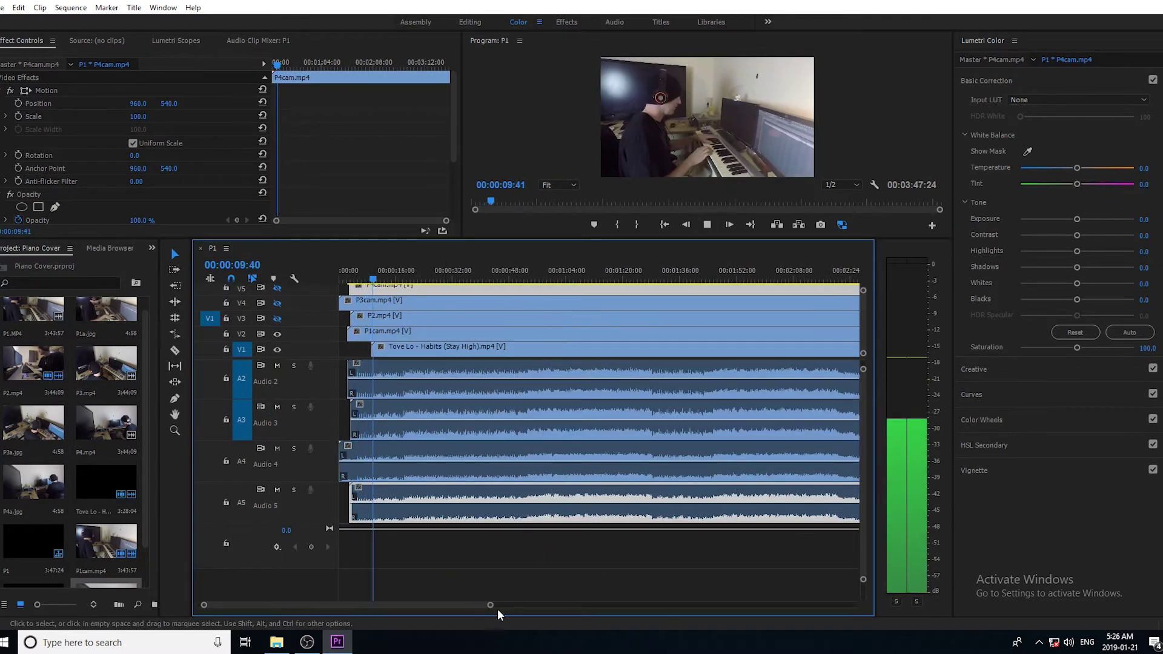
{"action": "scroll", "coordinate": [668, 519], "scroll_direction": "up", "scroll_amount": 2}
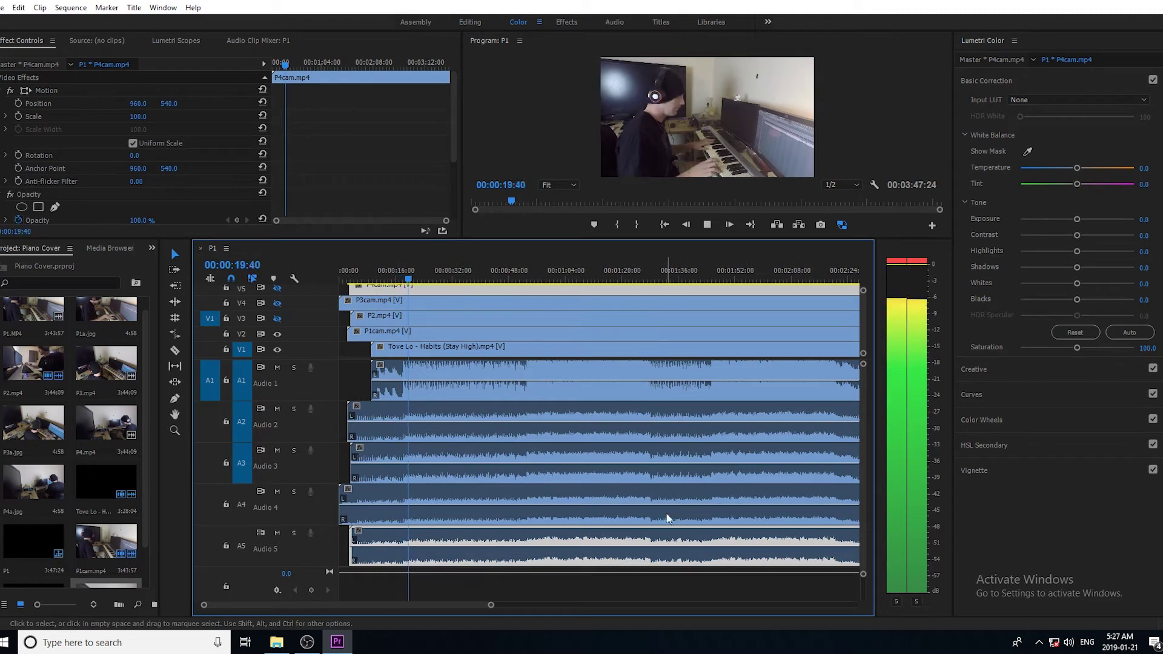
Mute Audio 1 briefly to hear the piano clips alone, unmute it again and stop playback.
{"action": "left_click", "coordinate": [277, 368]}
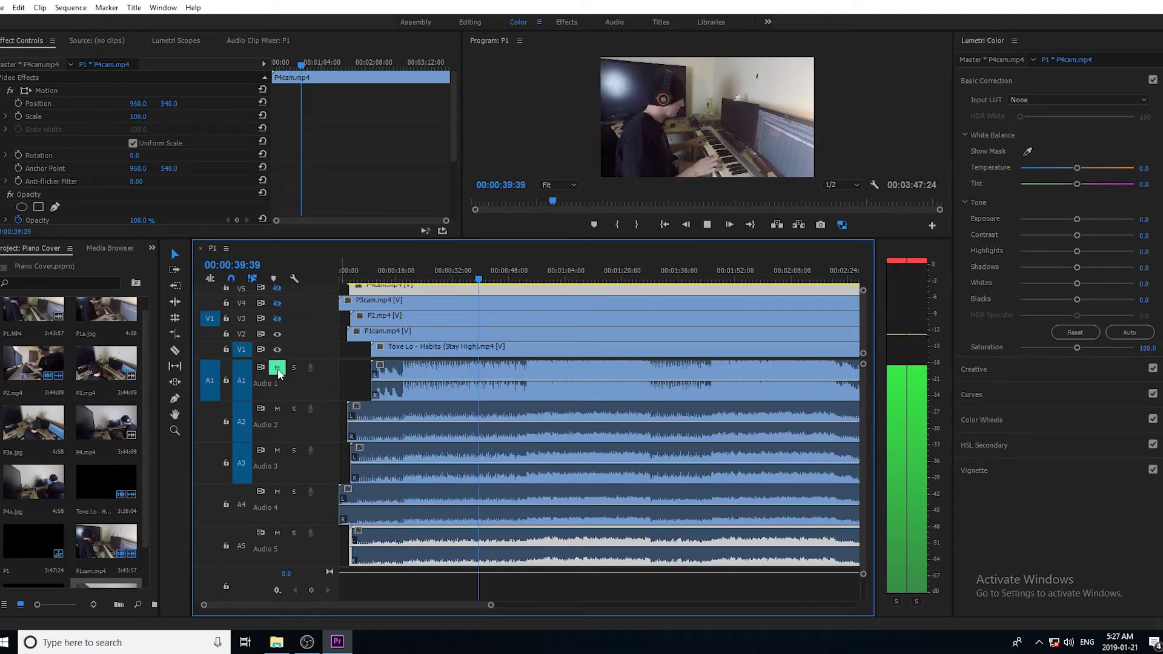
{"action": "left_click", "coordinate": [277, 369]}
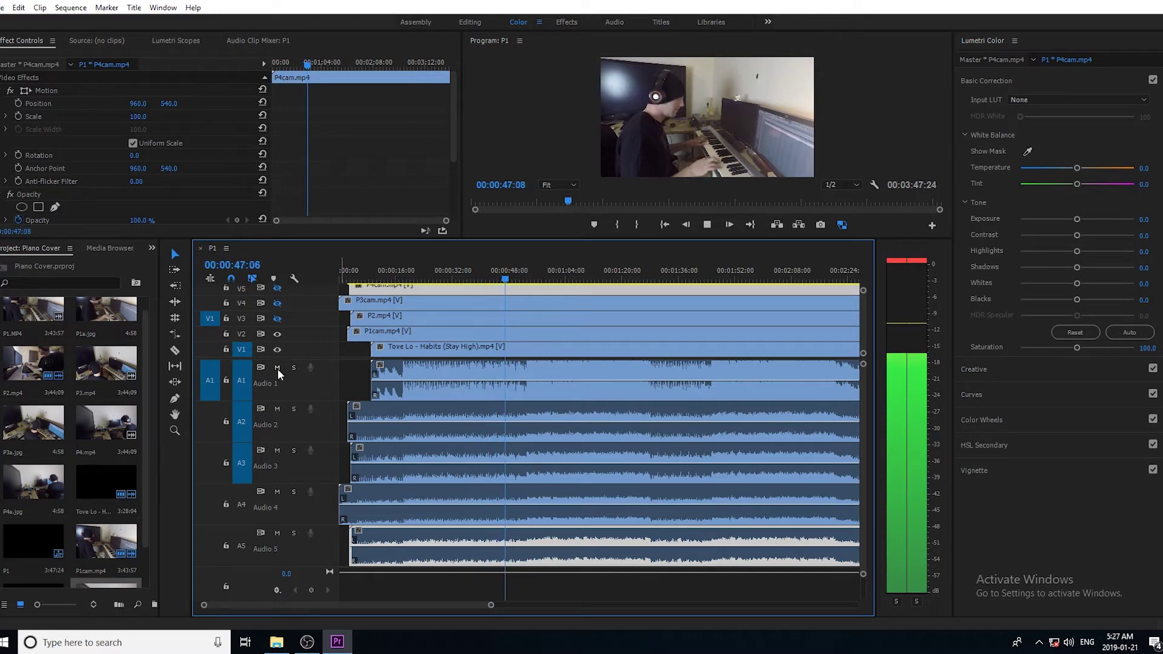
{"action": "left_click", "coordinate": [707, 226]}
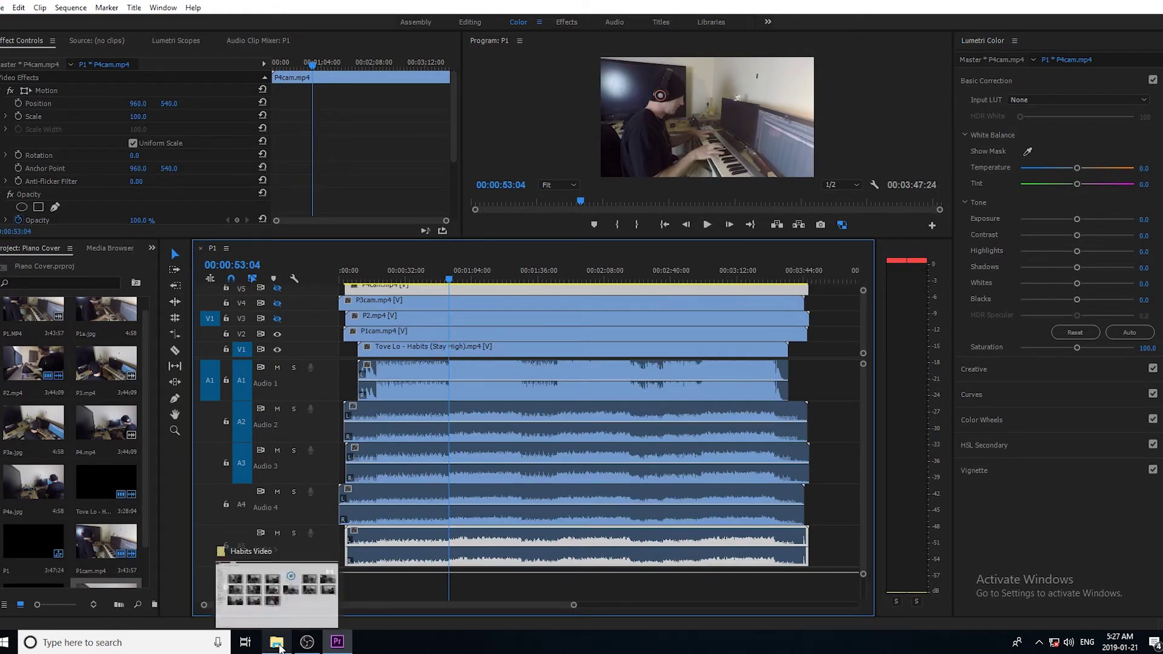
Bring habits.mp3 from the Habits Video folder into the sequence on a new audio track below Audio 5.
{"action": "scroll", "coordinate": [103, 425], "scroll_direction": "down", "scroll_amount": 1}
{"action": "key", "text": "alt+Tab"}
{"action": "left_click_drag", "start_coordinate": [712, 161], "coordinate": [340, 573]}
Move habits.mp3 on A6 to start roughly 7.5 seconds in, near the music video's opening at 00:00:09:31.
{"action": "left_click_drag", "start_coordinate": [573, 605], "coordinate": [324, 606]}
{"action": "left_click", "coordinate": [394, 270]}
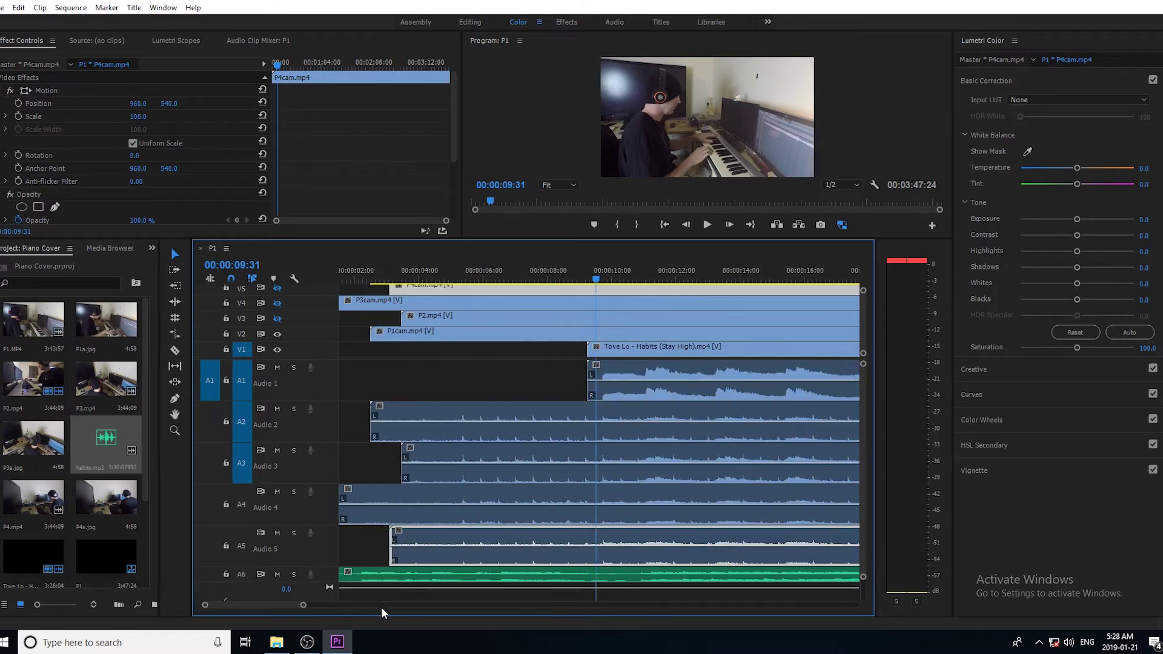
{"action": "left_click_drag", "start_coordinate": [400, 574], "coordinate": [594, 580]}
{"action": "key", "text": "equal"}
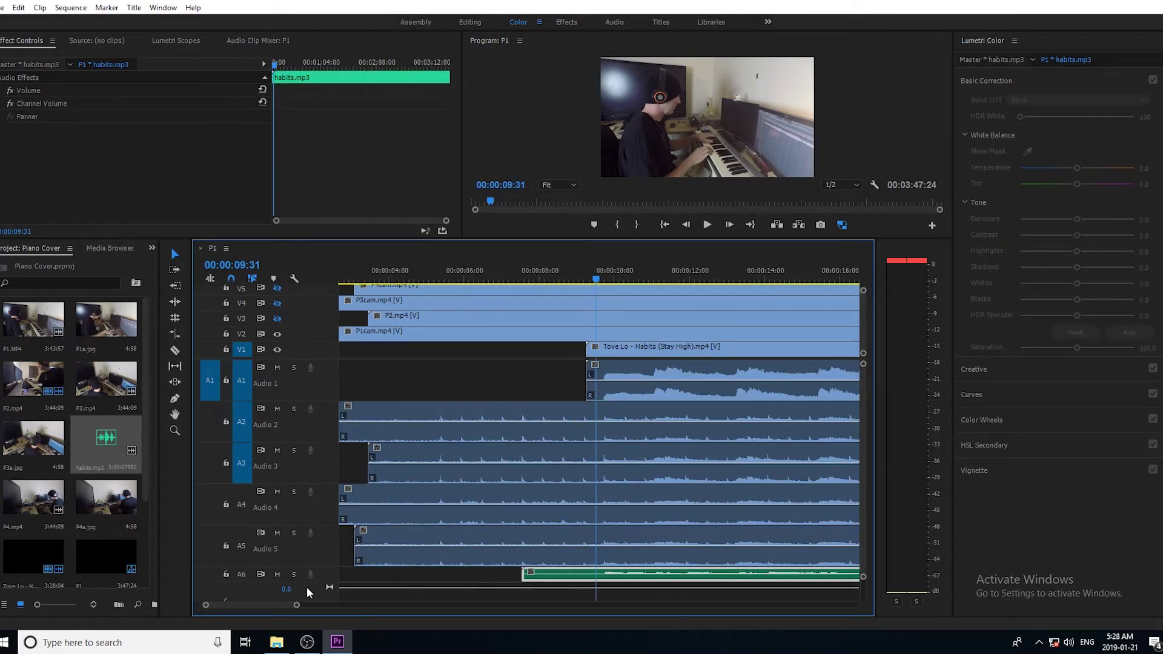
Fine-tune habits.mp3 on A6 so its first waveform peak lines up with the other tracks' peaks at 00:00:09:44.
{"action": "key", "text": "Right"}
{"action": "key", "text": "Right"}
{"action": "left_click", "coordinate": [730, 225]}
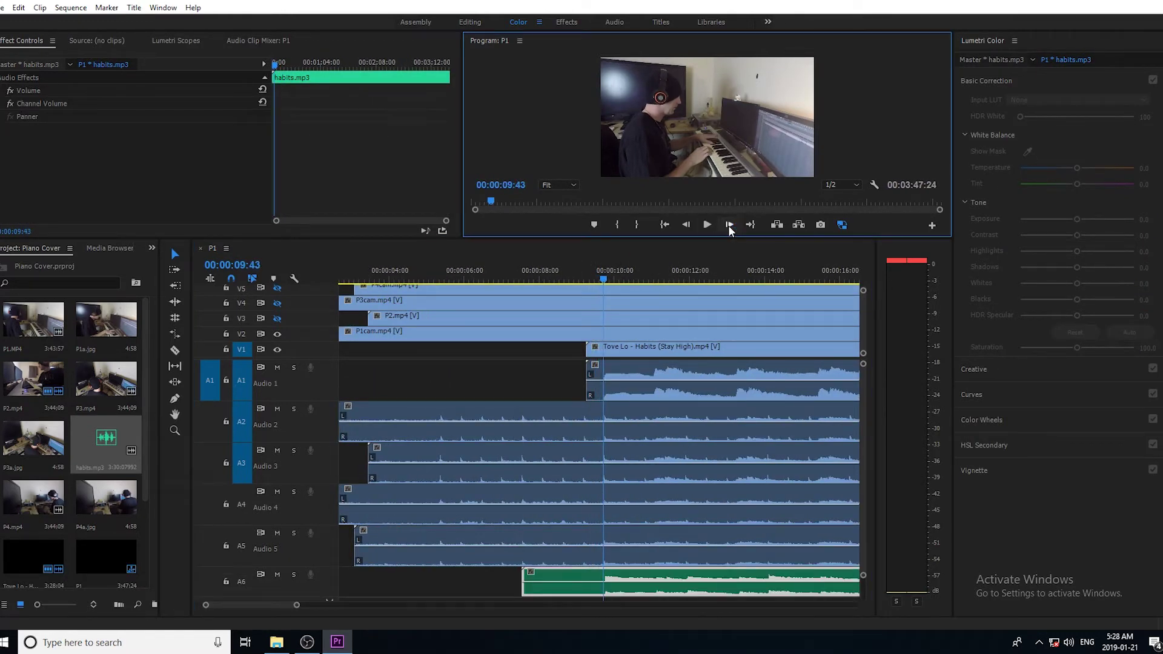
{"action": "left_click", "coordinate": [729, 225]}
{"action": "key", "text": "equal"}
{"action": "left_click_drag", "start_coordinate": [648, 581], "coordinate": [624, 593]}
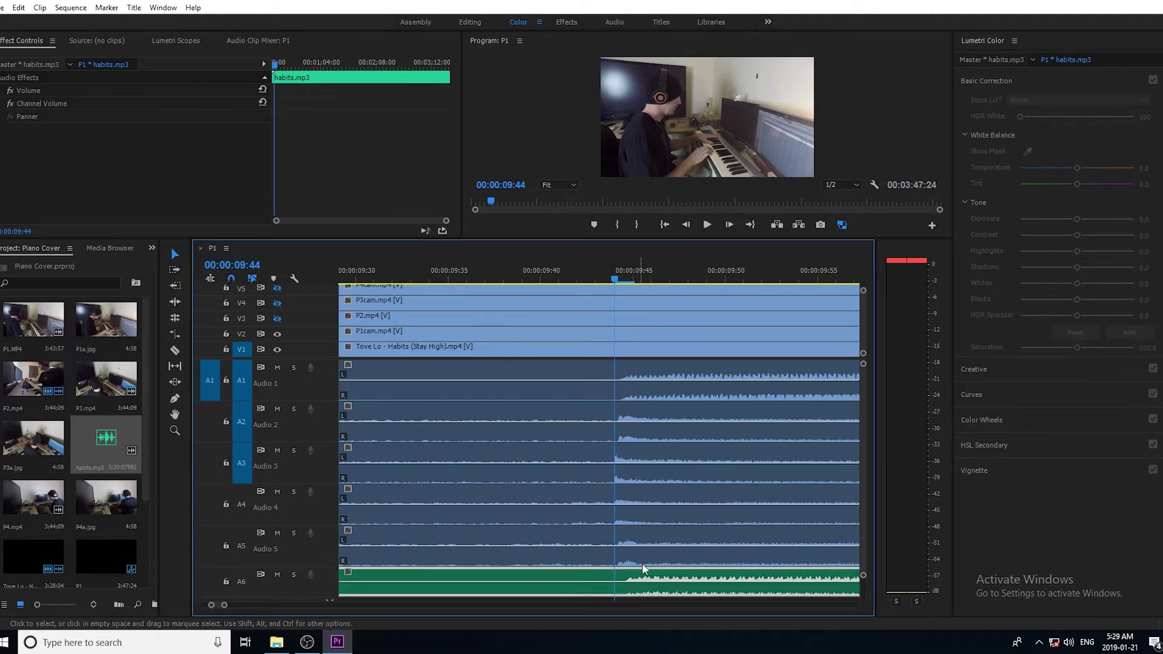
Play the sequence and mute Audio 2, 3, 4 and 5 to compare habits.mp3 with the music video's sound.
{"action": "left_click_drag", "start_coordinate": [224, 605], "coordinate": [577, 606]}
{"action": "key", "text": "space"}
{"action": "left_click", "coordinate": [277, 409]}
{"action": "left_click", "coordinate": [277, 450]}
{"action": "left_click", "coordinate": [277, 492]}
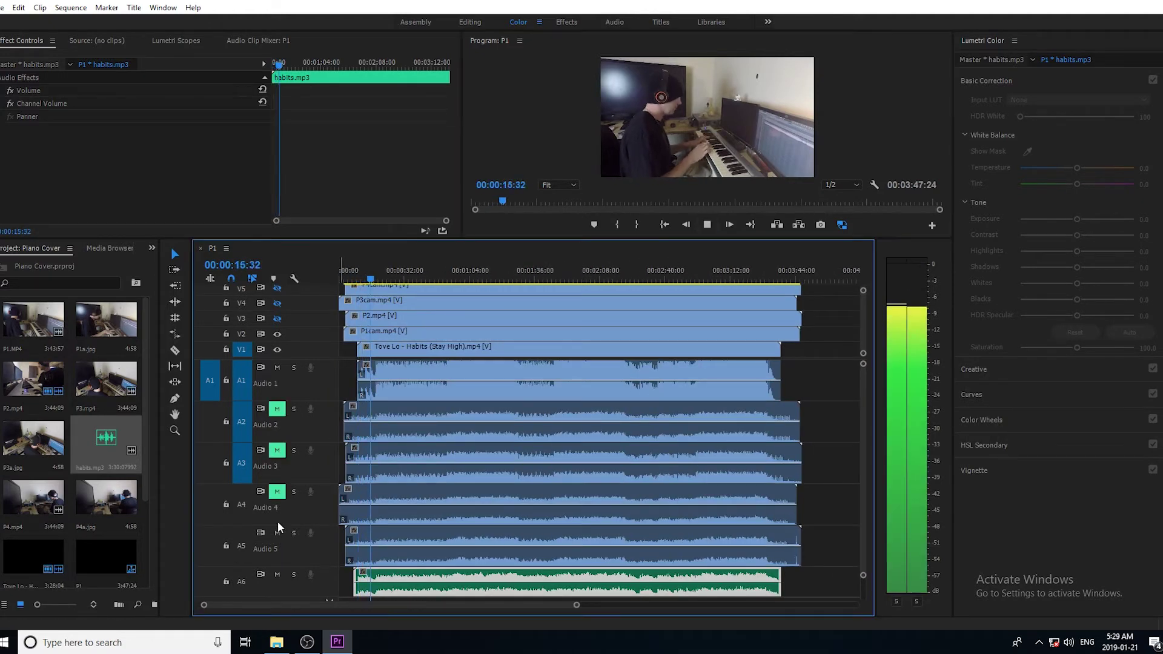
{"action": "left_click", "coordinate": [277, 532]}
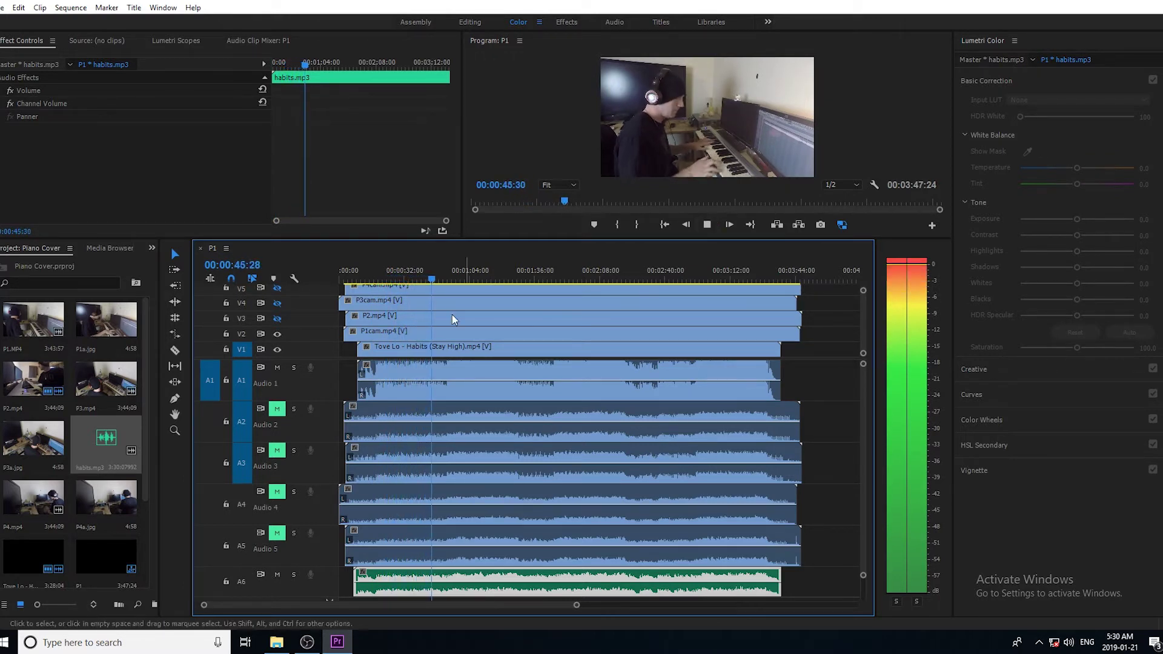
Mute Audio 1 and turn on the visibility of V3, V4 and V5 while playing each angle against habits.mp3.
{"action": "left_click", "coordinate": [277, 368]}
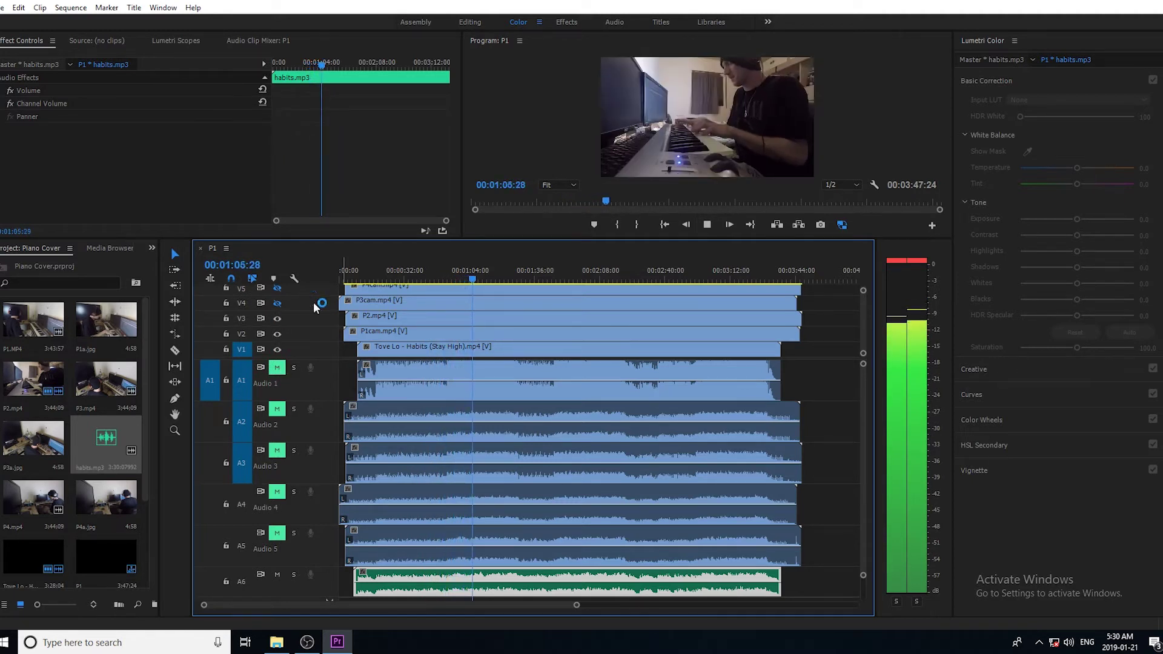
{"action": "left_click", "coordinate": [708, 225]}
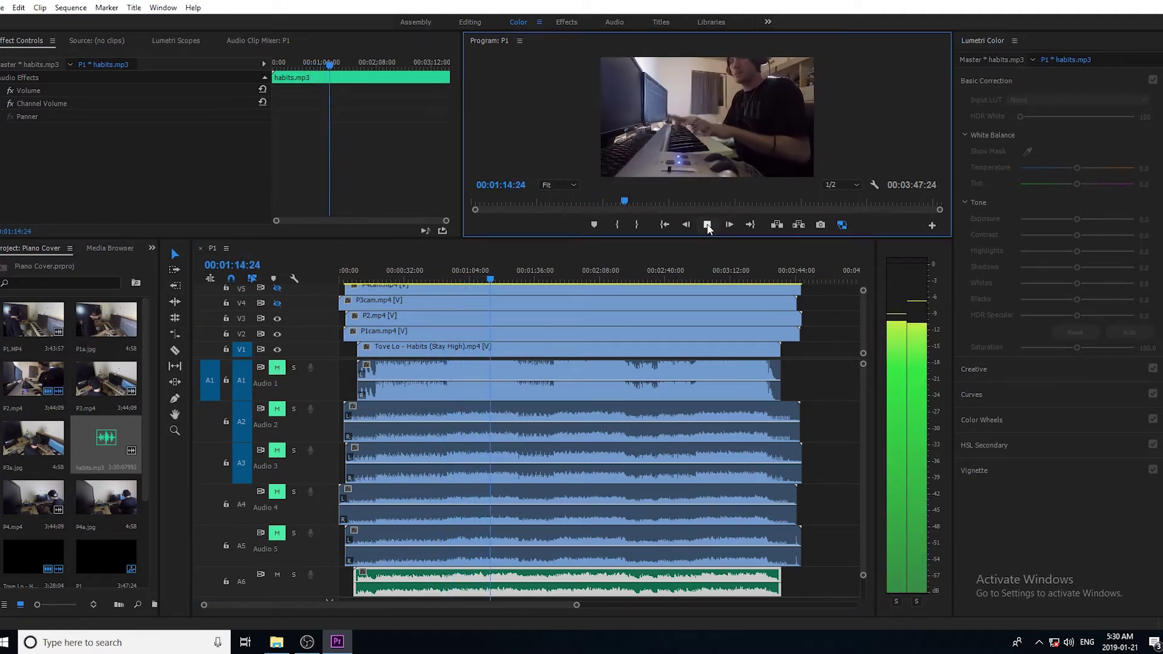
{"action": "left_click", "coordinate": [276, 303]}
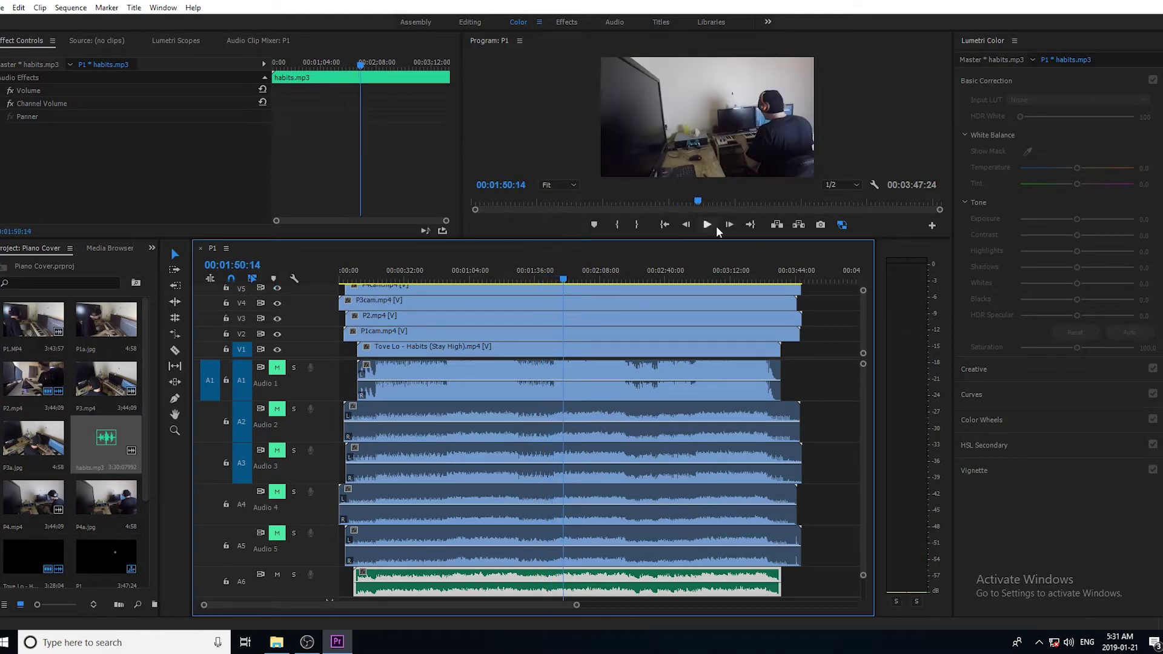
{"action": "left_click", "coordinate": [708, 225]}
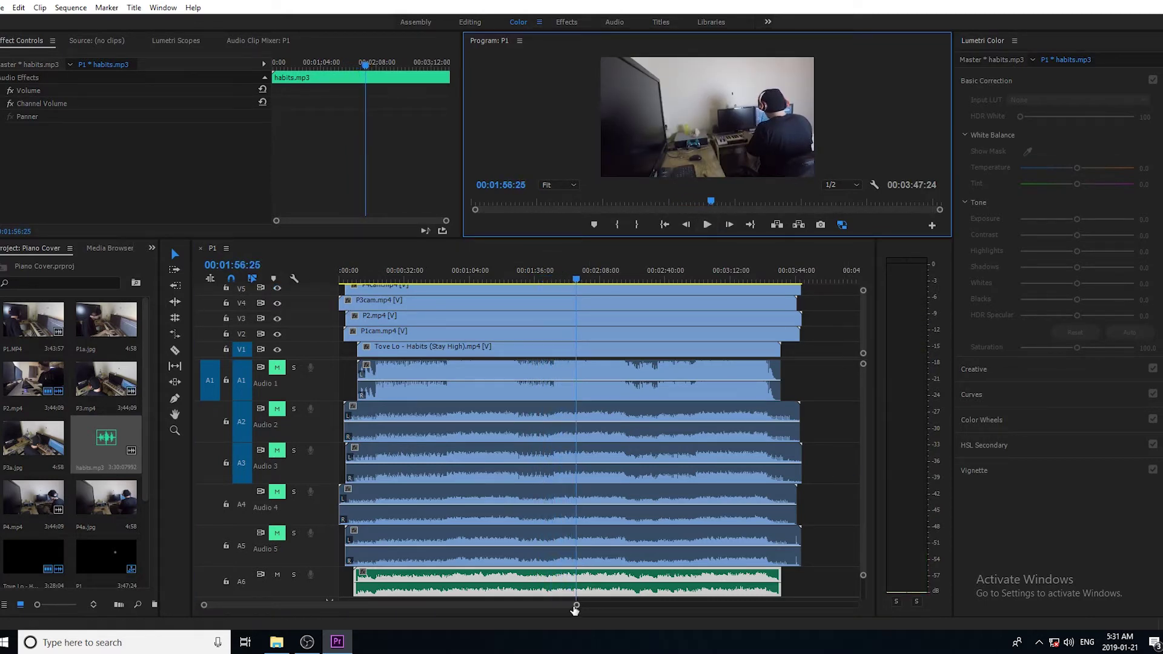
Reduce the video and audio track heights so that all tracks fit in the timeline.
{"action": "left_click_drag", "start_coordinate": [575, 605], "coordinate": [610, 604]}
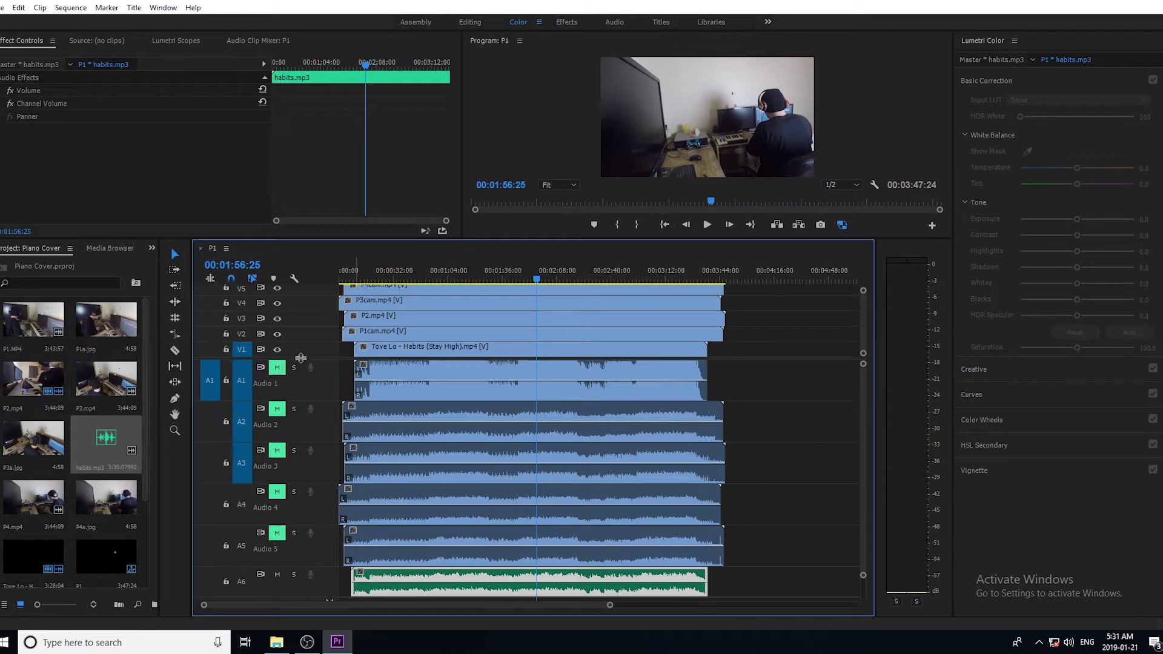
{"action": "key", "text": "alt+minus"}
{"action": "key", "text": "alt+minus"}
{"action": "key", "text": "alt+minus"}
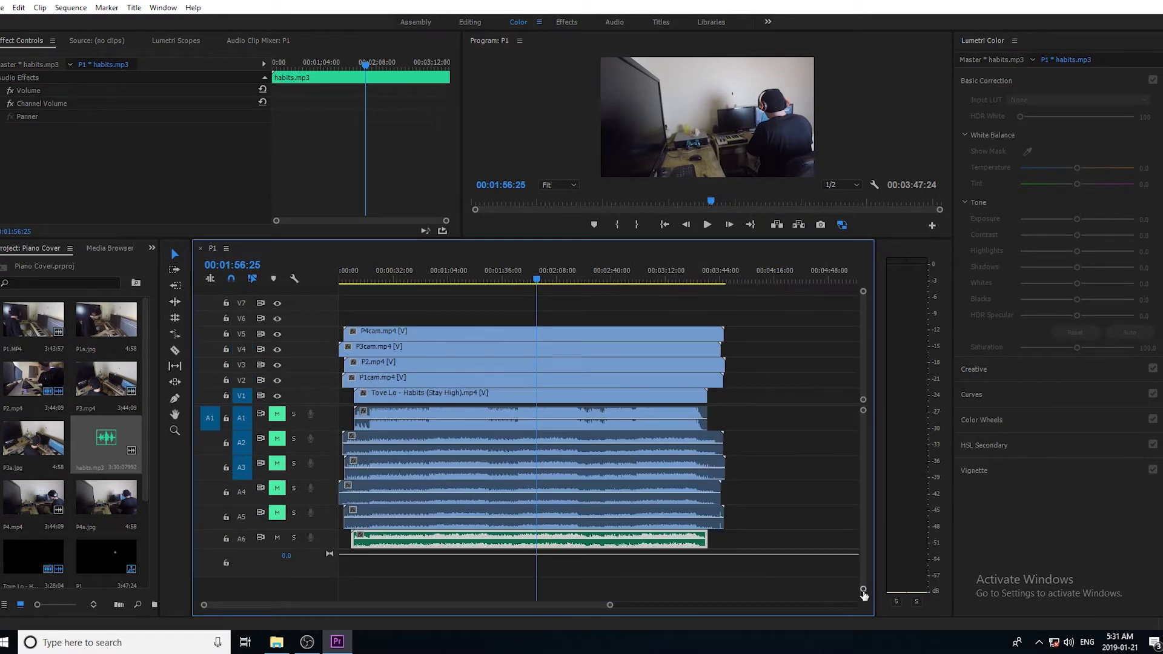
{"action": "left_click_drag", "start_coordinate": [864, 590], "coordinate": [864, 599]}
Select all clips and move them together about one second earlier, to the start of the sequence.
{"action": "key", "text": "Home"}
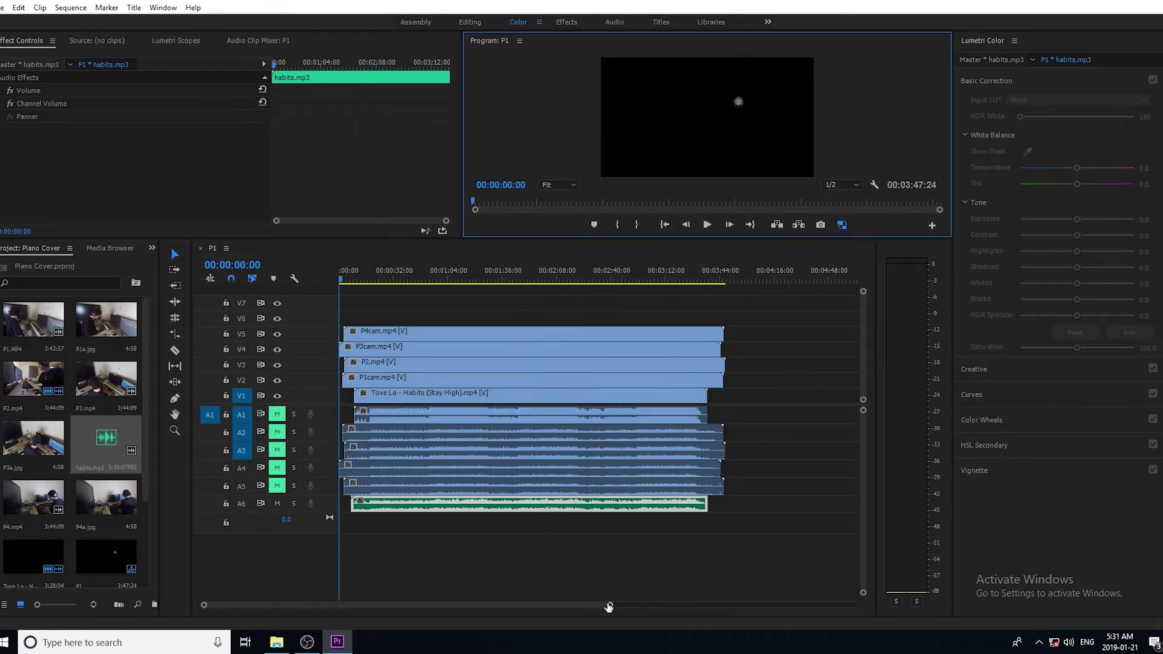
{"action": "key", "text": "equal"}
{"action": "key", "text": "equal"}
{"action": "key", "text": "equal"}
{"action": "left_click_drag", "start_coordinate": [357, 280], "coordinate": [360, 280]}
{"action": "mouse_move", "coordinate": [330, 604]}
{"action": "left_mouse_down"}
{"action": "mouse_move", "coordinate": [610, 604]}
{"action": "mouse_move", "coordinate": [326, 605]}
{"action": "left_mouse_up"}
{"action": "key", "text": "ctrl+a"}
{"action": "left_click_drag", "start_coordinate": [587, 361], "coordinate": [525, 361]}
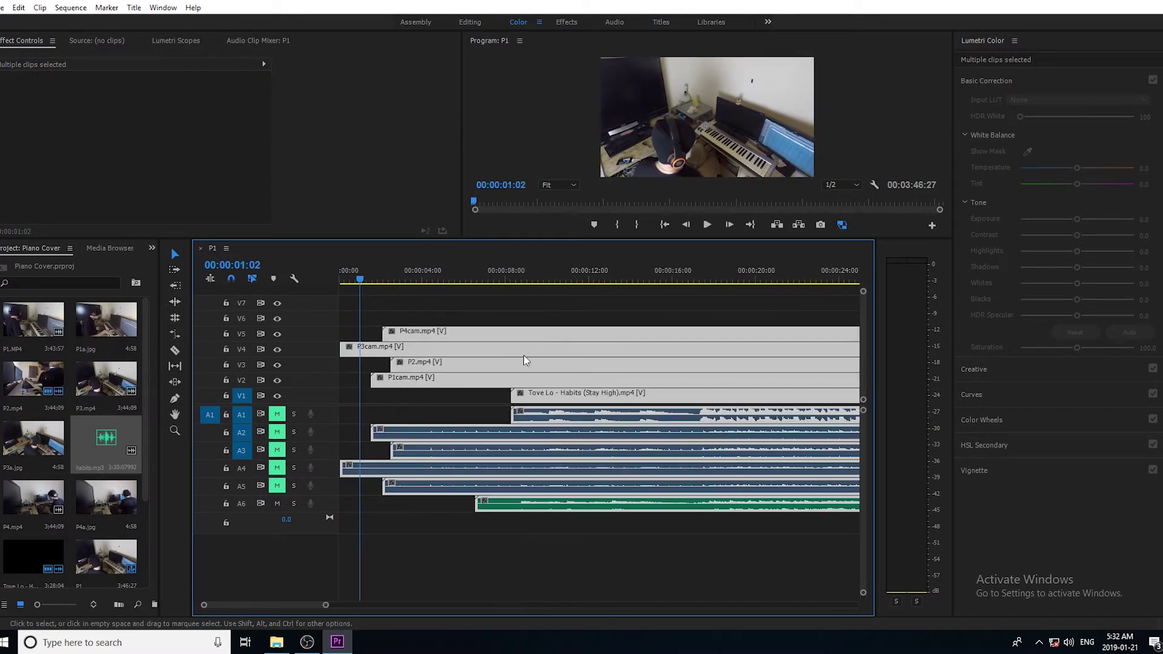
Play the opening, unmute Audio 3 and scrub to 00:00:04:46 to find where the piano clips should begin.
{"action": "left_click", "coordinate": [706, 224]}
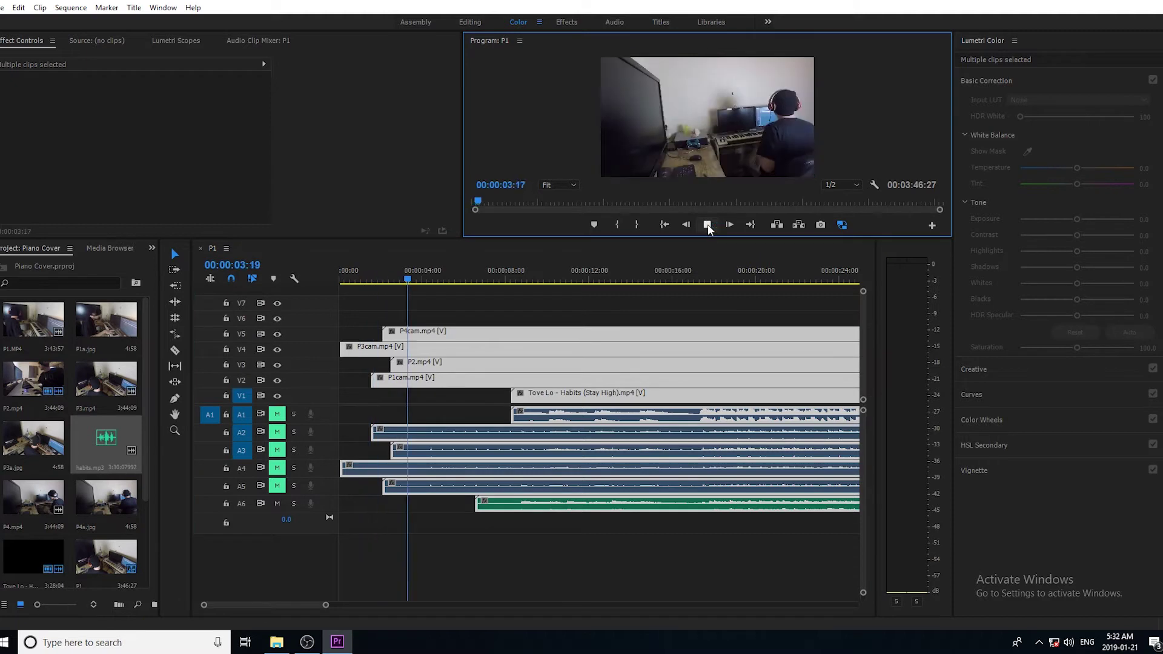
{"action": "left_click", "coordinate": [277, 450]}
{"action": "left_click", "coordinate": [402, 277]}
{"action": "left_click_drag", "start_coordinate": [405, 273], "coordinate": [438, 279]}
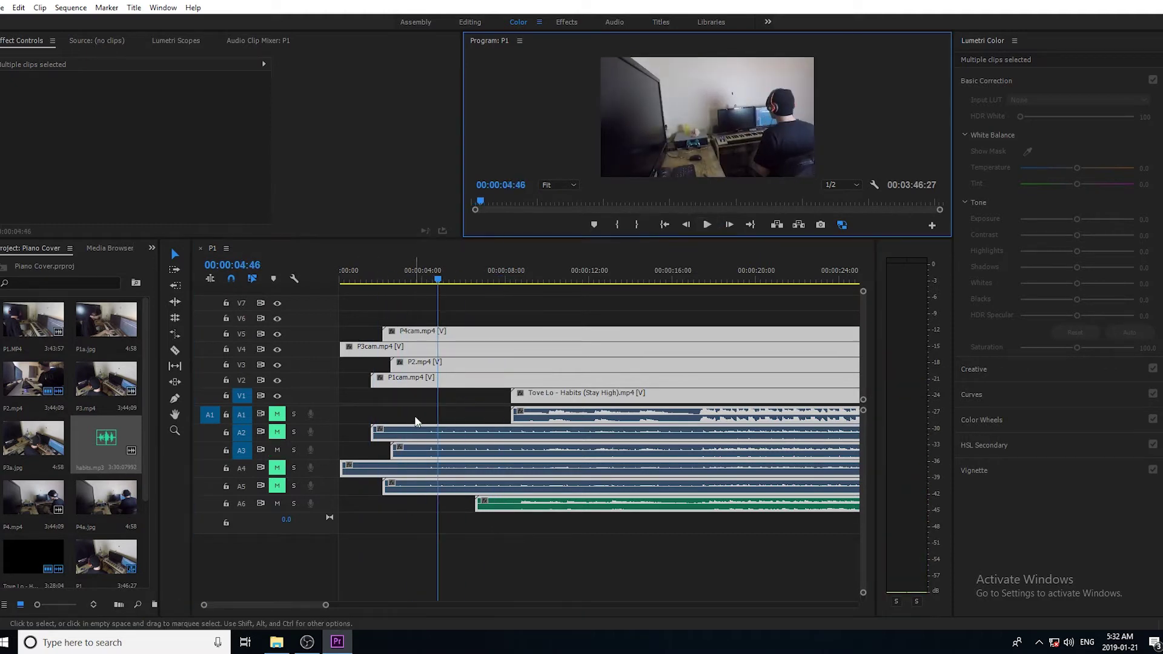
Trim the starts of P1cam, P2, P3cam and P4cam to about 00:00:04:00, and move all clips to the sequence start.
{"action": "left_click", "coordinate": [425, 415]}
{"action": "left_click_drag", "start_coordinate": [383, 331], "coordinate": [421, 331]}
{"action": "left_click_drag", "start_coordinate": [346, 347], "coordinate": [421, 377]}
{"action": "left_click", "coordinate": [388, 462]}
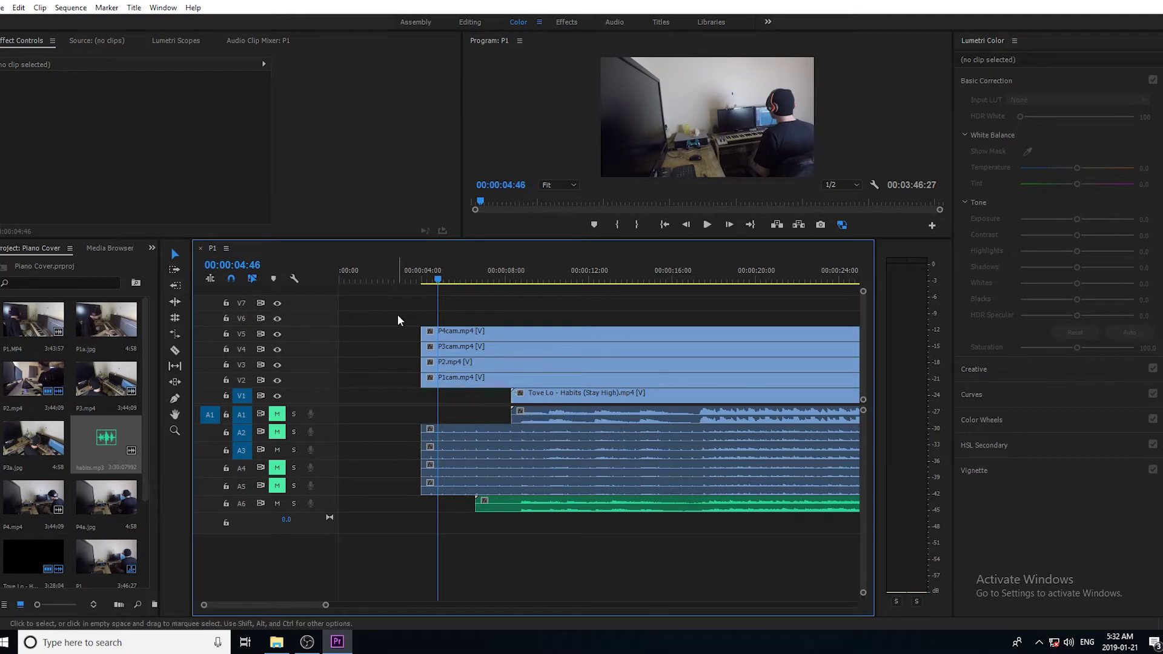
{"action": "left_click_drag", "start_coordinate": [397, 316], "coordinate": [600, 506]}
{"action": "left_click_drag", "start_coordinate": [577, 343], "coordinate": [494, 342]}
Play the ending of the sequence and trim the ends of the four piano clips to 00:03:40:00.
{"action": "left_click_drag", "start_coordinate": [325, 605], "coordinate": [574, 605]}
{"action": "left_click", "coordinate": [558, 576]}
{"action": "left_click", "coordinate": [756, 276]}
{"action": "left_click", "coordinate": [708, 225]}
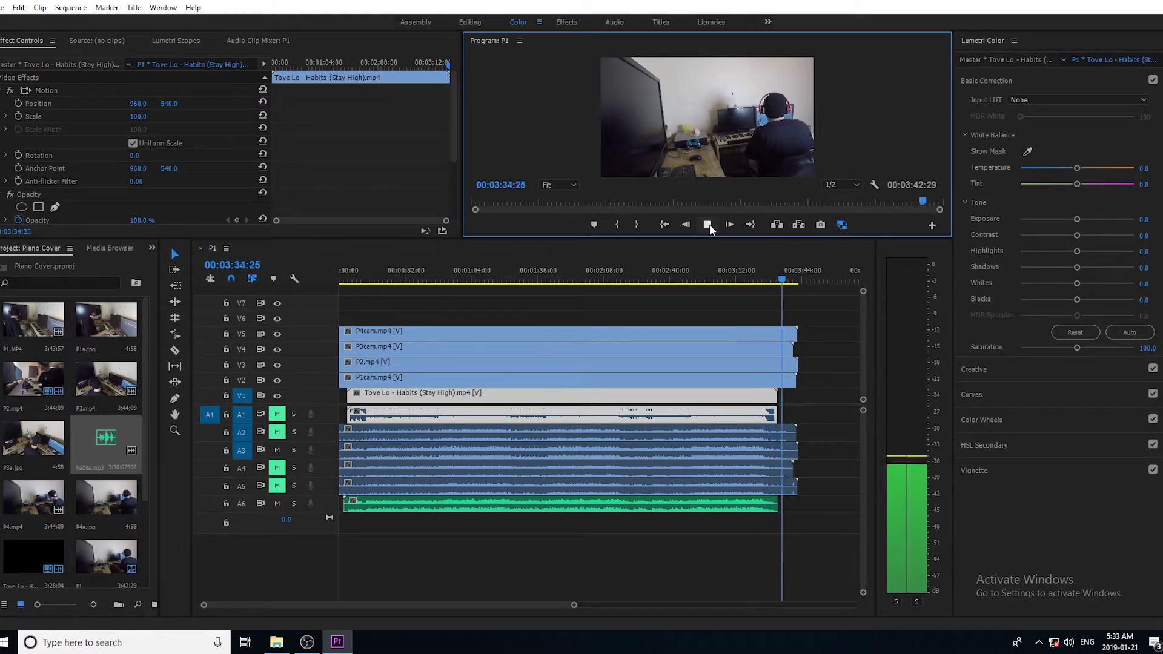
{"action": "key", "text": "space"}
{"action": "scroll", "coordinate": [516, 605], "scroll_direction": "up", "scroll_amount": 3}
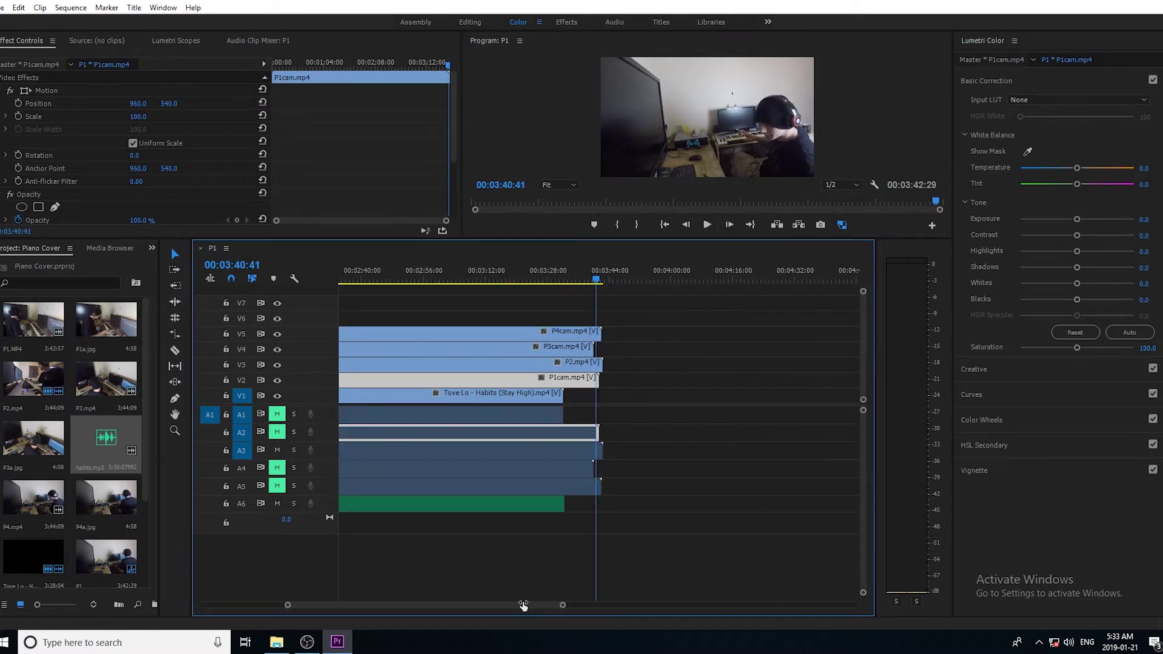
{"action": "left_click_drag", "start_coordinate": [597, 337], "coordinate": [600, 337]}
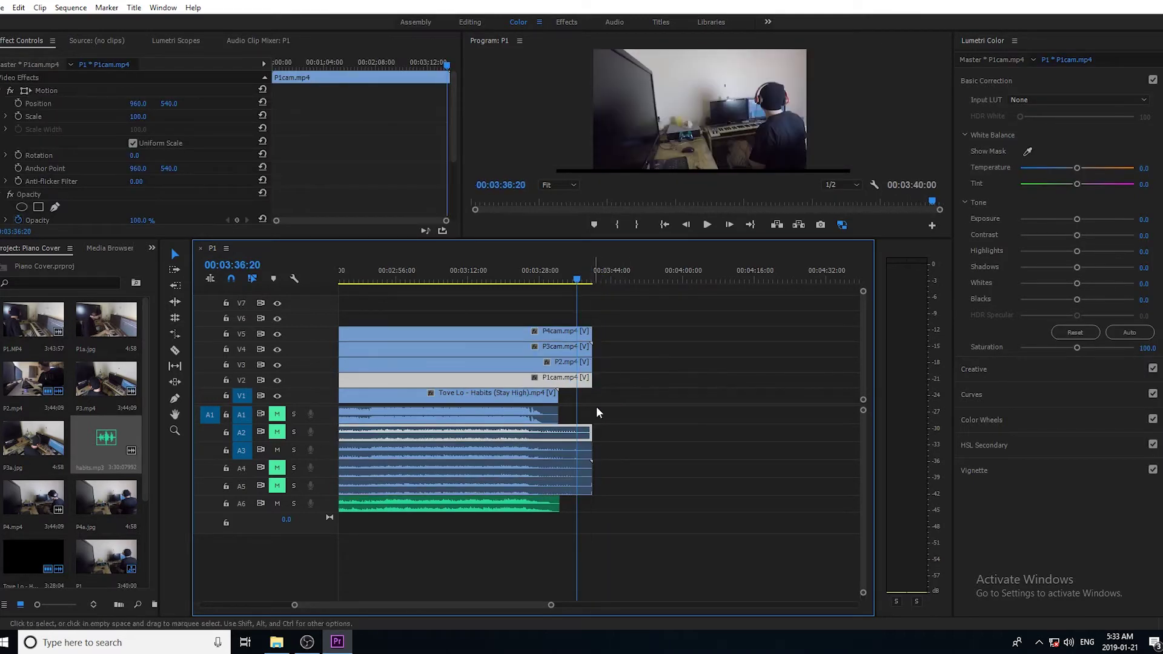
Return the playhead to the start of the sequence and save the project.
{"action": "scroll", "coordinate": [558, 606], "scroll_direction": "down", "scroll_amount": 5}
{"action": "left_click", "coordinate": [661, 226]}
{"action": "key", "text": "ctrl+s"}
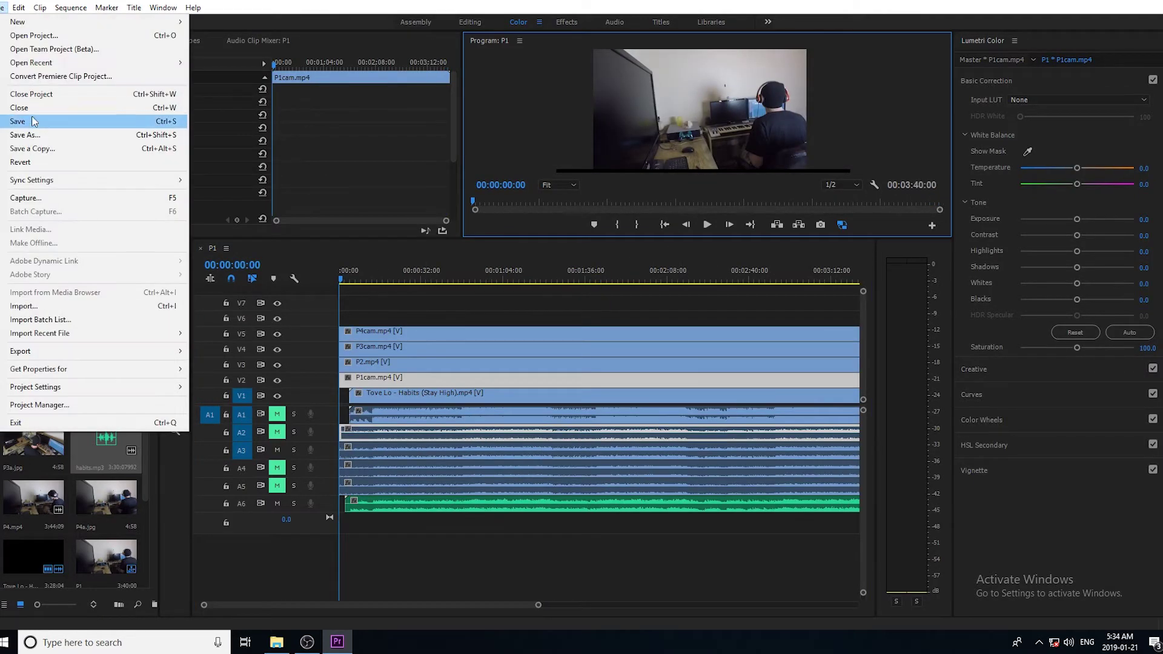
Mute Audio 3 and hide V1, V3, V4 and V5 so only P1cam.mp4 shows with habits.mp3.
{"action": "left_click_drag", "start_coordinate": [538, 605], "coordinate": [589, 607]}
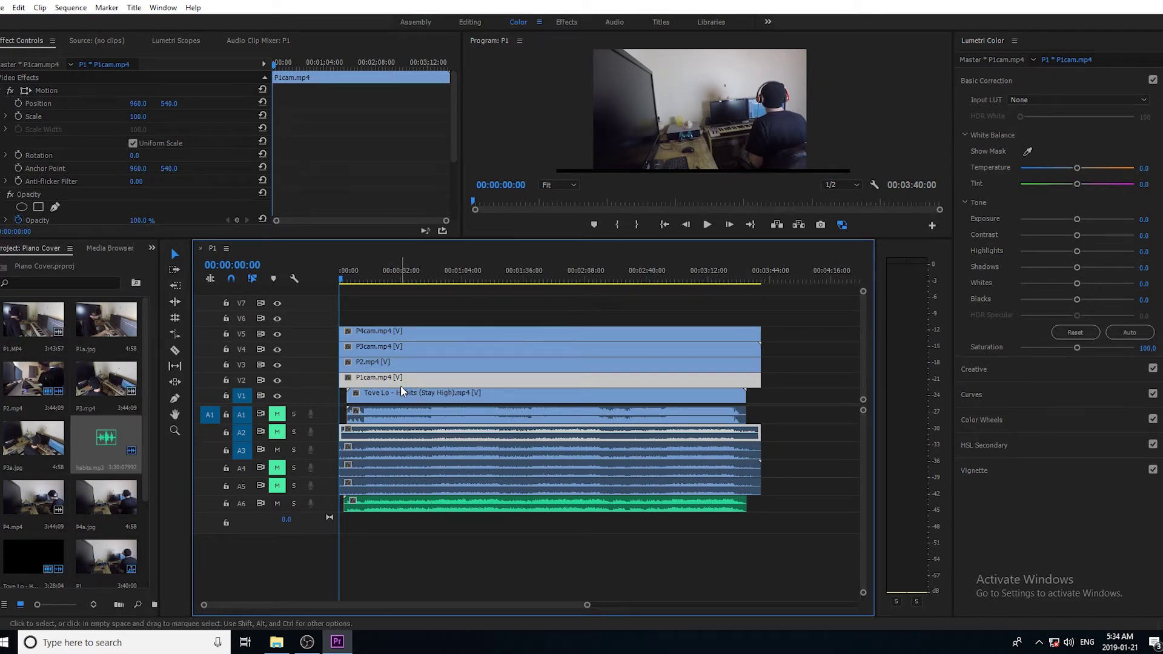
{"action": "left_click", "coordinate": [277, 450]}
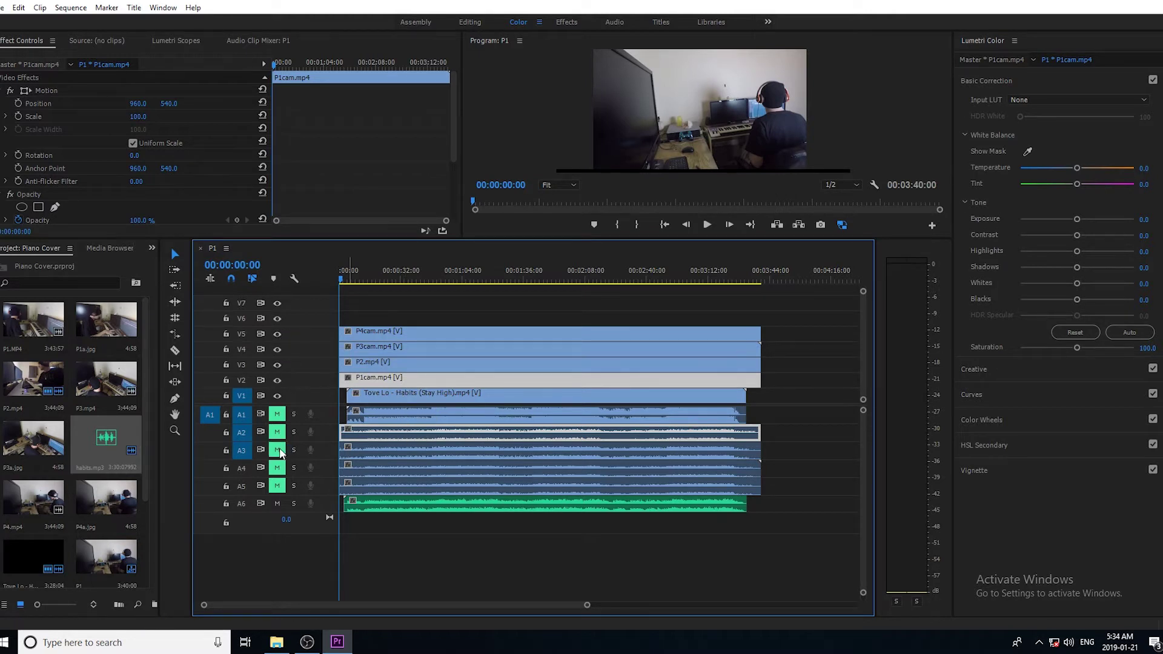
{"action": "left_click", "coordinate": [277, 396]}
{"action": "left_click", "coordinate": [278, 364]}
{"action": "left_click", "coordinate": [277, 350]}
{"action": "left_click", "coordinate": [277, 334]}
Choose 1/2 playback resolution and play P1cam.mp4 against habits.mp3 up to about 00:01:45.
{"action": "left_click", "coordinate": [691, 202]}
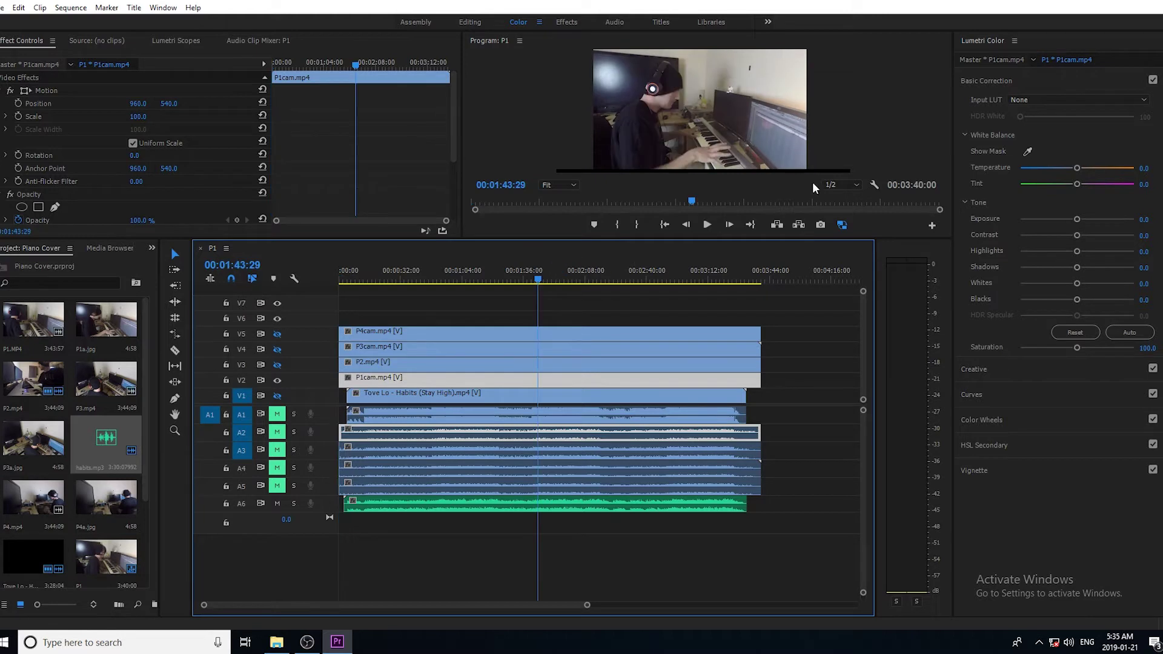
{"action": "left_click", "coordinate": [839, 185]}
{"action": "left_click", "coordinate": [848, 212]}
{"action": "left_click", "coordinate": [665, 201]}
{"action": "left_click", "coordinate": [707, 224]}
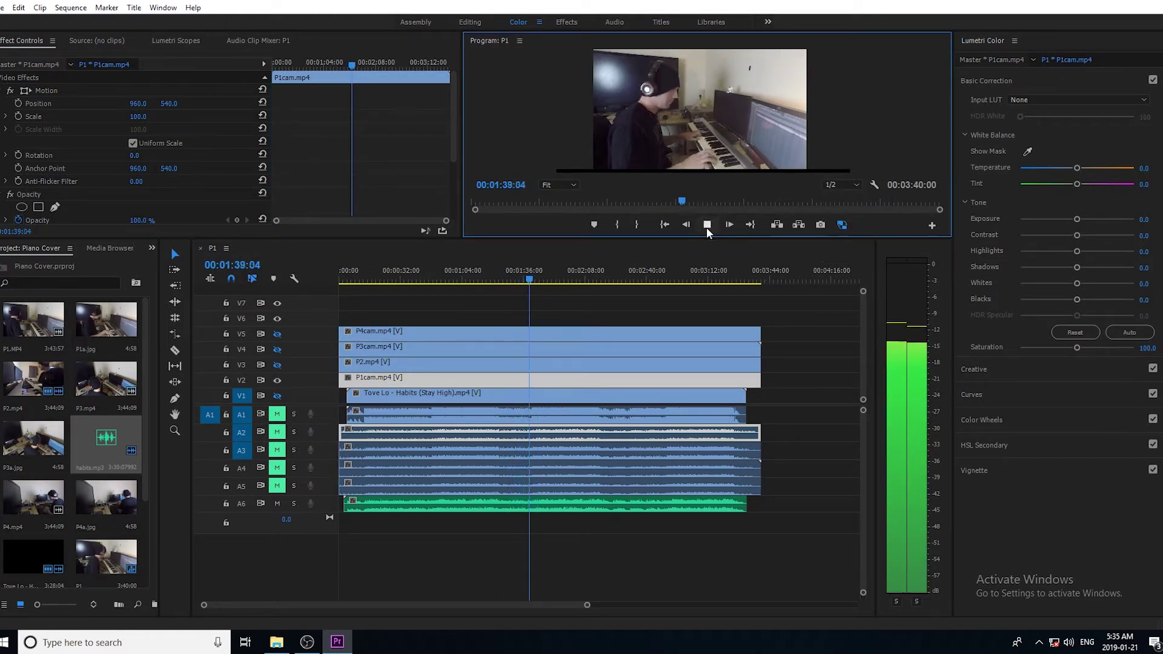
{"action": "left_click", "coordinate": [707, 225]}
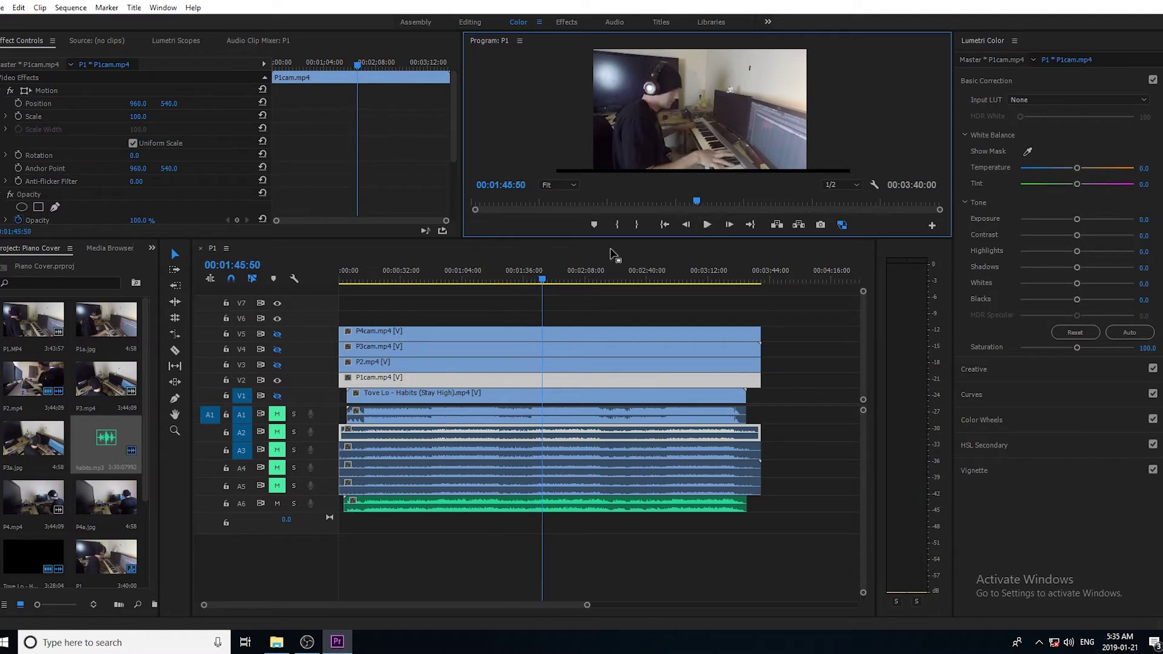
Select P1cam.mp4 and look through its Creative, Curves, Color Wheels, HSL Secondary and Vignette color sections.
{"action": "left_click", "coordinate": [347, 403]}
{"action": "left_click", "coordinate": [370, 395]}
{"action": "left_click", "coordinate": [415, 381]}
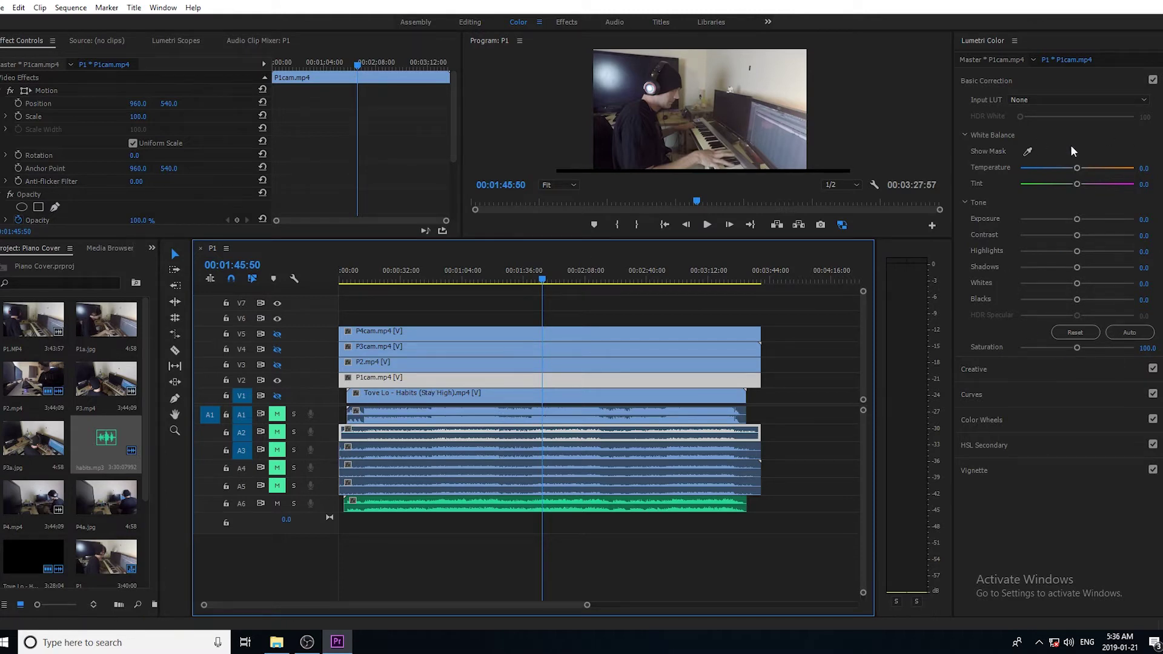
{"action": "left_click", "coordinate": [987, 80]}
{"action": "left_click", "coordinate": [988, 106]}
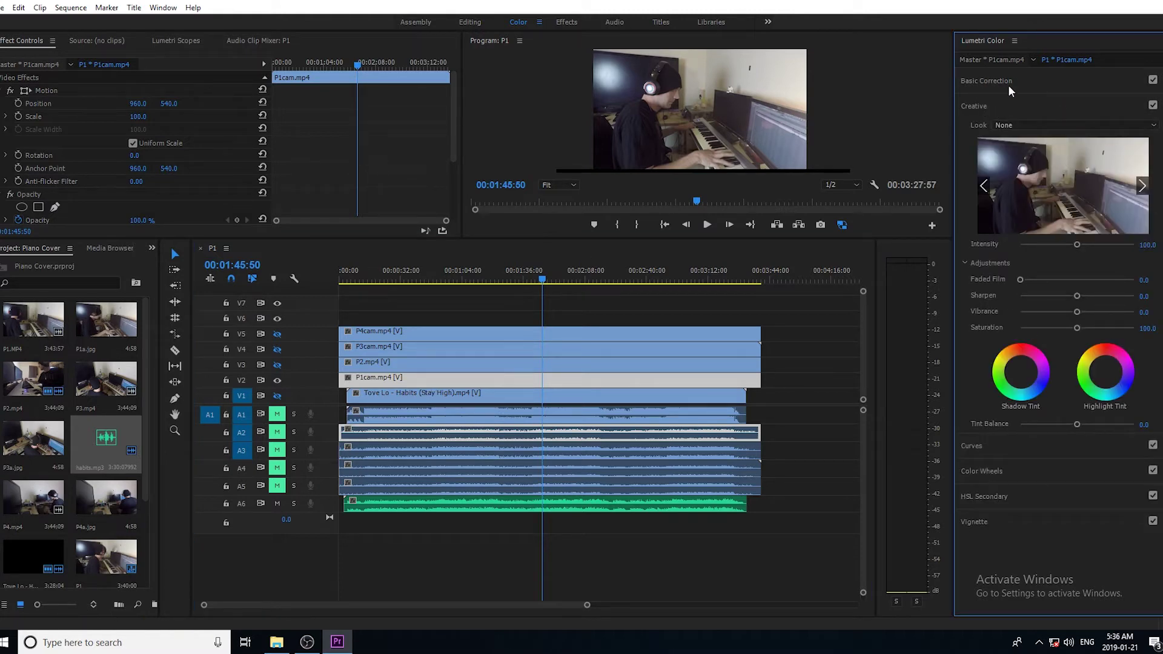
{"action": "left_click", "coordinate": [1009, 125]}
{"action": "left_click", "coordinate": [975, 106]}
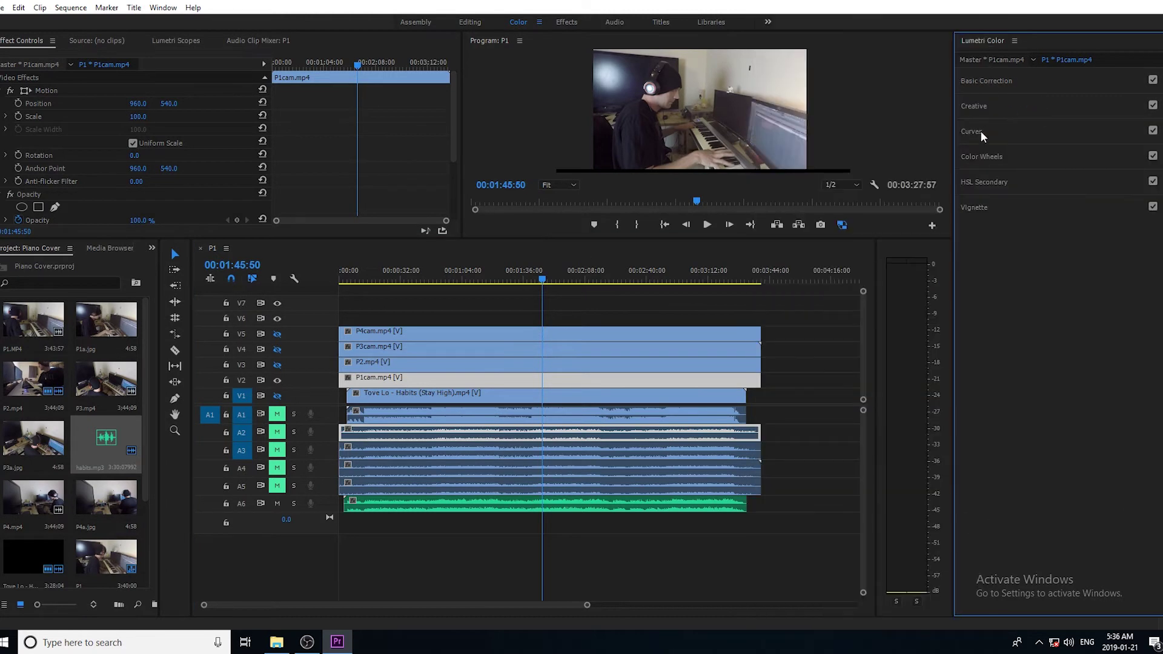
{"action": "left_click", "coordinate": [990, 182]}
{"action": "left_click", "coordinate": [991, 183]}
{"action": "left_click", "coordinate": [976, 207]}
{"action": "left_click", "coordinate": [975, 207]}
Apply the automatic basic tone correction to P1cam.mp4, comparing it with the reset look in an enlarged preview.
{"action": "left_click", "coordinate": [987, 80]}
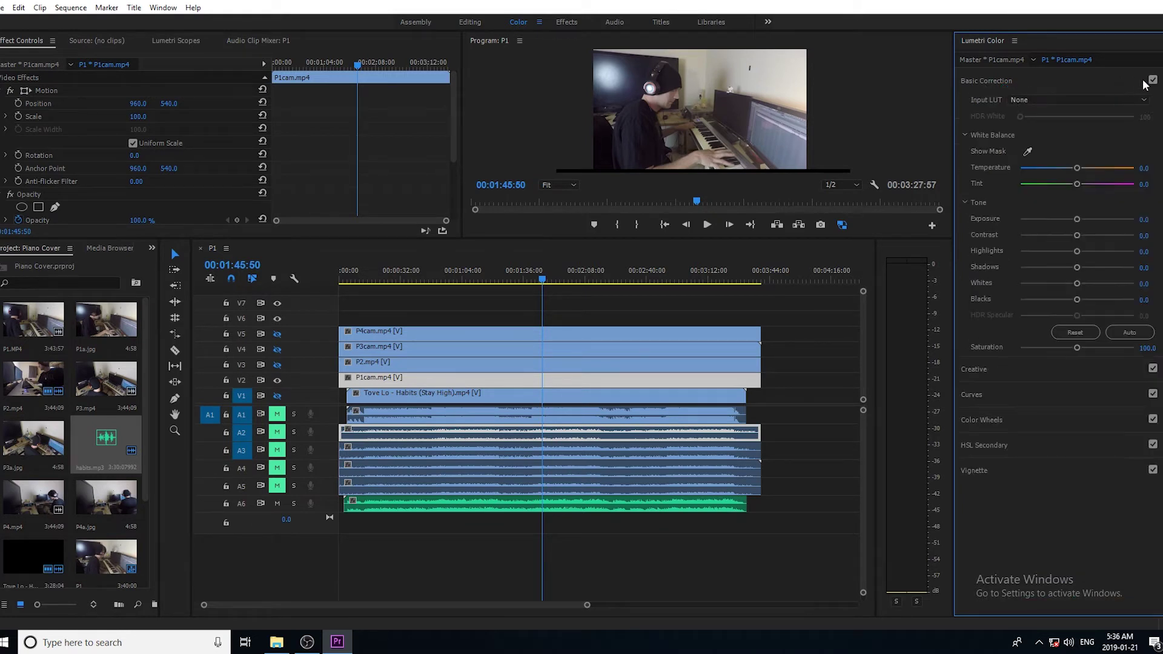
{"action": "left_click", "coordinate": [1127, 335]}
{"action": "left_click", "coordinate": [1075, 333]}
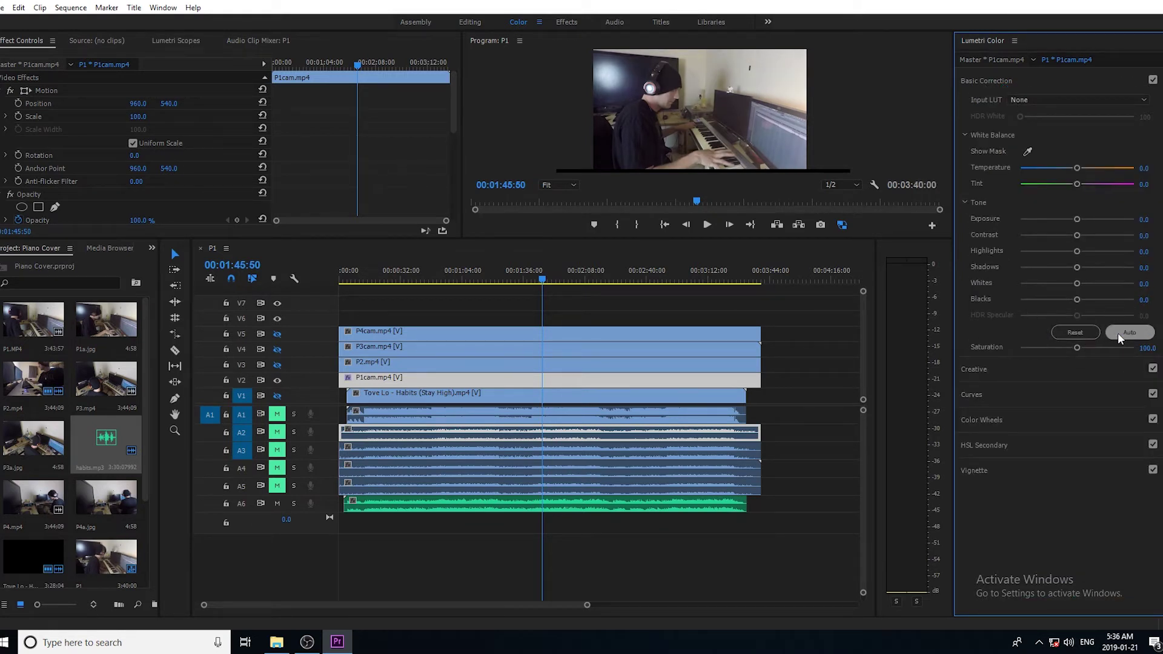
{"action": "left_click", "coordinate": [1128, 333]}
{"action": "left_click_drag", "start_coordinate": [633, 240], "coordinate": [633, 524]}
{"action": "left_click", "coordinate": [1076, 332]}
{"action": "left_click", "coordinate": [1121, 333]}
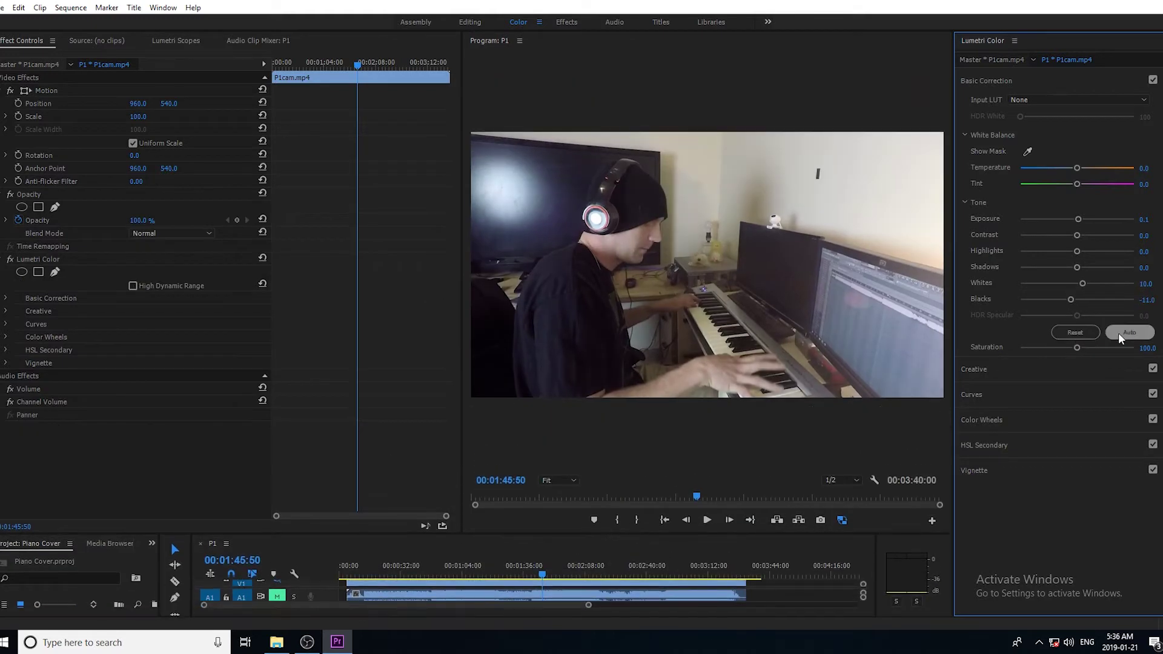
Reapply the automatic tone correction to P1cam.mp4 and try a saturation of 115 before resetting it to 100.
{"action": "left_click", "coordinate": [1128, 334]}
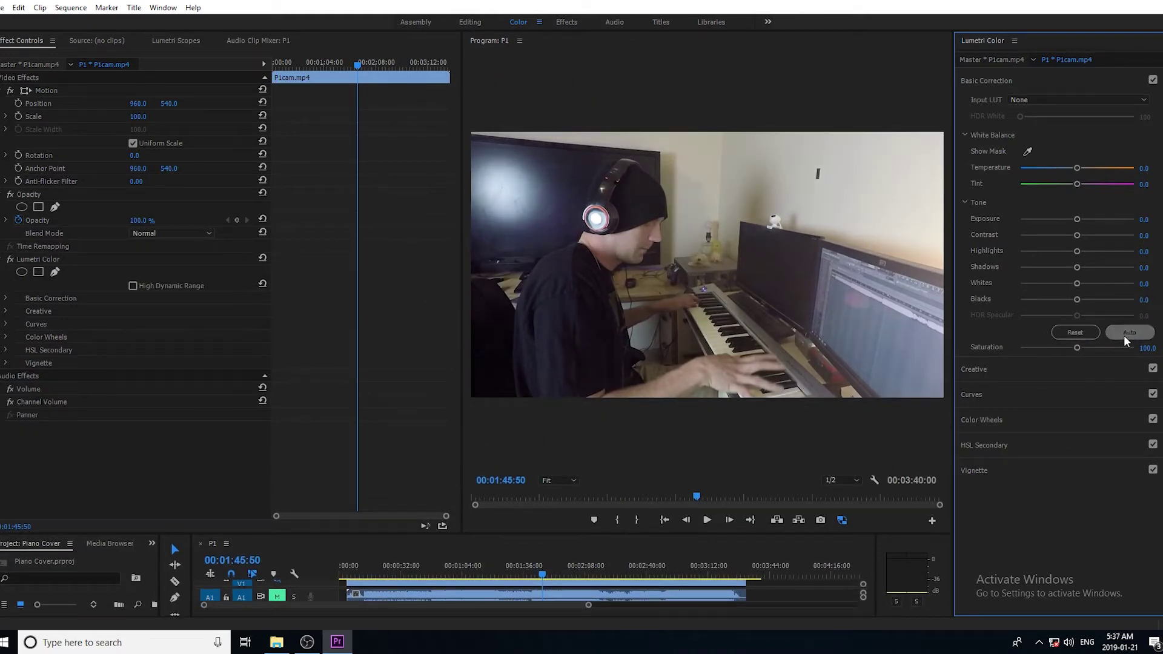
{"action": "left_click_drag", "start_coordinate": [1078, 348], "coordinate": [1095, 349]}
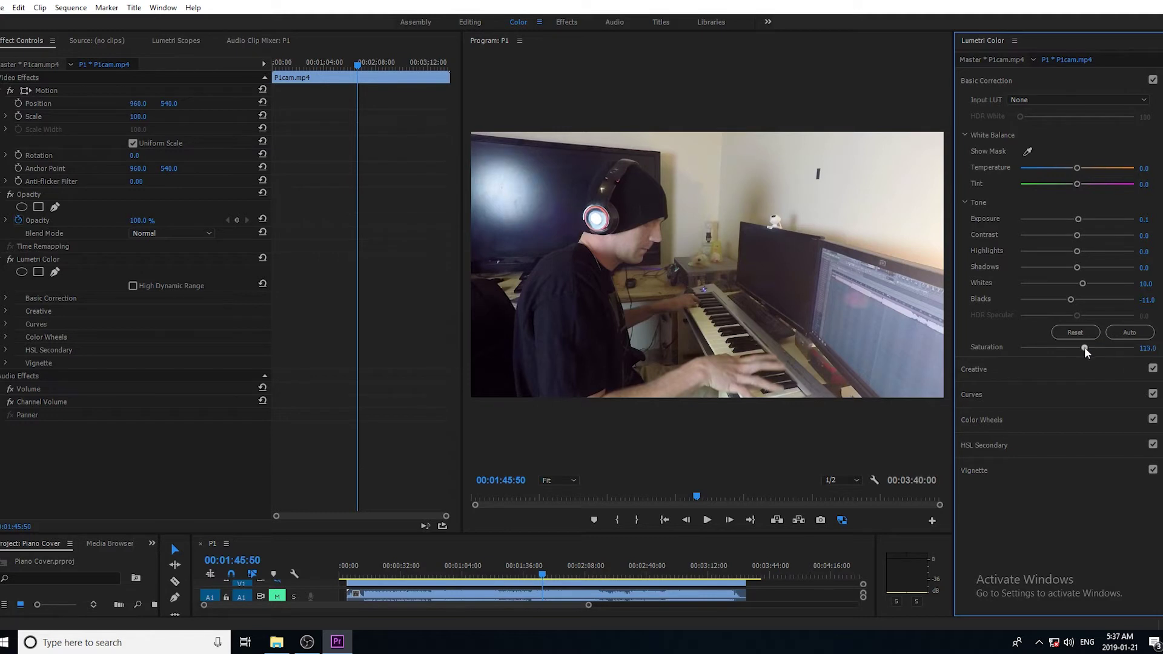
{"action": "double_click", "coordinate": [1077, 348]}
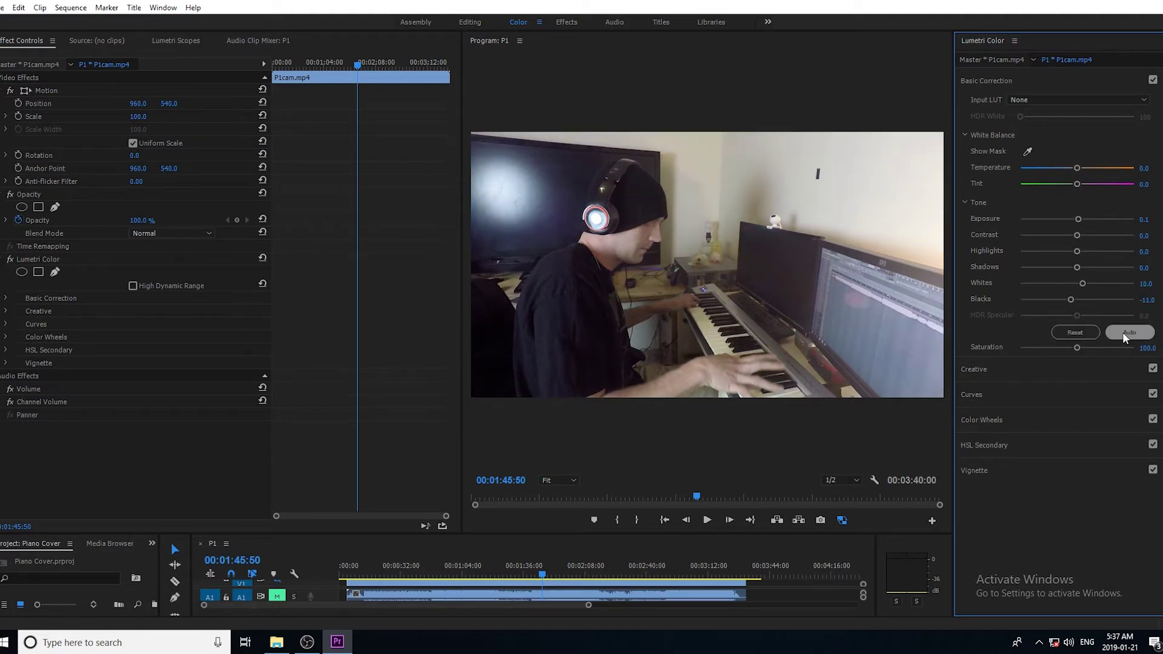
Raise the vibrance of P1cam.mp4 in the Creative adjustments and return to the Basic Correction settings.
{"action": "left_click", "coordinate": [994, 369]}
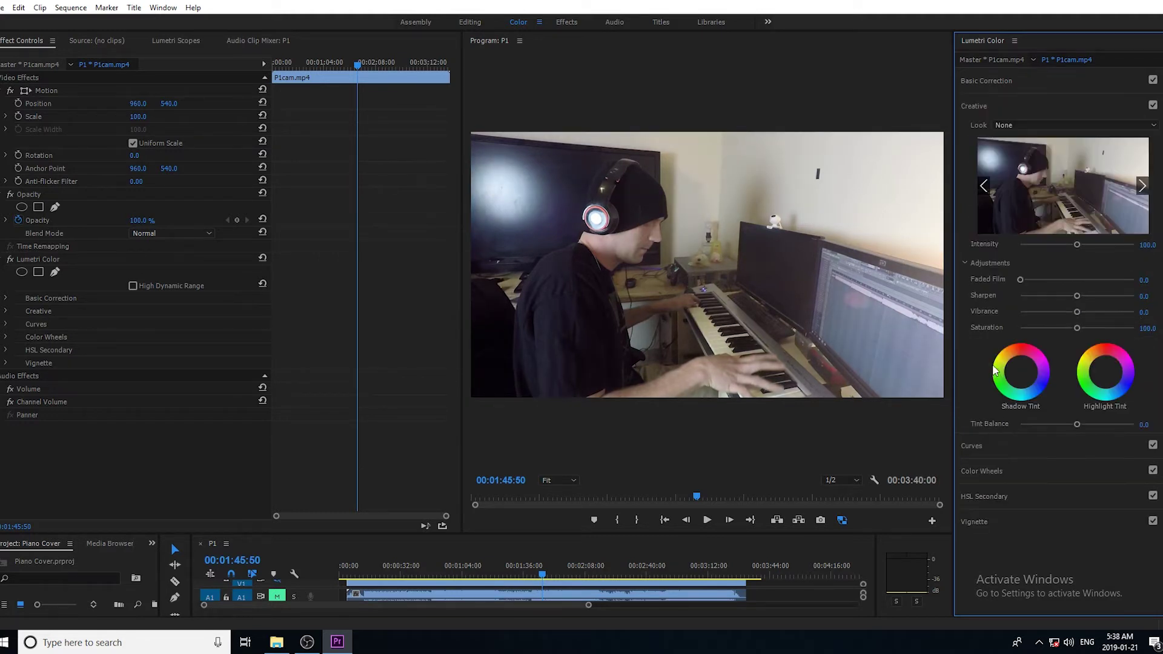
{"action": "left_click_drag", "start_coordinate": [1125, 312], "coordinate": [1112, 312]}
{"action": "left_click", "coordinate": [993, 80]}
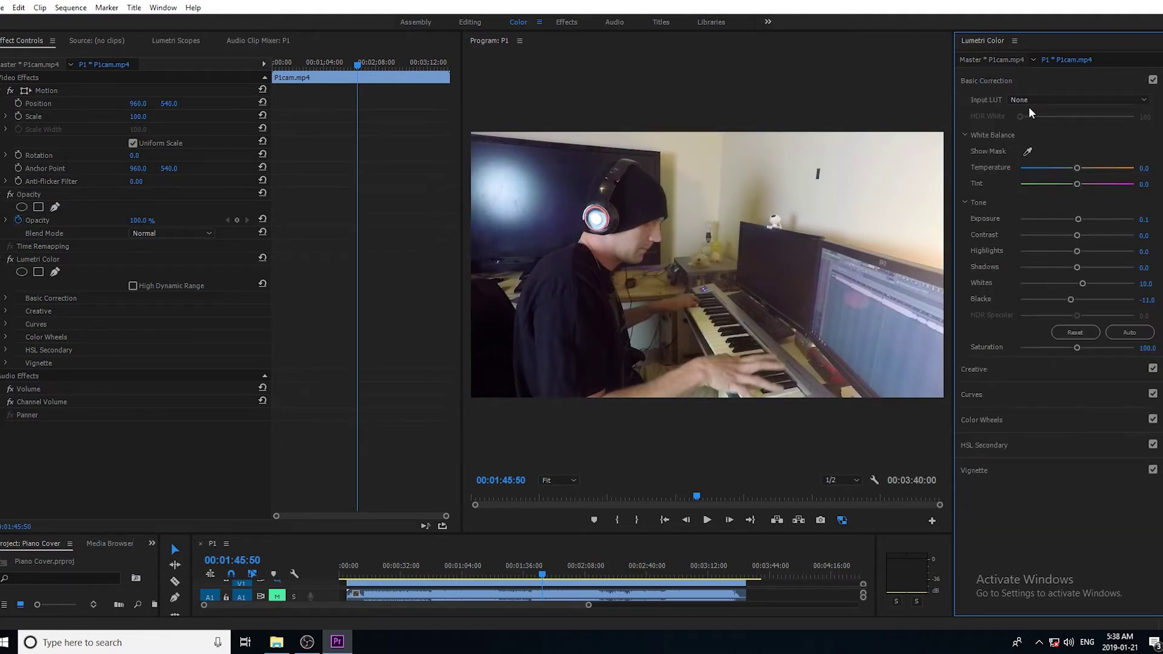
Lift the middle of P1cam.mp4's blue RGB curve slightly and compare the picture with the Curves correction off and on.
{"action": "left_click", "coordinate": [994, 395]}
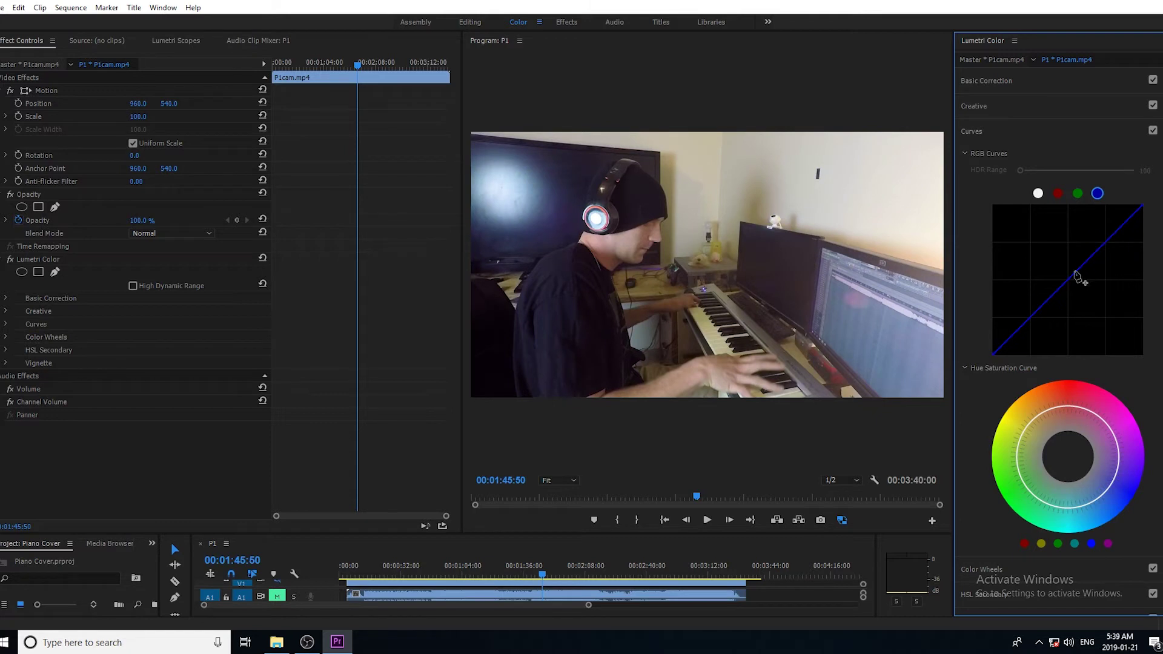
{"action": "left_click", "coordinate": [1155, 132]}
{"action": "left_click", "coordinate": [1154, 132]}
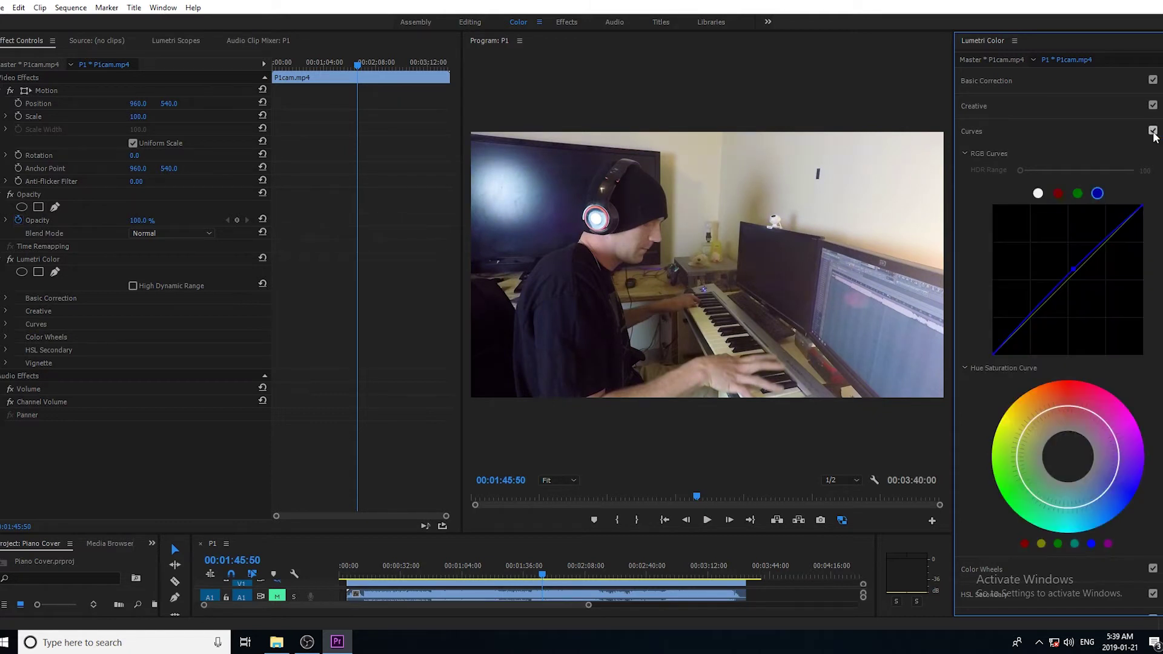
{"action": "left_click", "coordinate": [1153, 133]}
{"action": "left_click", "coordinate": [1154, 132]}
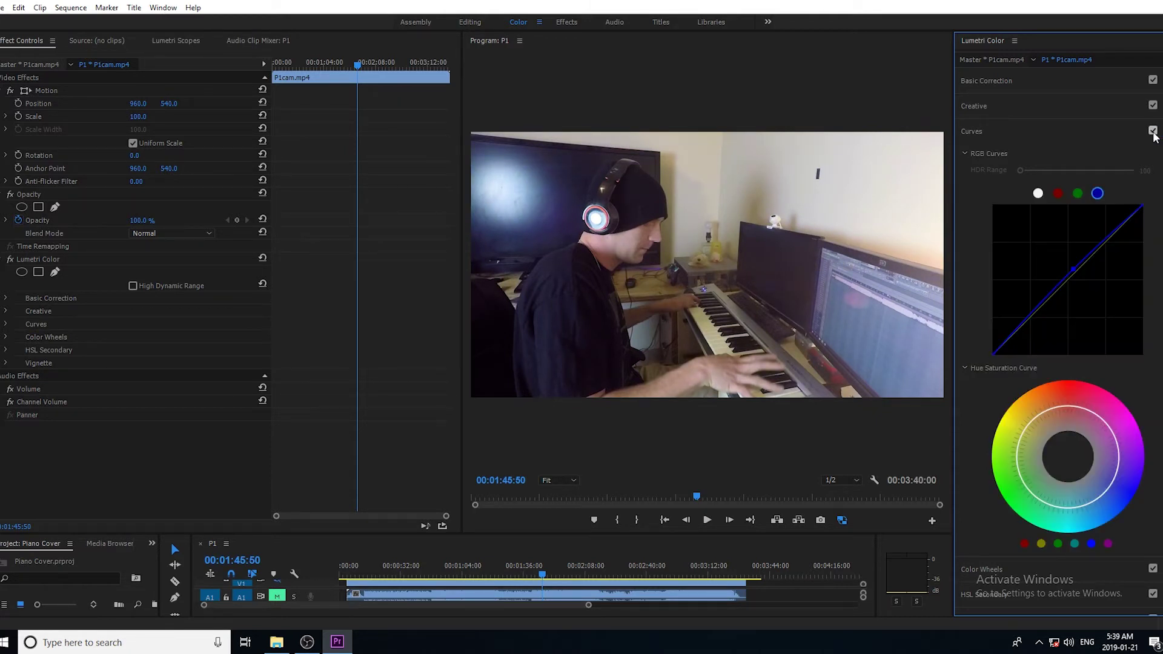
Copy the Lumetri Color effect from P1cam.mp4 onto P2.mp4, and show track V3 instead of V2.
{"action": "left_click", "coordinate": [50, 259]}
{"action": "left_click_drag", "start_coordinate": [483, 535], "coordinate": [478, 273]}
{"action": "left_click", "coordinate": [440, 385]}
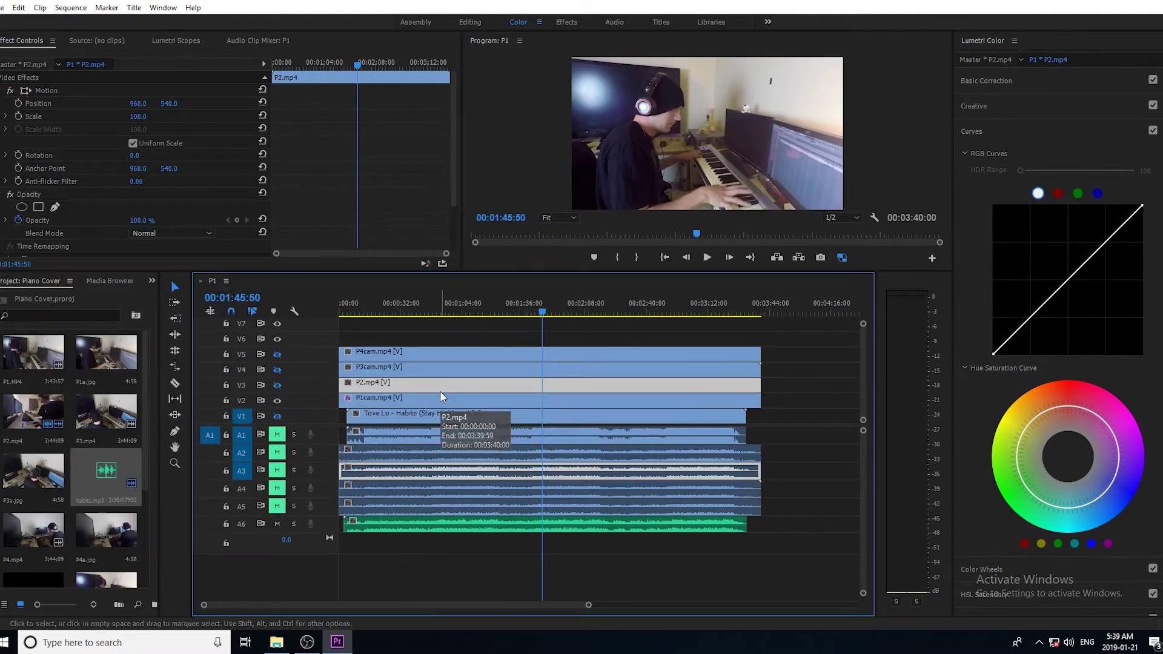
{"action": "scroll", "coordinate": [460, 141], "scroll_direction": "up", "scroll_amount": 2}
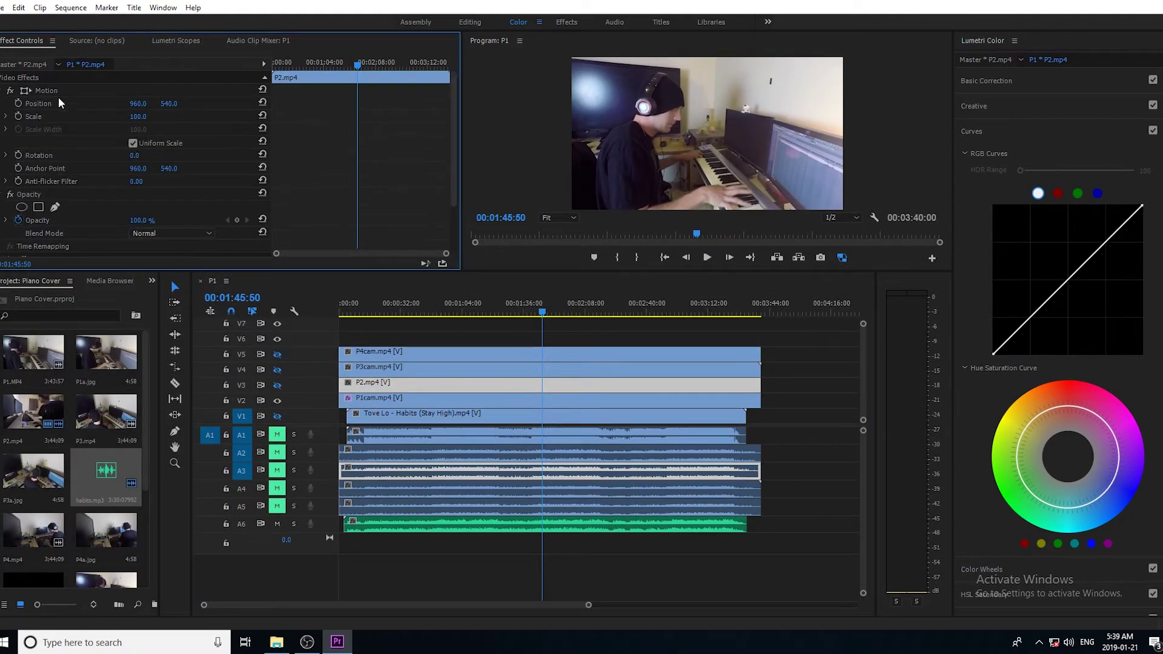
{"action": "scroll", "coordinate": [459, 141], "scroll_direction": "down", "scroll_amount": 4}
{"action": "left_click", "coordinate": [278, 401]}
{"action": "left_click", "coordinate": [278, 369]}
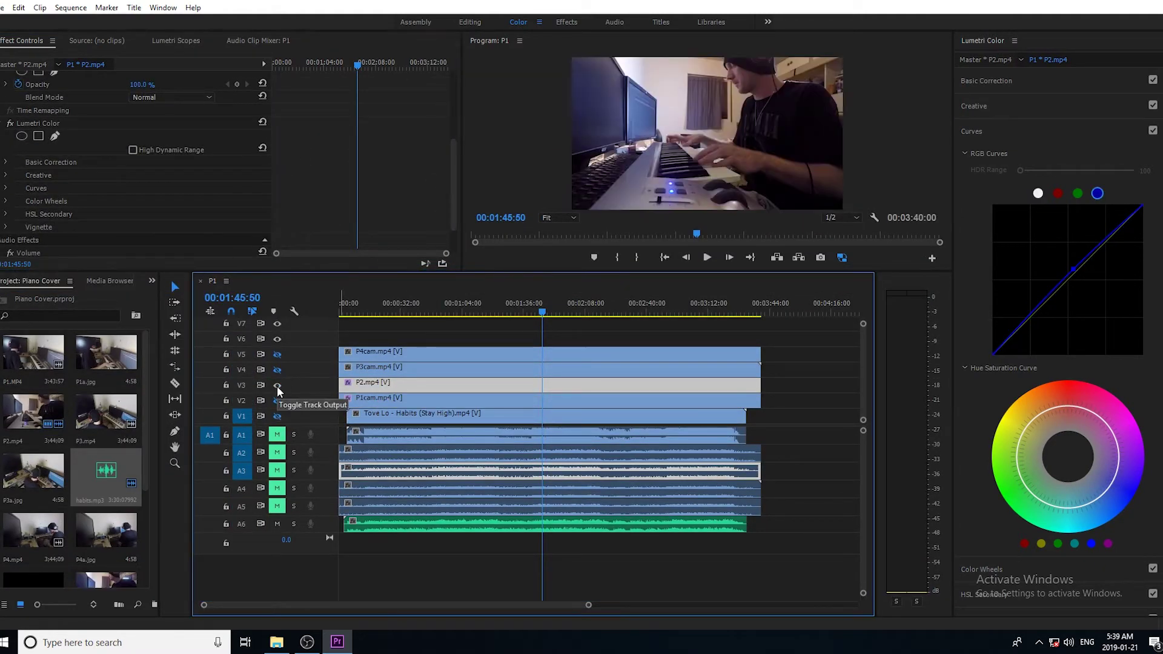
Paste the same Lumetri Color effect onto P3cam.mp4 and P4cam.mp4, leaving only V5 visible among the camera tracks.
{"action": "left_click", "coordinate": [372, 369]}
{"action": "left_click", "coordinate": [278, 369]}
{"action": "left_click", "coordinate": [278, 354]}
{"action": "left_click", "coordinate": [387, 351]}
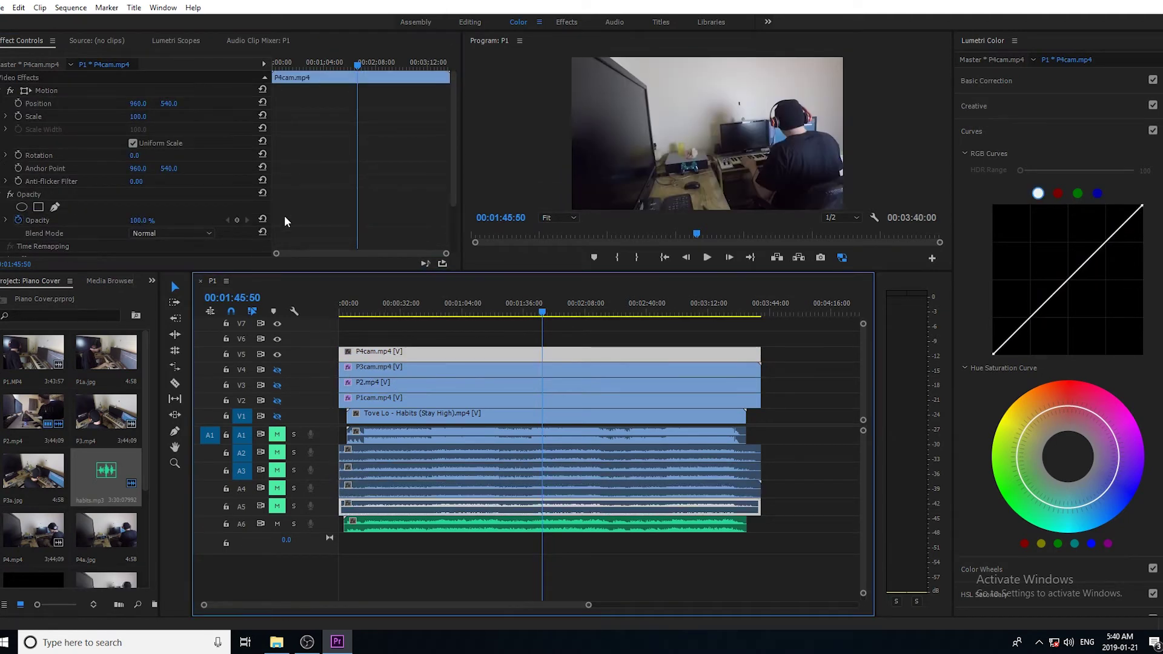
Hide V5, show V2 with P1cam.mp4 instead, and export the sequence.
{"action": "left_click", "coordinate": [388, 397]}
{"action": "left_click", "coordinate": [277, 355]}
{"action": "left_click", "coordinate": [278, 400]}
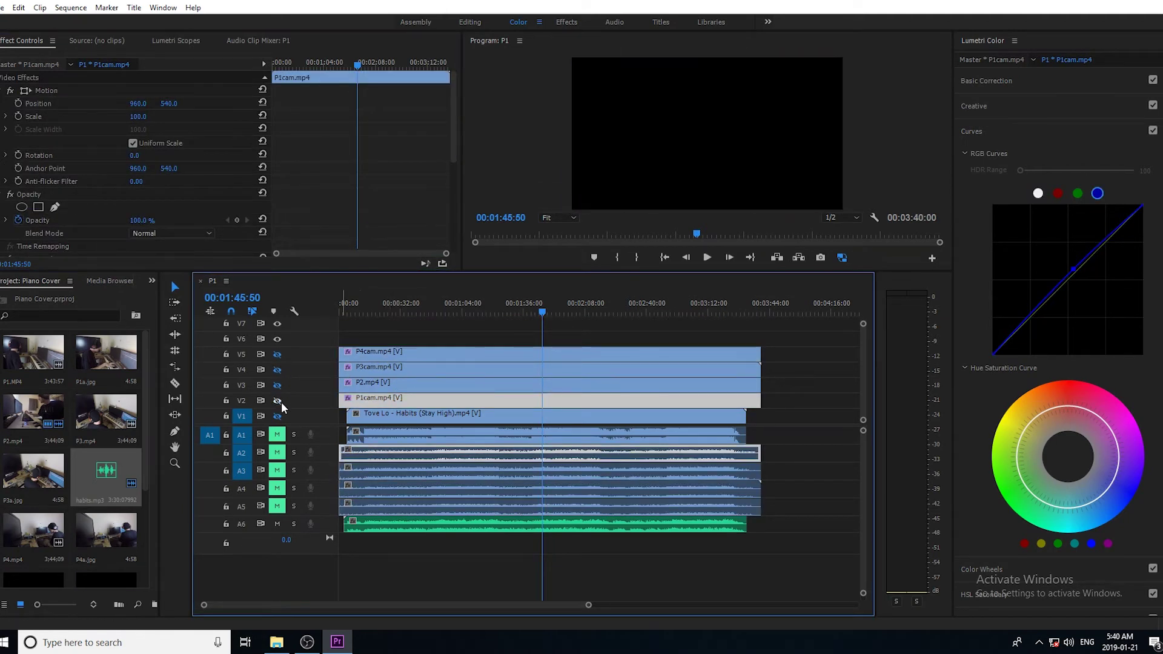
{"action": "left_click", "coordinate": [452, 309]}
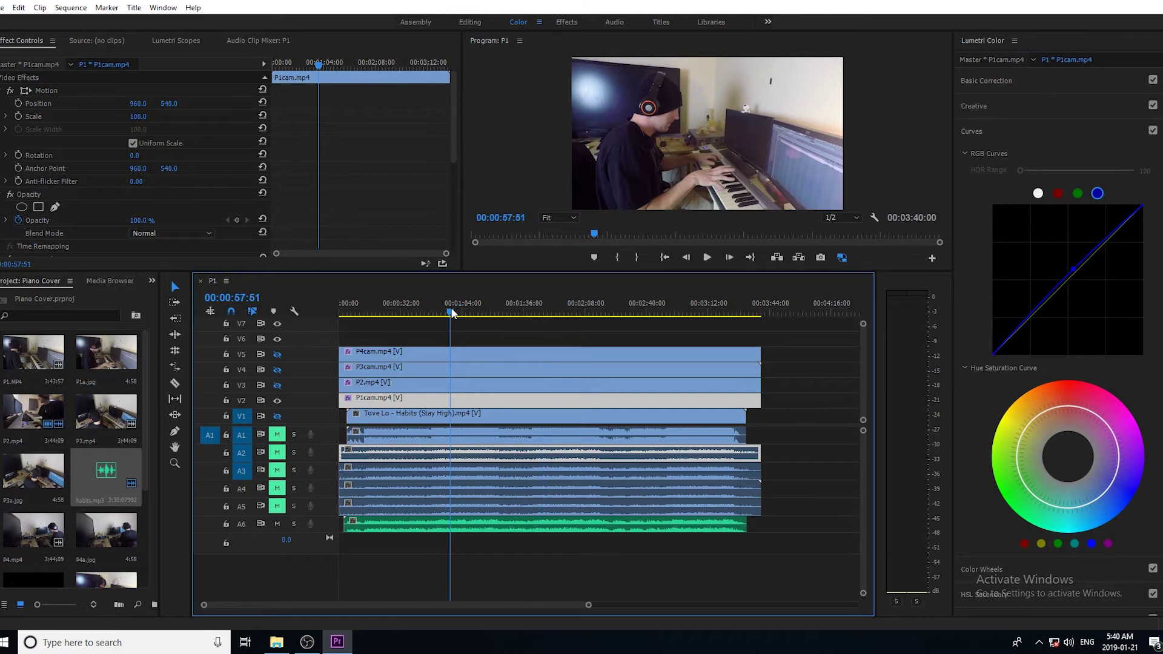
{"action": "key", "text": "ctrl+m"}
{"action": "left_click", "coordinate": [897, 554]}
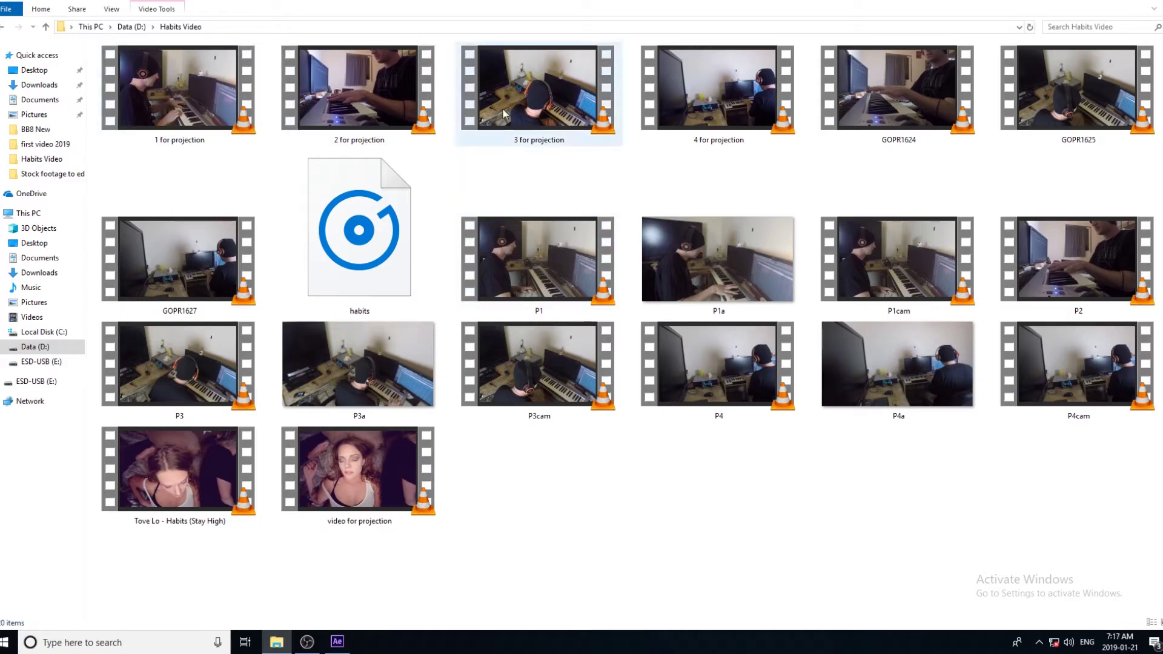
Import 3 for projection.mp4 from the Habits Video folder into After Effects and create a composition from it.
{"action": "left_click_drag", "start_coordinate": [518, 114], "coordinate": [116, 247]}
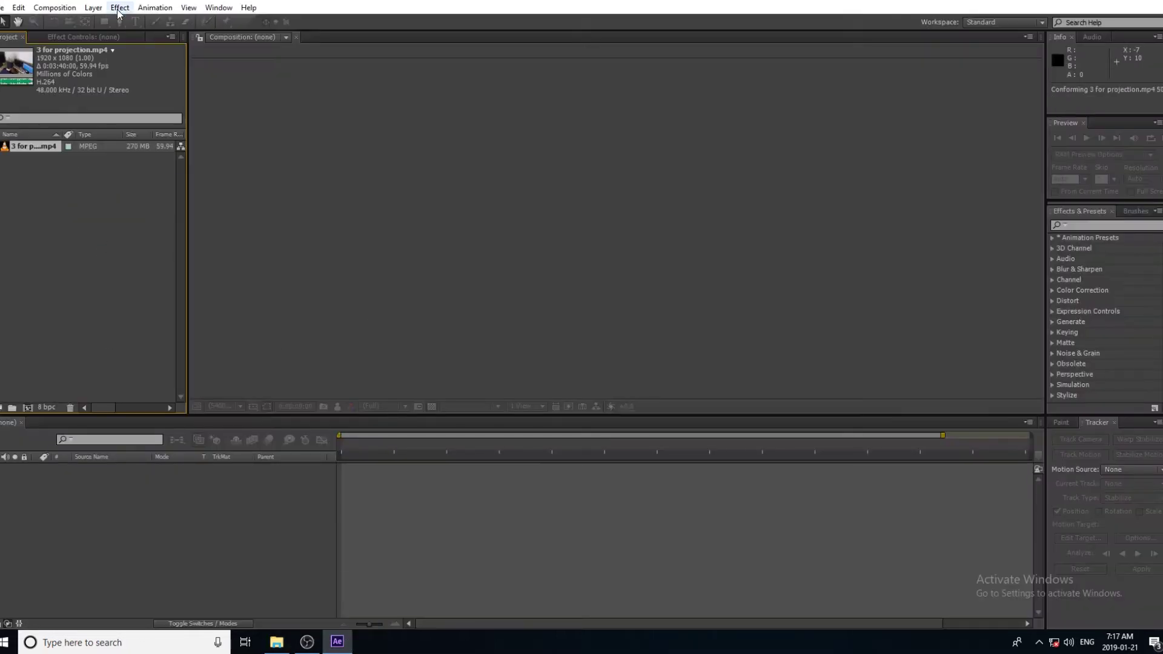
{"action": "left_click", "coordinate": [119, 8]}
{"action": "left_click_drag", "start_coordinate": [33, 146], "coordinate": [28, 407]}
Add a solid layer above the footage and apply the Video Copilot Element effect to it.
{"action": "left_click", "coordinate": [94, 8]}
{"action": "left_click", "coordinate": [364, 35]}
{"action": "key", "text": "Return"}
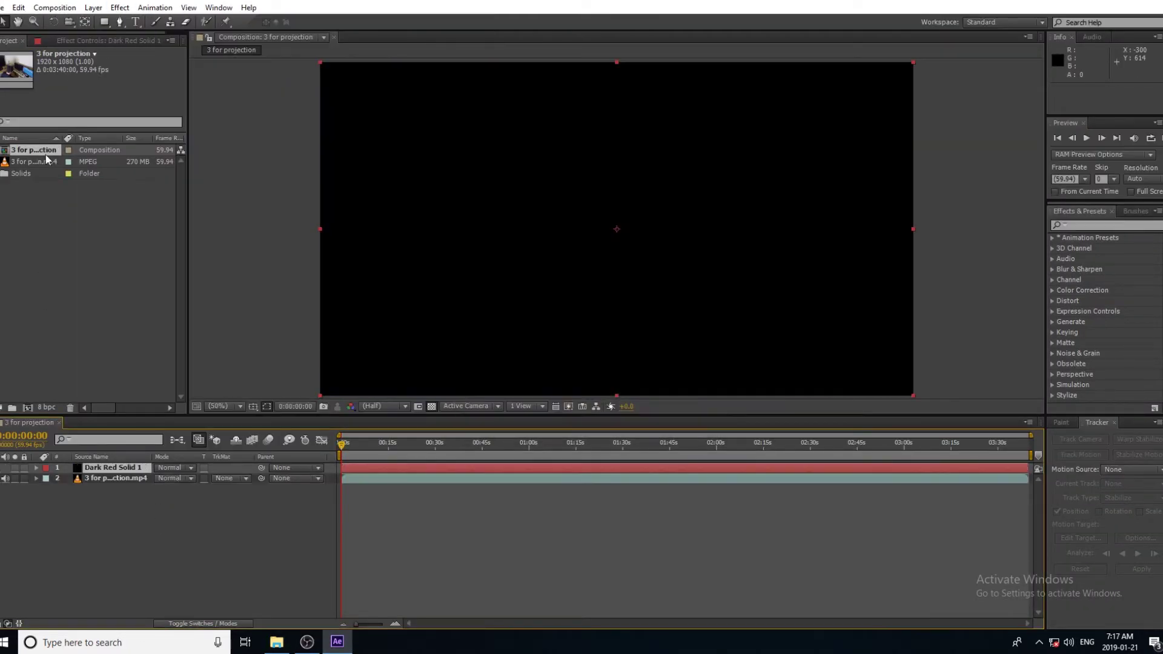
{"action": "right_click", "coordinate": [42, 247]}
{"action": "mouse_move", "coordinate": [200, 572]}
{"action": "left_click", "coordinate": [267, 575]}
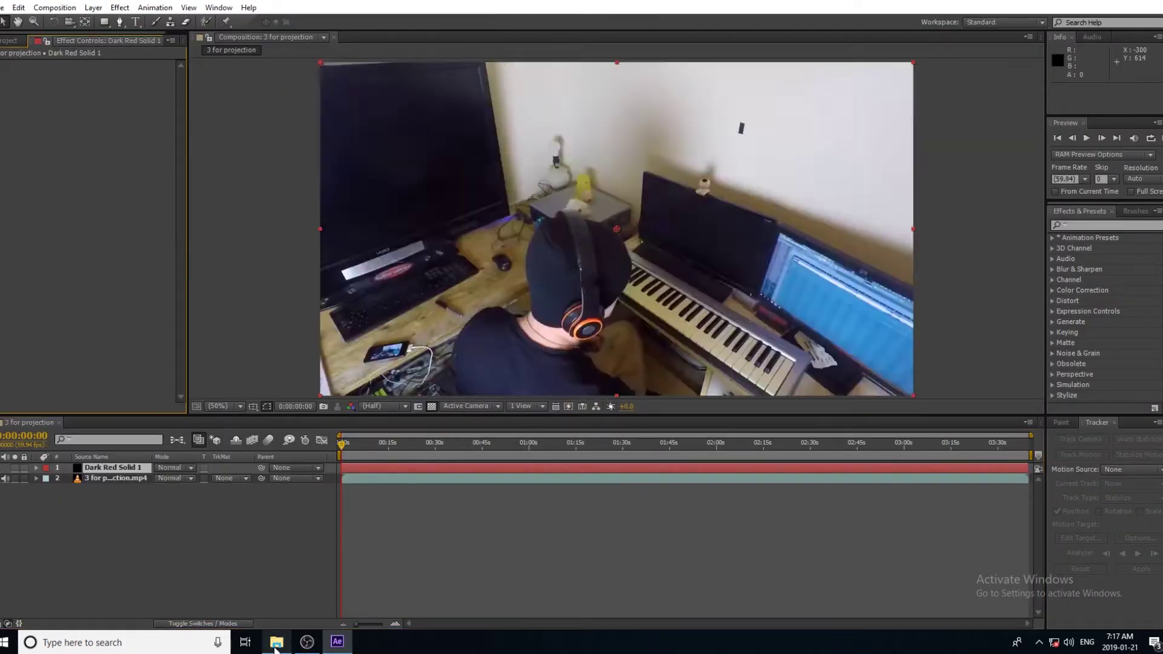
Import video for projection.mp4 and place it in the composition between the solid and the 3 for projection.mp4 layer.
{"action": "left_click", "coordinate": [276, 643]}
{"action": "left_click_drag", "start_coordinate": [364, 511], "coordinate": [6, 47]}
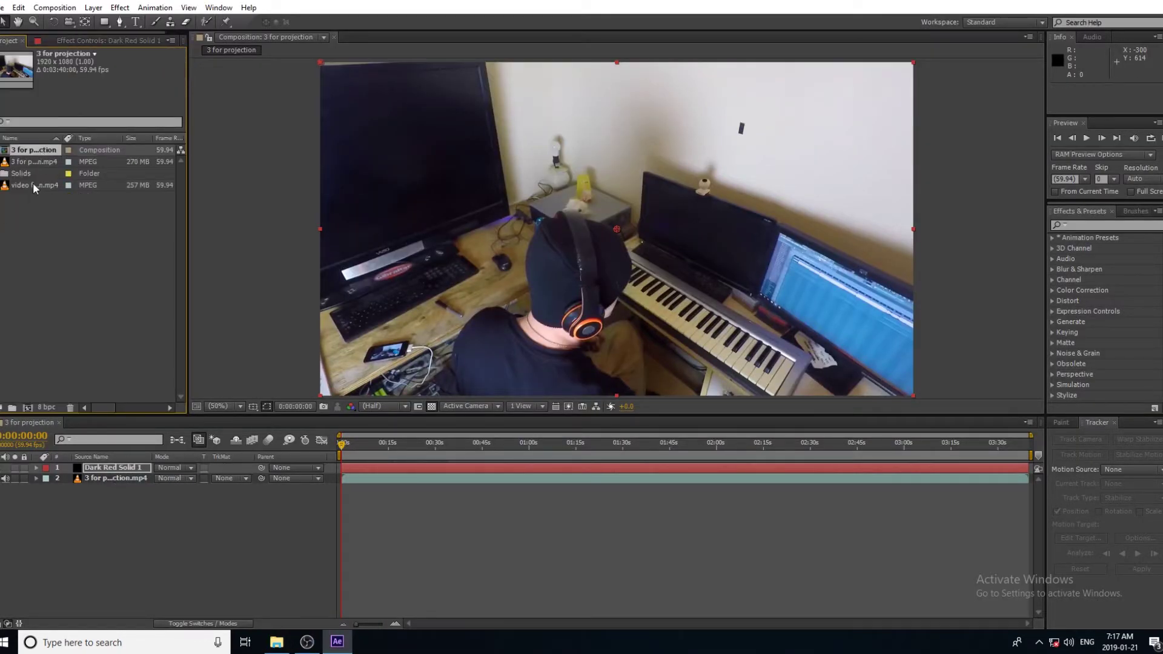
{"action": "left_click_drag", "start_coordinate": [30, 164], "coordinate": [130, 509]}
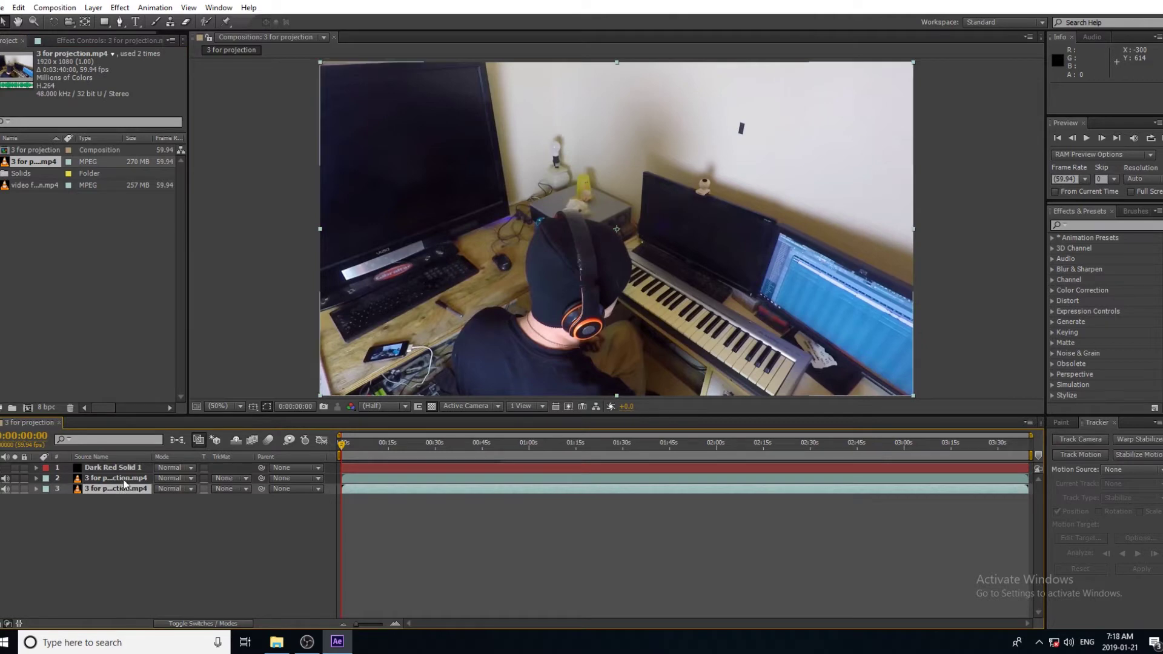
{"action": "key", "text": "Delete"}
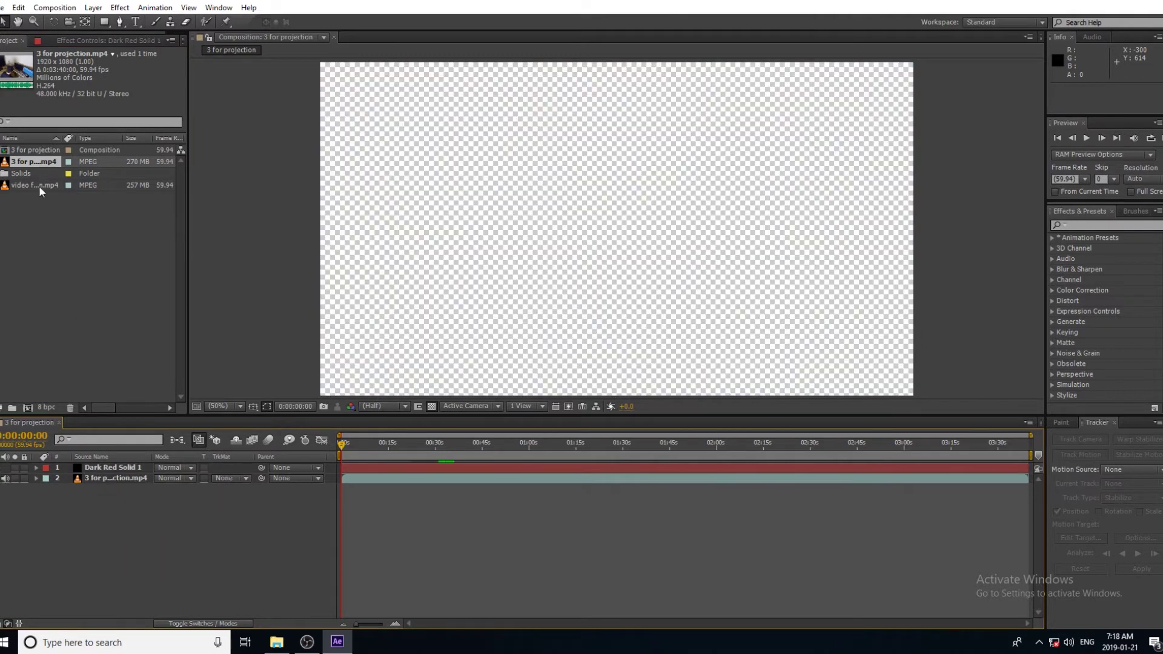
{"action": "left_click_drag", "start_coordinate": [8, 188], "coordinate": [103, 479]}
At 0:00:23:55, make the video for projection.mp4 layer 3D and push it back to a Z position of 2920.
{"action": "left_click", "coordinate": [417, 446]}
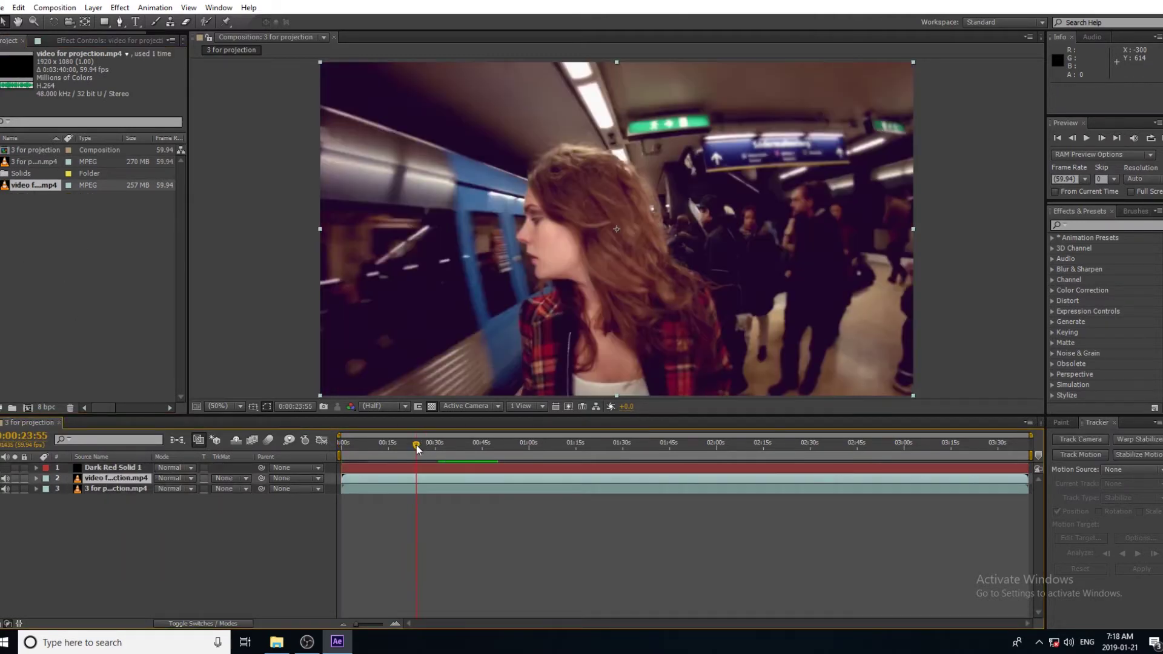
{"action": "left_click", "coordinate": [202, 624]}
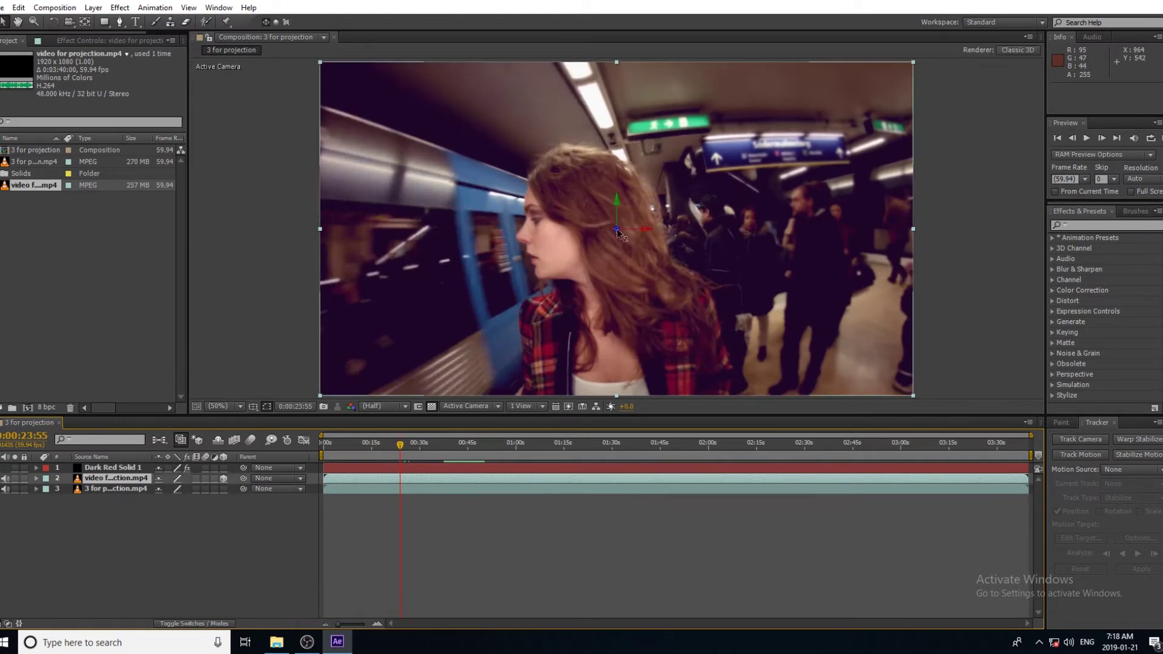
{"action": "left_click", "coordinate": [224, 478]}
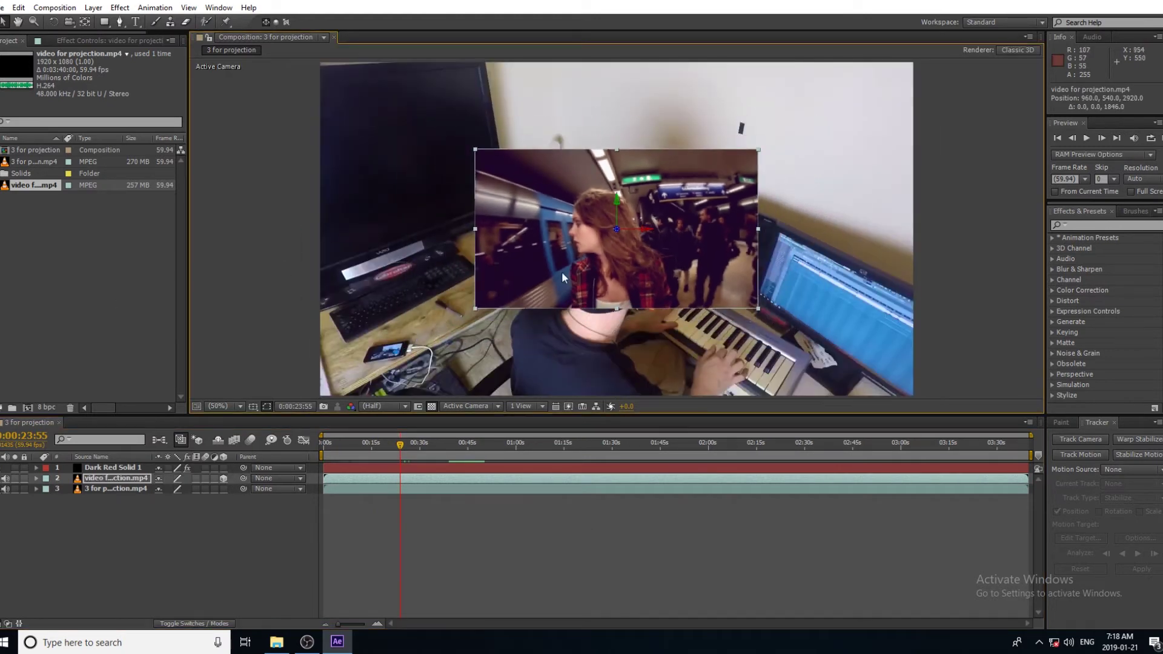
Tilt the video for projection.mp4 layer to match the wall, setting X Rotation to 37° and turning it around Y as well.
{"action": "left_click", "coordinate": [35, 479]}
{"action": "left_click", "coordinate": [47, 489]}
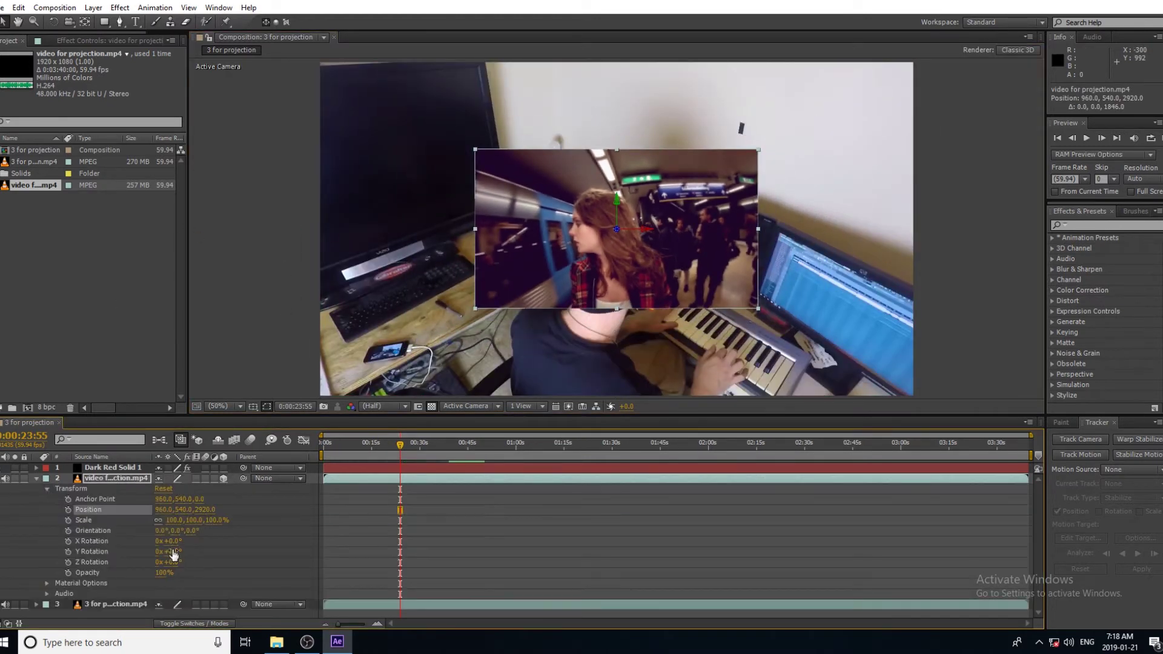
{"action": "mouse_move", "coordinate": [172, 552]}
{"action": "left_mouse_down"}
{"action": "mouse_move", "coordinate": [181, 541]}
{"action": "mouse_move", "coordinate": [194, 552]}
{"action": "left_mouse_up"}
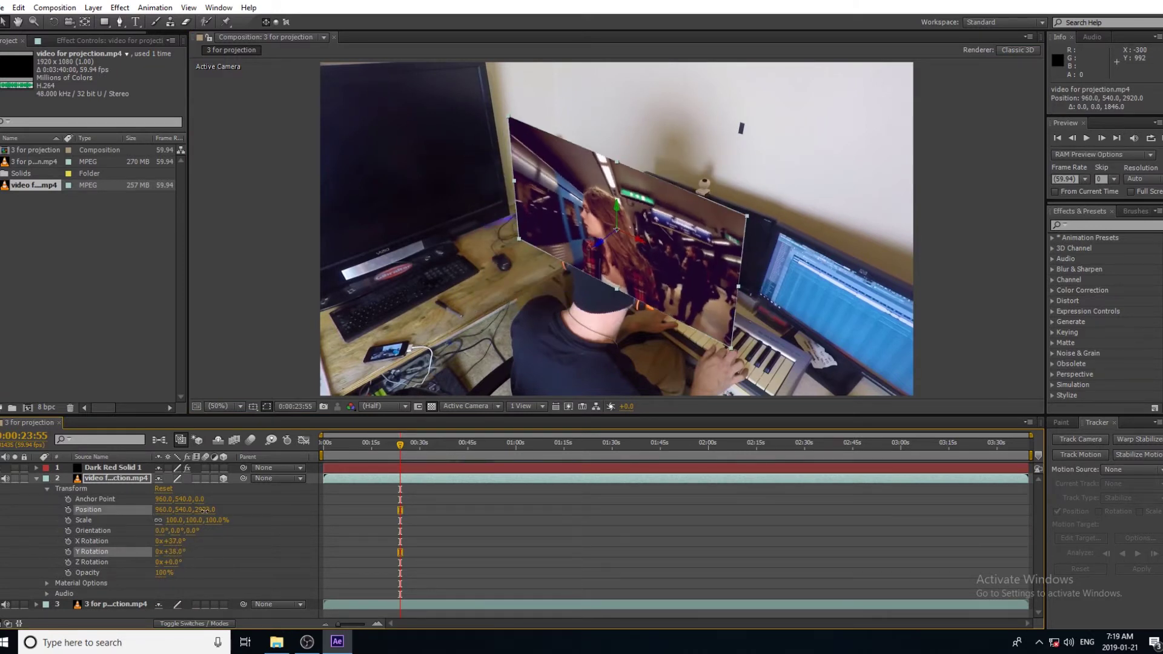
Place the video layer on the wall at about 1599, 47, 4320 with Y Rotation 37° and Opacity 70%, checking it at 0:02:27:46.
{"action": "left_click_drag", "start_coordinate": [204, 510], "coordinate": [209, 510]}
{"action": "left_click_drag", "start_coordinate": [620, 203], "coordinate": [702, 146]}
{"action": "mouse_move", "coordinate": [177, 573]}
{"action": "left_mouse_down"}
{"action": "mouse_move", "coordinate": [159, 573]}
{"action": "mouse_move", "coordinate": [167, 552]}
{"action": "mouse_move", "coordinate": [195, 543]}
{"action": "mouse_move", "coordinate": [170, 541]}
{"action": "mouse_move", "coordinate": [192, 540]}
{"action": "mouse_move", "coordinate": [166, 552]}
{"action": "mouse_move", "coordinate": [175, 562]}
{"action": "left_mouse_up"}
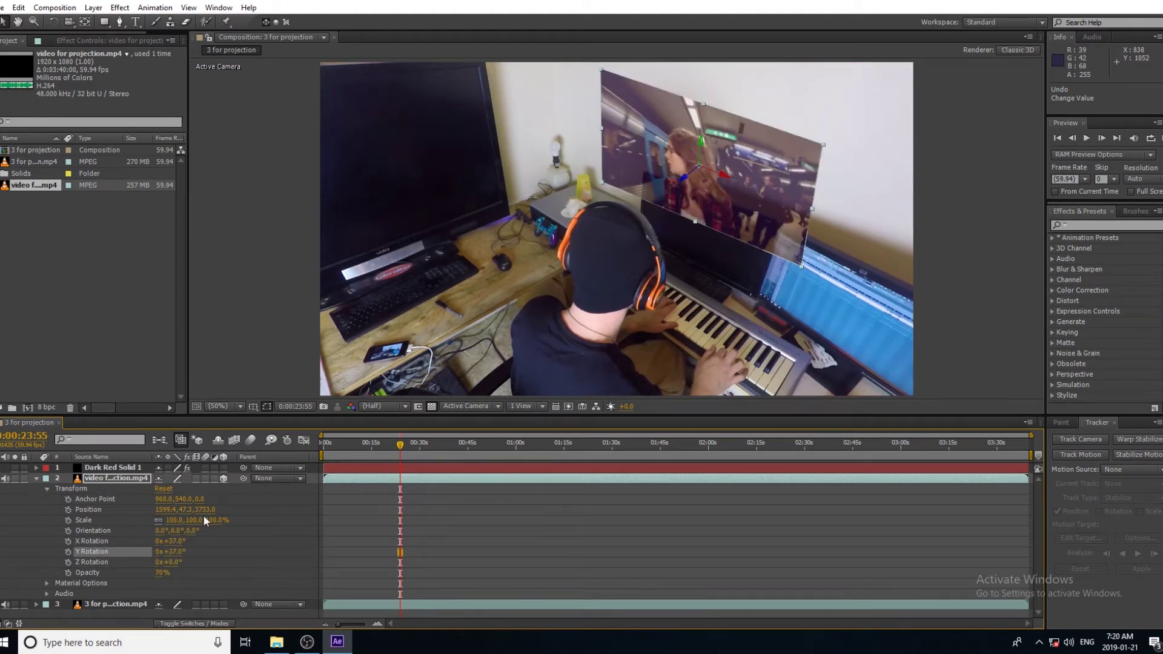
{"action": "left_click_drag", "start_coordinate": [563, 445], "coordinate": [798, 447]}
{"action": "left_click", "coordinate": [109, 40]}
{"action": "right_click", "coordinate": [86, 192]}
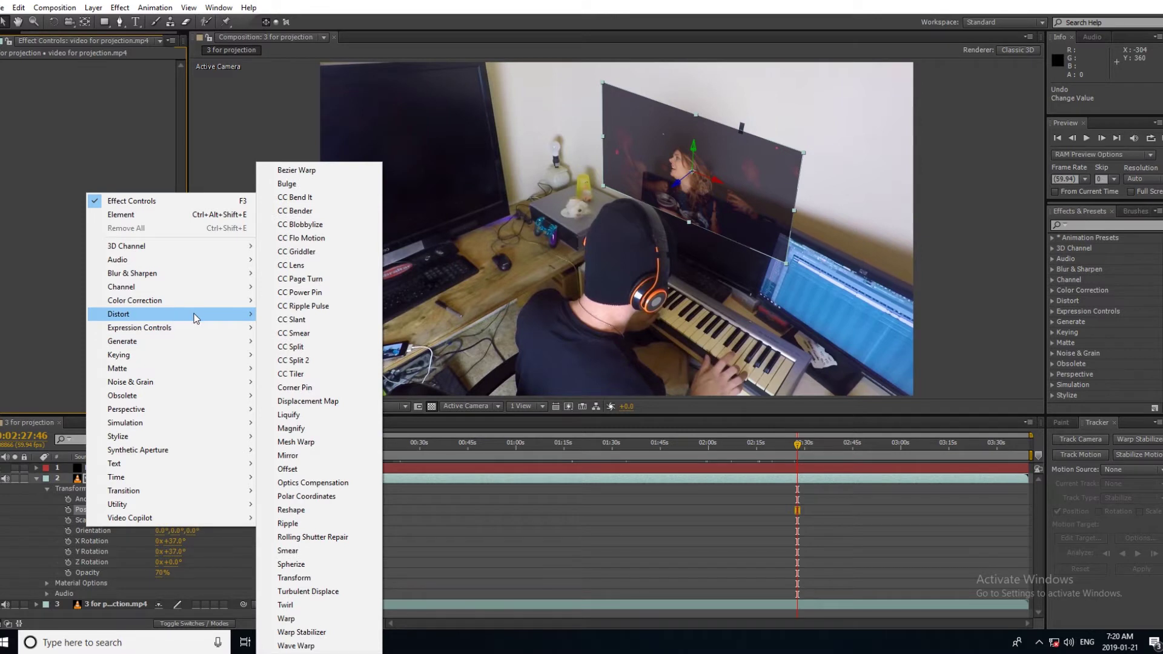
{"action": "left_click", "coordinate": [302, 306]}
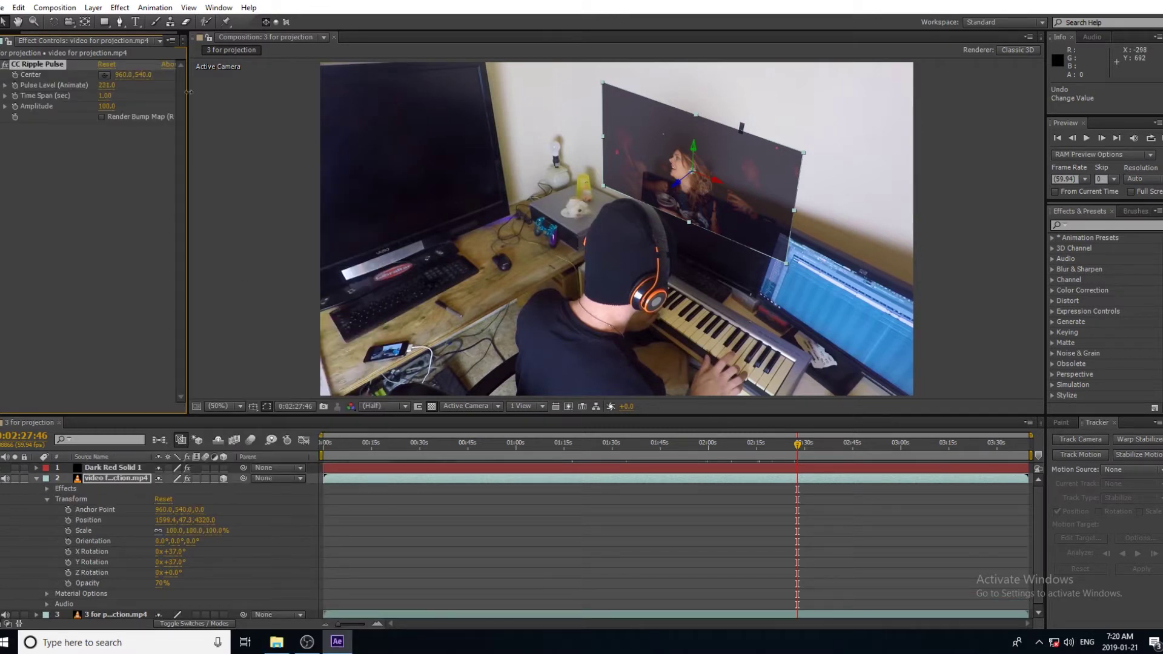
{"action": "key", "text": "Delete"}
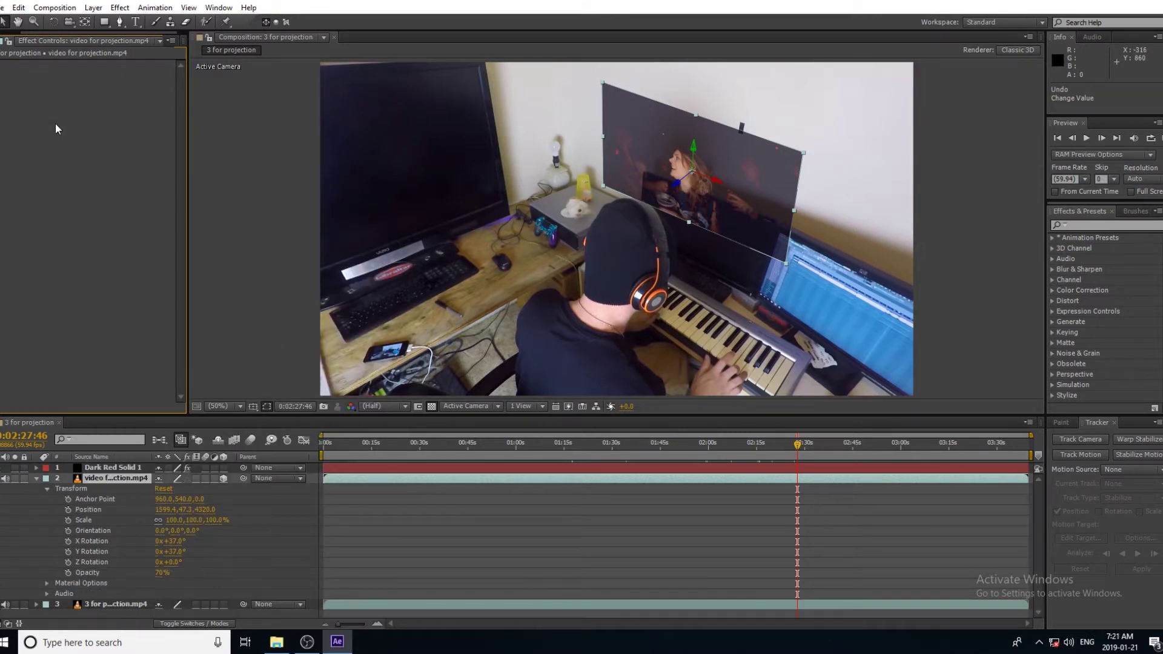
Apply the Noise Alpha effect to the video for projection.mp4 layer and set its Amount to 23%.
{"action": "right_click", "coordinate": [58, 153]}
{"action": "mouse_move", "coordinate": [102, 329]}
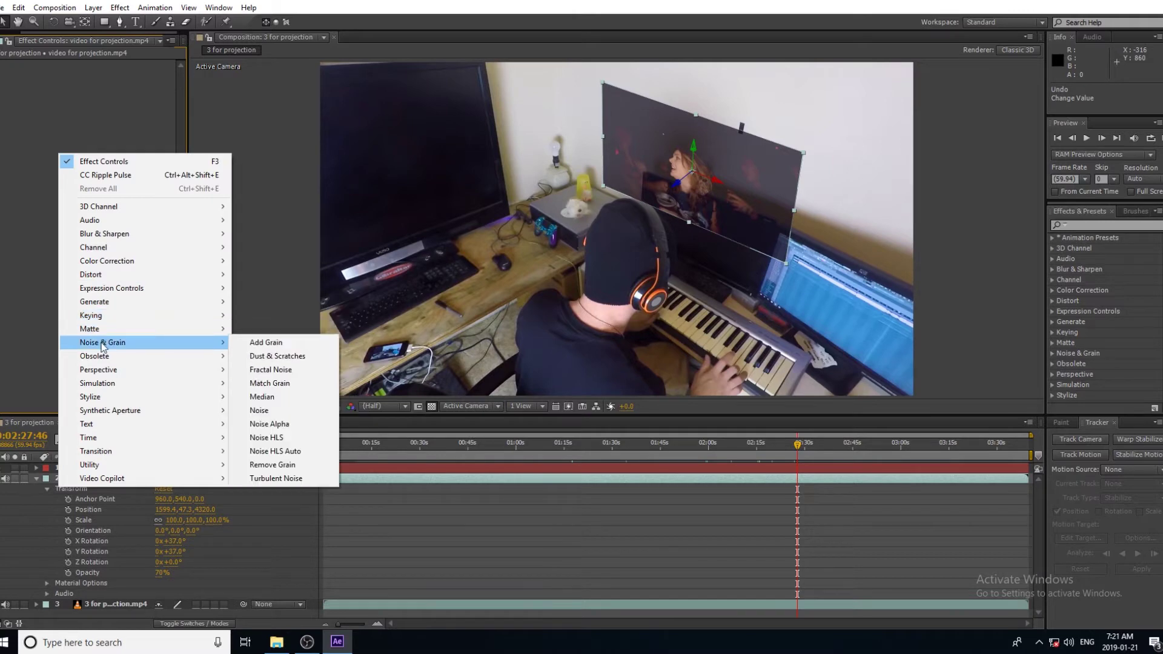
{"action": "left_click", "coordinate": [261, 424]}
{"action": "left_click_drag", "start_coordinate": [106, 85], "coordinate": [123, 85]}
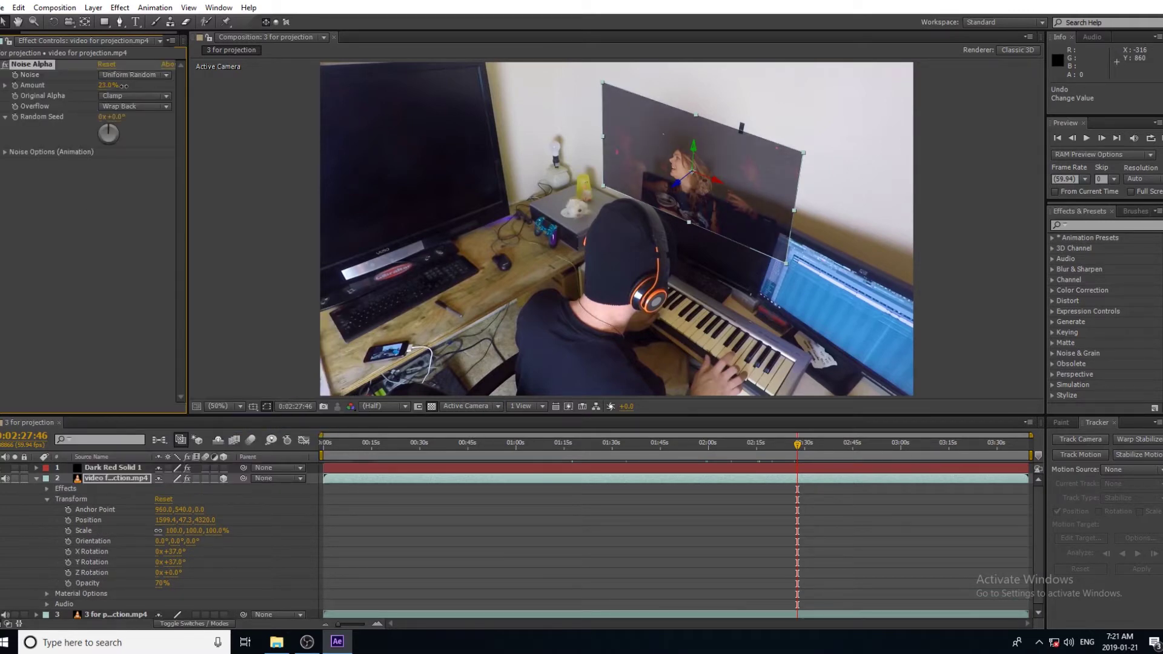
{"action": "right_click", "coordinate": [109, 237]}
{"action": "mouse_move", "coordinate": [181, 315]}
{"action": "left_click", "coordinate": [315, 387]}
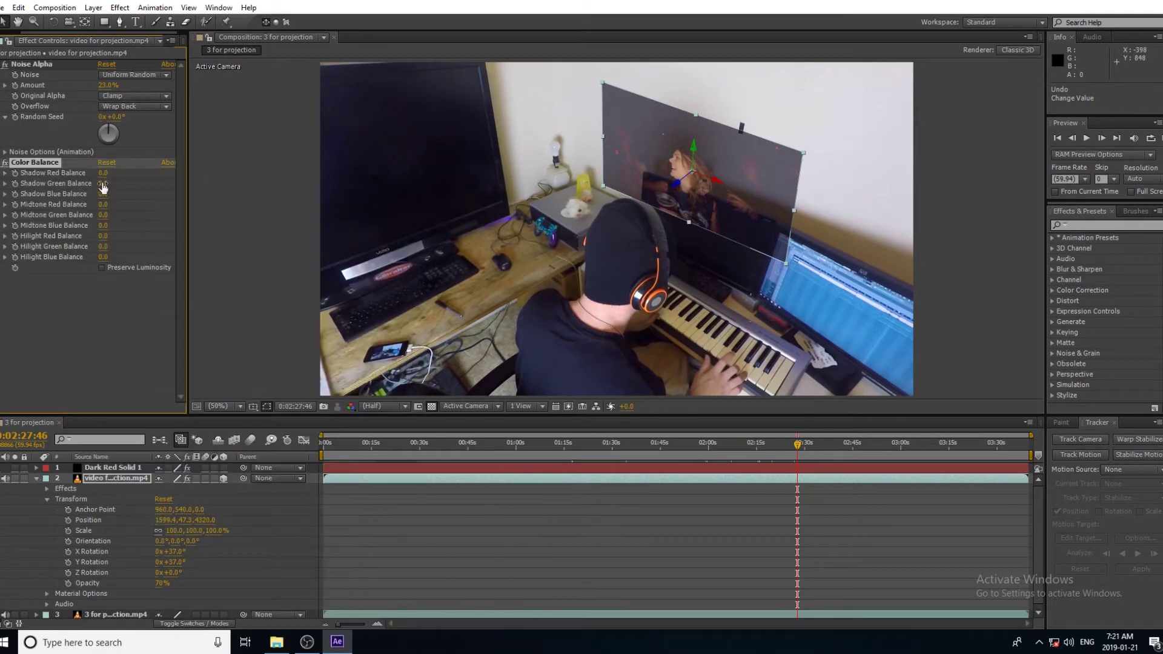
{"action": "left_click_drag", "start_coordinate": [163, 191], "coordinate": [138, 195]}
{"action": "key", "text": "Delete"}
Duplicate the video for projection.mp4 layer and shift the copy slightly, to about 1557, 81, 4276.
{"action": "left_click", "coordinate": [119, 478]}
{"action": "key", "text": "ctrl+d"}
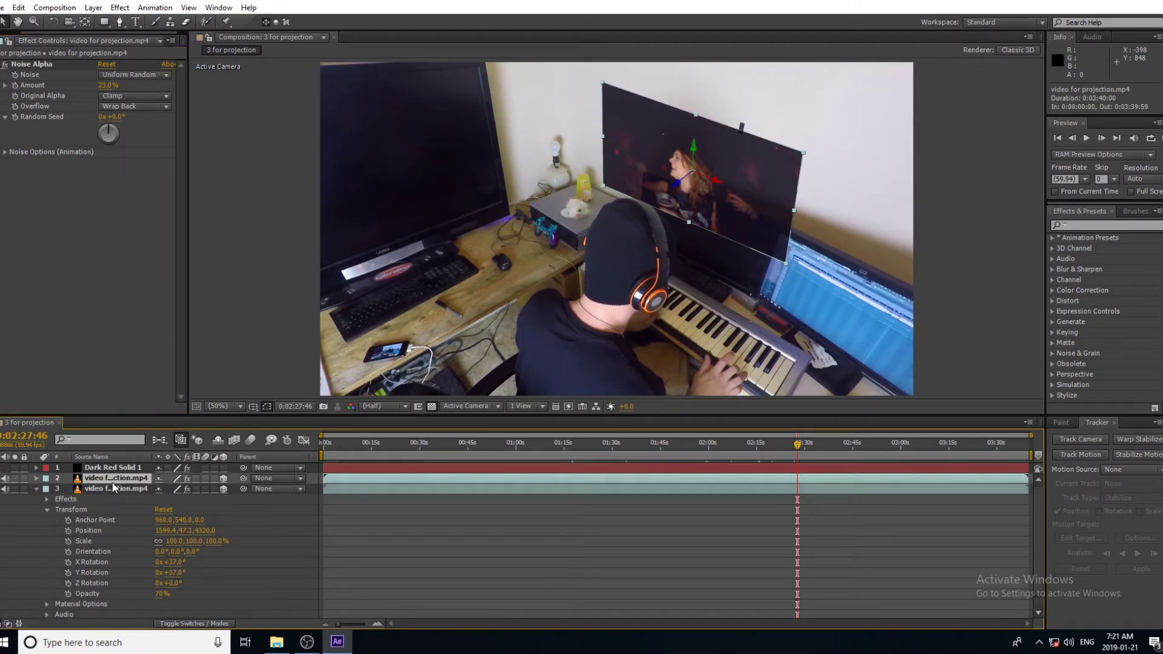
{"action": "left_click_drag", "start_coordinate": [727, 181], "coordinate": [723, 185]}
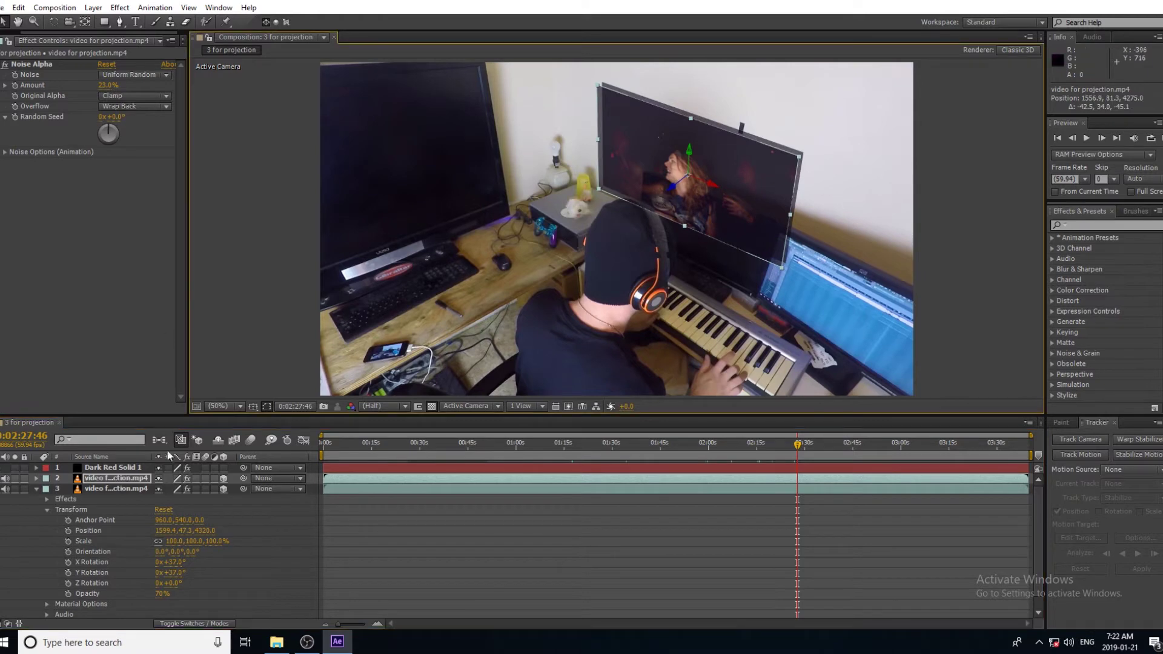
Try the Stencil Alpha, Silhouette Alpha and Silhouette Luma blending modes on the upper video for projection.mp4 copy.
{"action": "key", "text": "F4"}
{"action": "left_click", "coordinate": [193, 478]}
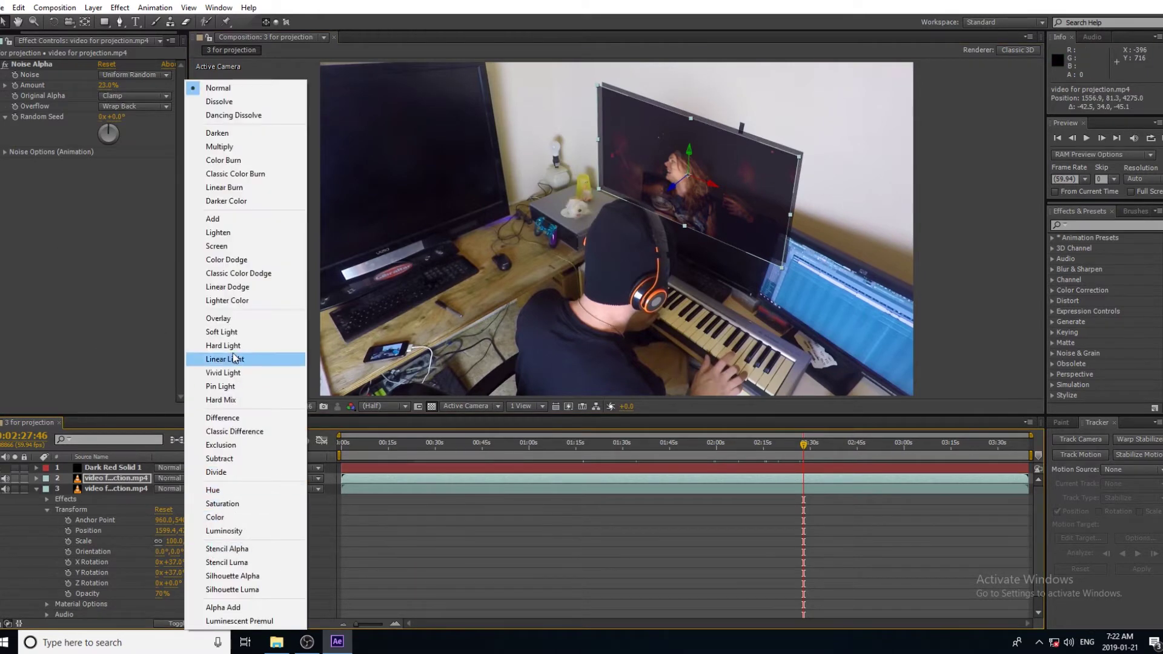
{"action": "left_click", "coordinate": [227, 549]}
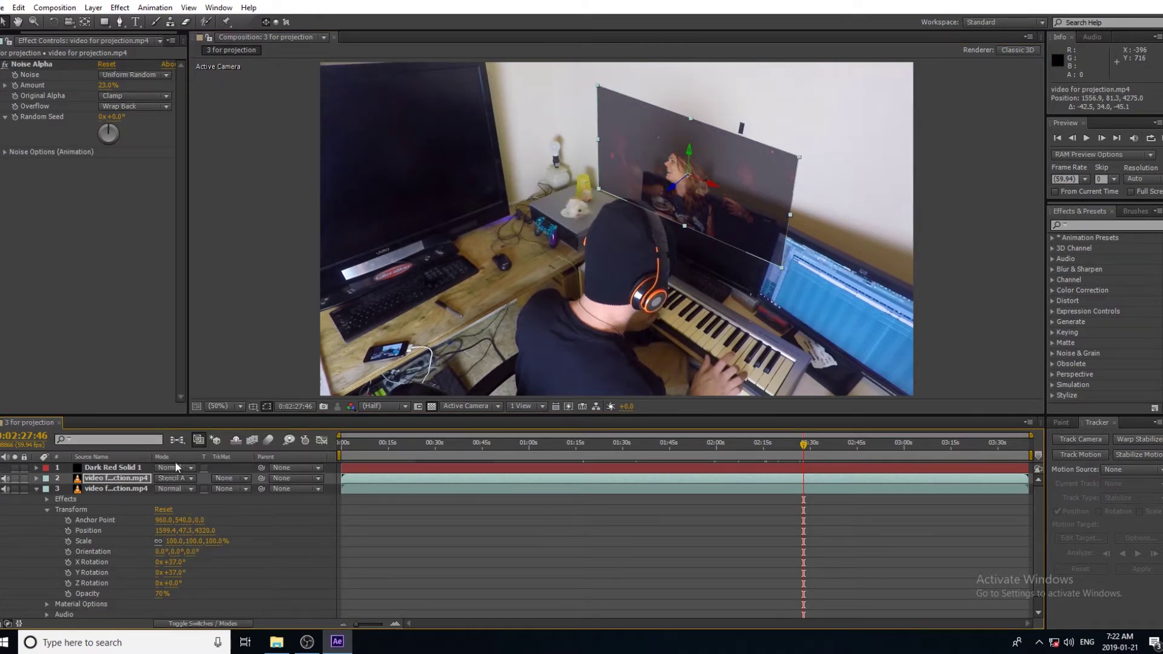
{"action": "left_click", "coordinate": [175, 478]}
{"action": "left_click", "coordinate": [232, 576]}
{"action": "left_click", "coordinate": [180, 479]}
{"action": "left_click", "coordinate": [180, 479]}
{"action": "left_click", "coordinate": [176, 478]}
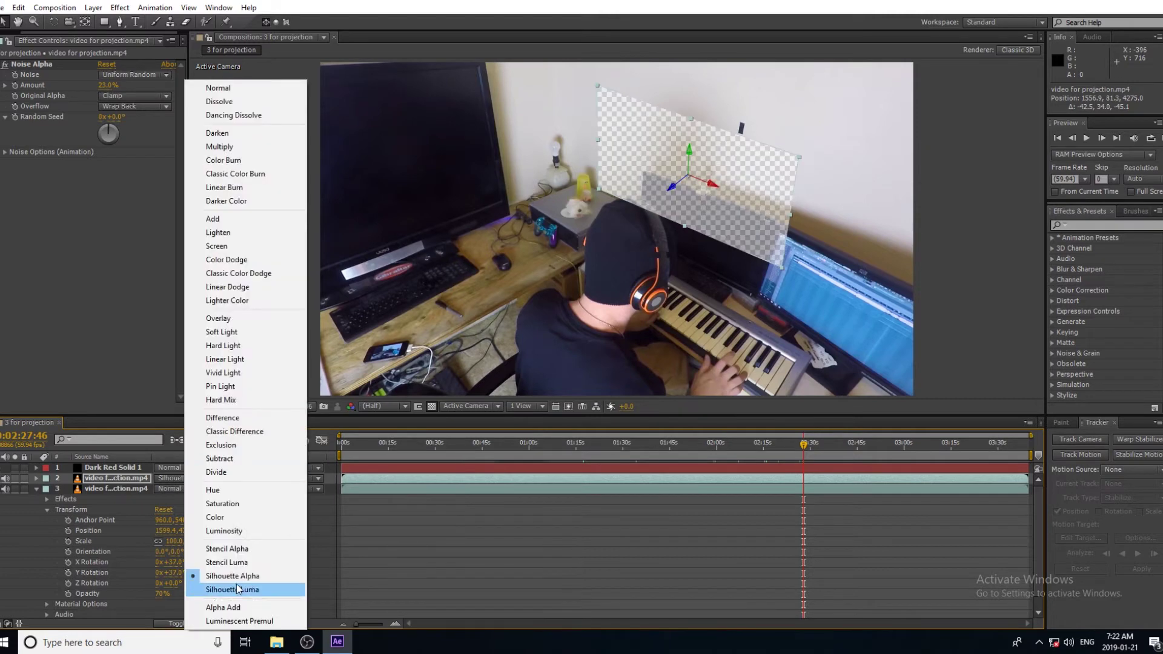
{"action": "left_click", "coordinate": [237, 589]}
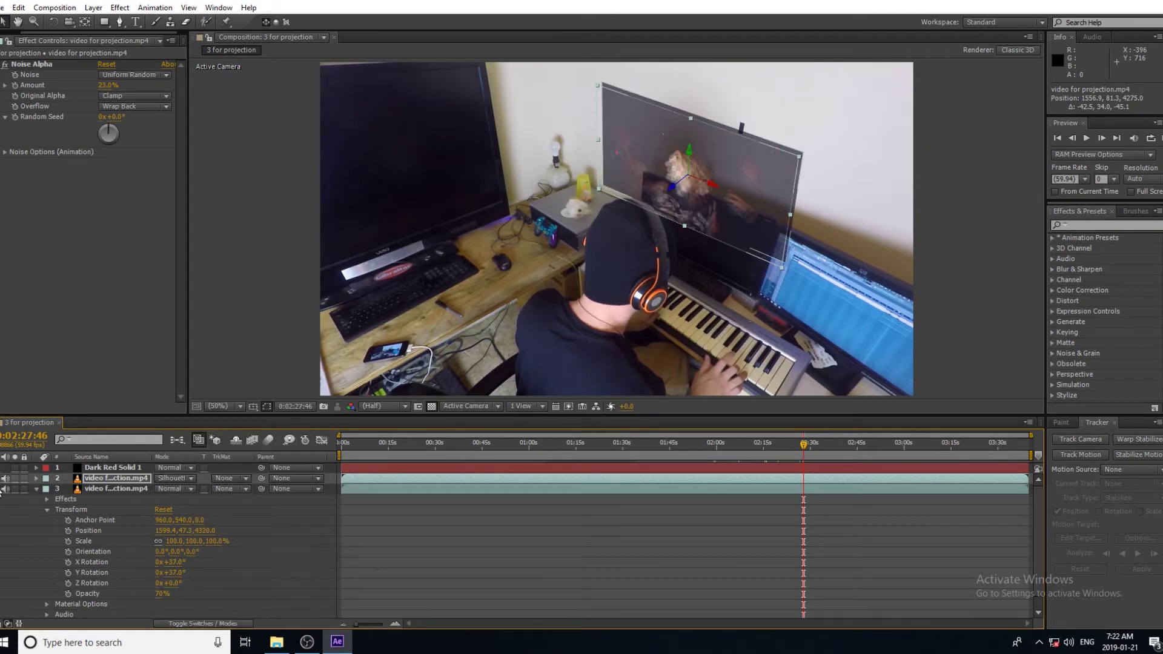
Nudge the upper video copy to about 1582, 61, 4302 and try the Subtract and Soft Light blending modes on it.
{"action": "mouse_move", "coordinate": [718, 151]}
{"action": "left_mouse_down"}
{"action": "mouse_move", "coordinate": [650, 199]}
{"action": "mouse_move", "coordinate": [721, 145]}
{"action": "left_mouse_up"}
{"action": "left_click", "coordinate": [169, 478]}
{"action": "left_click", "coordinate": [205, 498]}
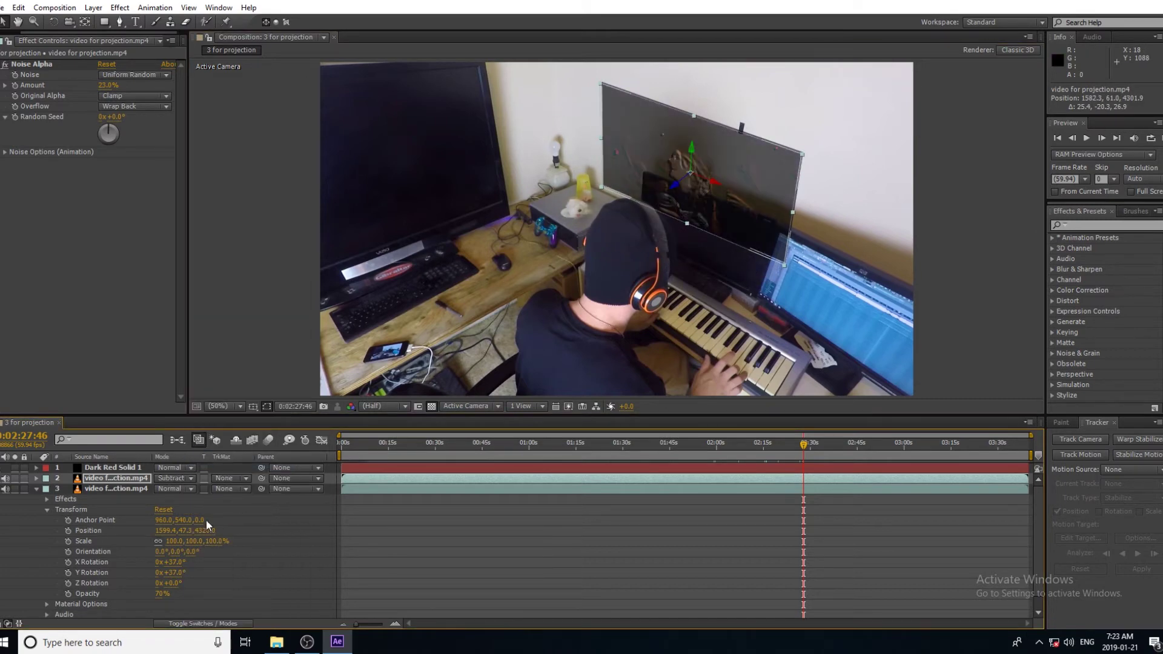
{"action": "left_click", "coordinate": [182, 478]}
{"action": "left_click", "coordinate": [195, 488]}
{"action": "left_click", "coordinate": [182, 478]}
{"action": "left_click", "coordinate": [195, 471]}
{"action": "left_click", "coordinate": [182, 479]}
{"action": "left_click", "coordinate": [220, 333]}
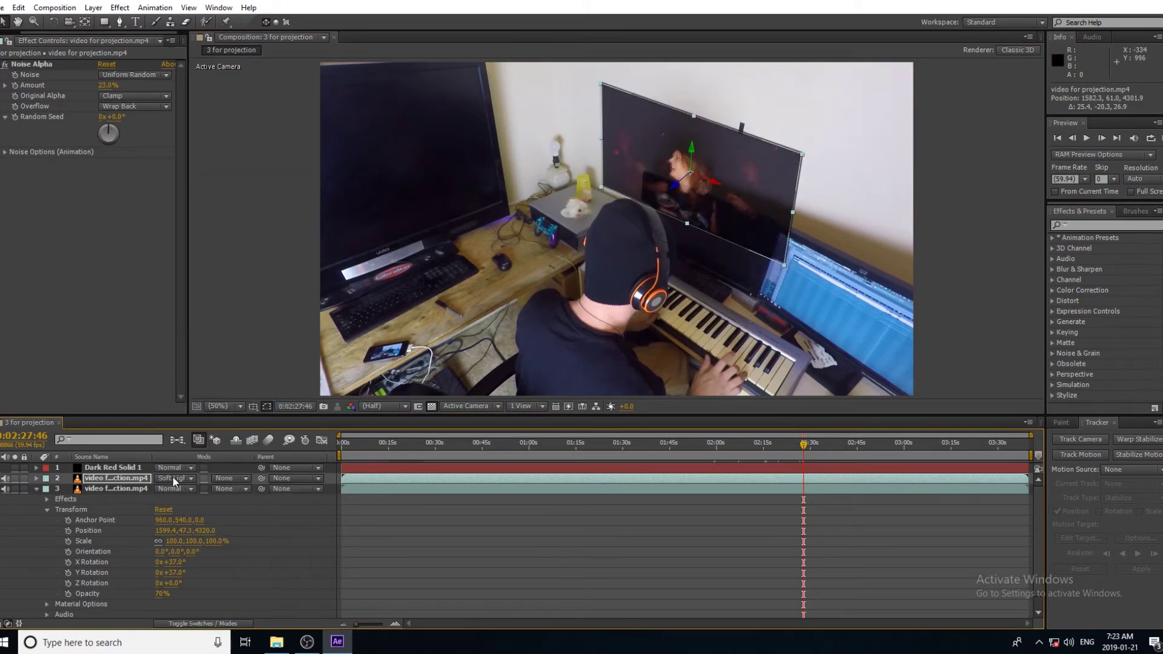
Set the upper video copy's blending mode to Linear Dodge and play back the composition from 0:02:27:46.
{"action": "left_click", "coordinate": [173, 478]}
{"action": "left_click", "coordinate": [222, 437]}
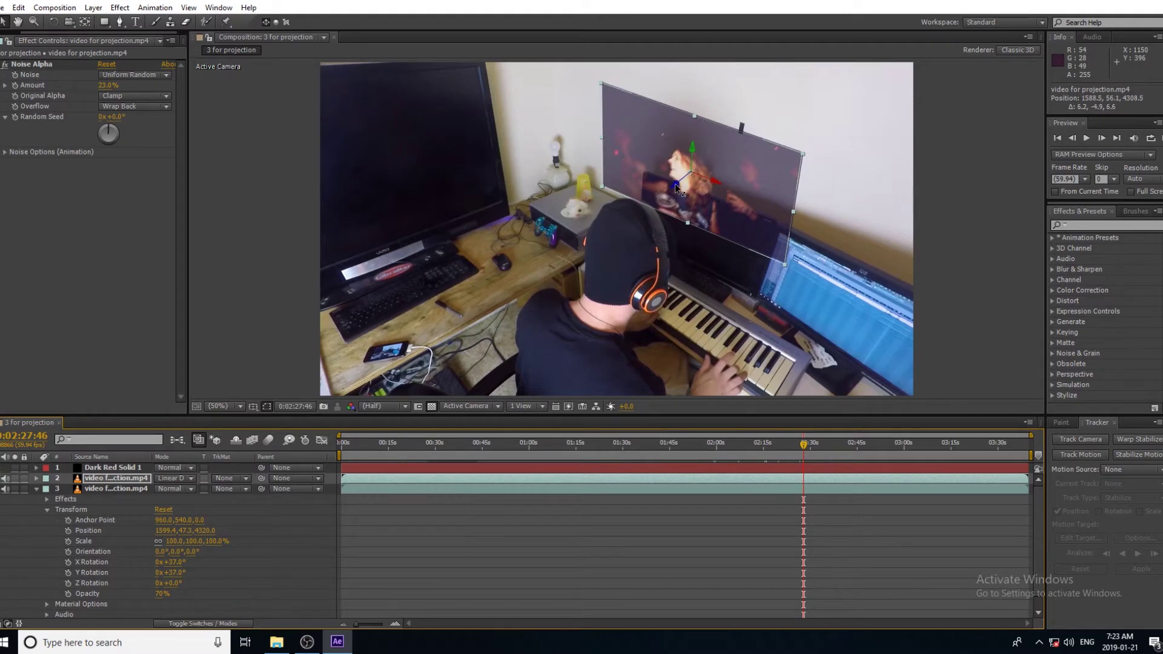
{"action": "left_click", "coordinate": [1087, 139]}
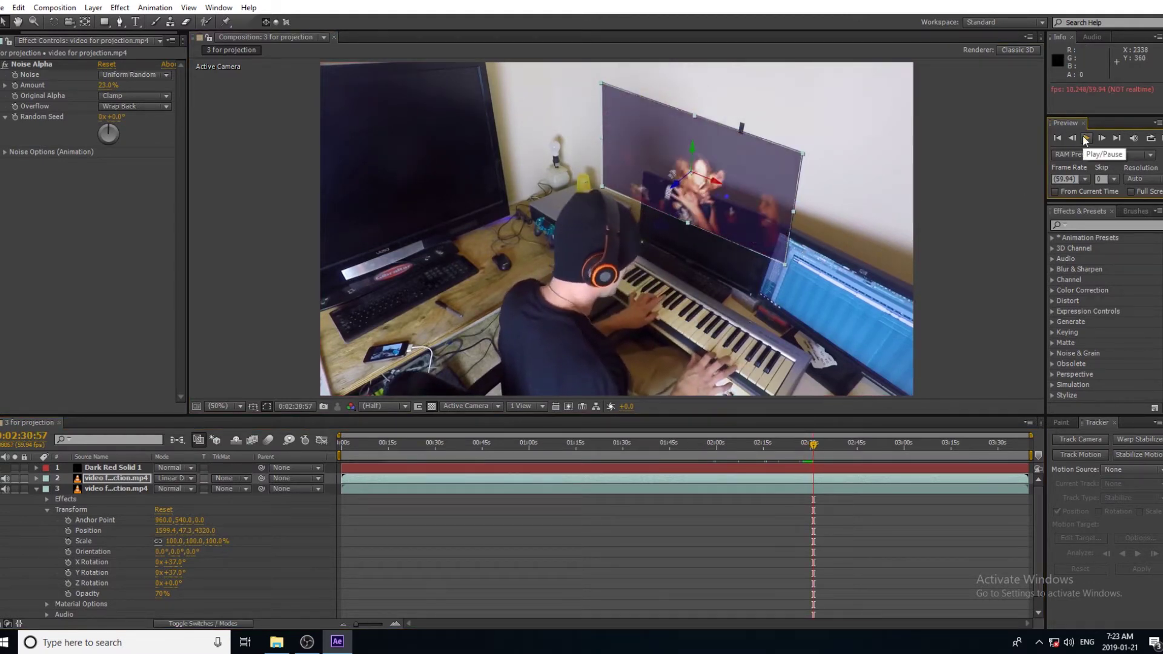
{"action": "left_click", "coordinate": [1086, 138]}
Lower the Opacity of the original video layer beneath the copy to 25% and preview the result.
{"action": "left_click_drag", "start_coordinate": [162, 594], "coordinate": [133, 595]}
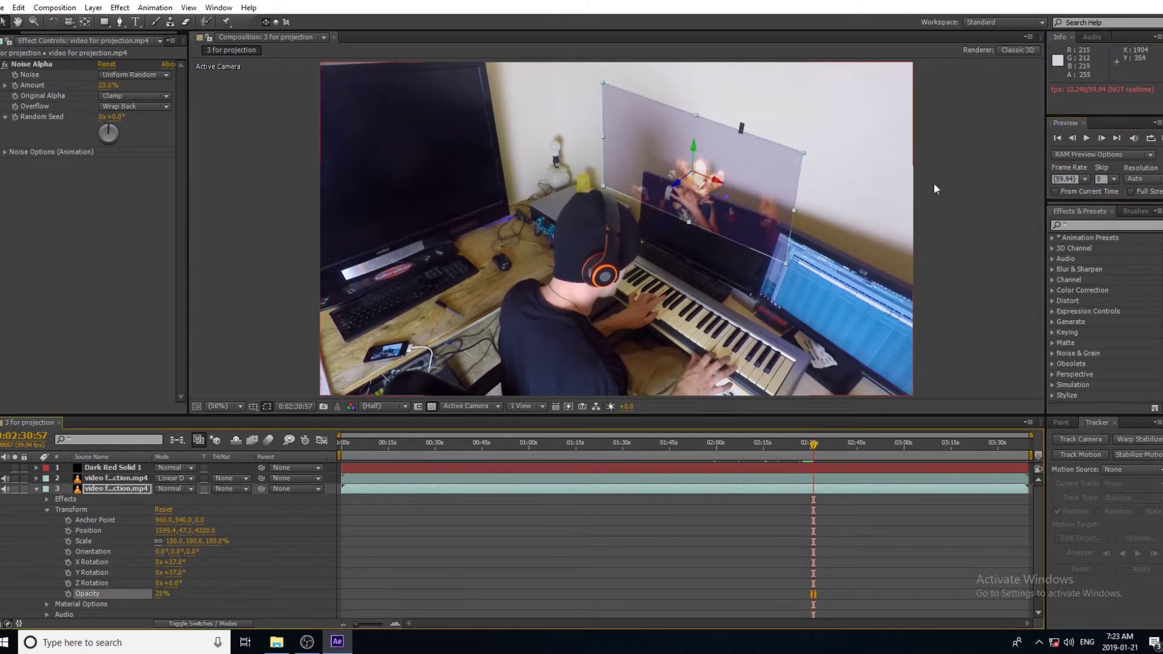
{"action": "left_click", "coordinate": [1086, 139]}
{"action": "left_click", "coordinate": [173, 342]}
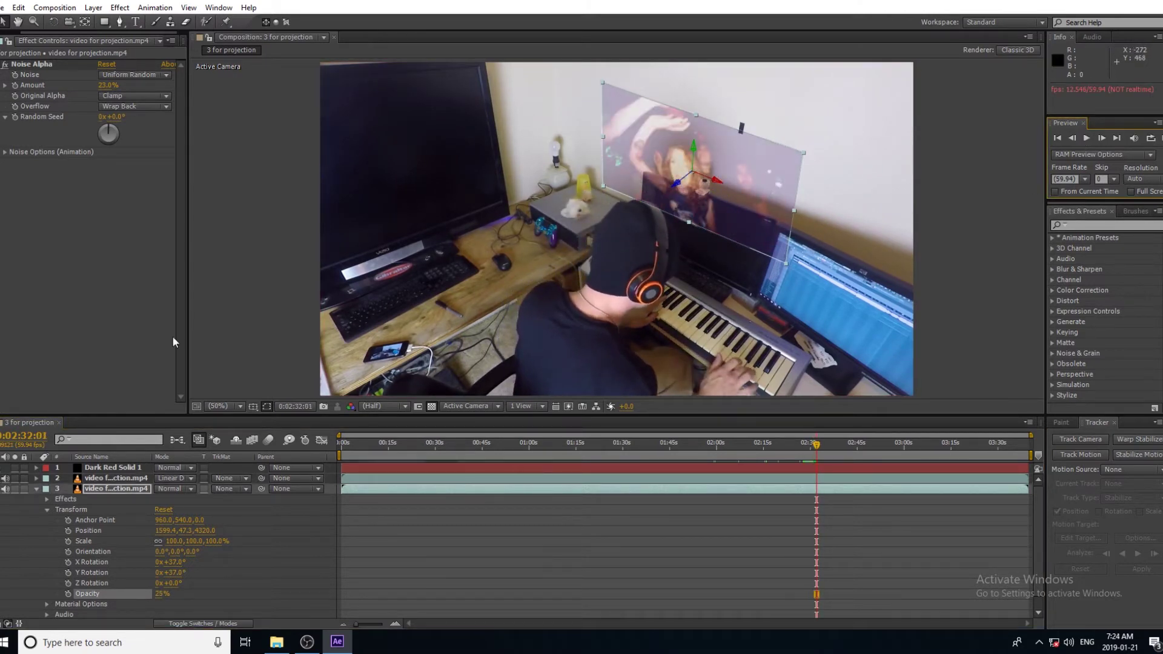
Set the lower video layer's Material Options to Casts Shadows Off, Light Transmission 0% and Specular Shininess 0%.
{"action": "left_click", "coordinate": [47, 605]}
{"action": "left_click", "coordinate": [143, 507]}
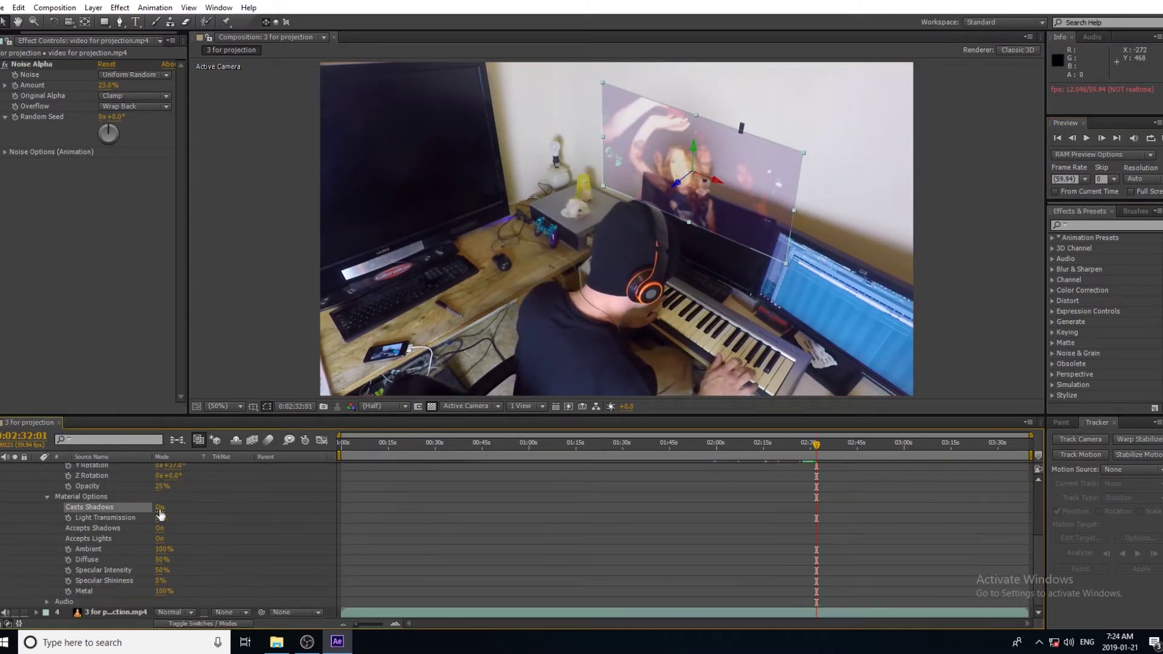
{"action": "left_click", "coordinate": [158, 520]}
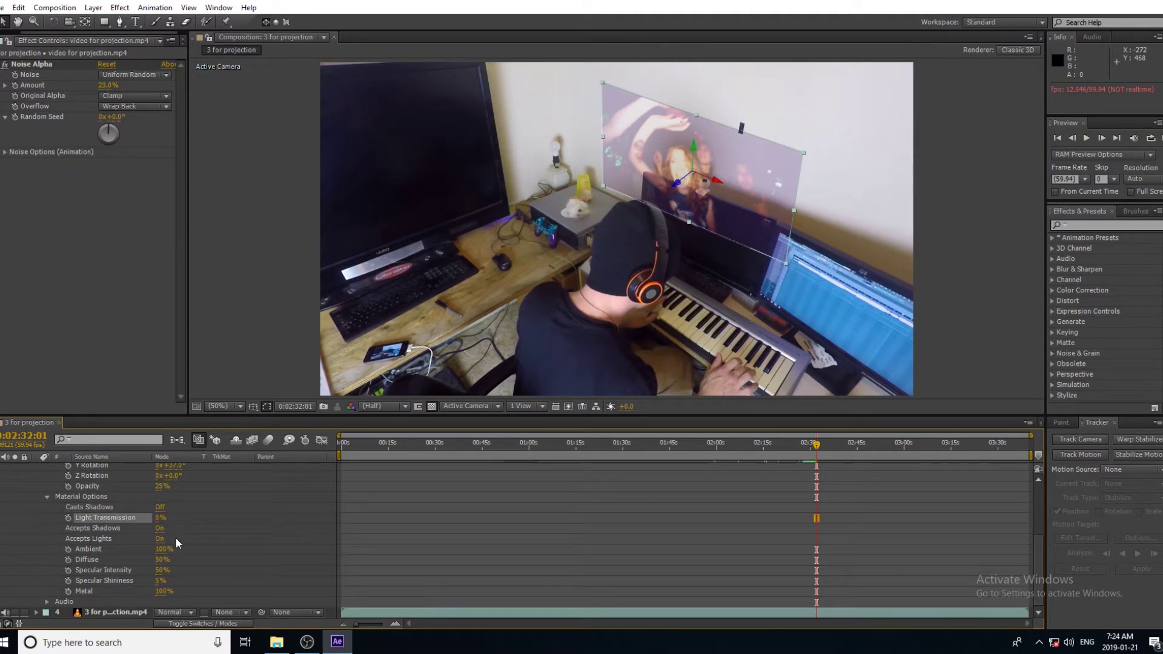
{"action": "left_click", "coordinate": [134, 582]}
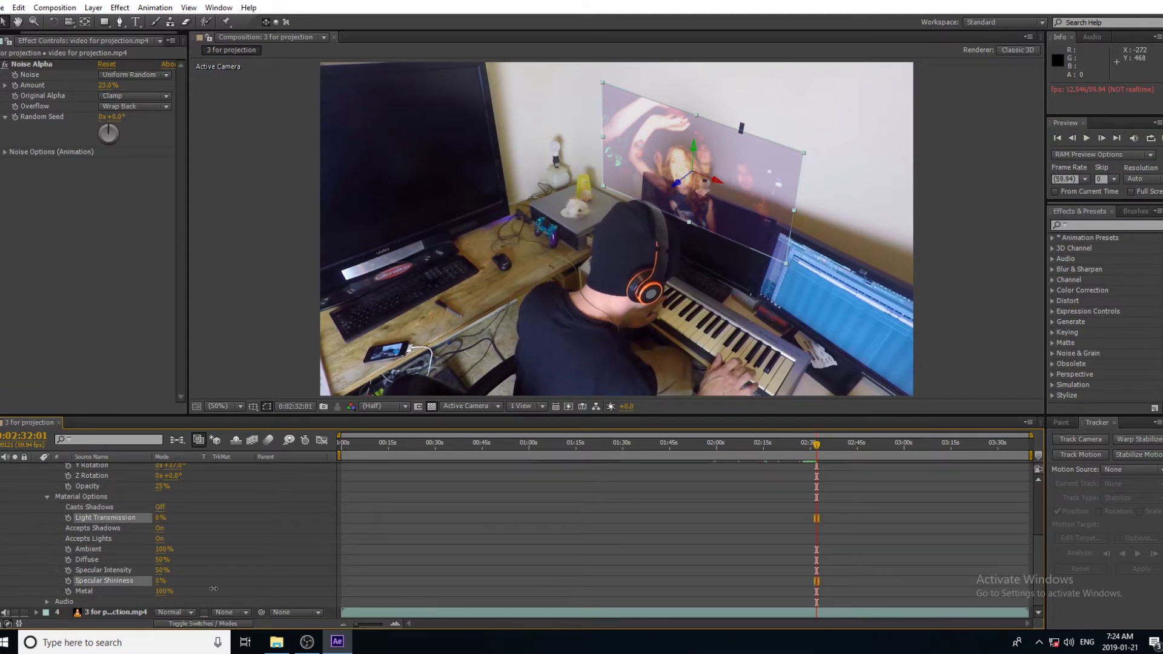
{"action": "scroll", "coordinate": [91, 545], "scroll_direction": "up", "scroll_amount": 4}
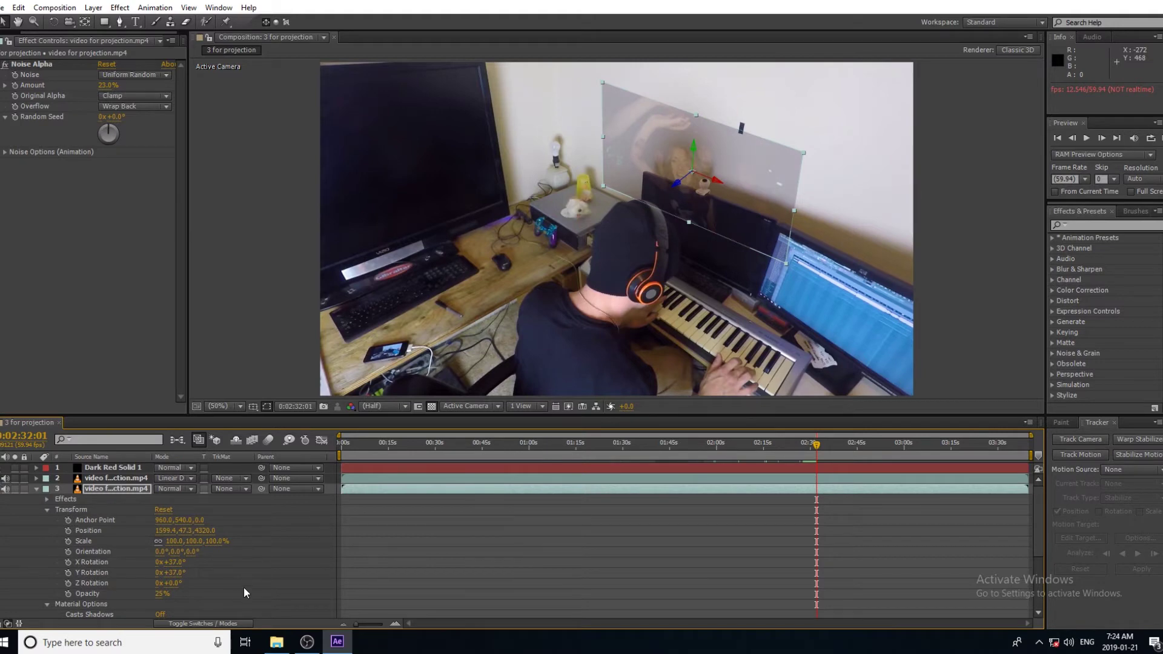
{"action": "scroll", "coordinate": [200, 582], "scroll_direction": "down", "scroll_amount": 3}
{"action": "scroll", "coordinate": [182, 582], "scroll_direction": "up", "scroll_amount": 3}
Try the Bevel Edges effect on the lower video layer with Edge Thickness 0.44, Light Angle 21° and Light Intensity 0.39.
{"action": "right_click", "coordinate": [61, 499]}
{"action": "mouse_move", "coordinate": [109, 474]}
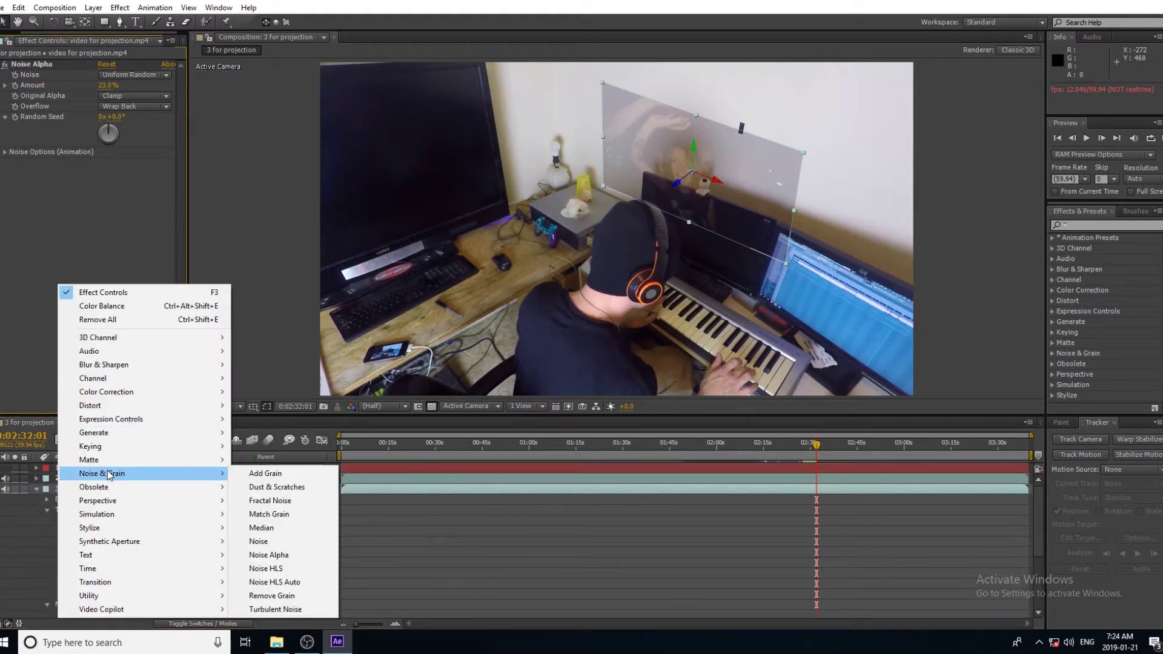
{"action": "mouse_move", "coordinate": [109, 501]}
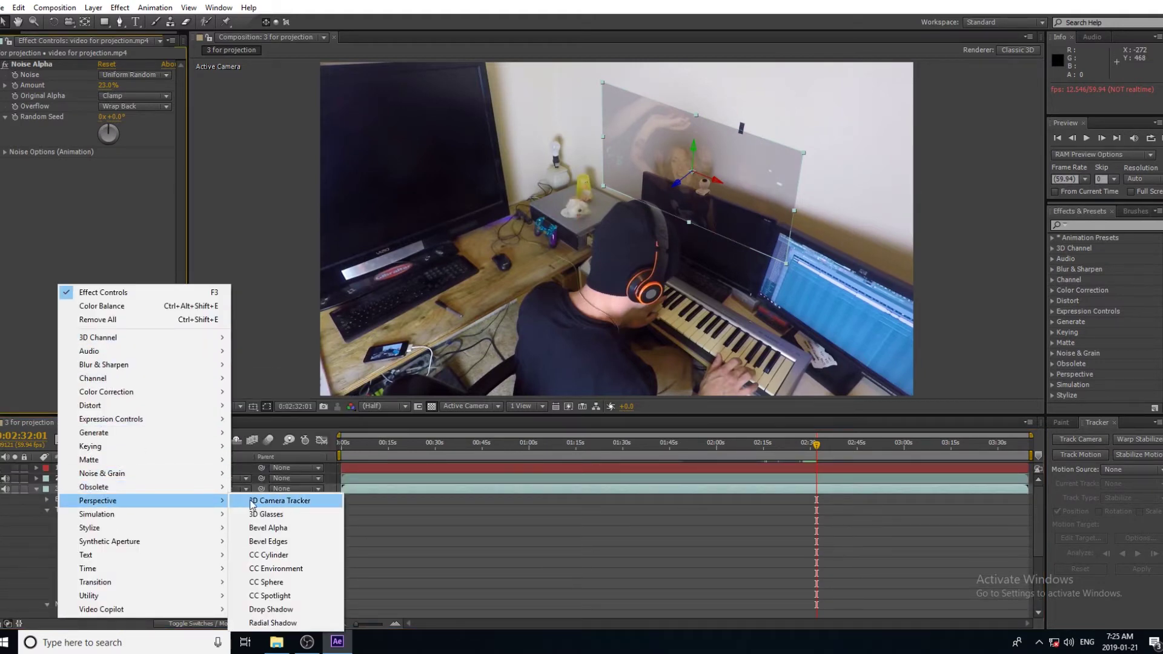
{"action": "left_click", "coordinate": [254, 542]}
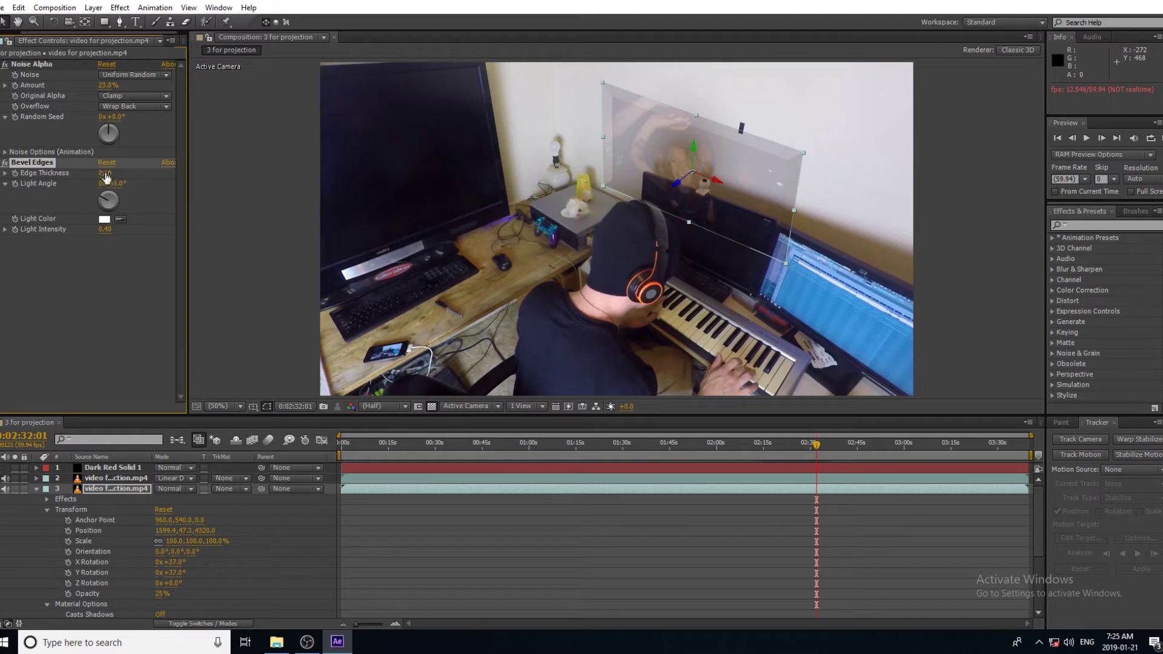
{"action": "left_click_drag", "start_coordinate": [105, 175], "coordinate": [126, 194]}
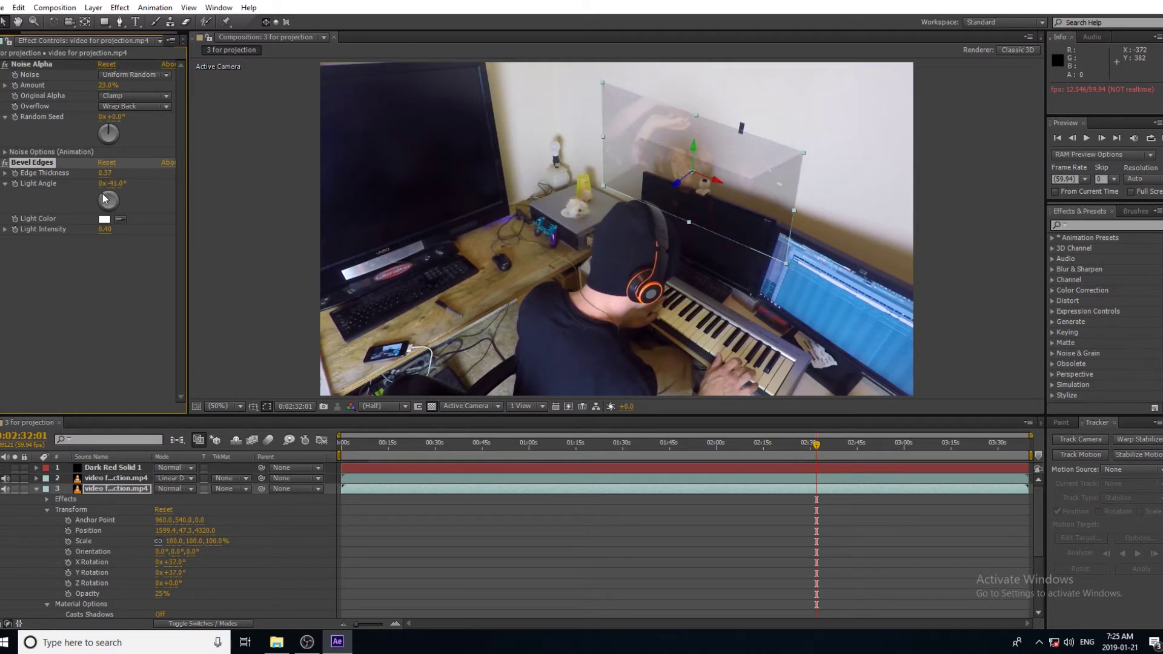
{"action": "left_click", "coordinate": [111, 199]}
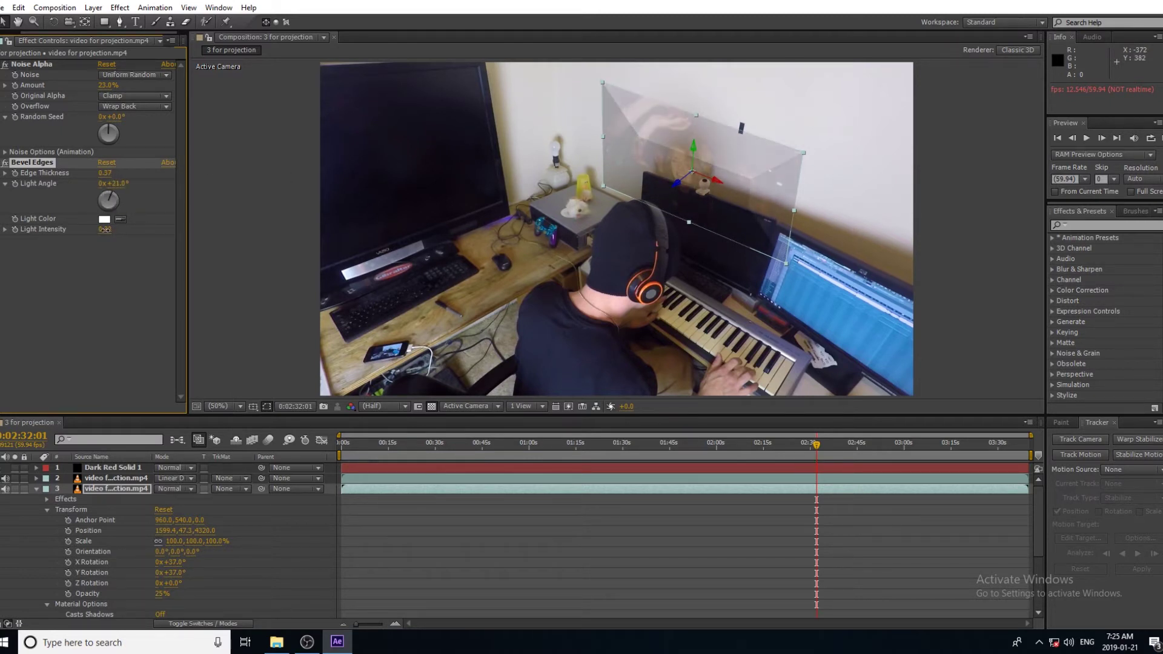
{"action": "left_click_drag", "start_coordinate": [112, 173], "coordinate": [153, 177]}
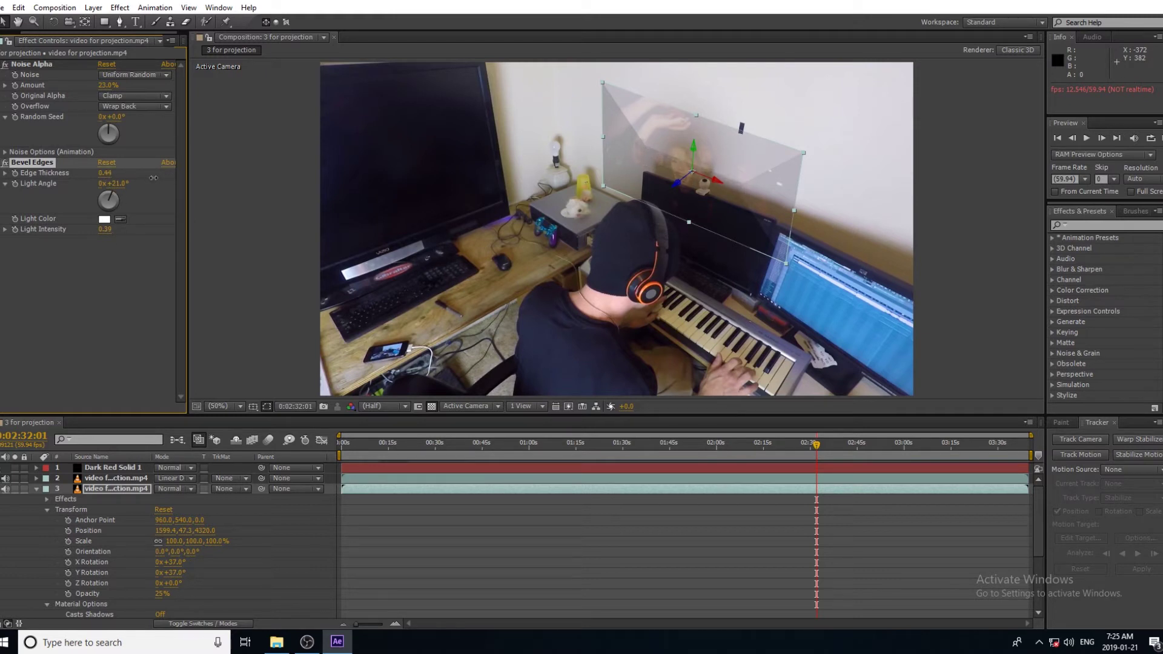
Move the lower video layer to about 1687, 110, 4285 and remove its Bevel Edges effect.
{"action": "left_click_drag", "start_coordinate": [744, 168], "coordinate": [708, 162]}
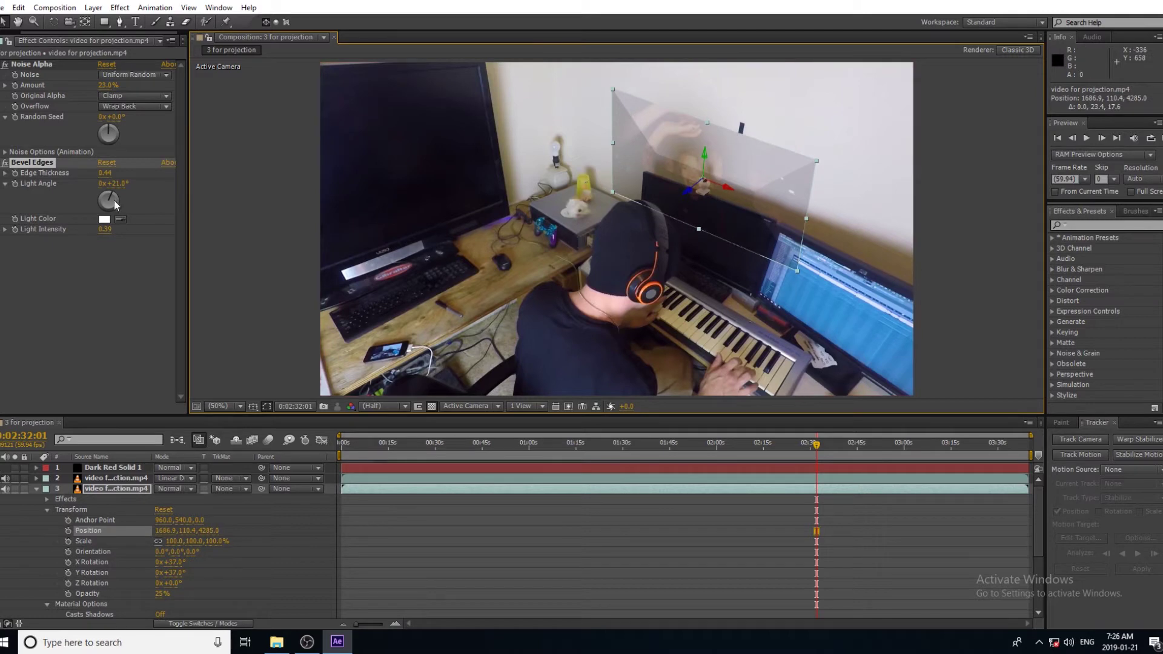
{"action": "key", "text": "Delete"}
Try the Bevel Alpha effect with a much larger Edge Thickness on the lower video layer and remove it.
{"action": "right_click", "coordinate": [79, 262]}
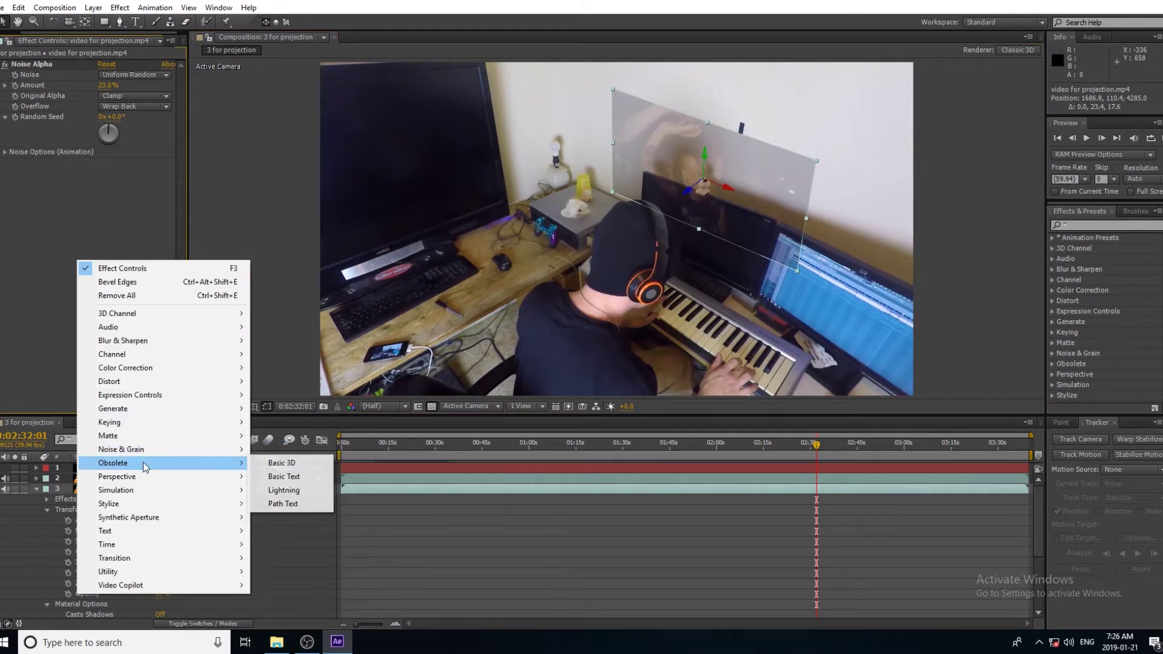
{"action": "mouse_move", "coordinate": [145, 479]}
{"action": "left_click", "coordinate": [287, 503]}
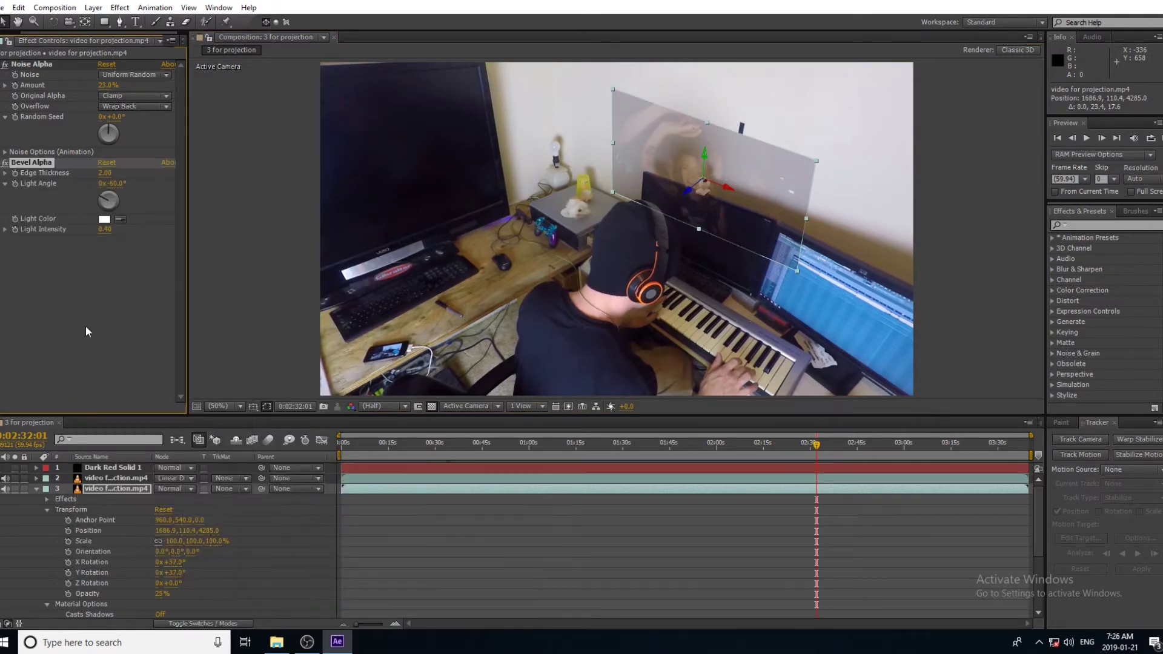
{"action": "left_click_drag", "start_coordinate": [224, 185], "coordinate": [620, 240]}
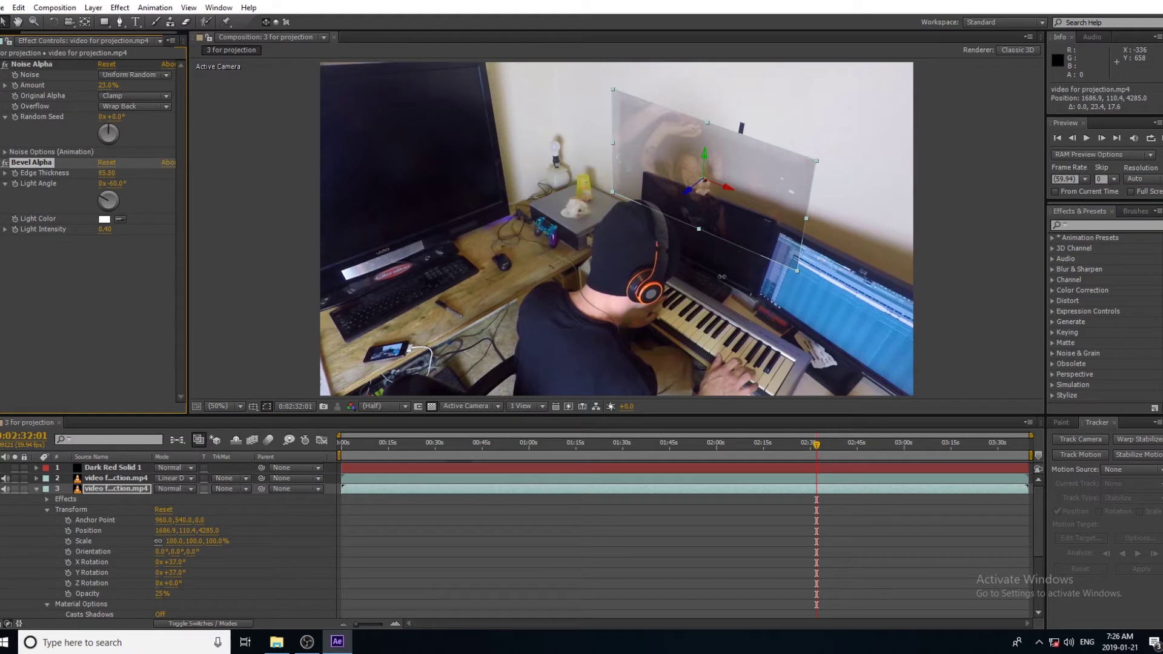
{"action": "left_click_drag", "start_coordinate": [122, 200], "coordinate": [172, 232]}
{"action": "key", "text": "Delete"}
Try the 3D Glasses effect with the video layer as Left and Right View and a negative Scene Convergence, and remove it.
{"action": "right_click", "coordinate": [73, 207]}
{"action": "mouse_move", "coordinate": [118, 355]}
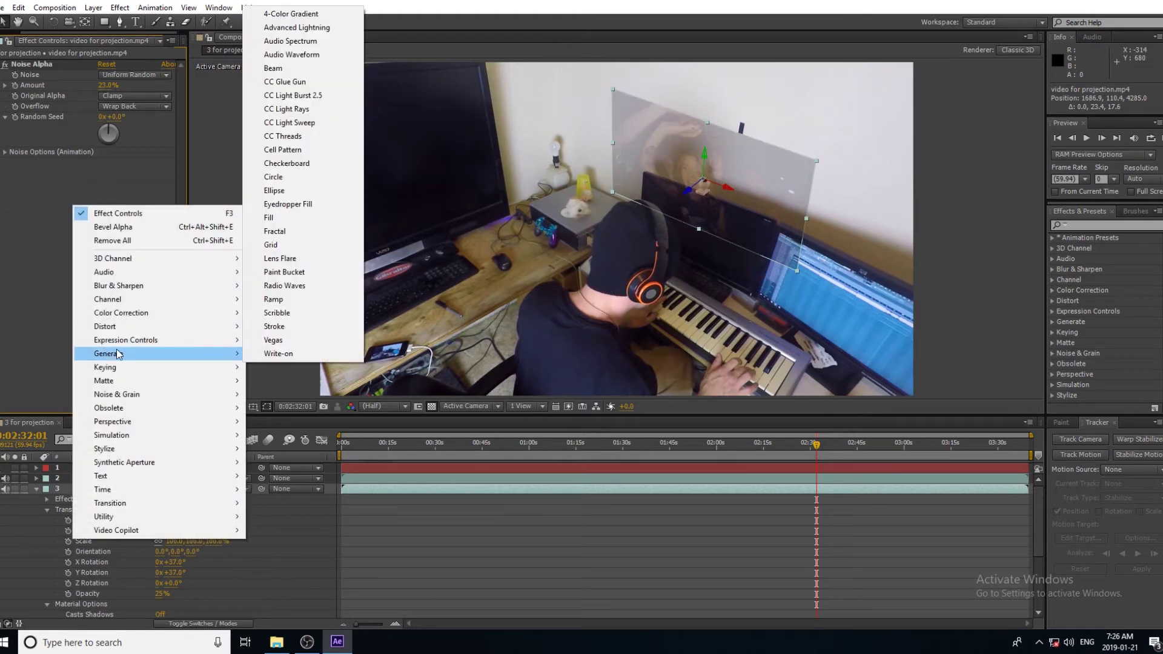
{"action": "left_click", "coordinate": [278, 435]}
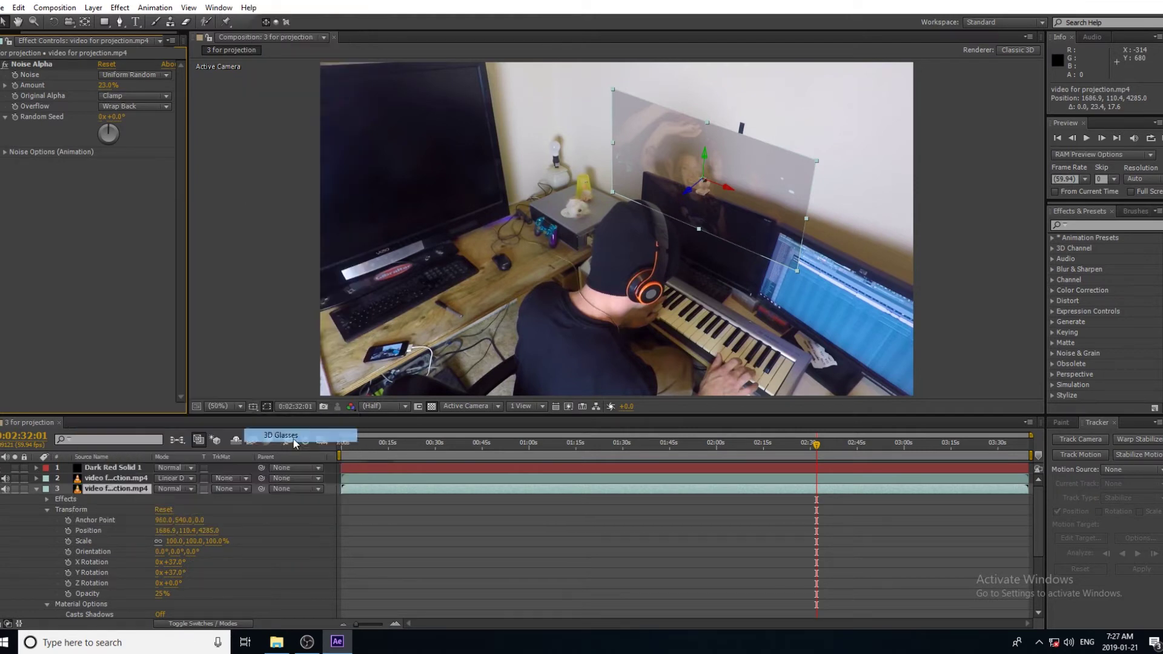
{"action": "left_click", "coordinate": [113, 177]}
{"action": "left_click", "coordinate": [128, 232]}
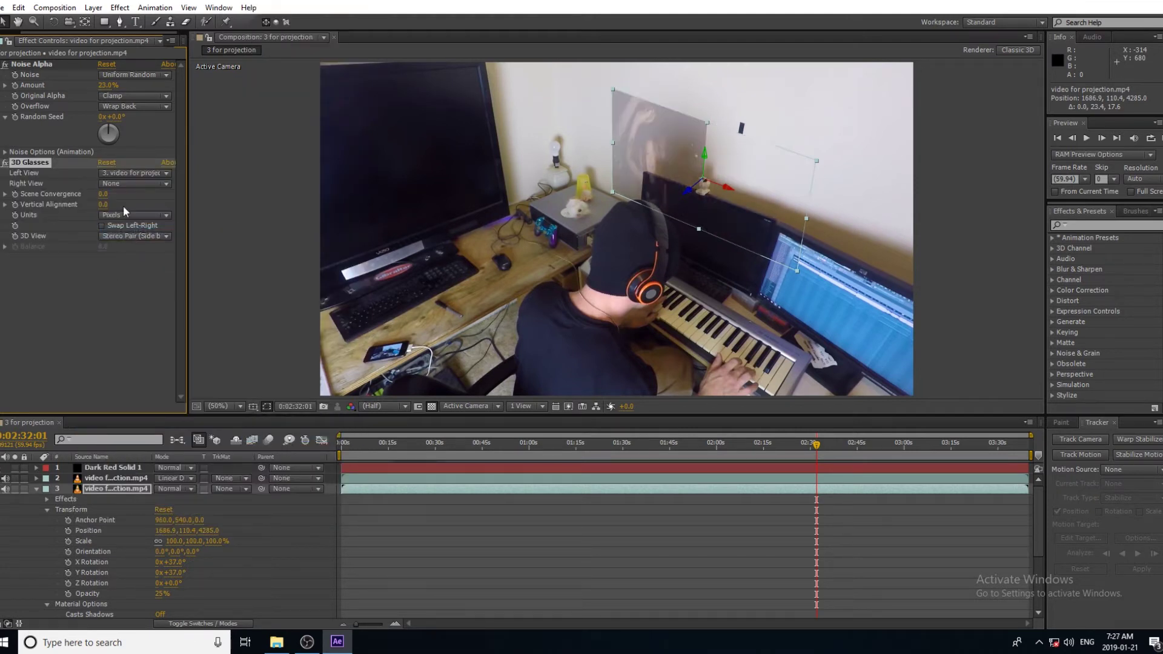
{"action": "left_click", "coordinate": [135, 183]}
{"action": "left_click", "coordinate": [123, 244]}
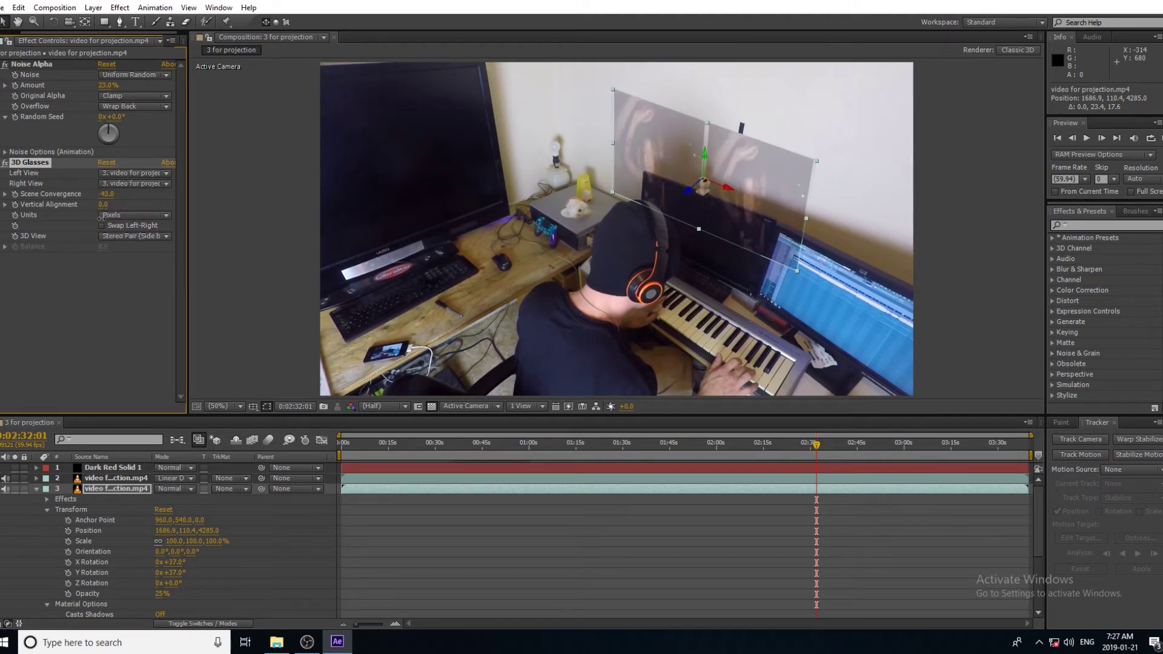
{"action": "key", "text": "Delete"}
Try the Find Edges effect on the lower video layer and remove it.
{"action": "right_click", "coordinate": [74, 208]}
{"action": "mouse_move", "coordinate": [151, 438]}
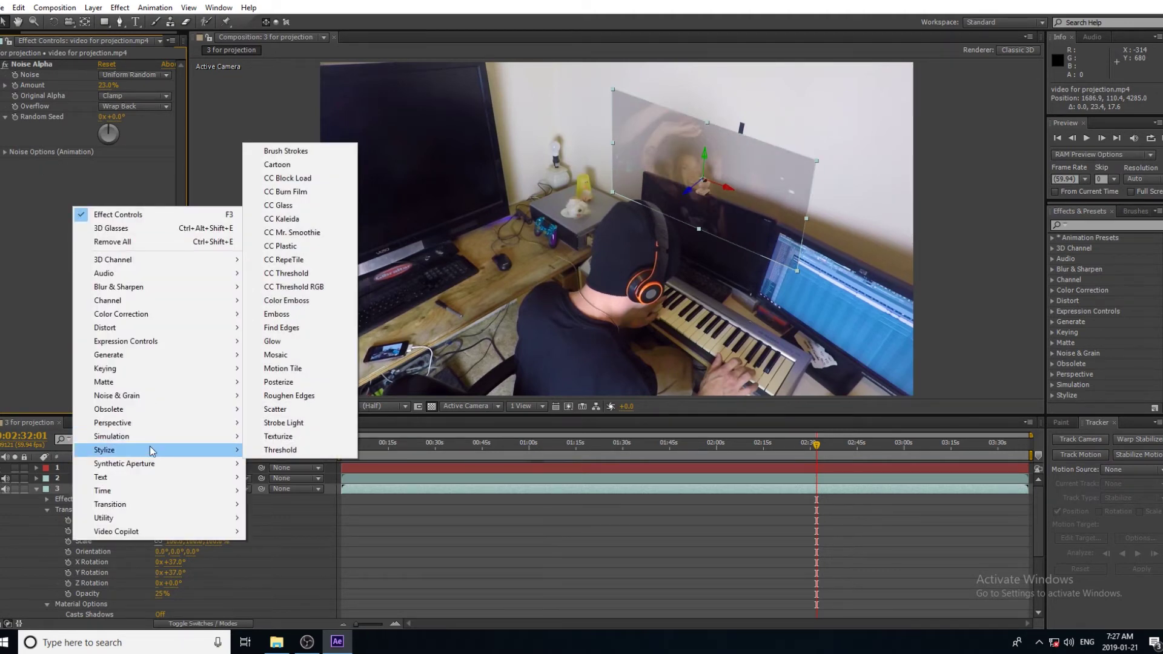
{"action": "left_click", "coordinate": [281, 328]}
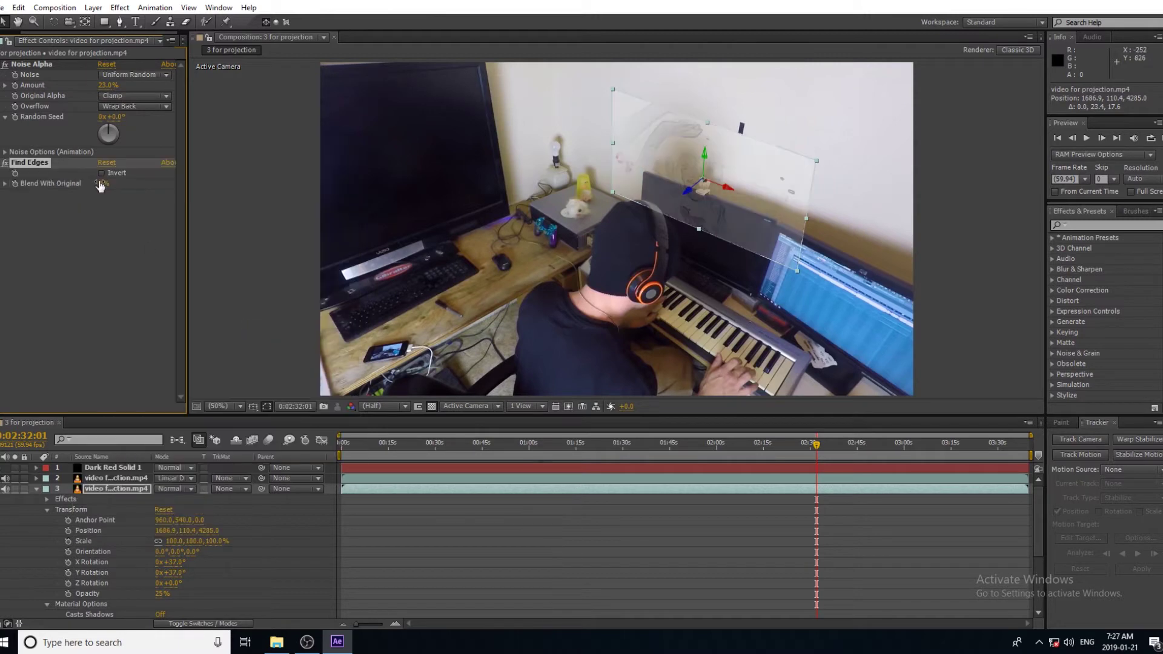
{"action": "key", "text": "Delete"}
Try the Particle Playground effect on the lower video layer with the Cannon Position at 1071, 540, and remove it.
{"action": "right_click", "coordinate": [67, 257]}
{"action": "mouse_move", "coordinate": [136, 498]}
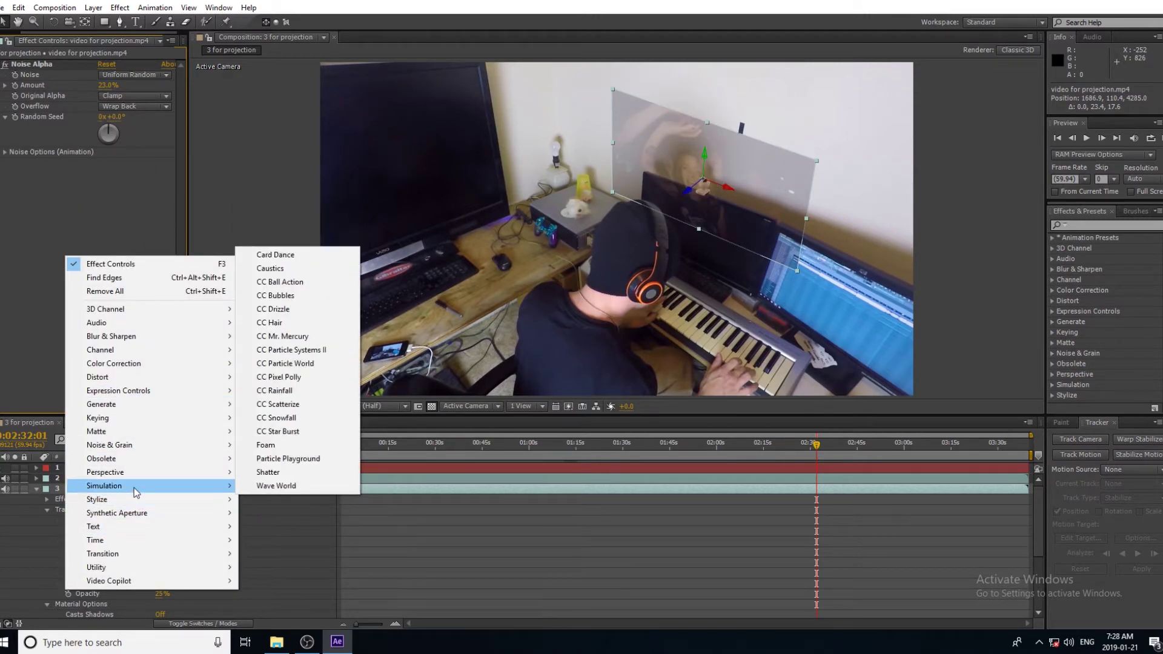
{"action": "left_click", "coordinate": [282, 459]}
{"action": "left_click", "coordinate": [4, 173]}
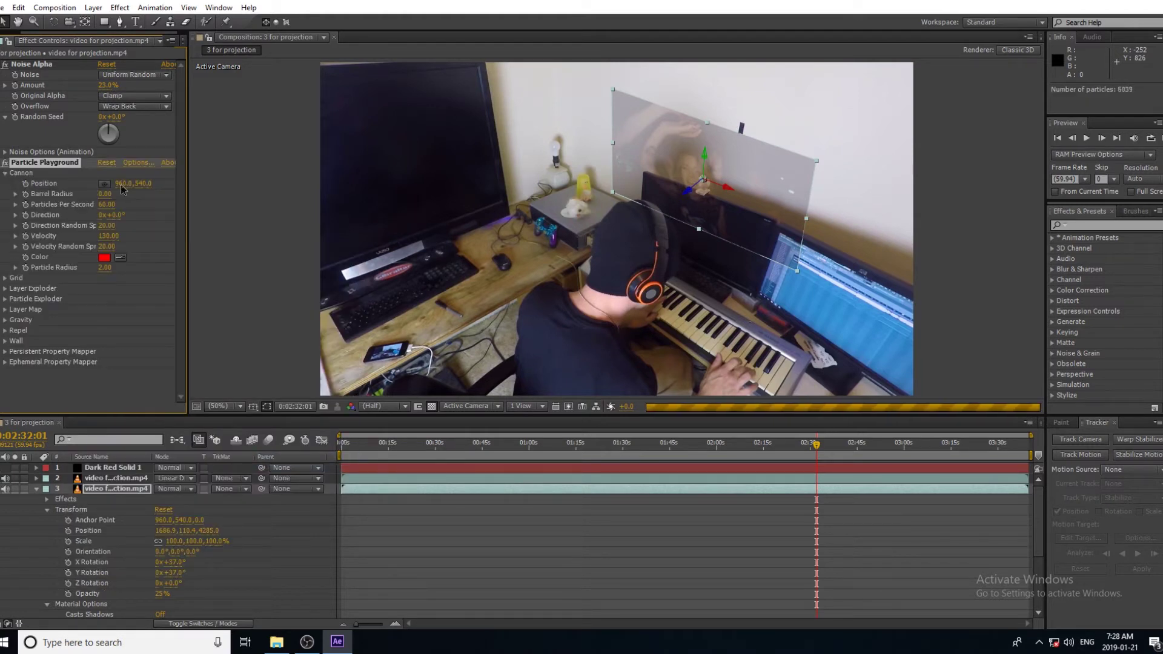
{"action": "left_click_drag", "start_coordinate": [135, 182], "coordinate": [113, 229]}
{"action": "left_click", "coordinate": [60, 162]}
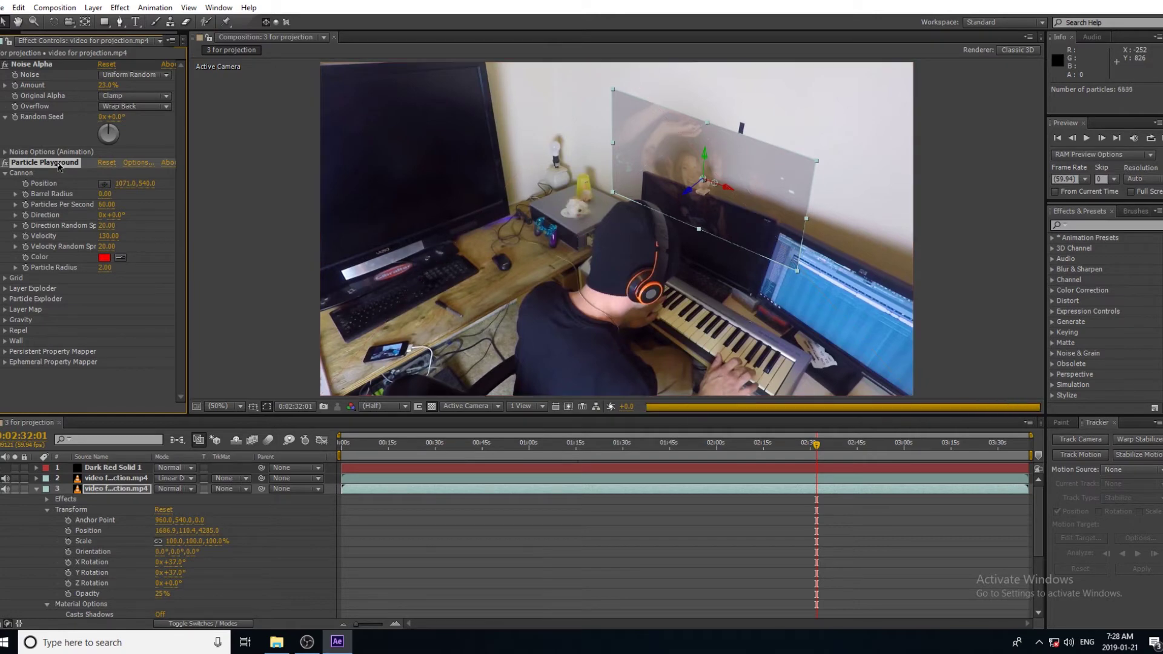
{"action": "key", "text": "Delete"}
Try the CC Lens effect on the lower video layer and undo it.
{"action": "right_click", "coordinate": [66, 237]}
{"action": "mouse_move", "coordinate": [107, 388]}
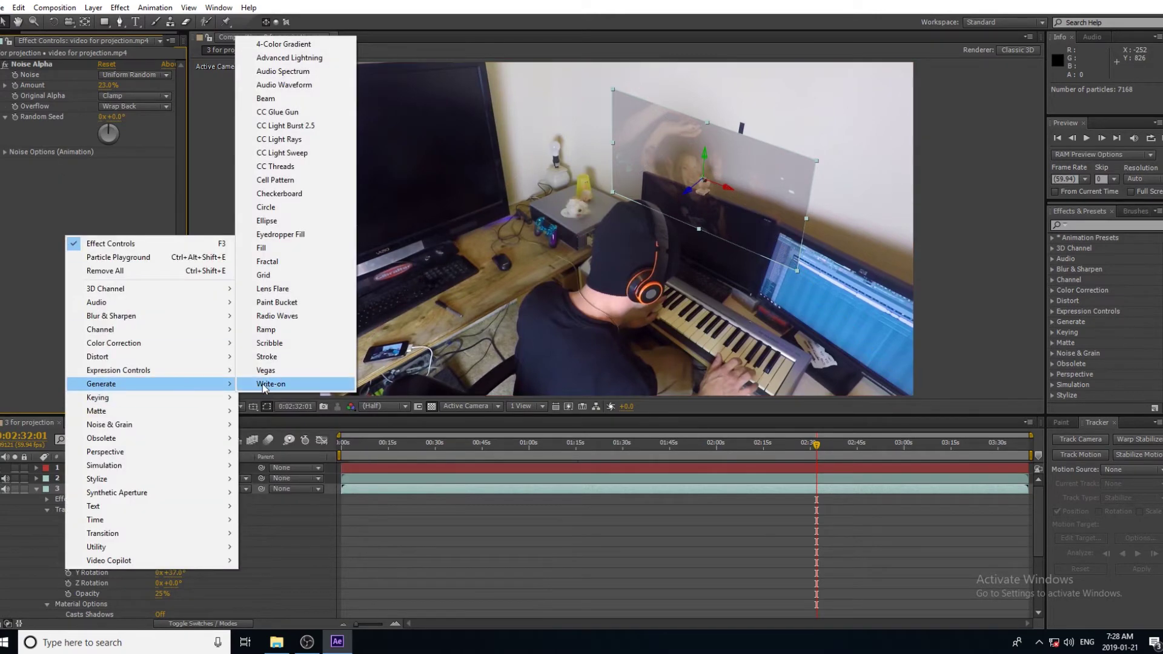
{"action": "mouse_move", "coordinate": [159, 363]}
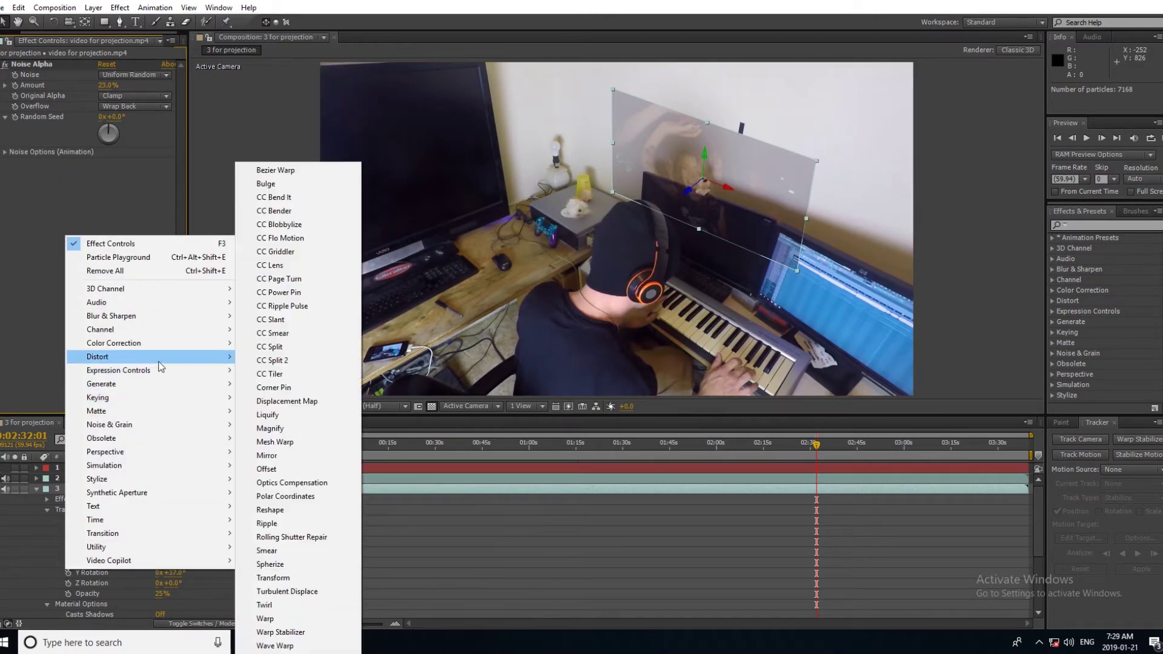
{"action": "key", "text": "Escape"}
{"action": "key", "text": "ctrl+z"}
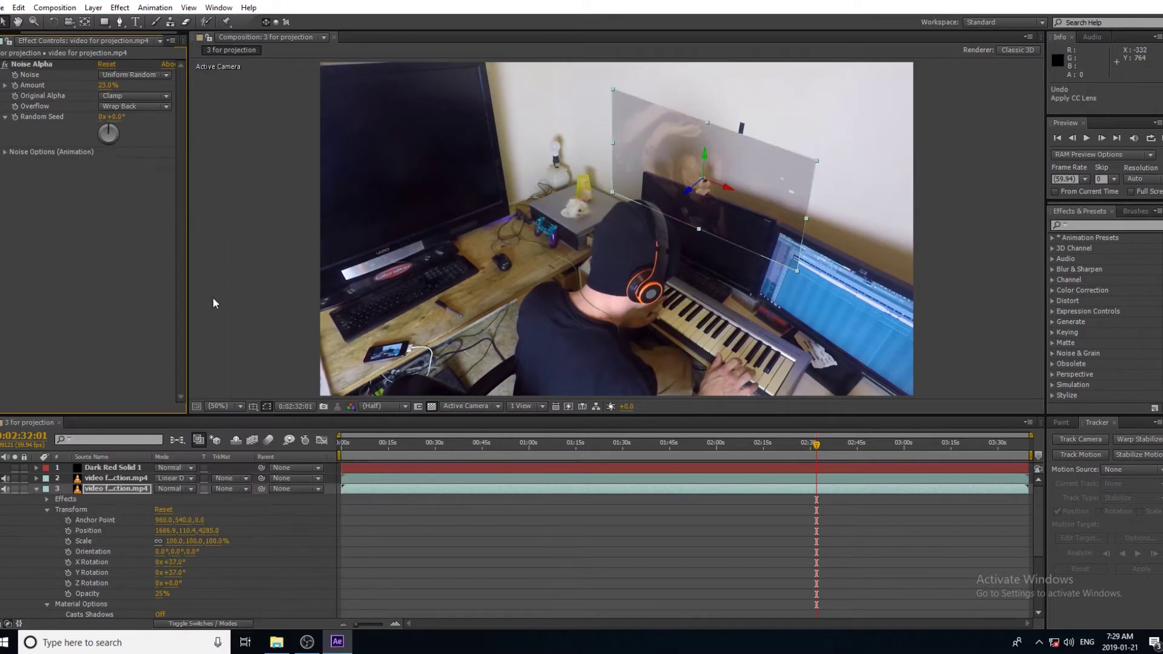
Try the Ripple effect on the lower video layer and remove it.
{"action": "right_click", "coordinate": [92, 260]}
{"action": "mouse_move", "coordinate": [152, 378]}
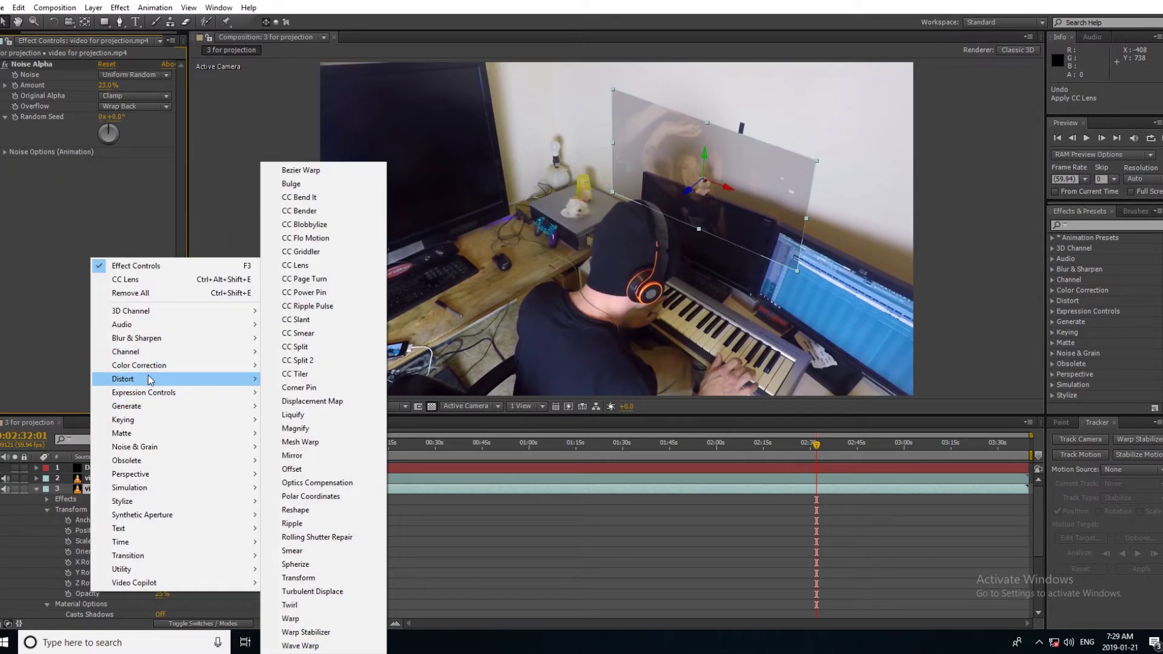
{"action": "left_click", "coordinate": [292, 524]}
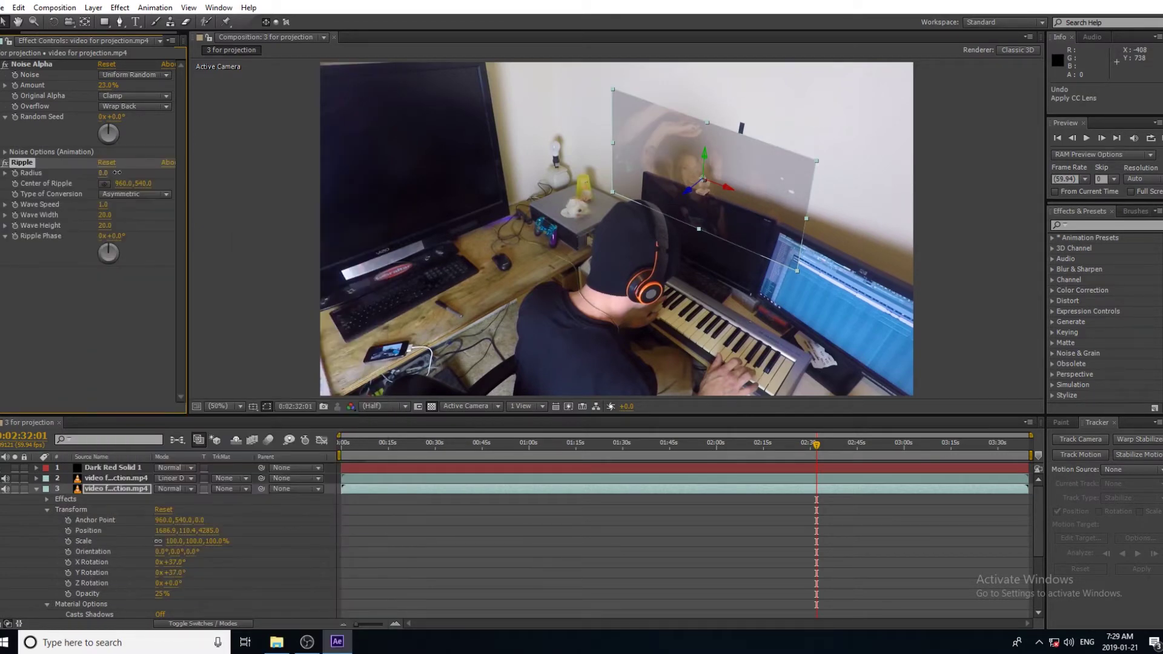
{"action": "key", "text": "Delete"}
Add a Drop Shadow to the lower video layer with Direction 18°, Distance 291 and Softness 190.
{"action": "right_click", "coordinate": [72, 261]}
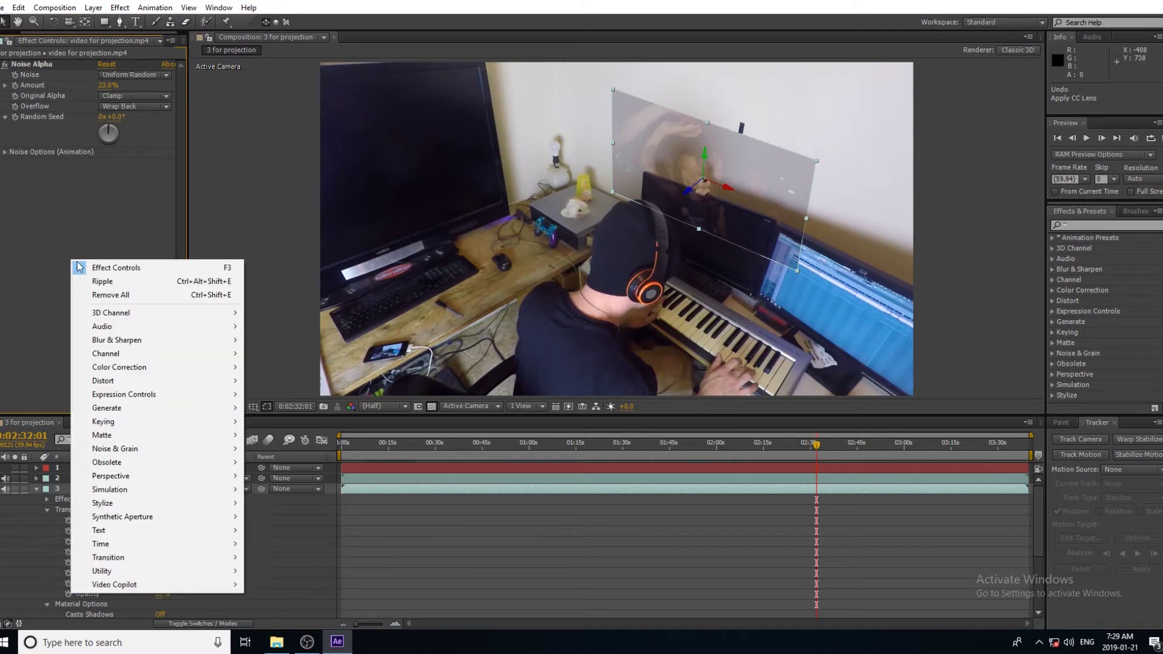
{"action": "mouse_move", "coordinate": [117, 477]}
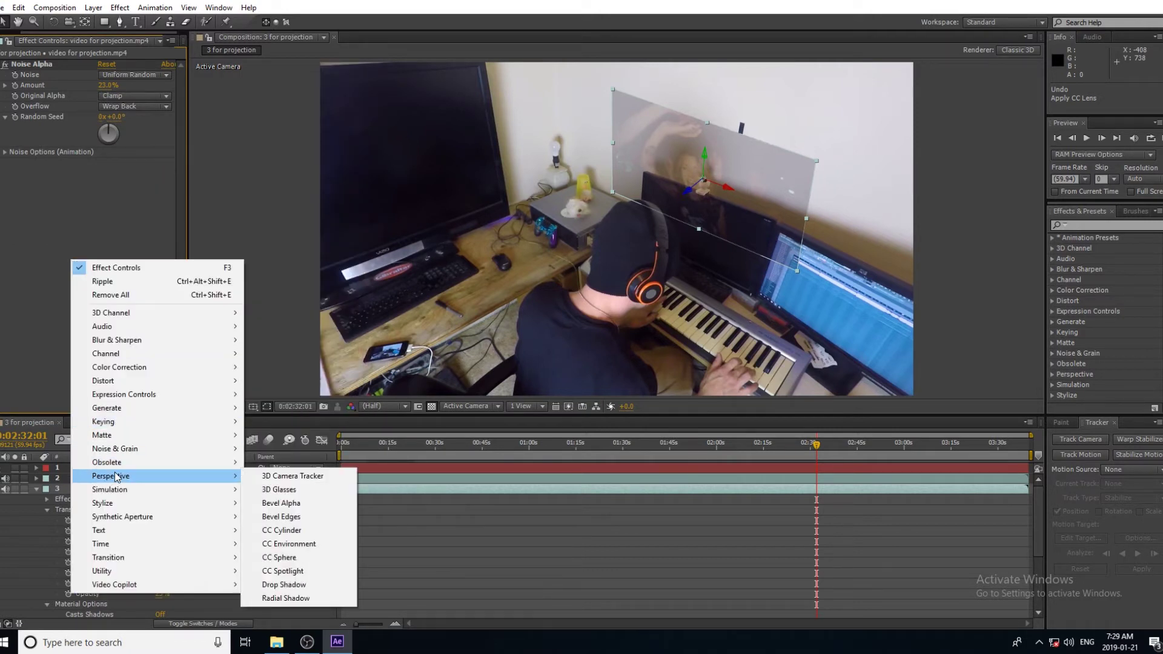
{"action": "left_click", "coordinate": [283, 585]}
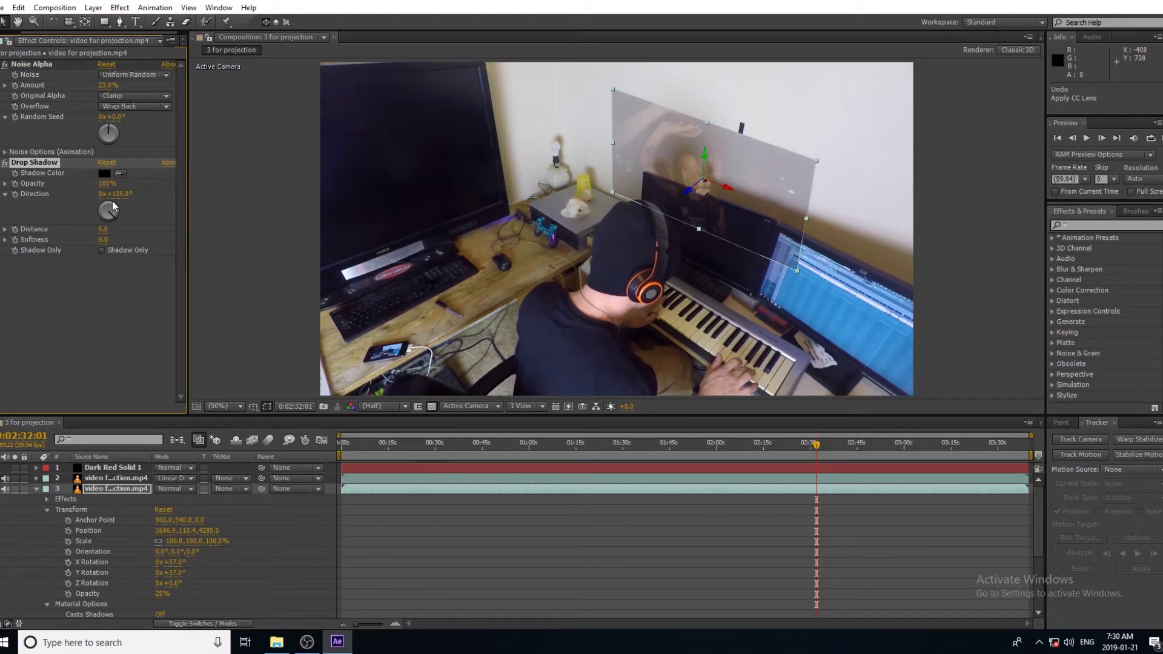
{"action": "left_click_drag", "start_coordinate": [103, 230], "coordinate": [98, 270]}
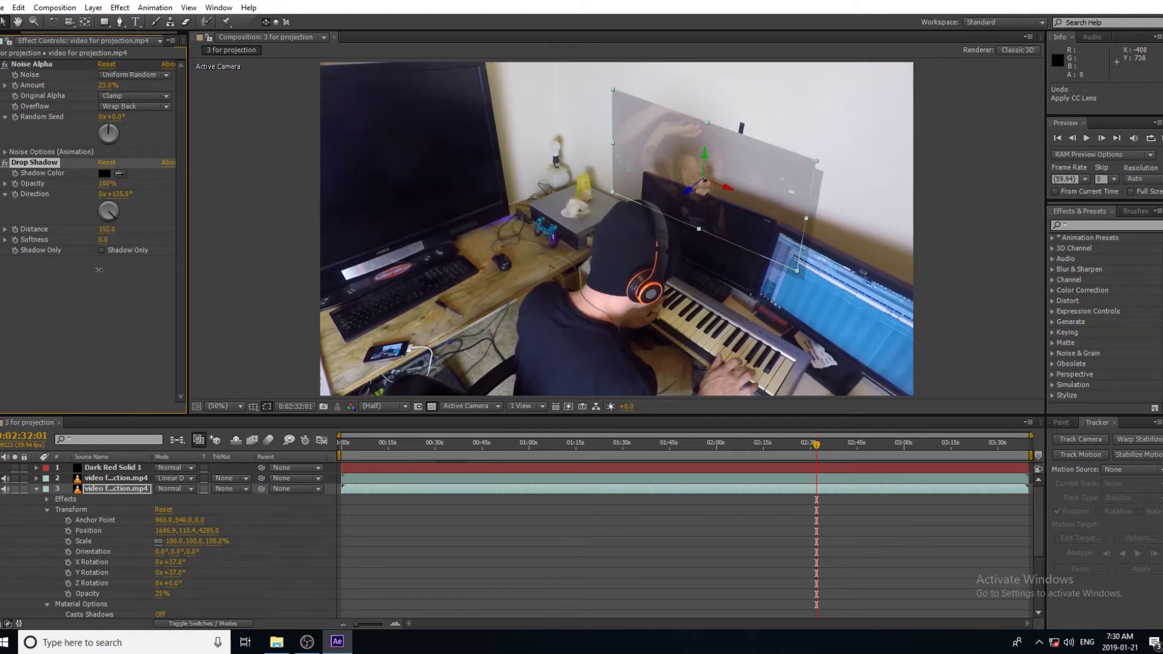
{"action": "left_click_drag", "start_coordinate": [109, 205], "coordinate": [169, 212]}
{"action": "left_click_drag", "start_coordinate": [103, 239], "coordinate": [171, 232]}
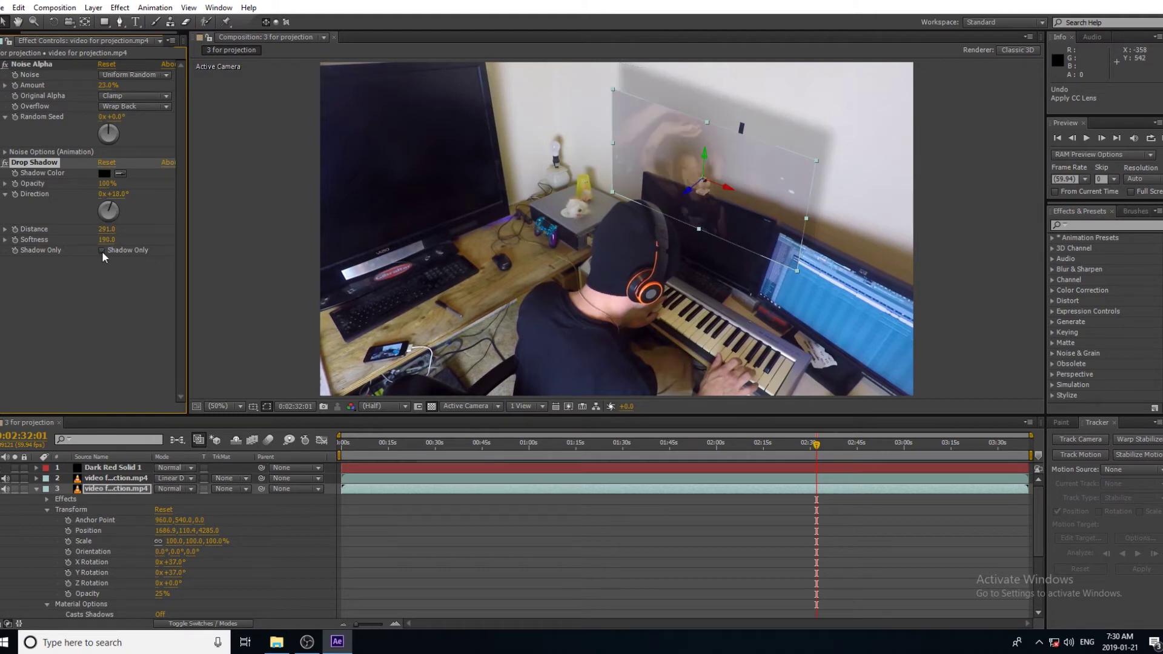
Try CC Radial Blur with Type Scratch and Amount 34 ahead of the Drop Shadow on the lower video layer, and remove it.
{"action": "right_click", "coordinate": [96, 292]}
{"action": "mouse_move", "coordinate": [141, 373]}
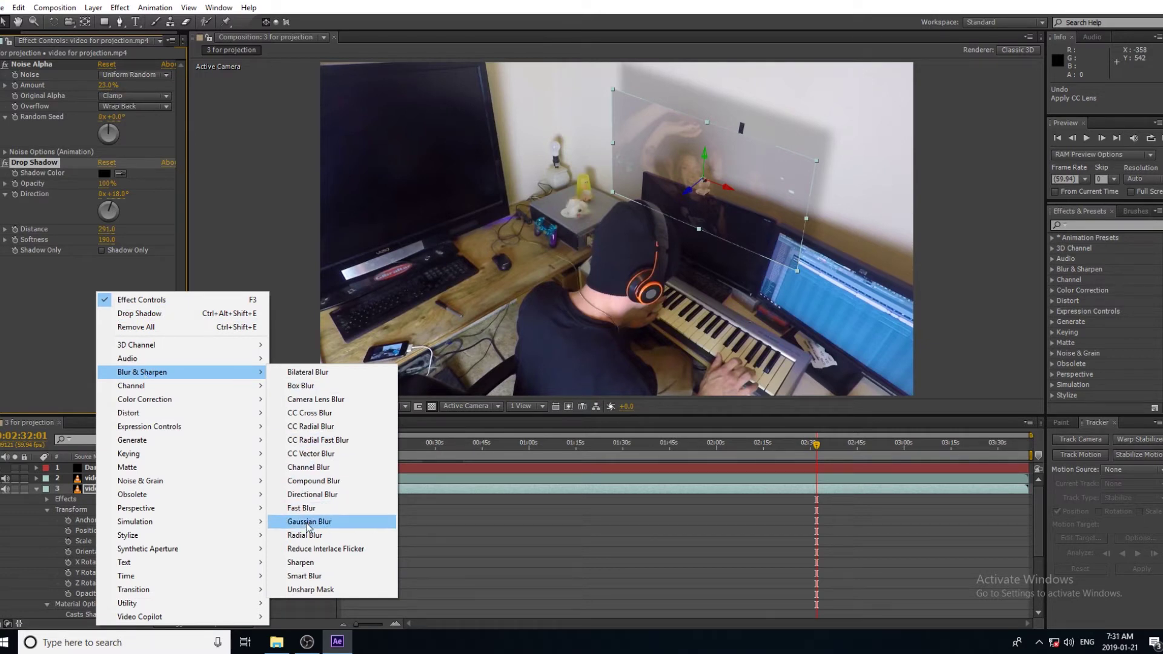
{"action": "left_click", "coordinate": [309, 426]}
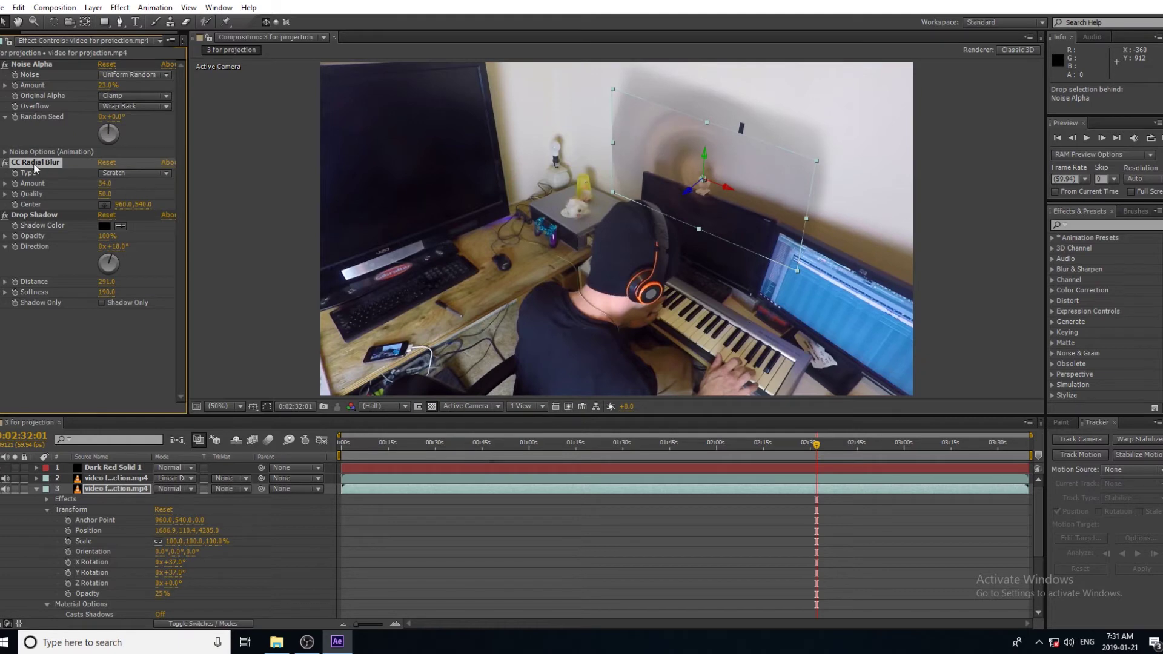
{"action": "left_click", "coordinate": [36, 163]}
{"action": "key", "text": "Delete"}
Try the Reshape effect at 77% on the lower video layer and remove it.
{"action": "right_click", "coordinate": [68, 290]}
{"action": "mouse_move", "coordinate": [119, 394]}
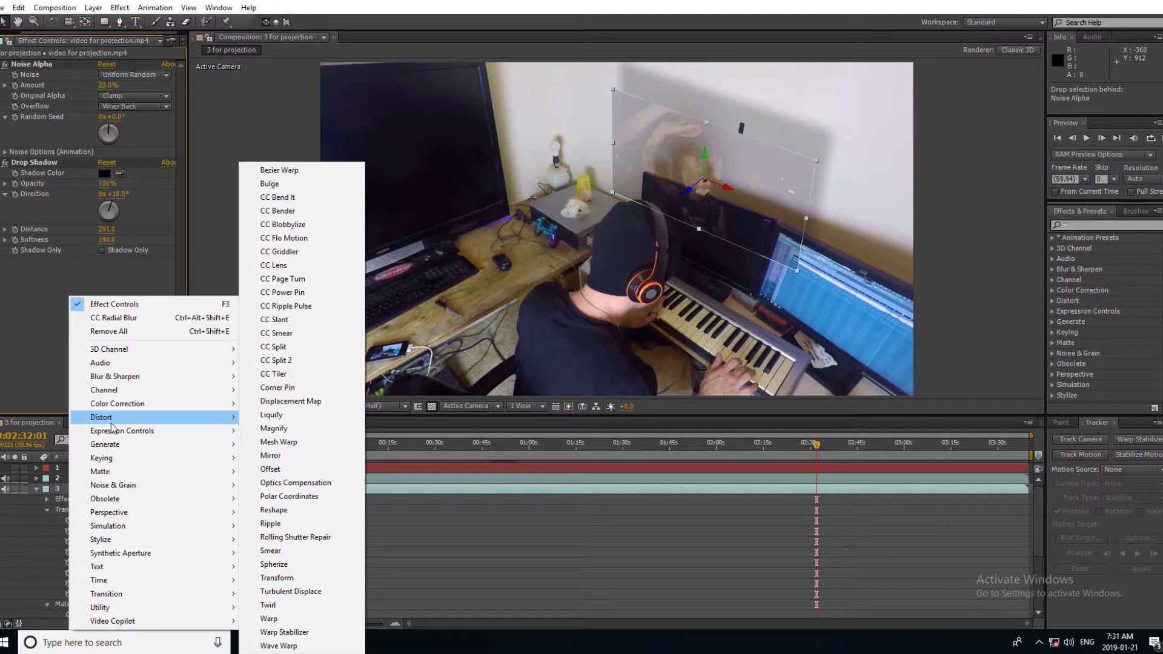
{"action": "left_click", "coordinate": [274, 509]}
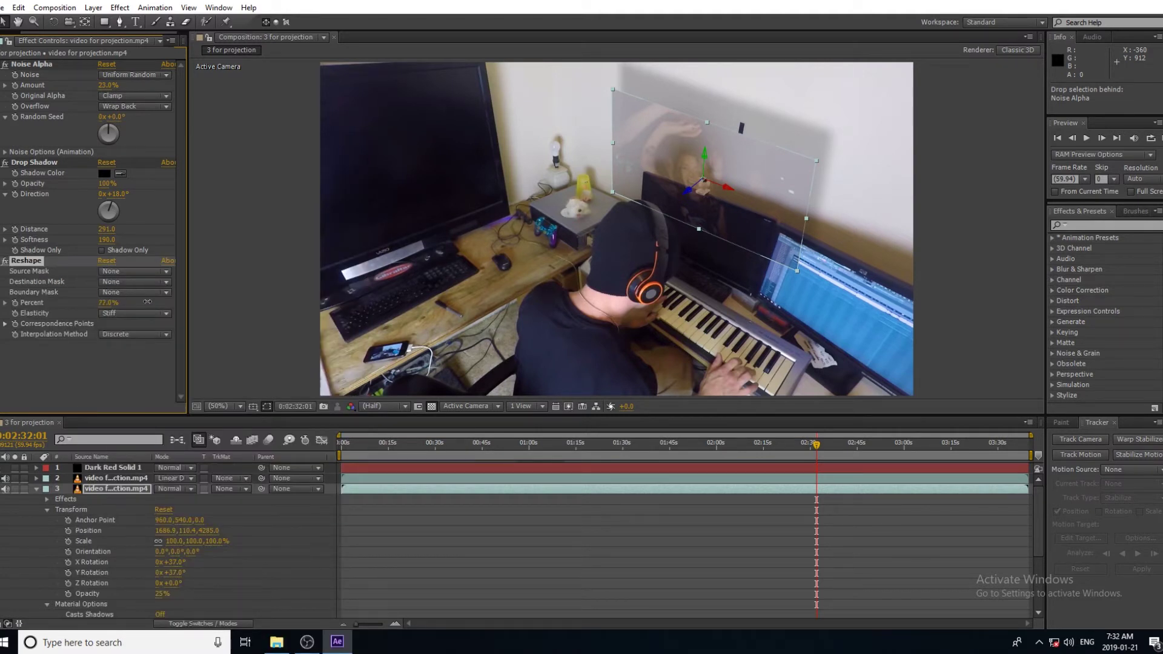
{"action": "key", "text": "Delete"}
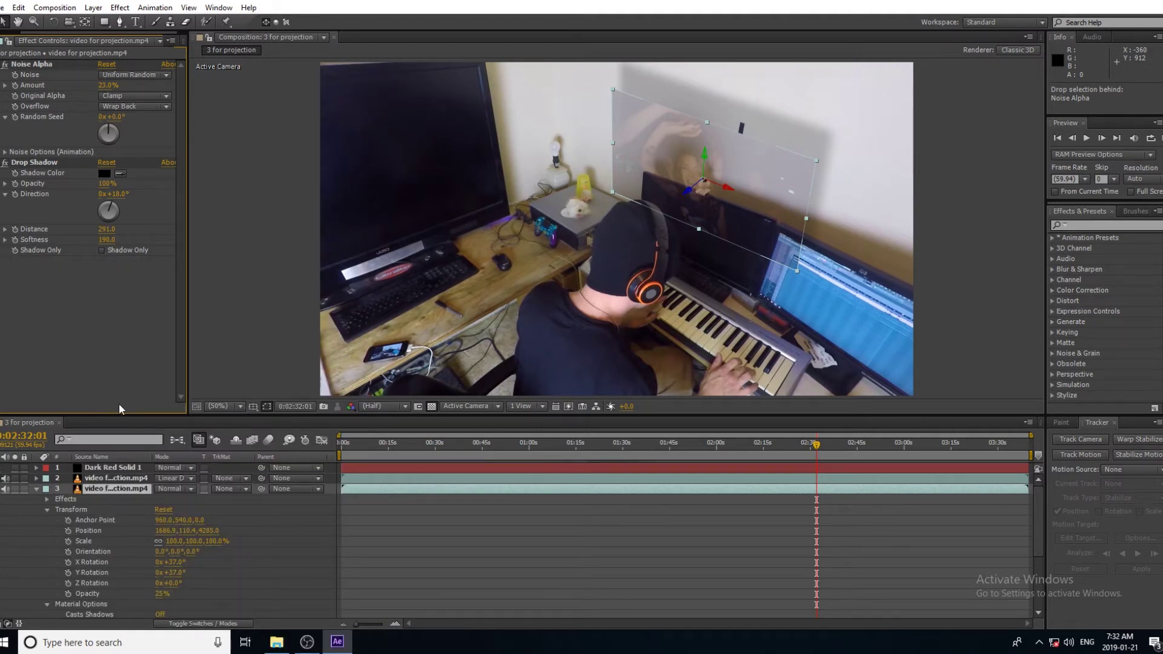
Add a Box Blur effect with a Blur Radius of 28 to the lower video layer.
{"action": "right_click", "coordinate": [79, 325]}
{"action": "mouse_move", "coordinate": [90, 354]}
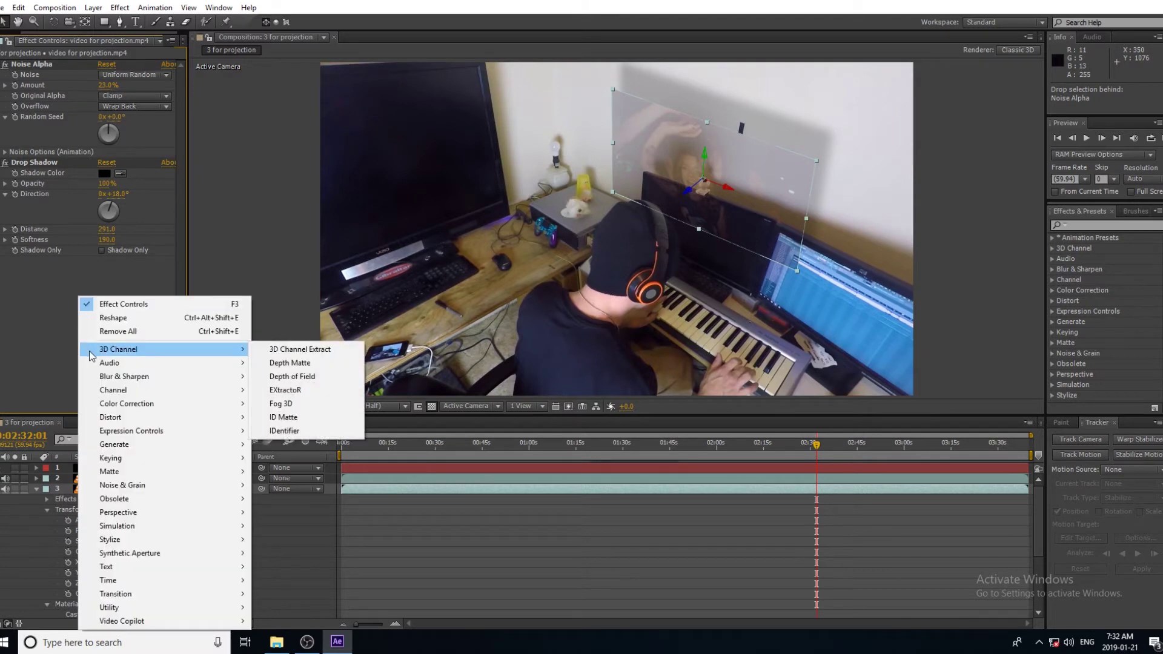
{"action": "mouse_move", "coordinate": [98, 382]}
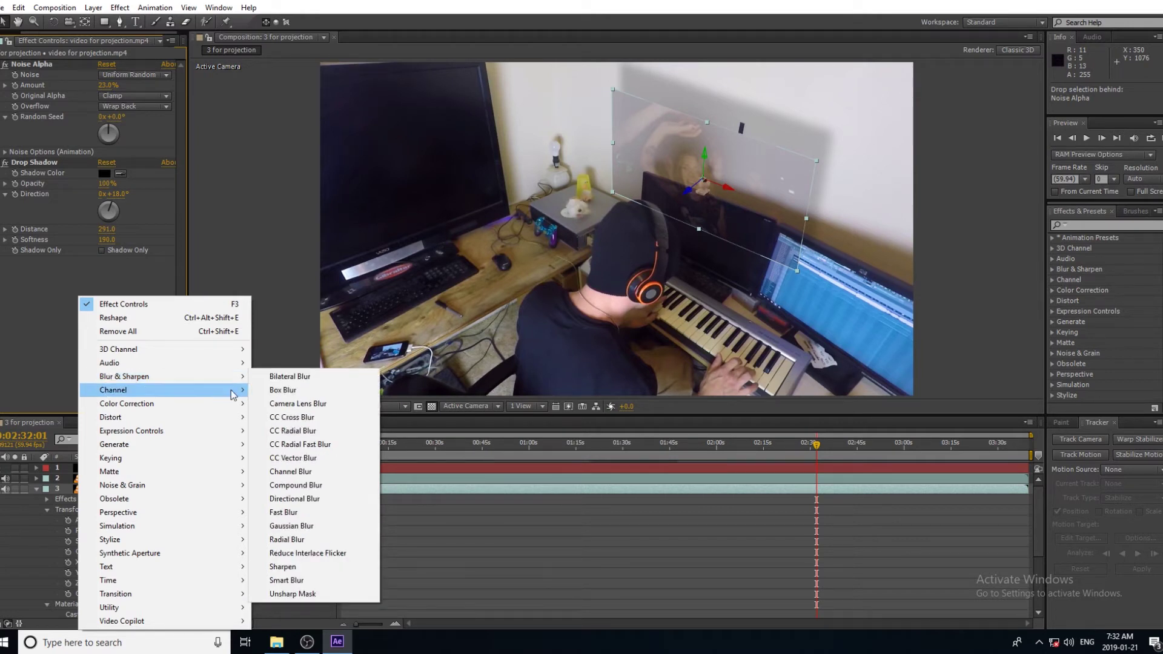
{"action": "left_click", "coordinate": [285, 390]}
{"action": "left_click_drag", "start_coordinate": [108, 271], "coordinate": [117, 273]}
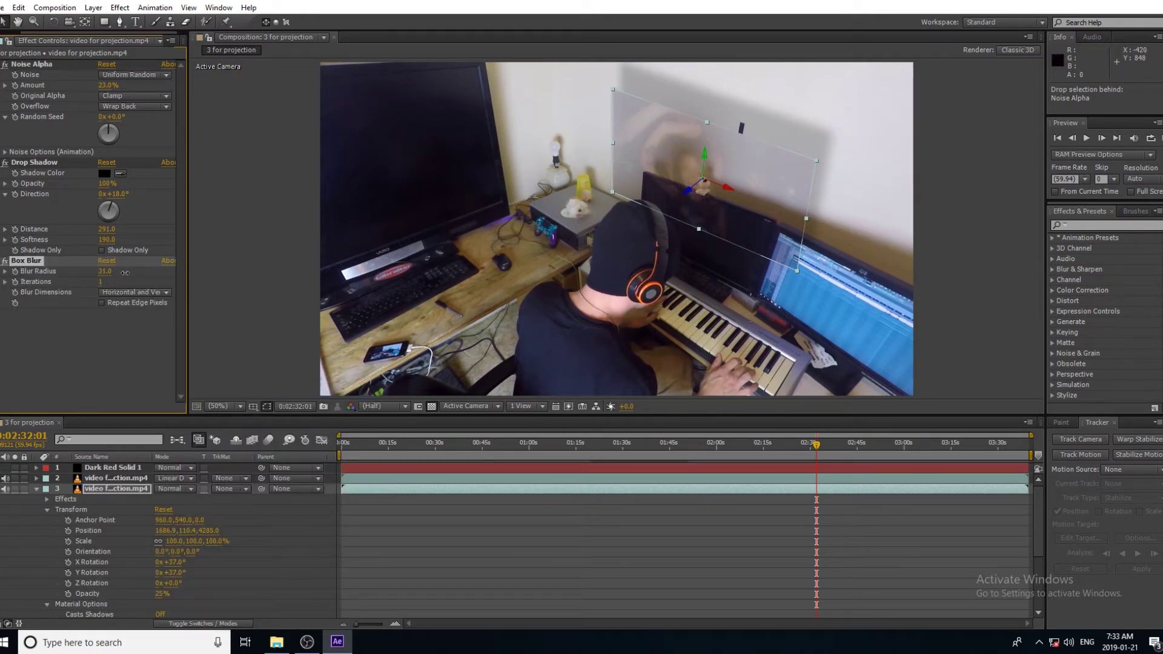
Show the upper video layer again and align the lower one with it at Position 1570.1, 57.4, 4355.3.
{"action": "left_click", "coordinate": [5, 478]}
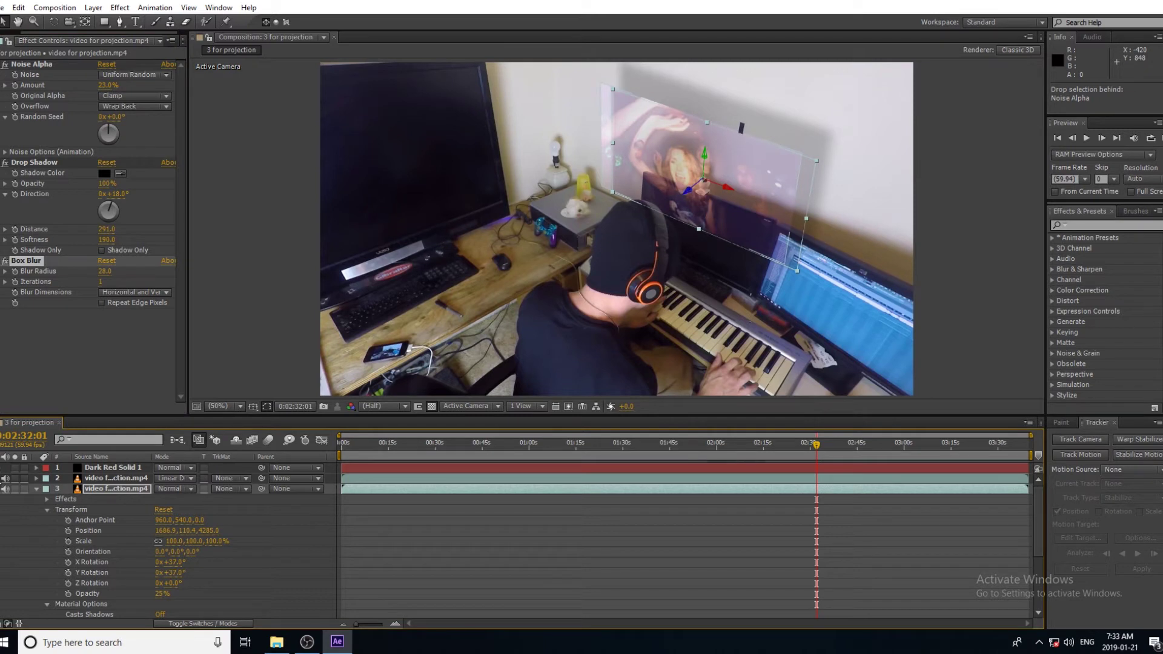
{"action": "left_click_drag", "start_coordinate": [705, 177], "coordinate": [686, 171]}
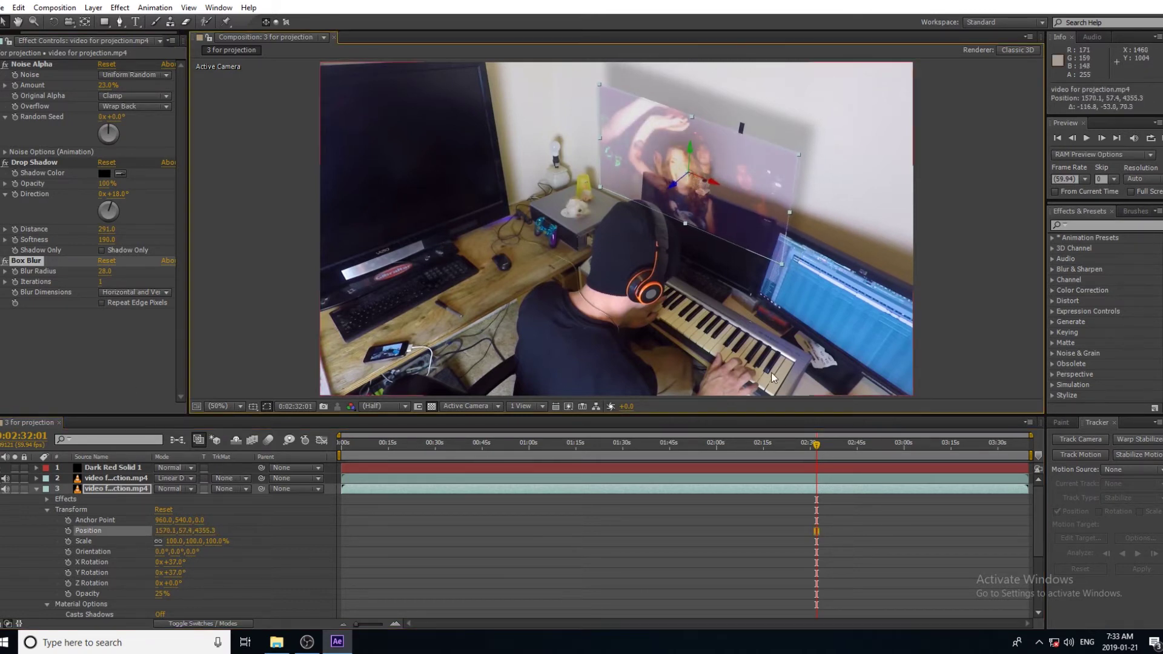
Place Box Blur ahead of Drop Shadow with 8 Iterations, and preview the composition.
{"action": "left_click_drag", "start_coordinate": [38, 269], "coordinate": [44, 159]}
{"action": "left_click_drag", "start_coordinate": [114, 183], "coordinate": [107, 183]}
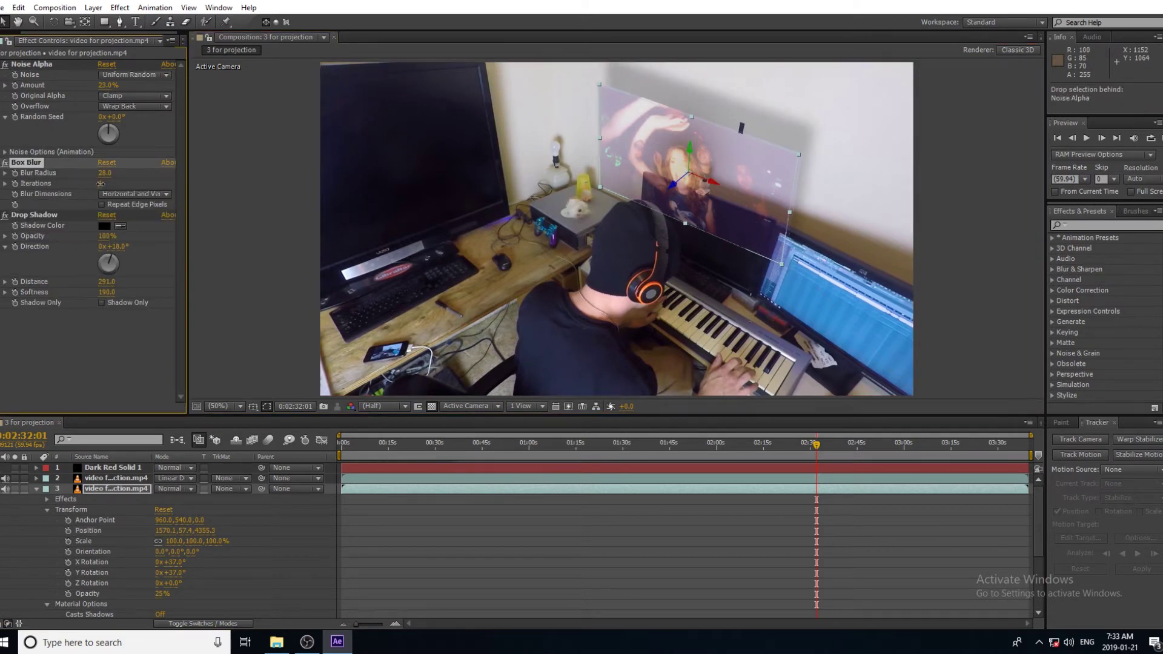
{"action": "left_click", "coordinate": [1086, 138]}
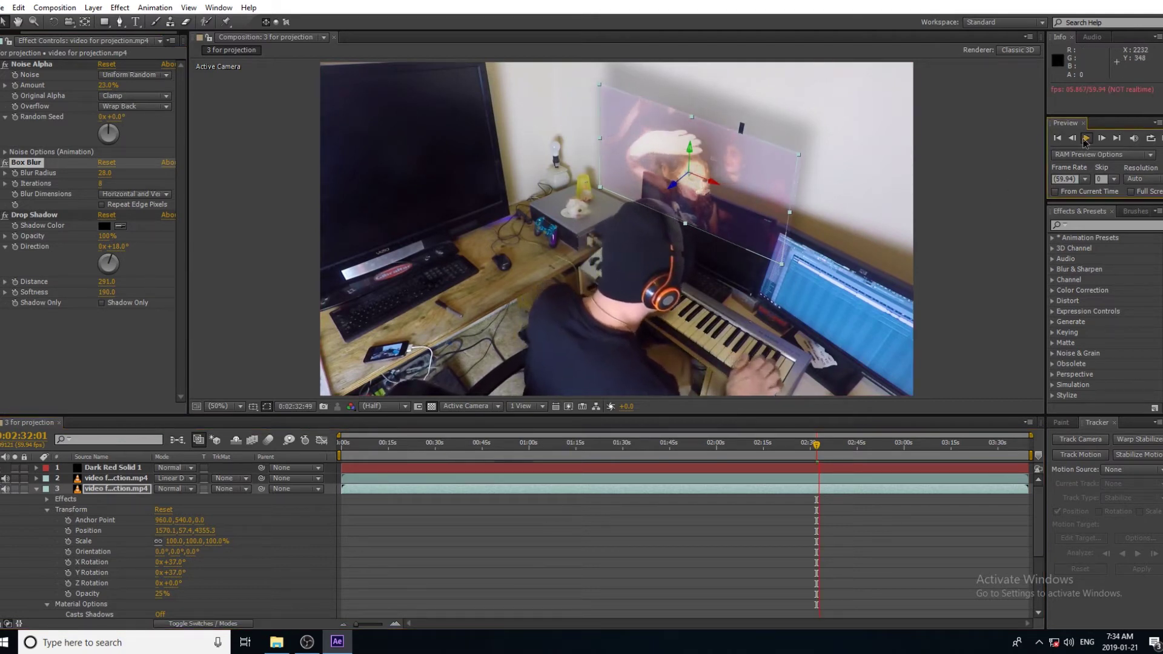
{"action": "key", "text": "space"}
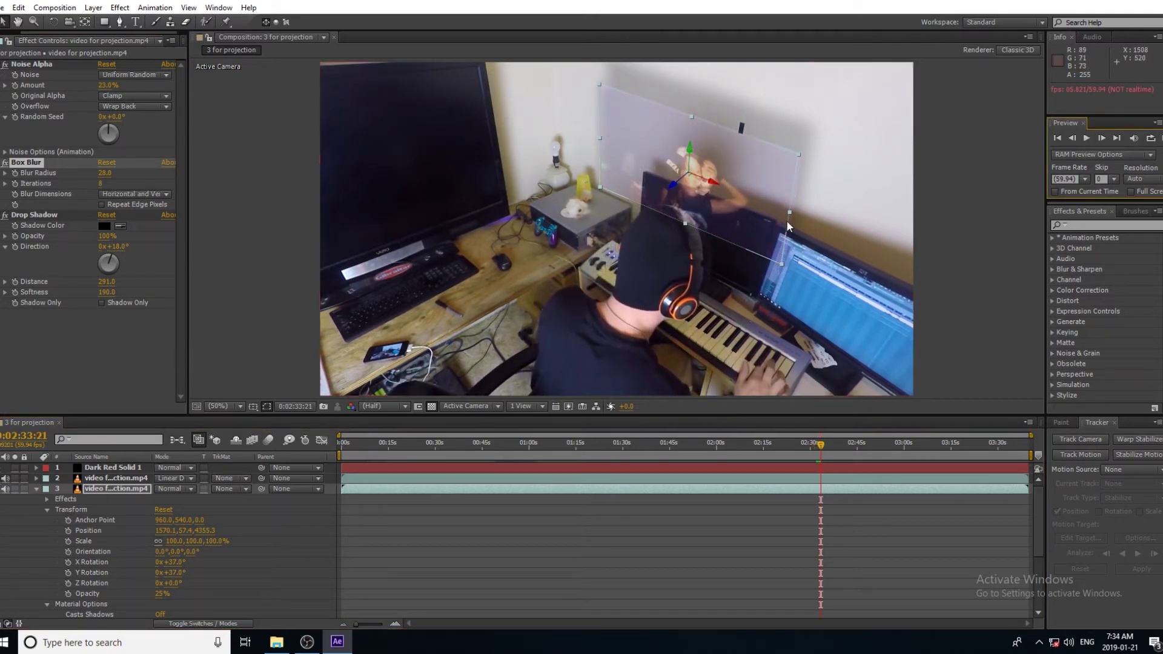
Move both video layers up on the wall together, bringing the lower one to a Y Position of -189.6.
{"action": "left_click", "coordinate": [116, 478]}
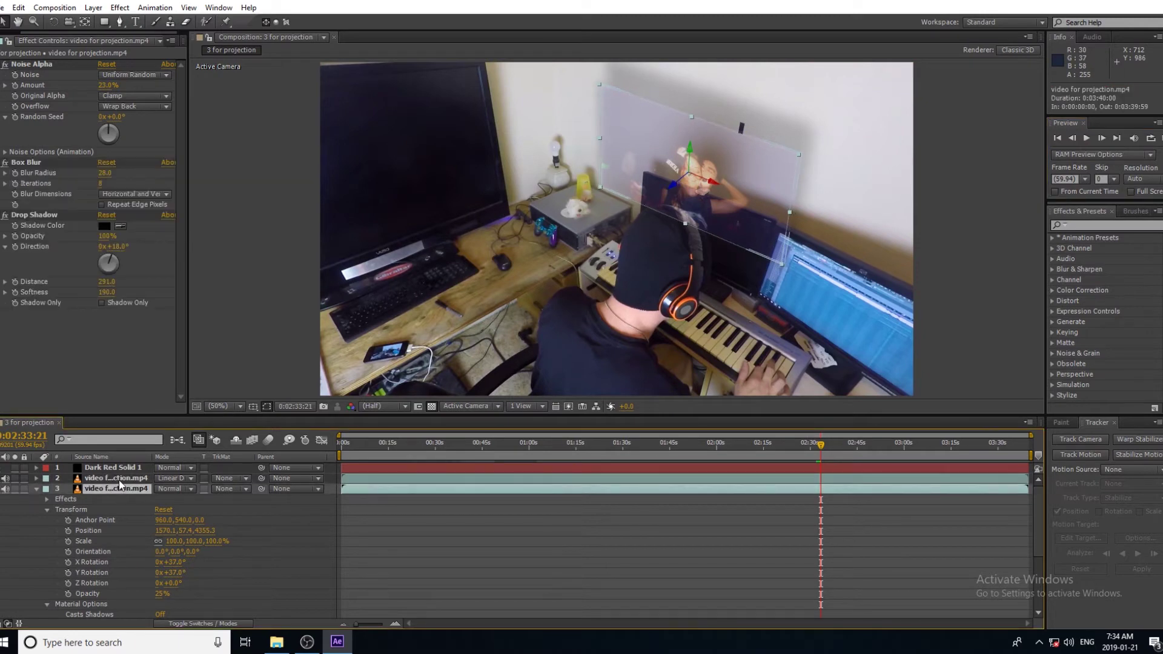
{"action": "left_click", "coordinate": [118, 488], "text": "shift"}
{"action": "left_click_drag", "start_coordinate": [189, 531], "coordinate": [34, 527]}
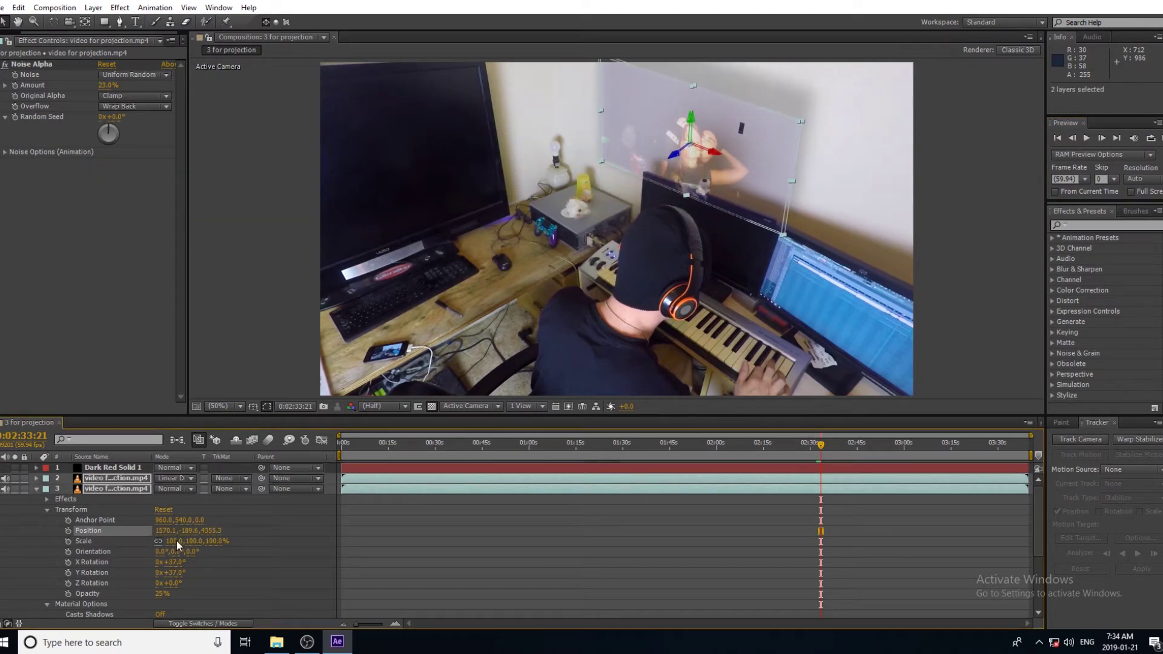
Try different X and Y Rotation values on both video layers and undo them.
{"action": "key", "text": "ctrl+z"}
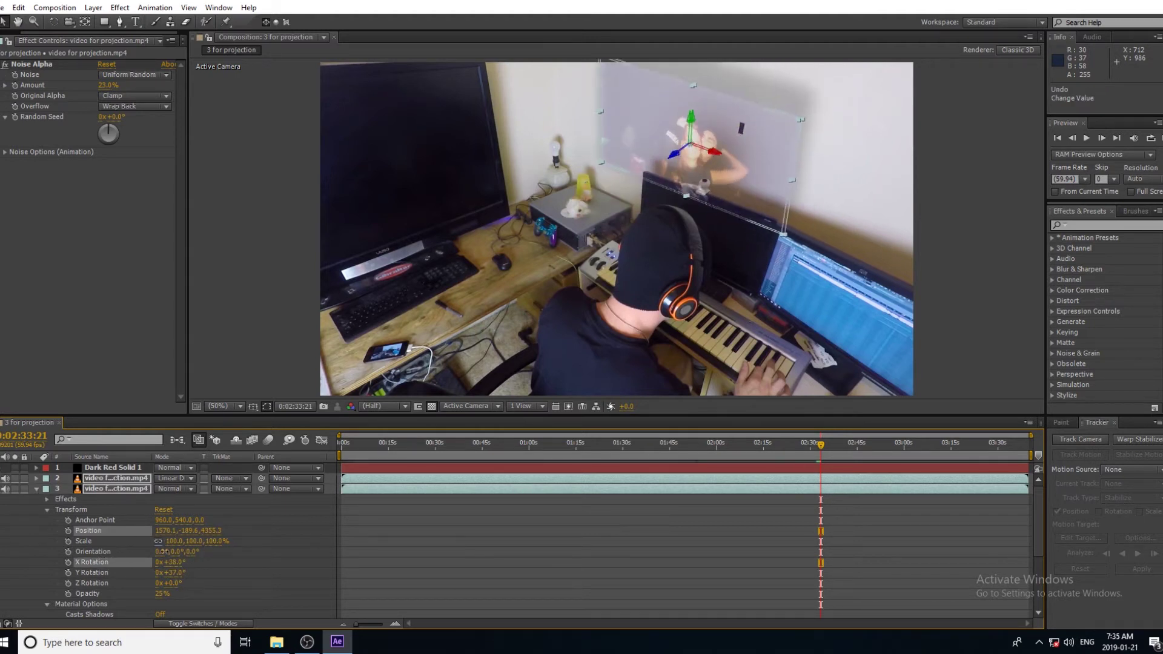
{"action": "left_click_drag", "start_coordinate": [173, 572], "coordinate": [165, 600]}
{"action": "scroll", "coordinate": [237, 603], "scroll_direction": "down", "scroll_amount": 1}
{"action": "scroll", "coordinate": [238, 602], "scroll_direction": "up", "scroll_amount": 1}
Check the Element effect's Output settings on the Dark Red Solid 1 layer and delete that layer.
{"action": "left_click", "coordinate": [118, 467]}
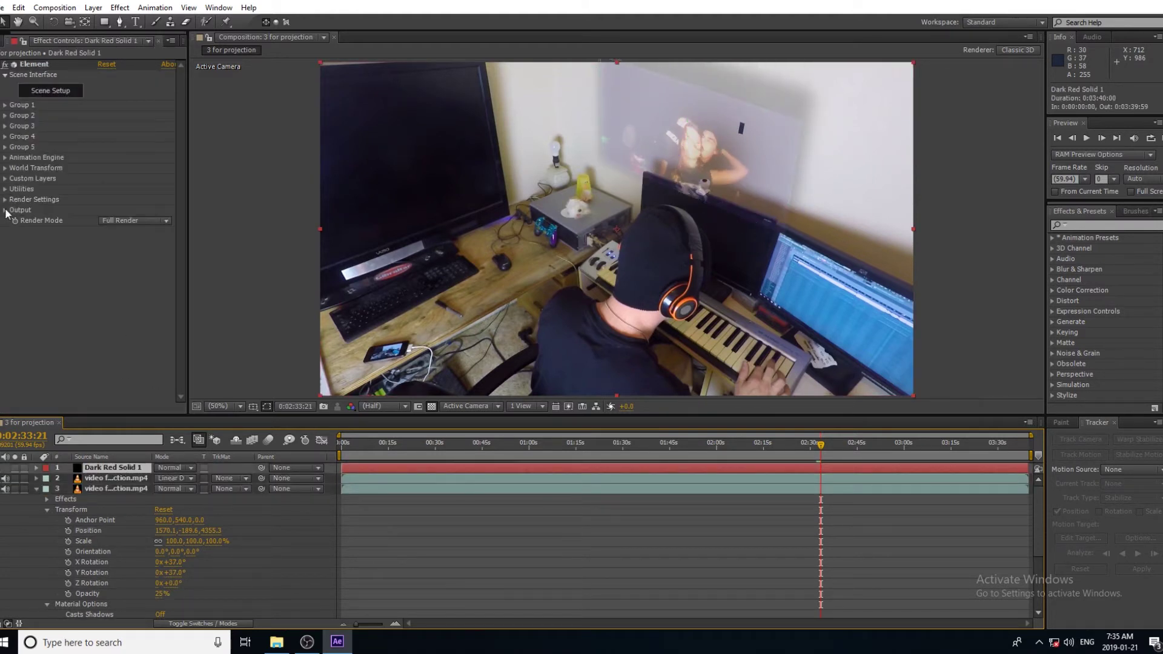
{"action": "left_click", "coordinate": [6, 211]}
{"action": "left_click", "coordinate": [6, 211]}
{"action": "key", "text": "Delete"}
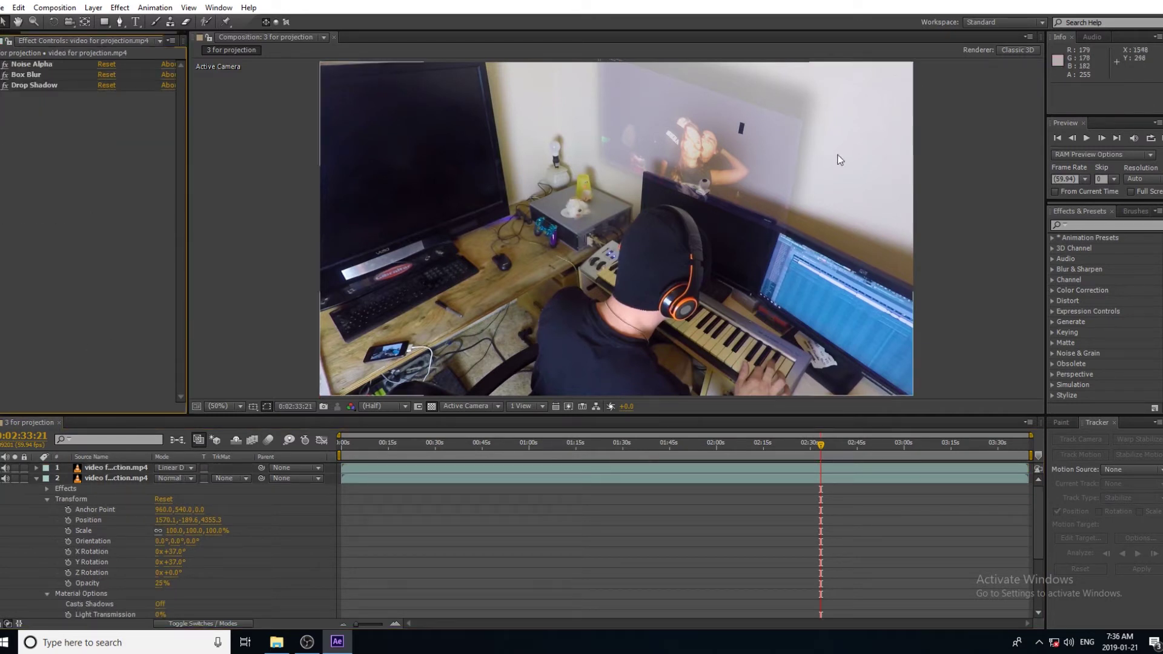
Reduce the lower video layer's Box Blur Radius to 7 with the upper video layer hidden, and show the upper layer again.
{"action": "left_click", "coordinate": [5, 468]}
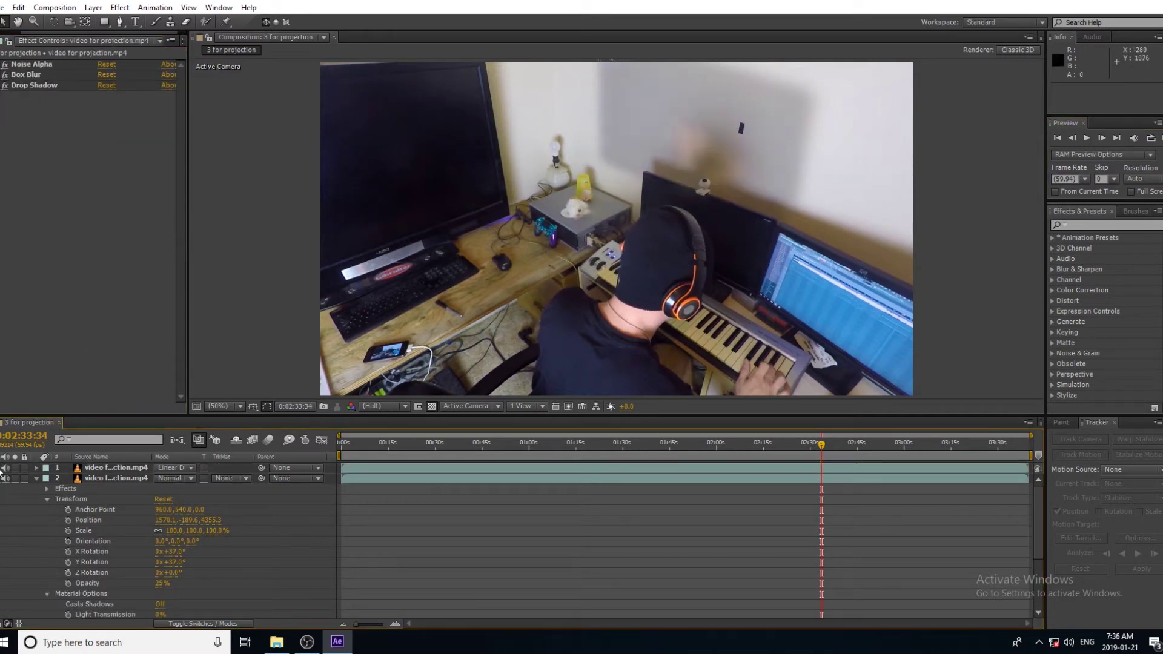
{"action": "left_click", "coordinate": [90, 479]}
{"action": "left_click", "coordinate": [6, 74]}
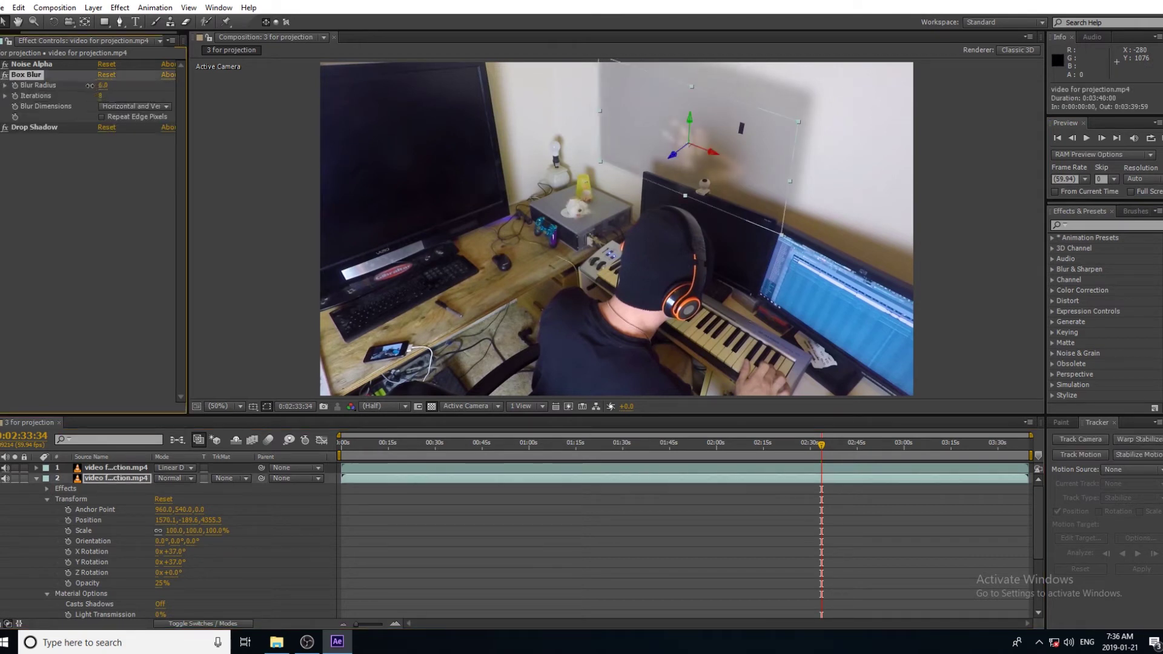
{"action": "left_click", "coordinate": [4, 469]}
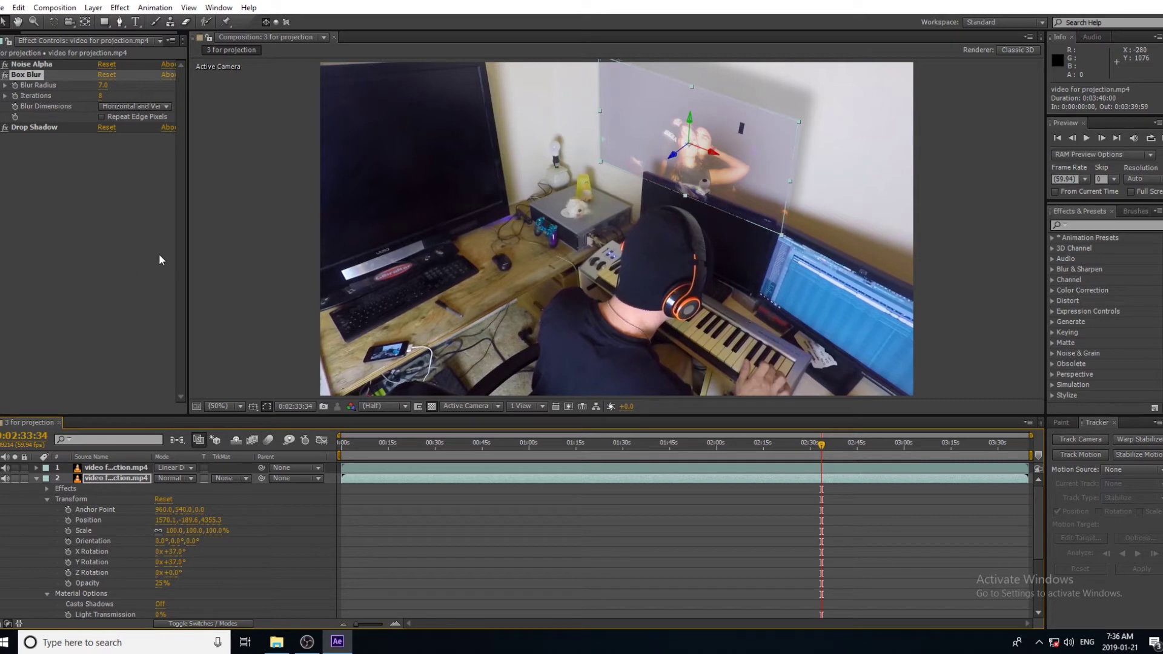
{"action": "left_click", "coordinate": [97, 468]}
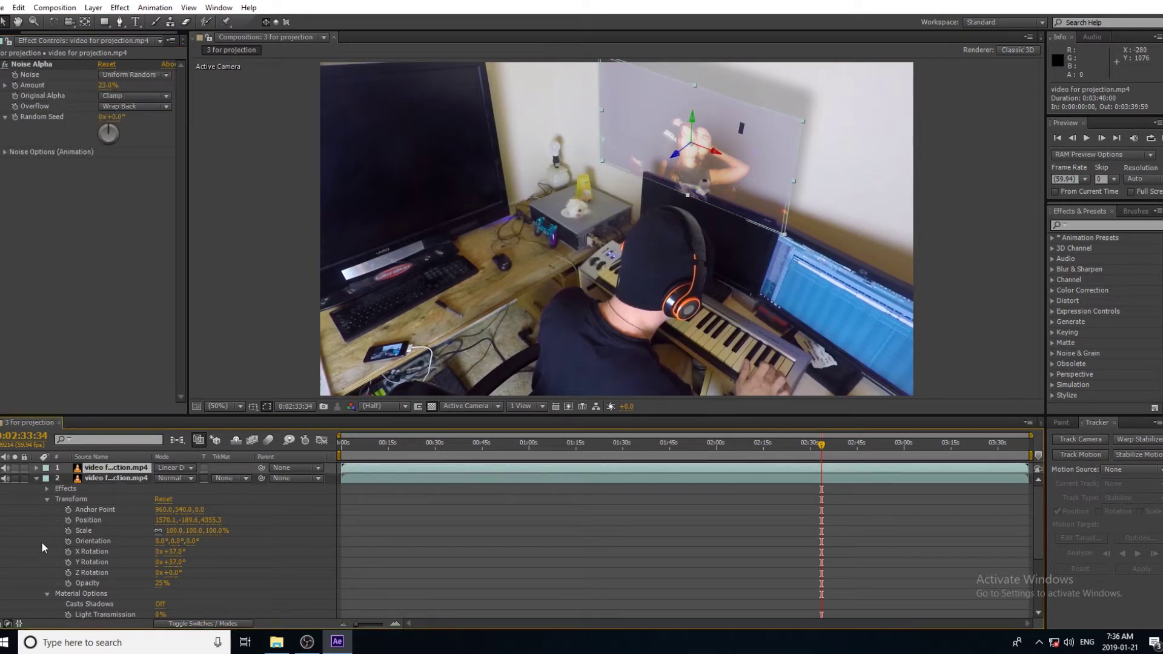
{"action": "left_click", "coordinate": [95, 488]}
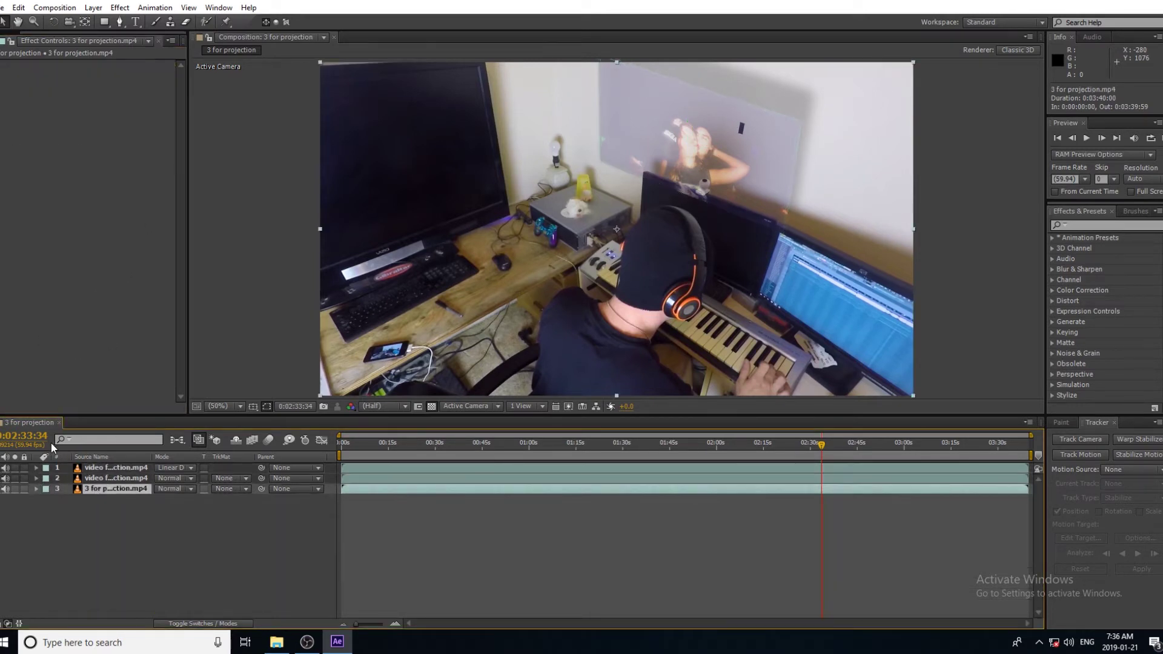
{"action": "right_click", "coordinate": [125, 230]}
{"action": "left_click", "coordinate": [1077, 226]}
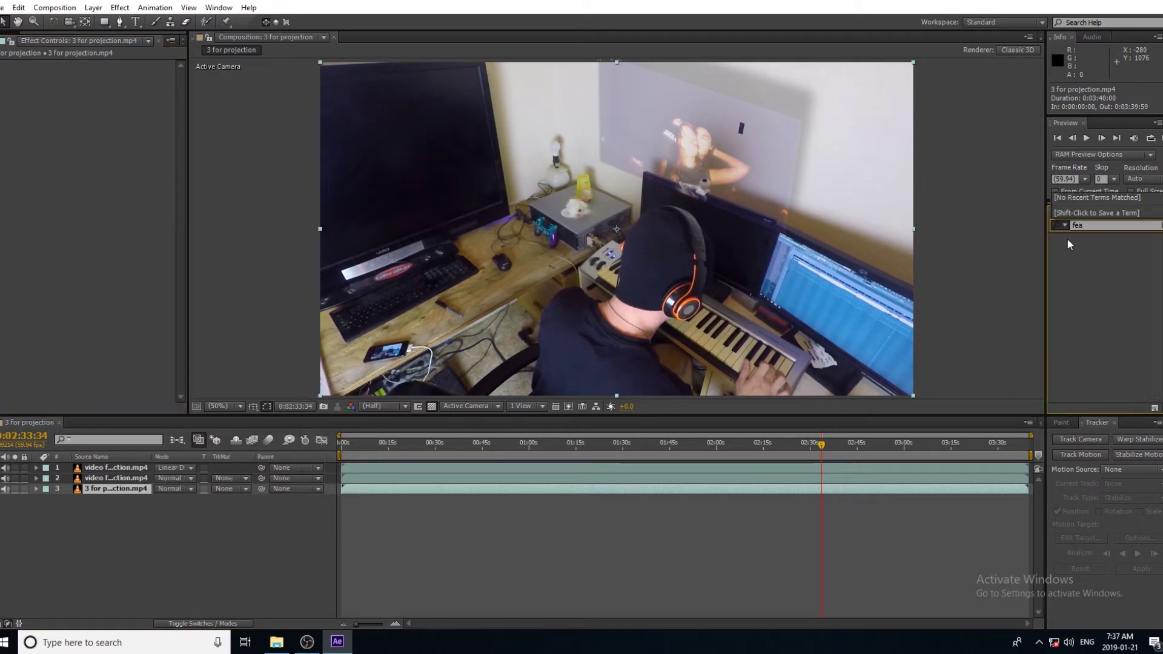
{"action": "type", "text": "f"}
{"action": "key", "text": "BackSpace"}
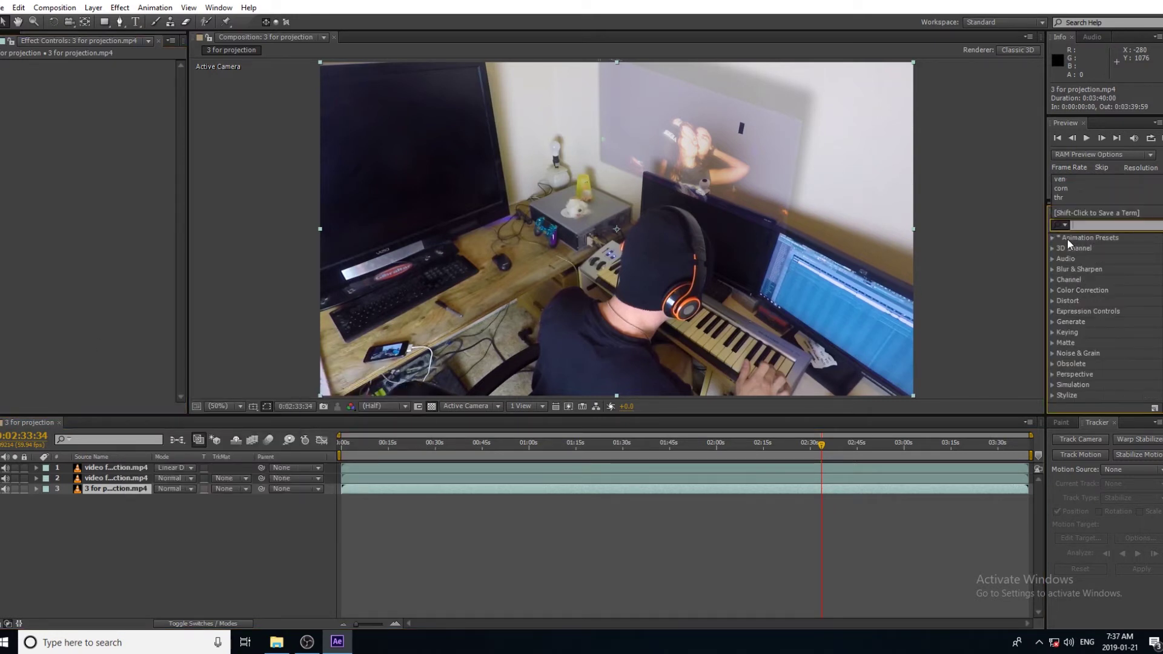
Hide the 3 for projection.mp4 base layer and activate the Pen tool for masking the projected video.
{"action": "left_click", "coordinate": [2, 488]}
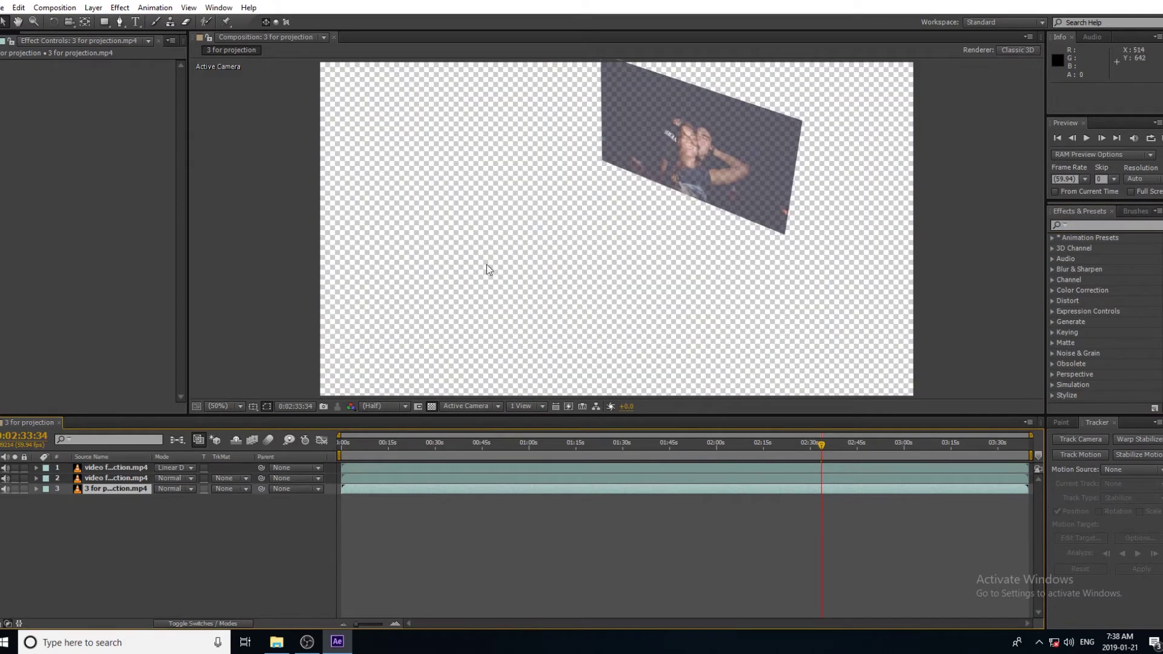
{"action": "scroll", "coordinate": [614, 224], "scroll_direction": "down", "scroll_amount": 2}
{"action": "left_click_drag", "start_coordinate": [592, 143], "coordinate": [561, 212]}
{"action": "scroll", "coordinate": [622, 248], "scroll_direction": "up", "scroll_amount": 2}
{"action": "key", "text": "g"}
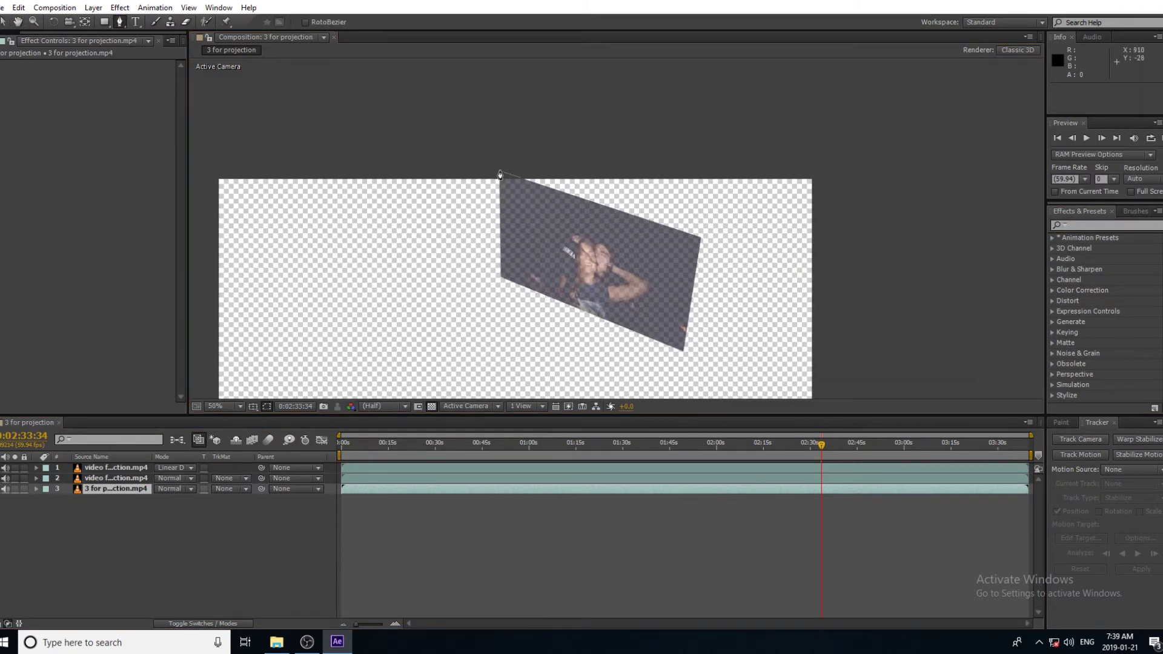
Try a four-corner mask around the projection on the 3 for projection.mp4 layer, try it on the upper video layer, and undo that transfer.
{"action": "left_click", "coordinate": [498, 170]}
{"action": "left_click", "coordinate": [701, 237]}
{"action": "left_click", "coordinate": [683, 350]}
{"action": "left_click", "coordinate": [501, 277]}
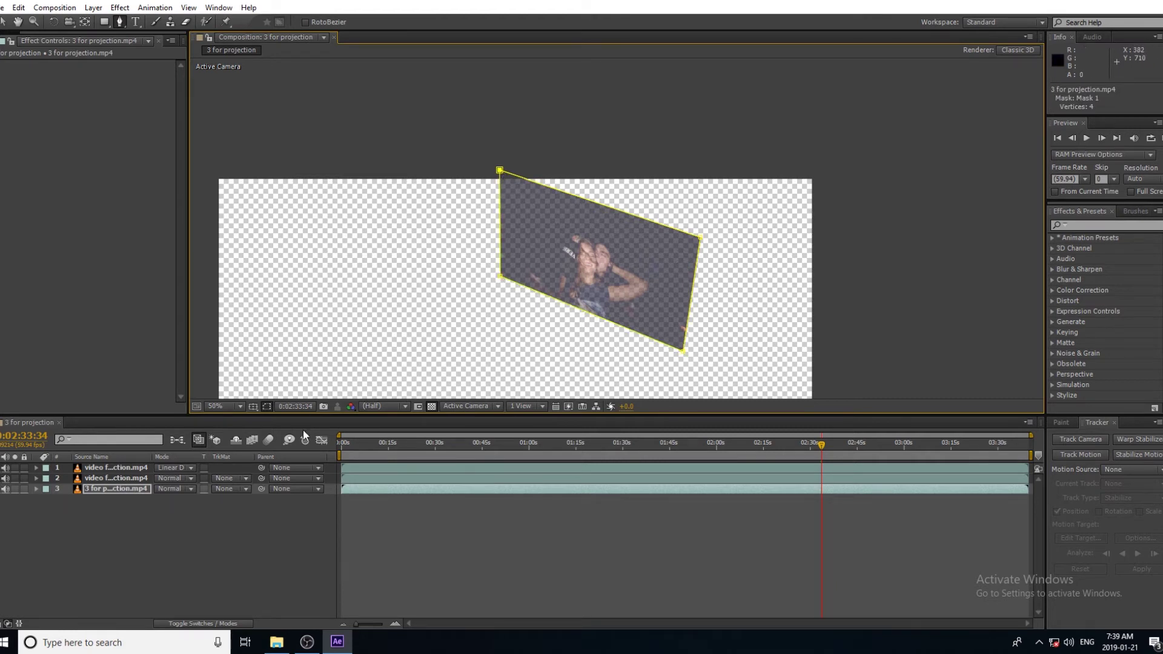
{"action": "left_click", "coordinate": [107, 490]}
{"action": "key", "text": "ctrl+Right"}
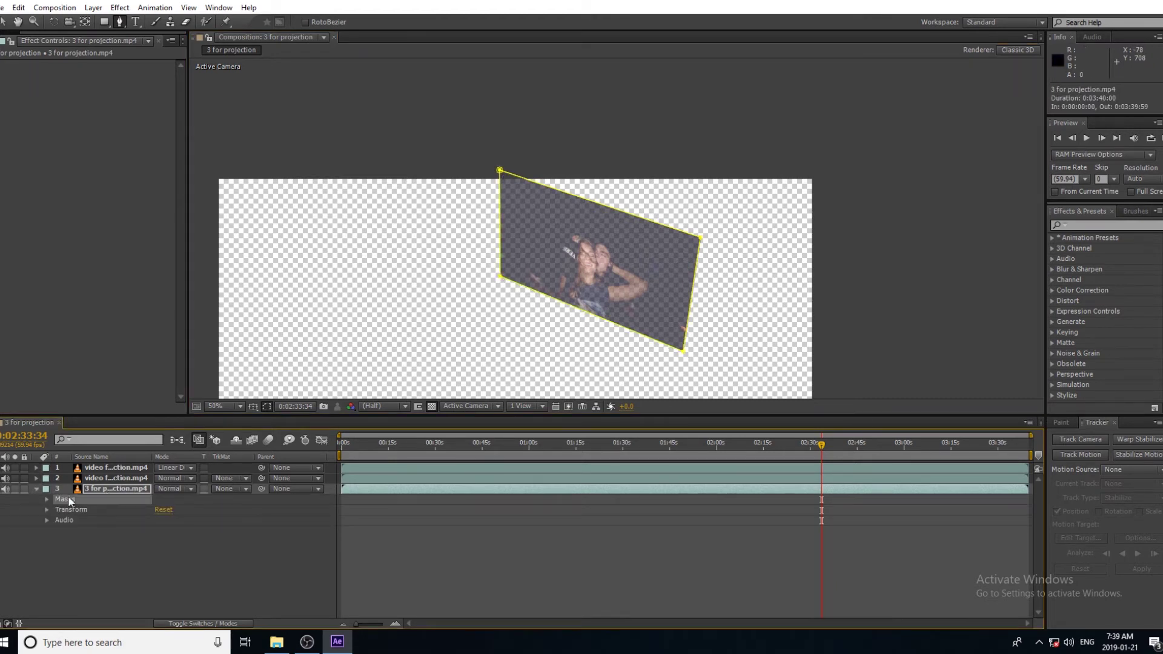
{"action": "left_click", "coordinate": [97, 469]}
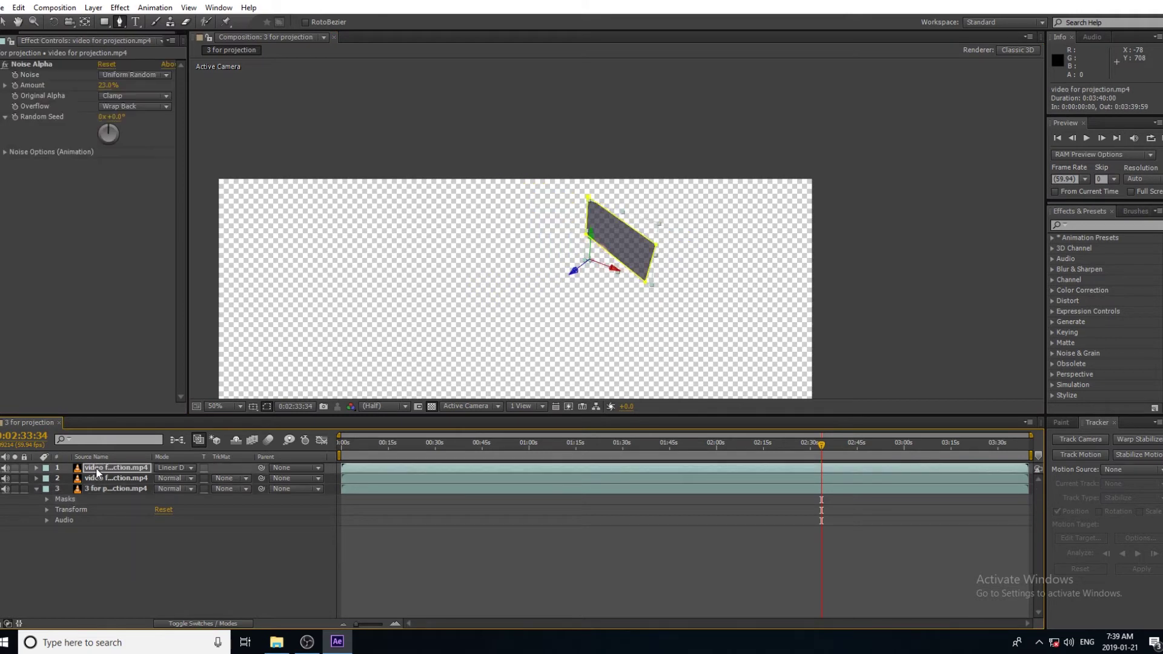
{"action": "key", "text": "ctrl+z"}
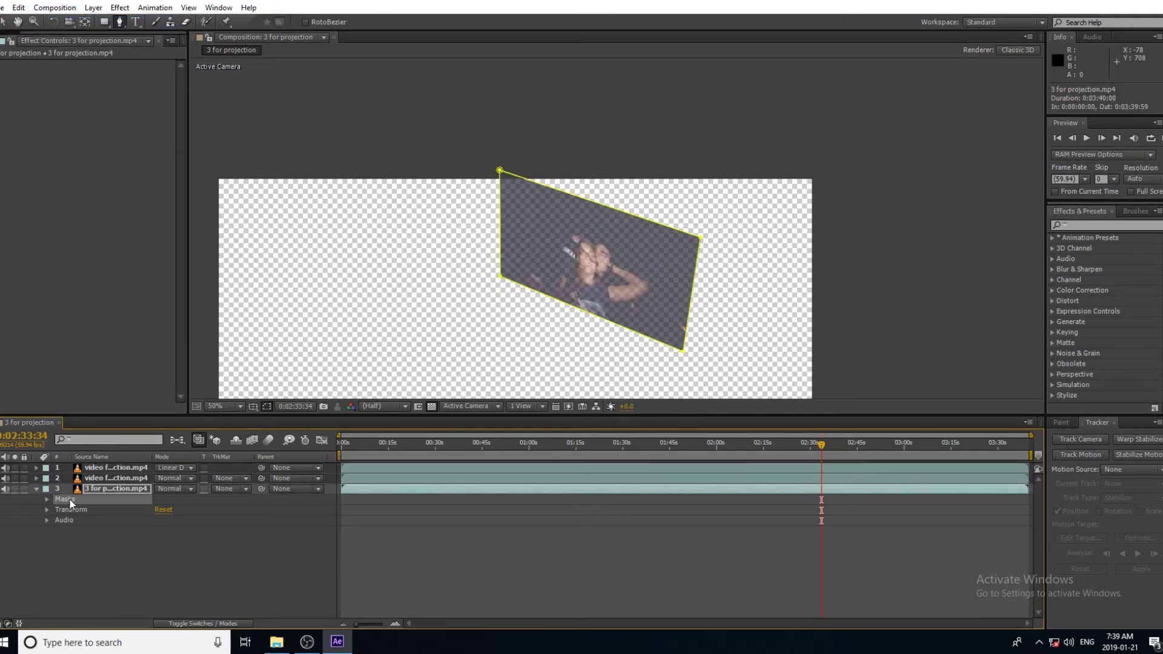
Draw a closed four-point mask on the upper video layer along the corners of the projected picture.
{"action": "left_click", "coordinate": [499, 170]}
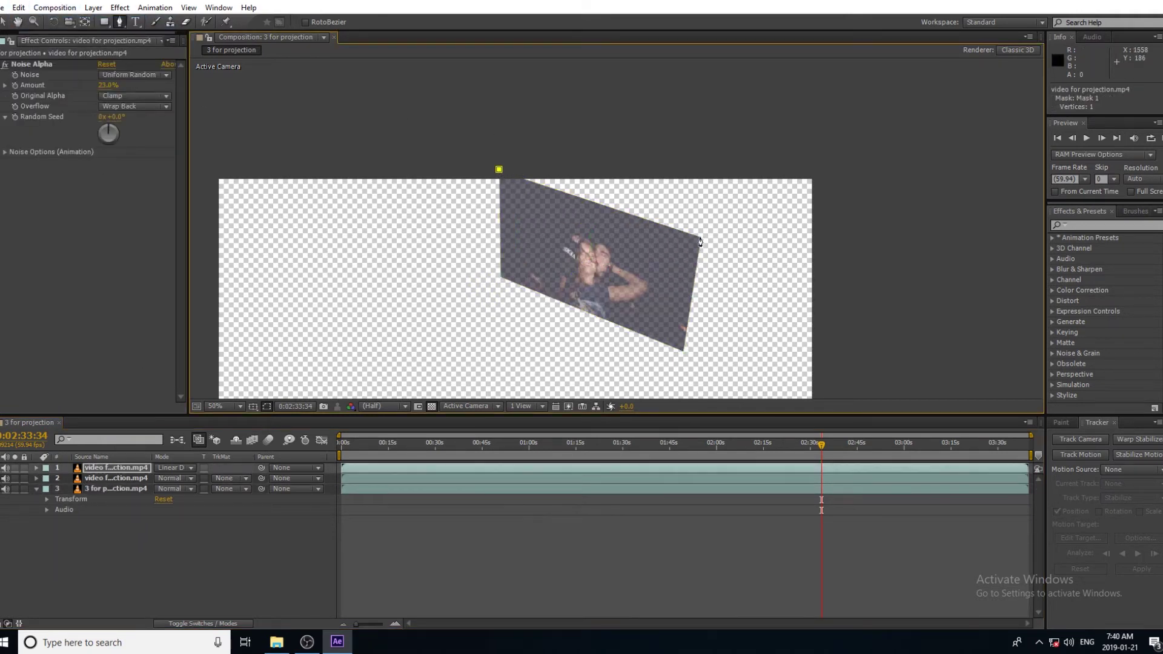
{"action": "left_click", "coordinate": [683, 350]}
{"action": "left_click", "coordinate": [500, 276]}
{"action": "left_click", "coordinate": [499, 170]}
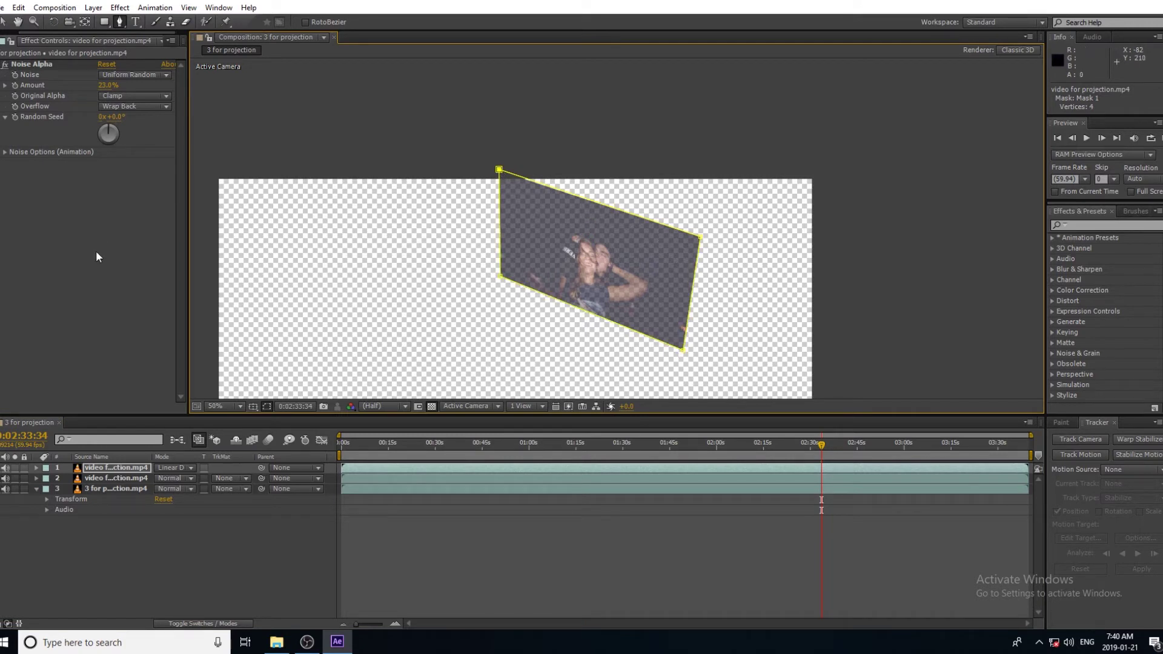
Set the Mask Feather of the upper video layer's mask to 179 pixels and show the base layer again.
{"action": "left_click", "coordinate": [36, 468]}
{"action": "left_click", "coordinate": [47, 504]}
{"action": "left_click", "coordinate": [46, 530]}
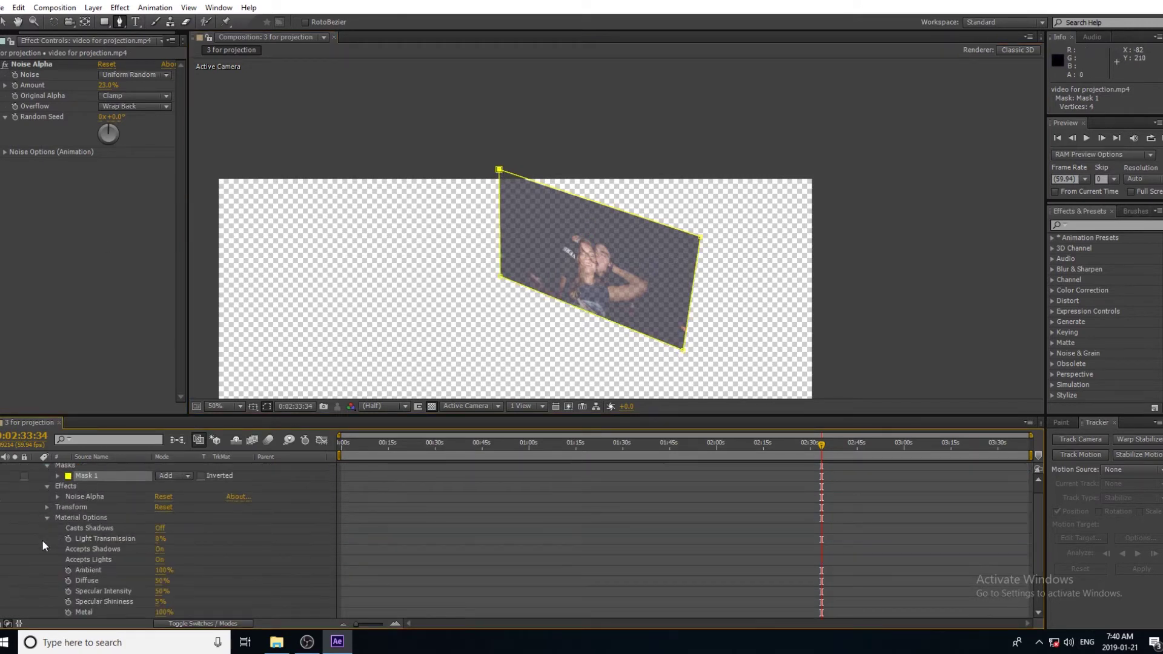
{"action": "scroll", "coordinate": [42, 540], "scroll_direction": "up", "scroll_amount": 1}
{"action": "left_click", "coordinate": [57, 489]}
{"action": "left_click", "coordinate": [47, 541]}
{"action": "left_click", "coordinate": [47, 562]}
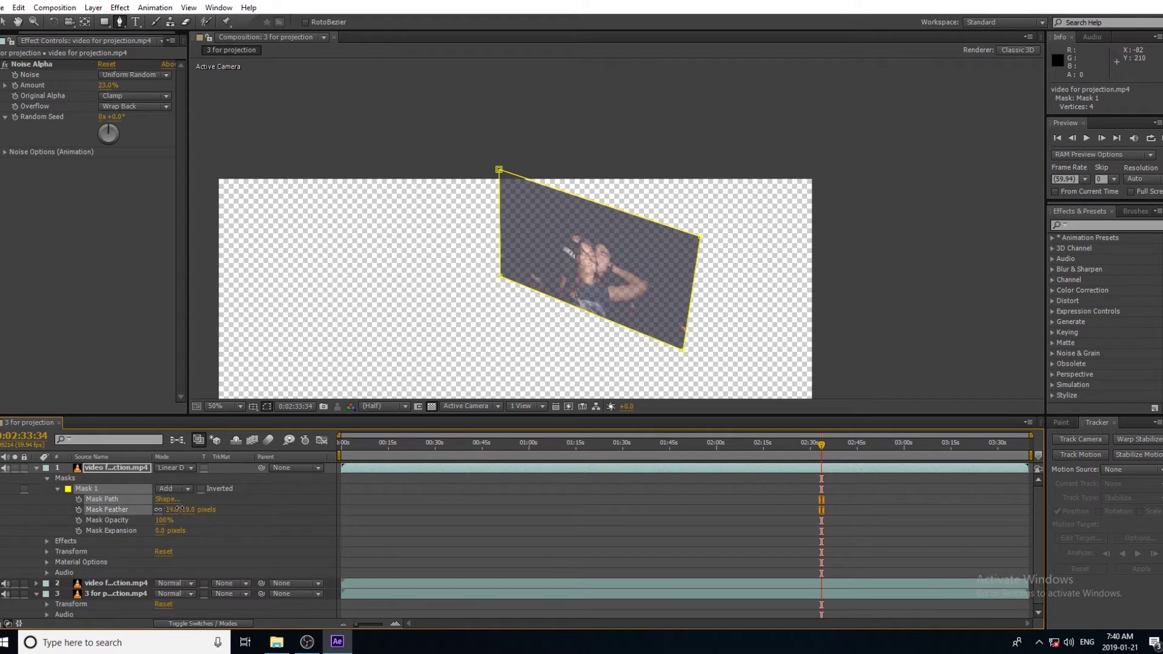
{"action": "left_click_drag", "start_coordinate": [179, 509], "coordinate": [298, 521]}
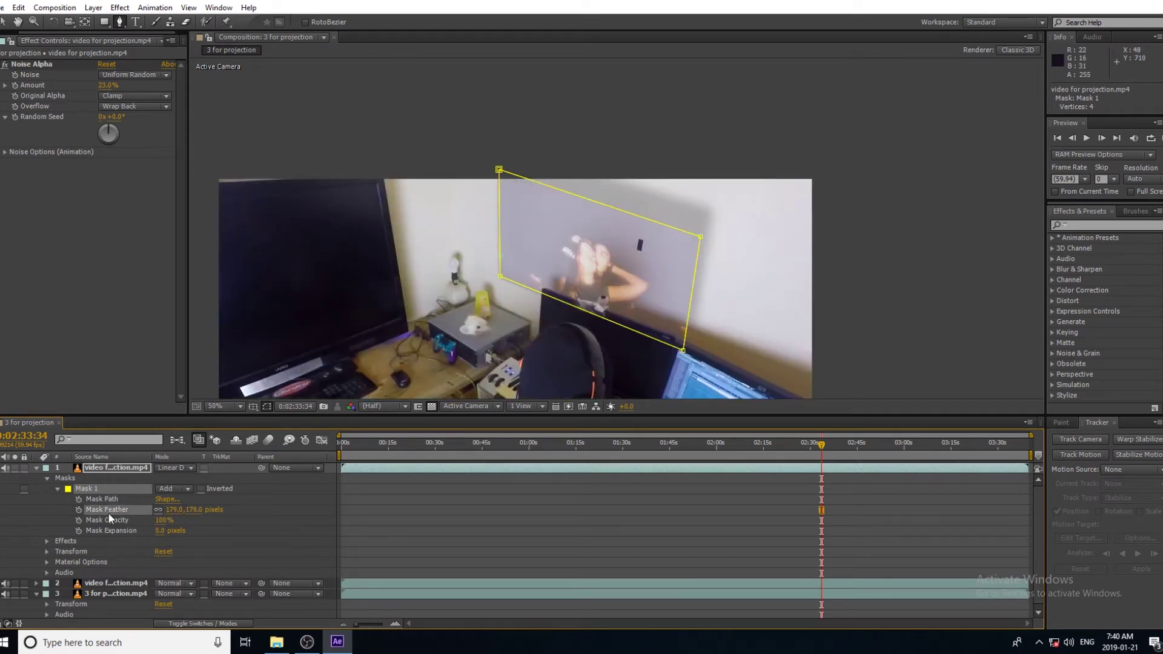
{"action": "left_click", "coordinate": [37, 468]}
Preview the projection composite from 0:02:33:34 and again from the start of the composition.
{"action": "left_click", "coordinate": [225, 406]}
{"action": "left_click", "coordinate": [236, 197]}
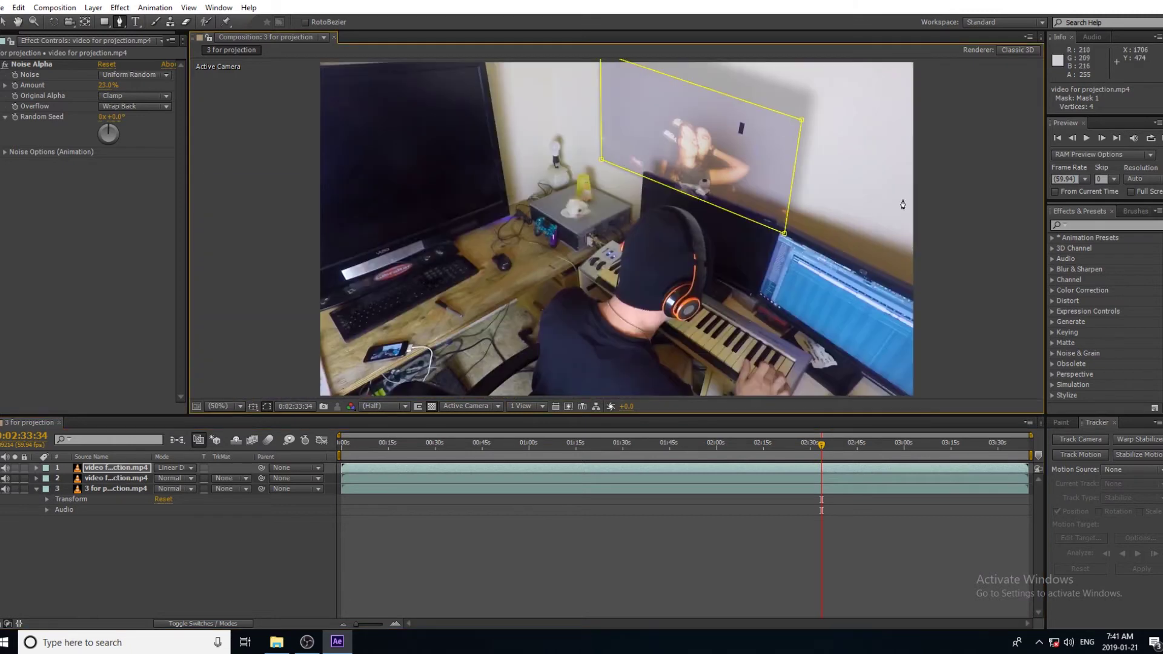
{"action": "left_click", "coordinate": [1086, 138]}
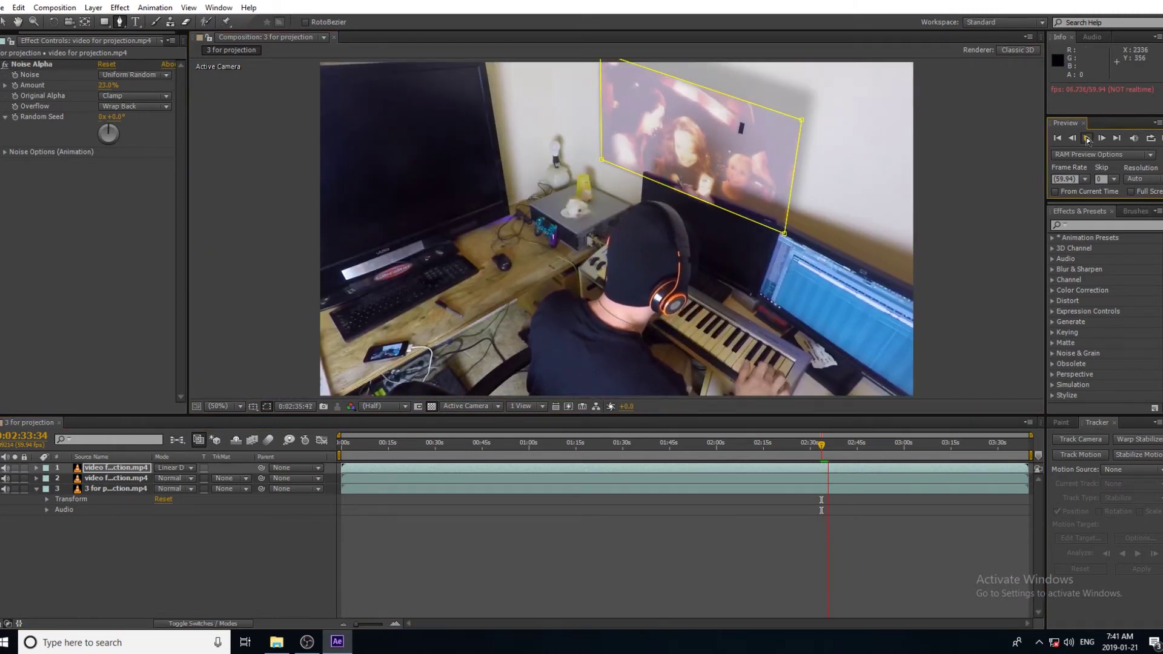
{"action": "left_click", "coordinate": [1087, 139]}
{"action": "left_click", "coordinate": [1057, 138]}
{"action": "left_click", "coordinate": [109, 489]}
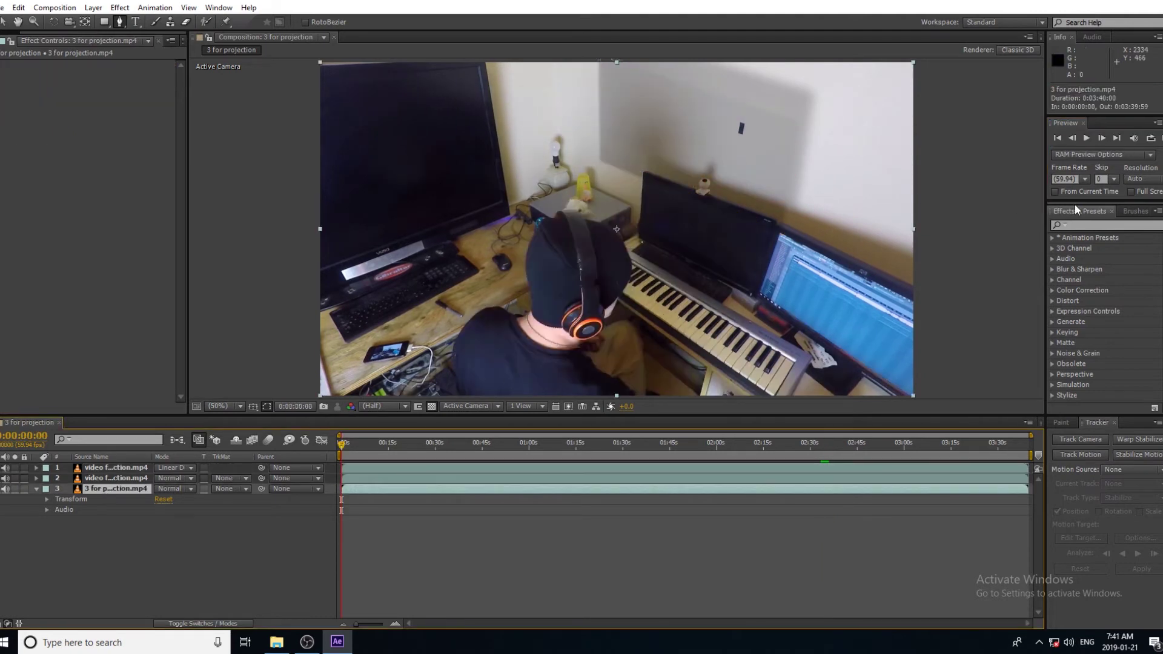
{"action": "left_click", "coordinate": [1086, 138]}
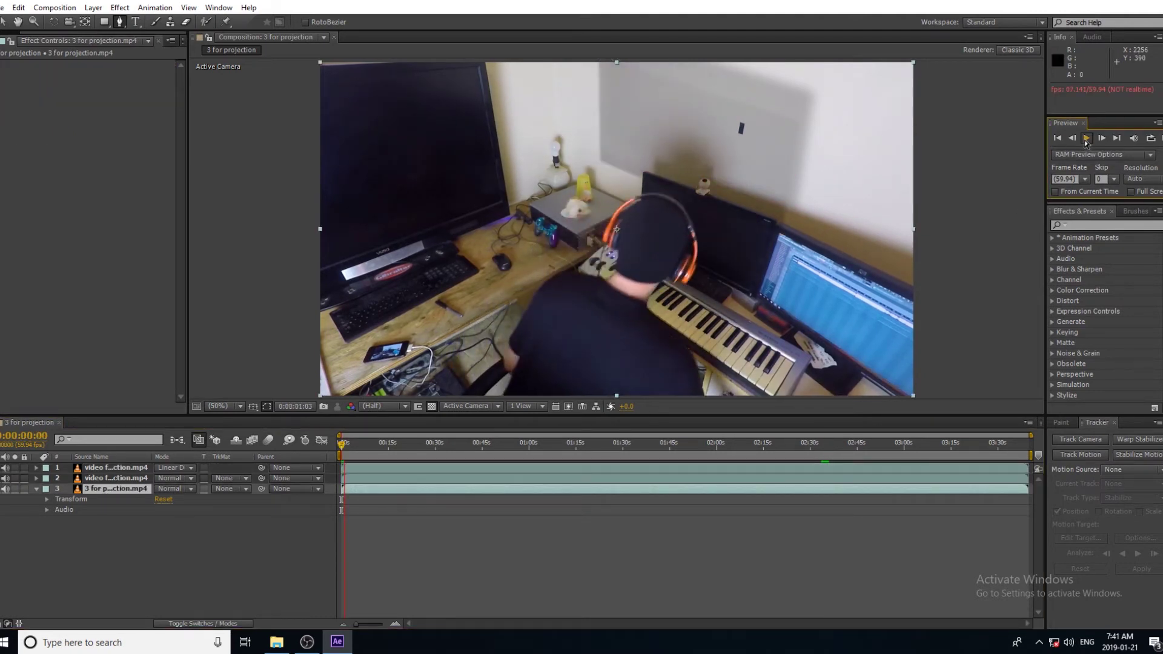
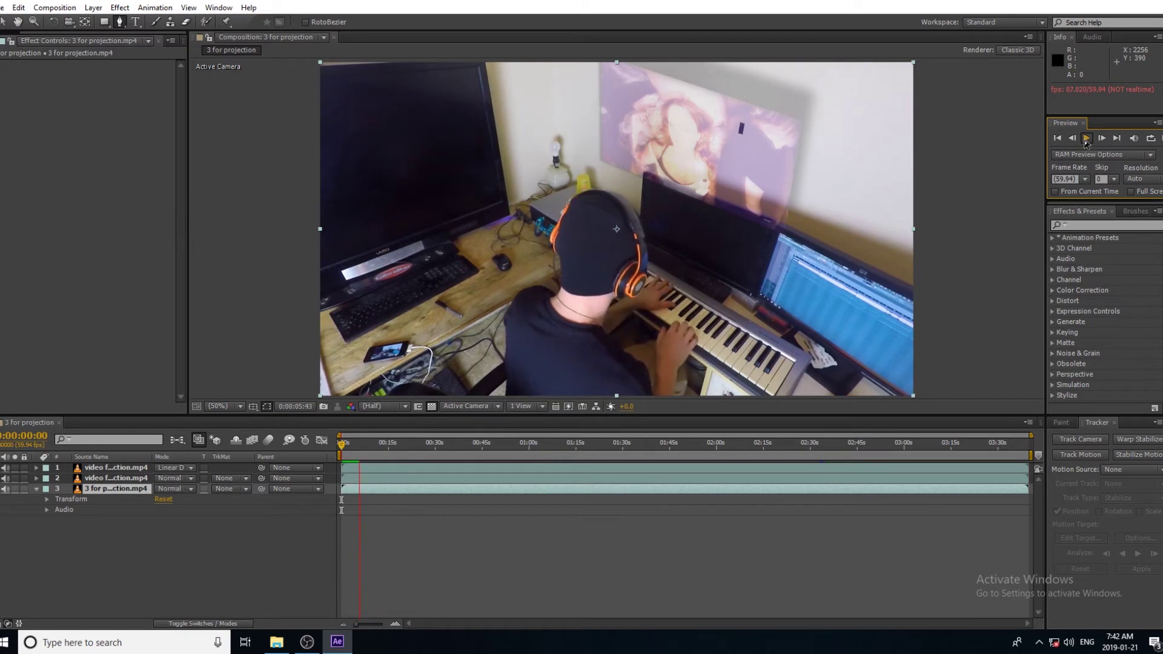
{"action": "left_click", "coordinate": [1086, 139]}
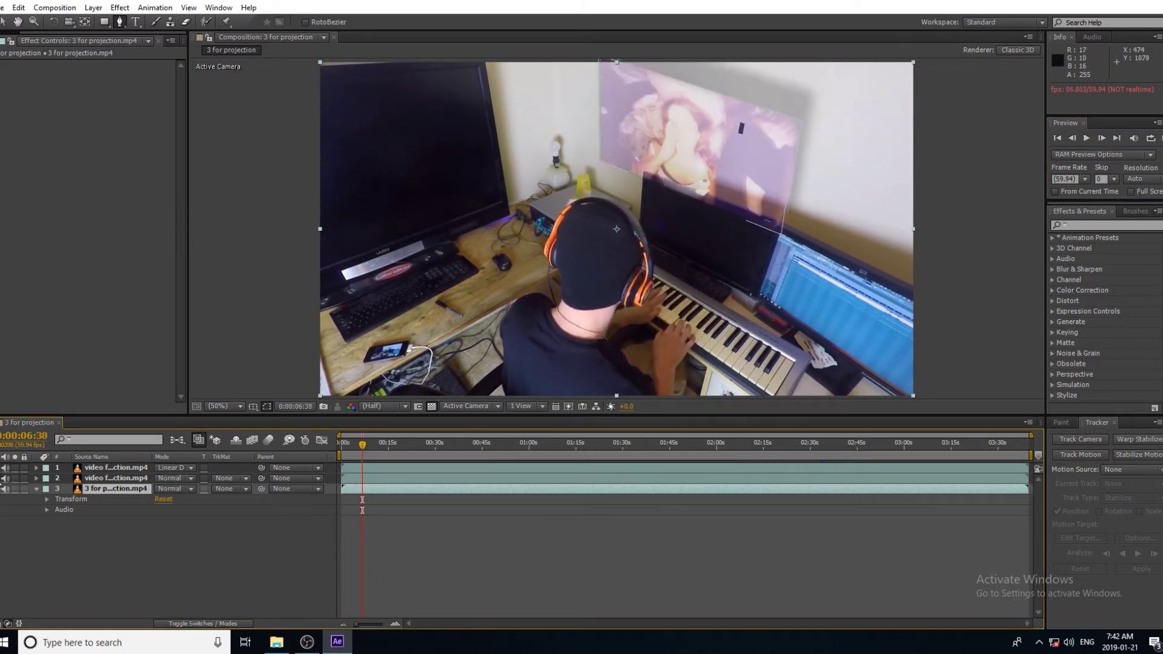
Hide the upper video layer, select both video layers, and reveal the lower one's Transform properties.
{"action": "left_click", "coordinate": [96, 470]}
{"action": "left_click", "coordinate": [97, 480]}
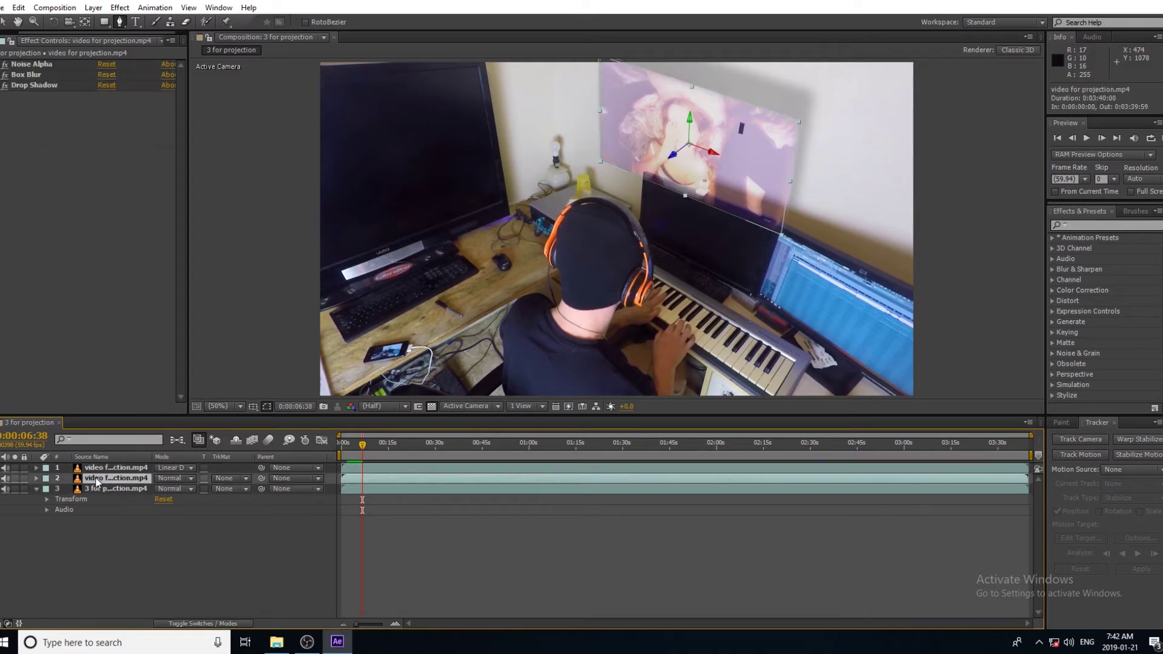
{"action": "left_click", "coordinate": [101, 490]}
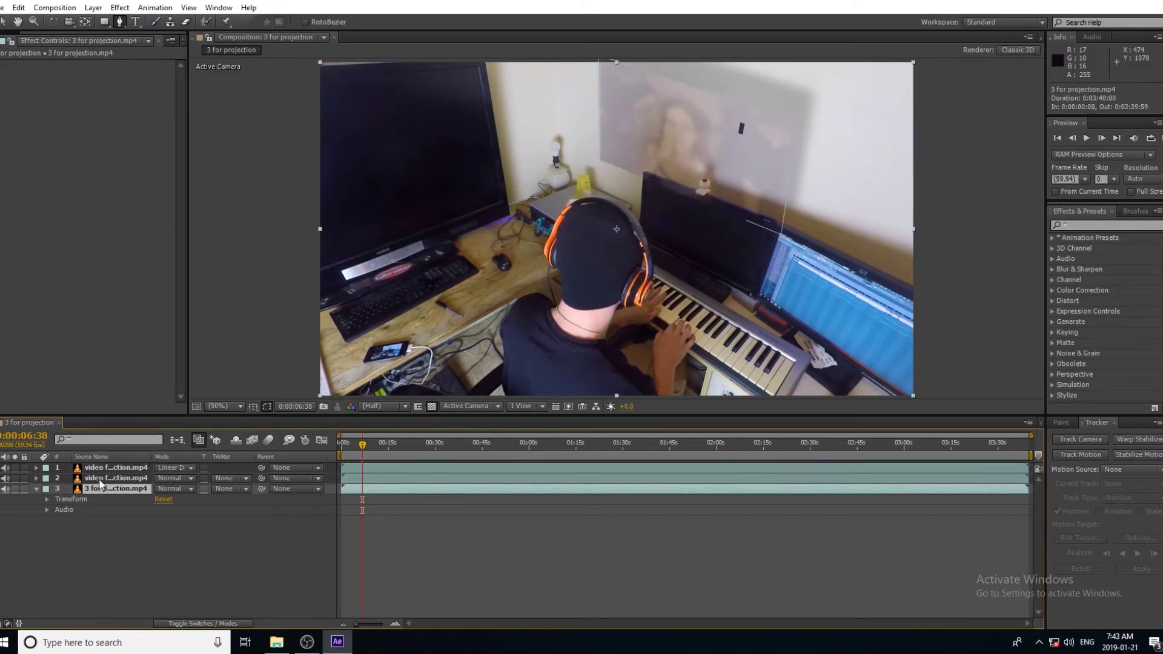
{"action": "left_click", "coordinate": [101, 479]}
{"action": "left_click", "coordinate": [107, 469]}
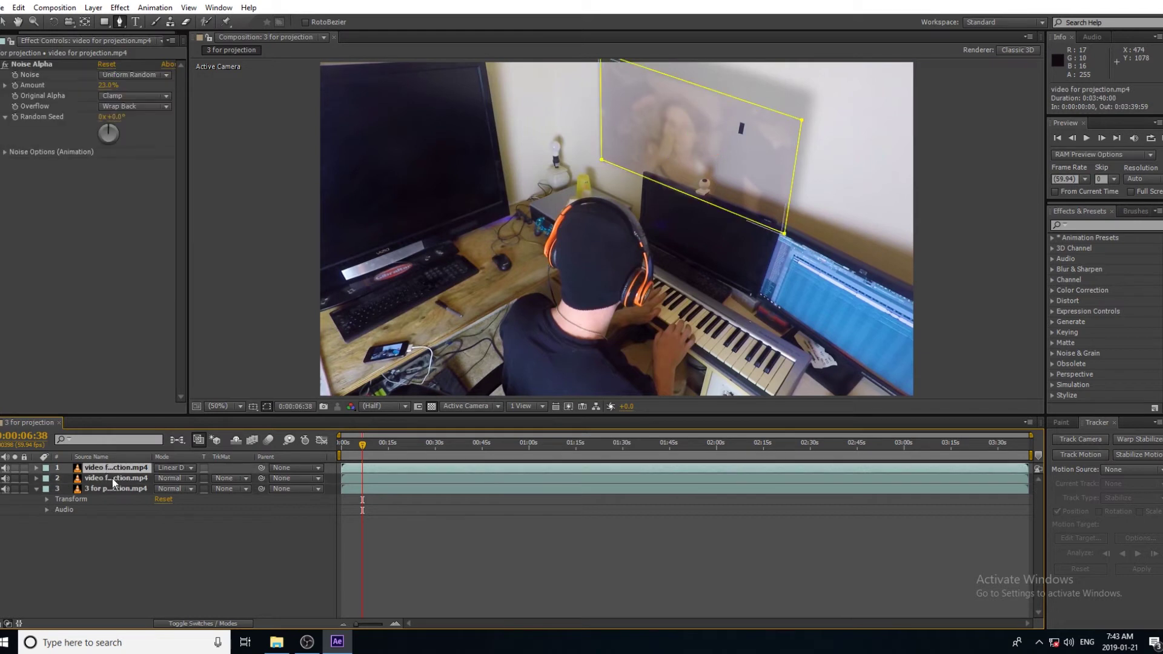
{"action": "left_click", "coordinate": [152, 544]}
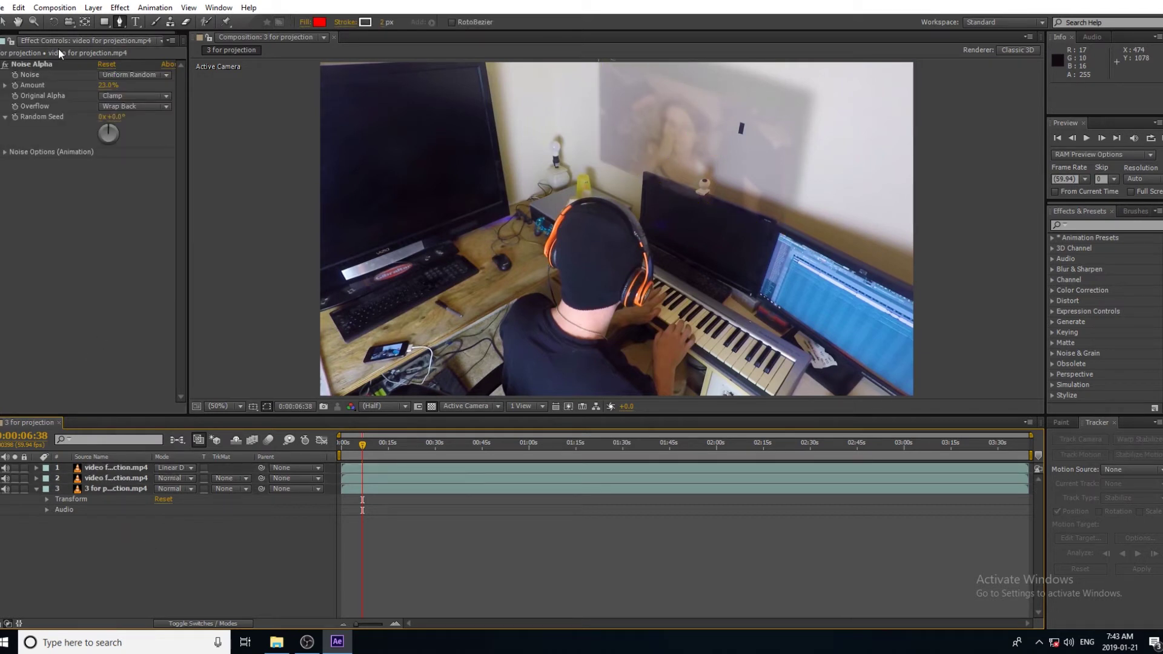
{"action": "left_click", "coordinate": [112, 480], "text": "ctrl"}
{"action": "key", "text": "ctrl+grave"}
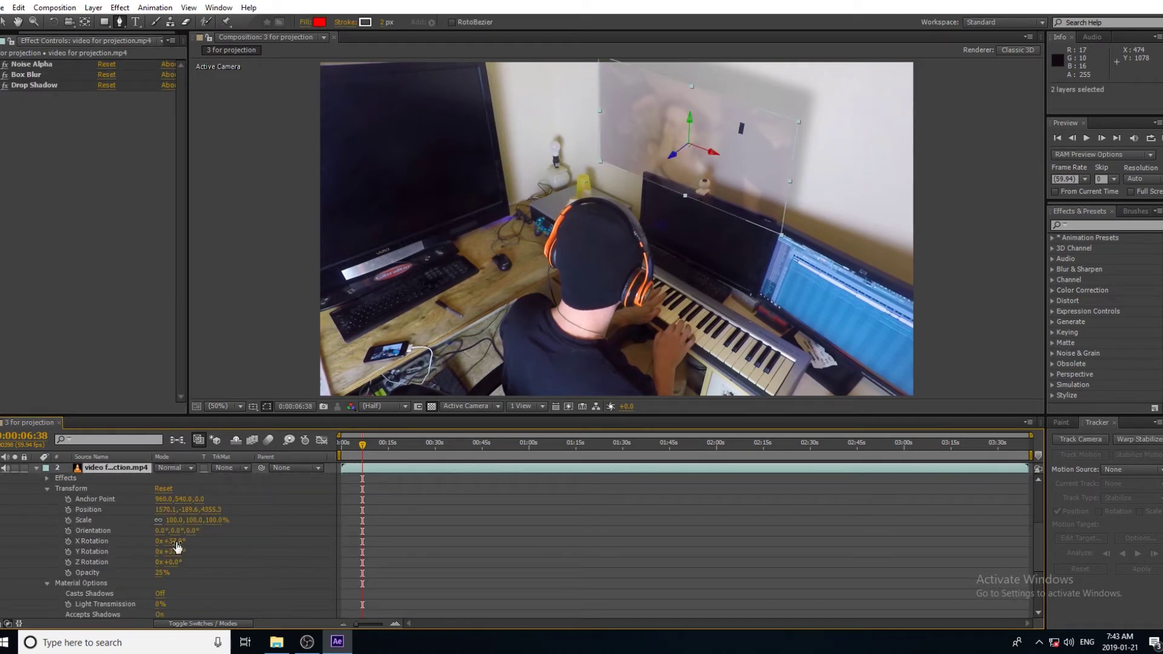
Rotate the second video layer to an orientation of about 2.4°, 35.9°, 359.2° and set its Y Rotation to 25°.
{"action": "left_click_drag", "start_coordinate": [173, 547], "coordinate": [184, 545]}
{"action": "key", "text": "ctrl+z"}
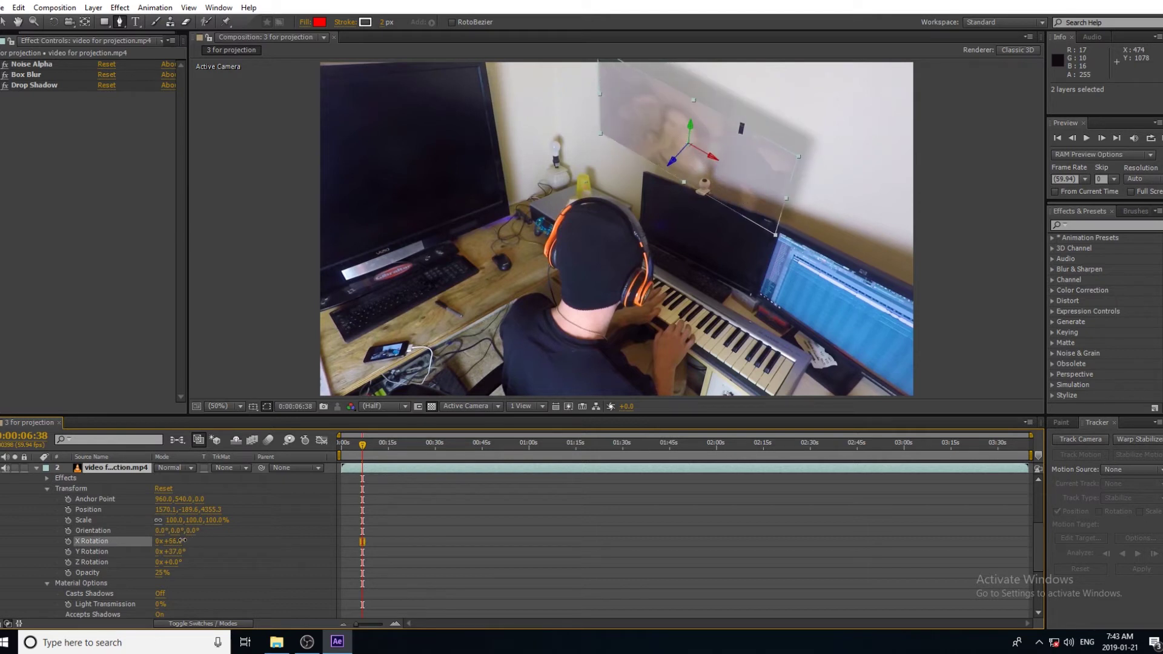
{"action": "left_click", "coordinate": [54, 22]}
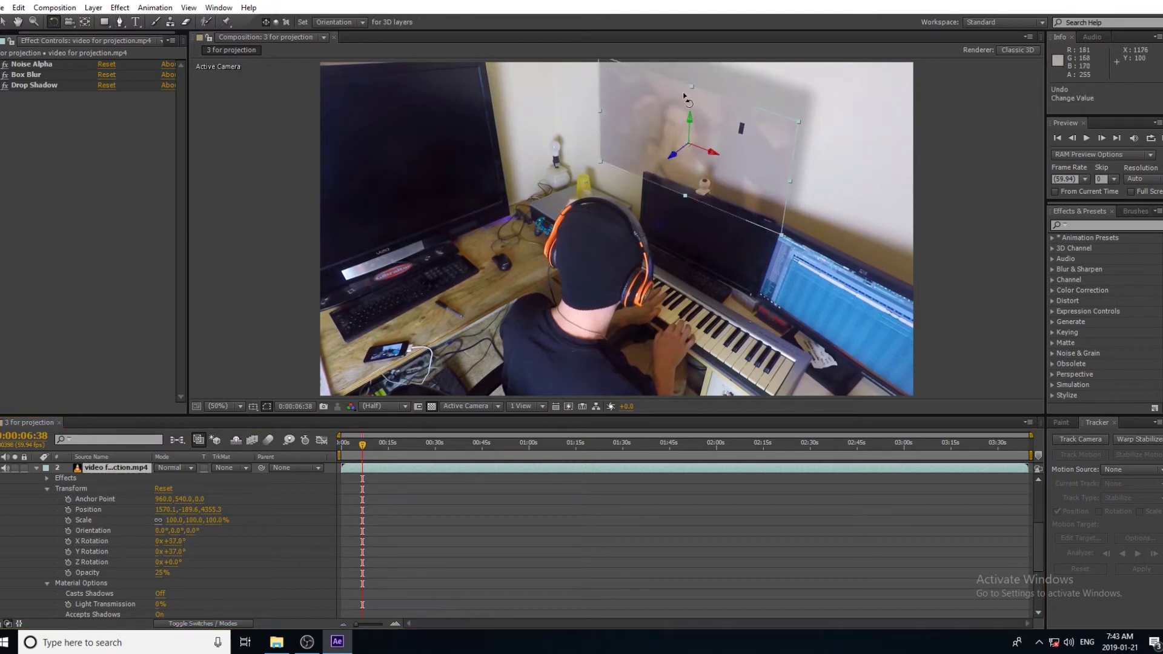
{"action": "mouse_move", "coordinate": [684, 94]}
{"action": "left_mouse_down"}
{"action": "mouse_move", "coordinate": [697, 100]}
{"action": "mouse_move", "coordinate": [672, 93]}
{"action": "left_mouse_up"}
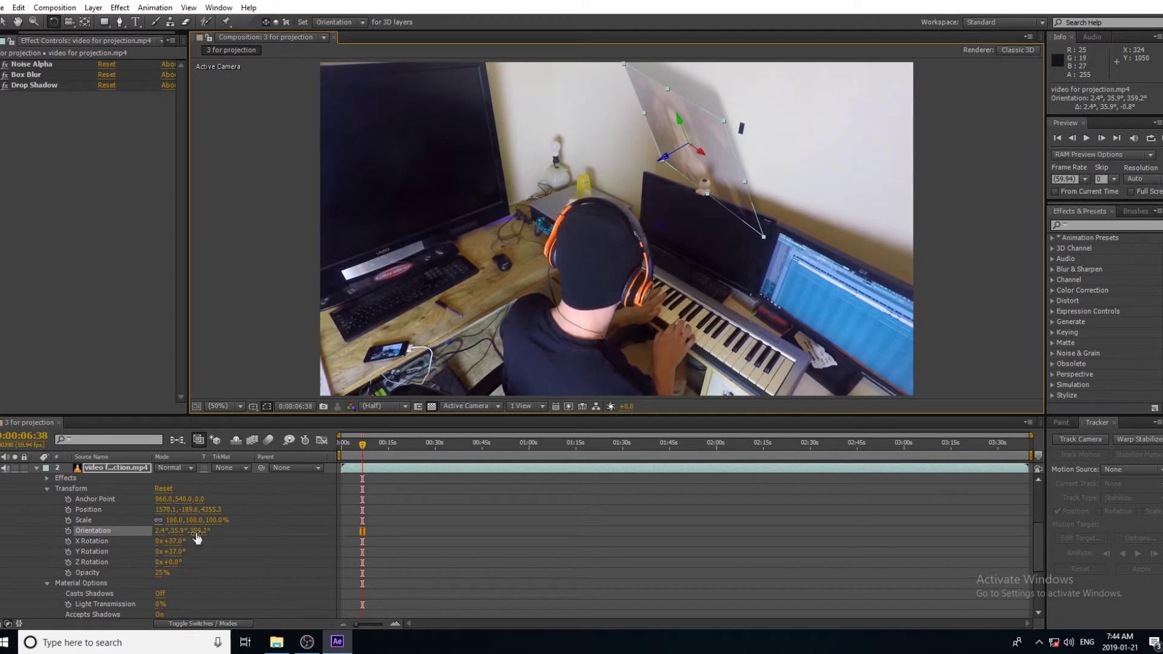
{"action": "left_click_drag", "start_coordinate": [175, 552], "coordinate": [164, 552]}
Move the second video layer up the wall to position about 1526.2, -283.8, 4292.9.
{"action": "key", "text": "v"}
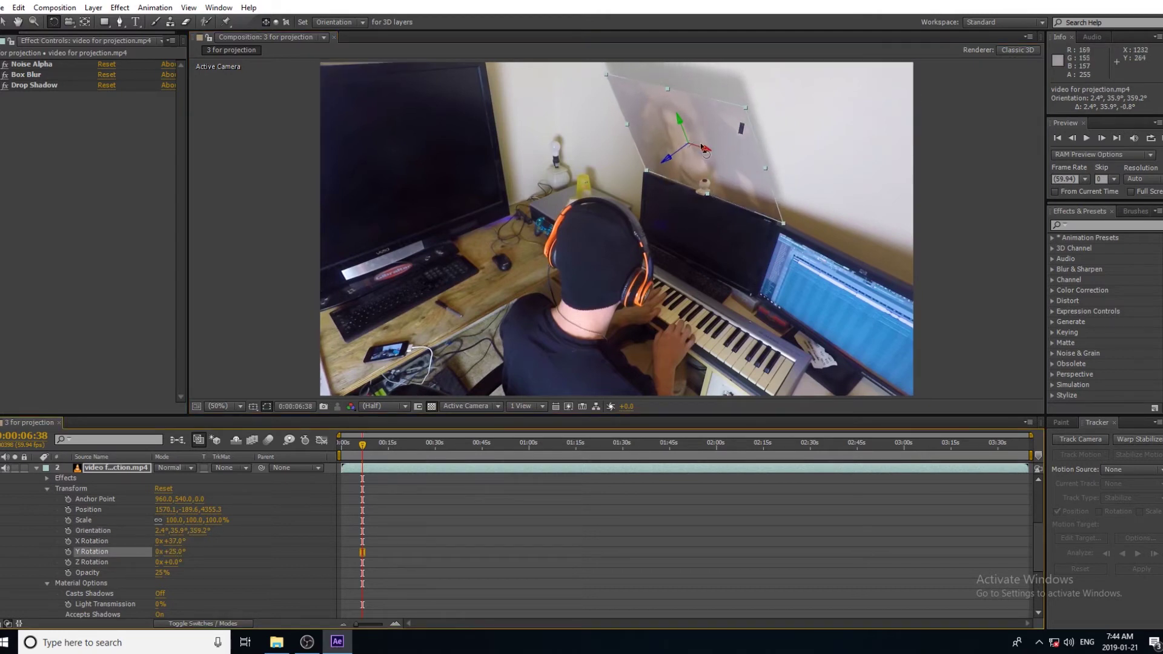
{"action": "left_click_drag", "start_coordinate": [667, 103], "coordinate": [663, 91]}
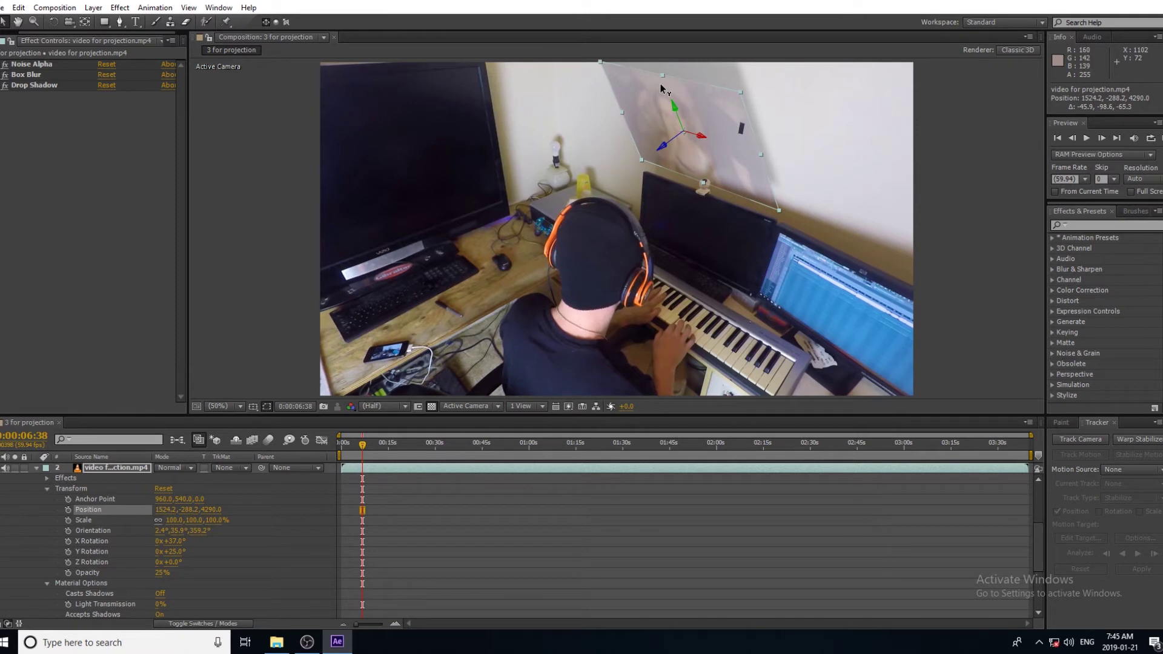
{"action": "left_click_drag", "start_coordinate": [660, 86], "coordinate": [662, 87]}
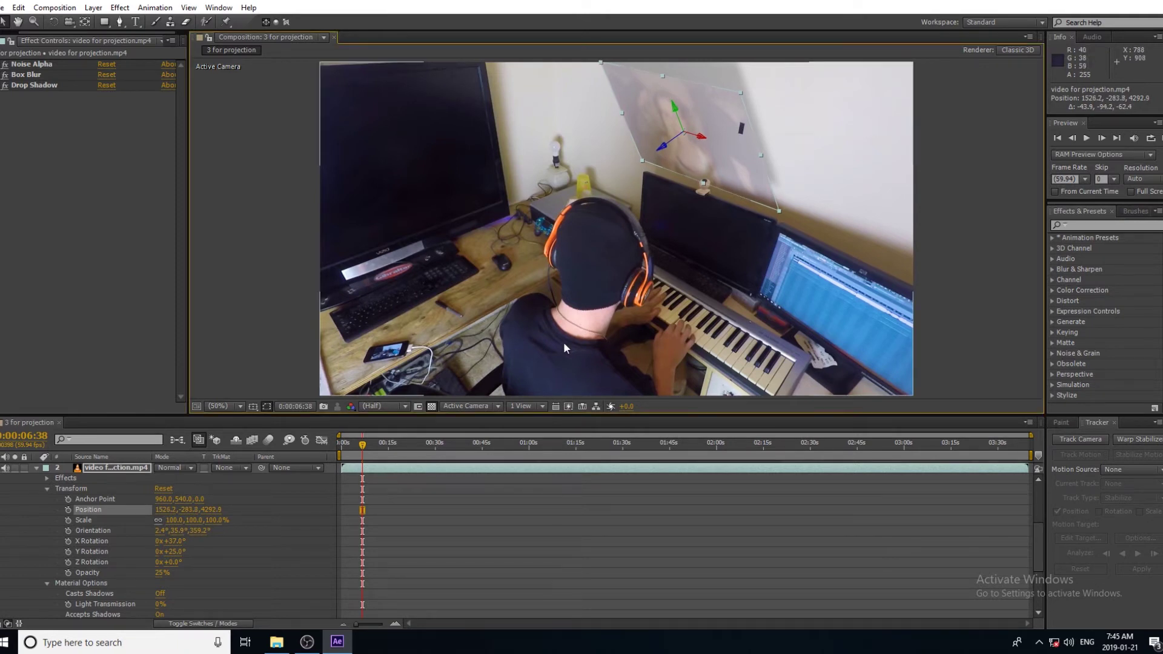
Set the Drop Shadow direction to 54° and its softness to 230 on the second video layer.
{"action": "left_click", "coordinate": [4, 85]}
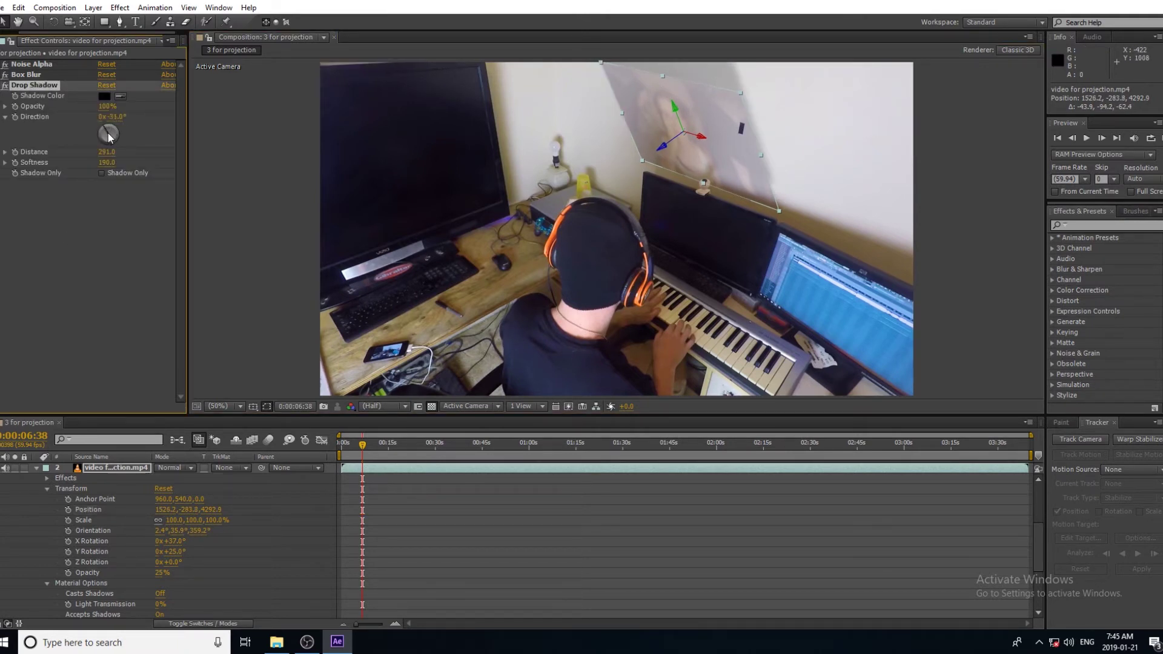
{"action": "left_click_drag", "start_coordinate": [109, 137], "coordinate": [117, 128]}
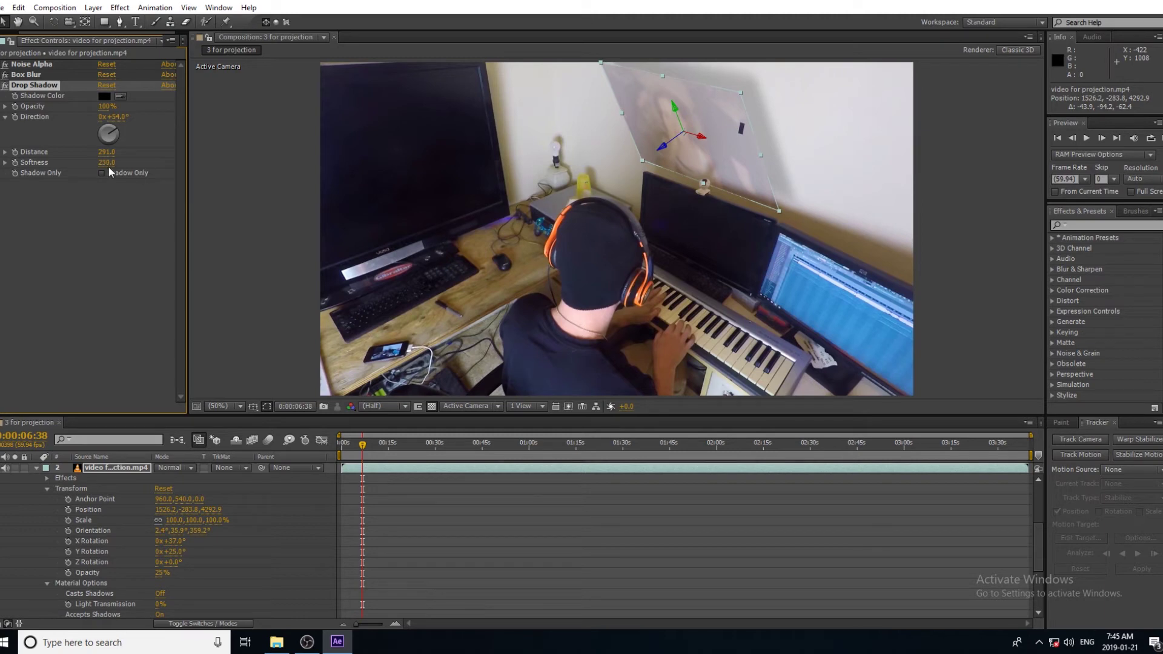
Apply the Channel Mixer effect to the second video layer and try different channel values.
{"action": "right_click", "coordinate": [91, 222]}
{"action": "mouse_move", "coordinate": [145, 326]}
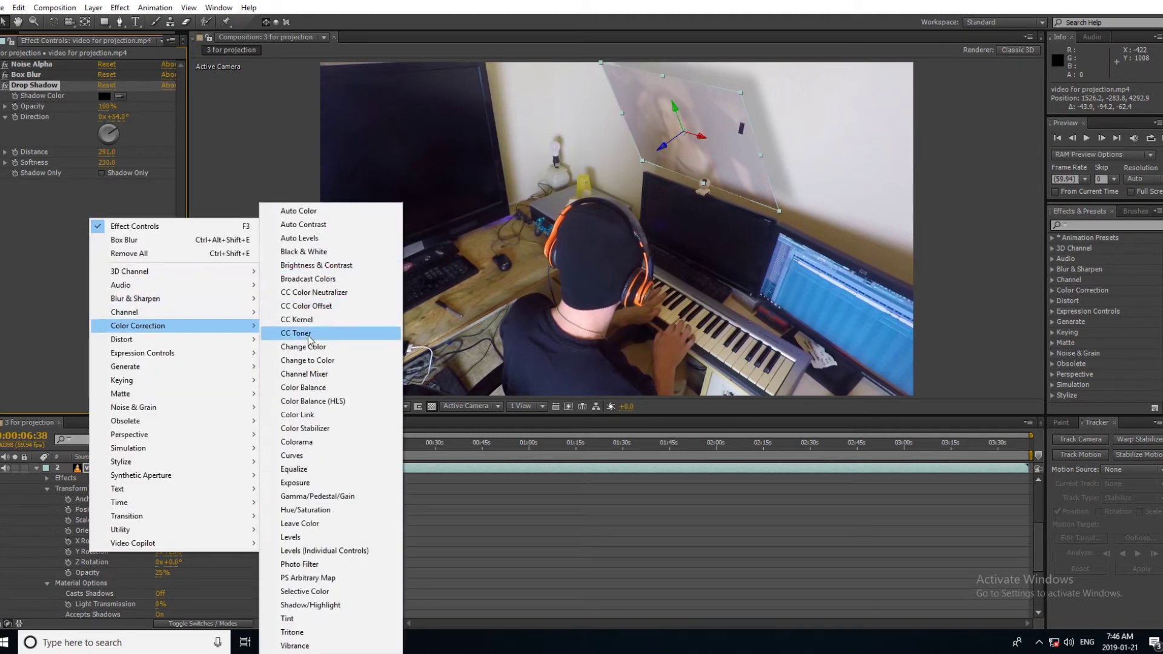
{"action": "left_click", "coordinate": [296, 376]}
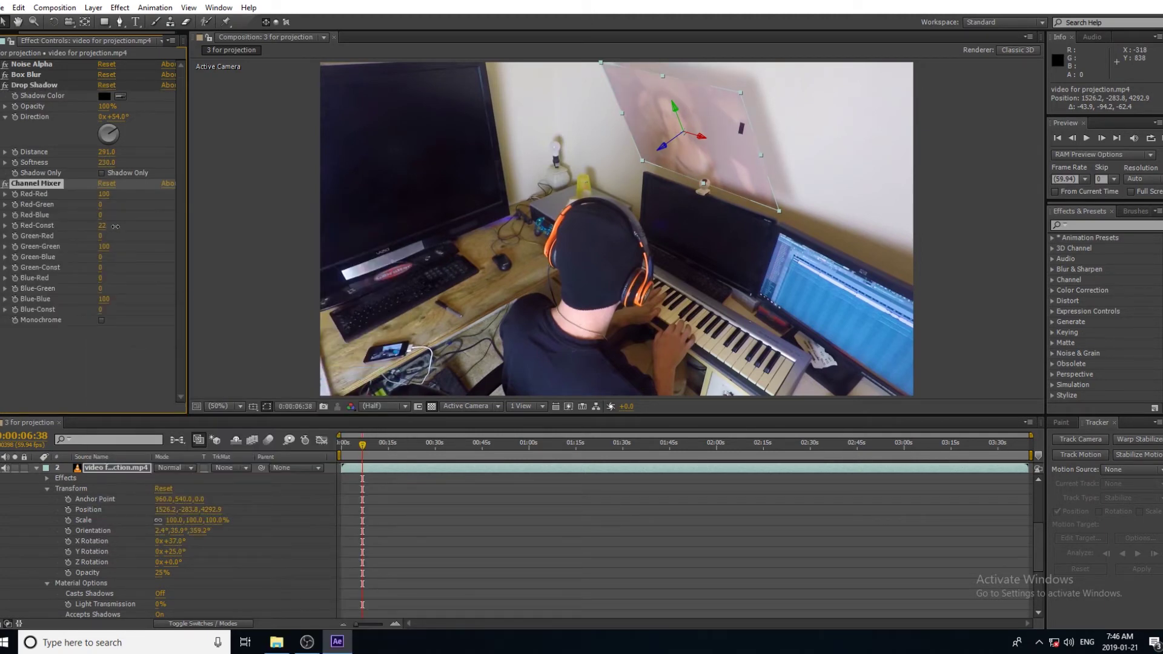
{"action": "key", "text": "ctrl+z"}
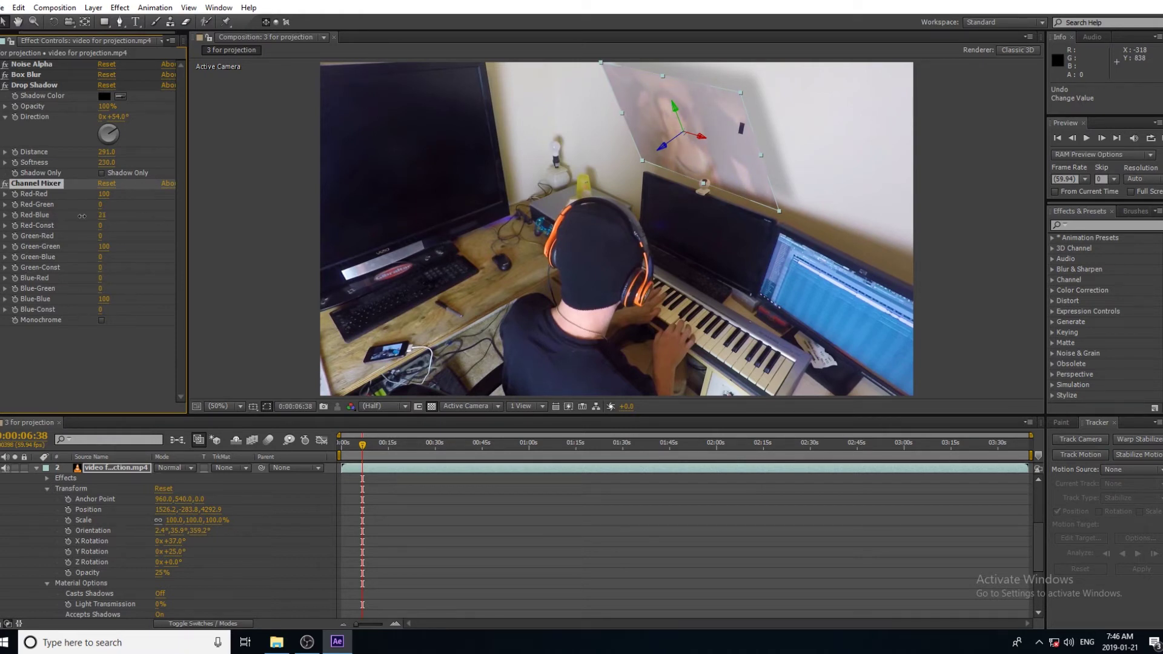
{"action": "left_click_drag", "start_coordinate": [82, 215], "coordinate": [88, 244]}
{"action": "left_click_drag", "start_coordinate": [73, 196], "coordinate": [79, 204]}
Limit the Drop Shadow effect to the shadow only and try another Green-Green value in the Channel Mixer.
{"action": "left_click", "coordinate": [102, 174]}
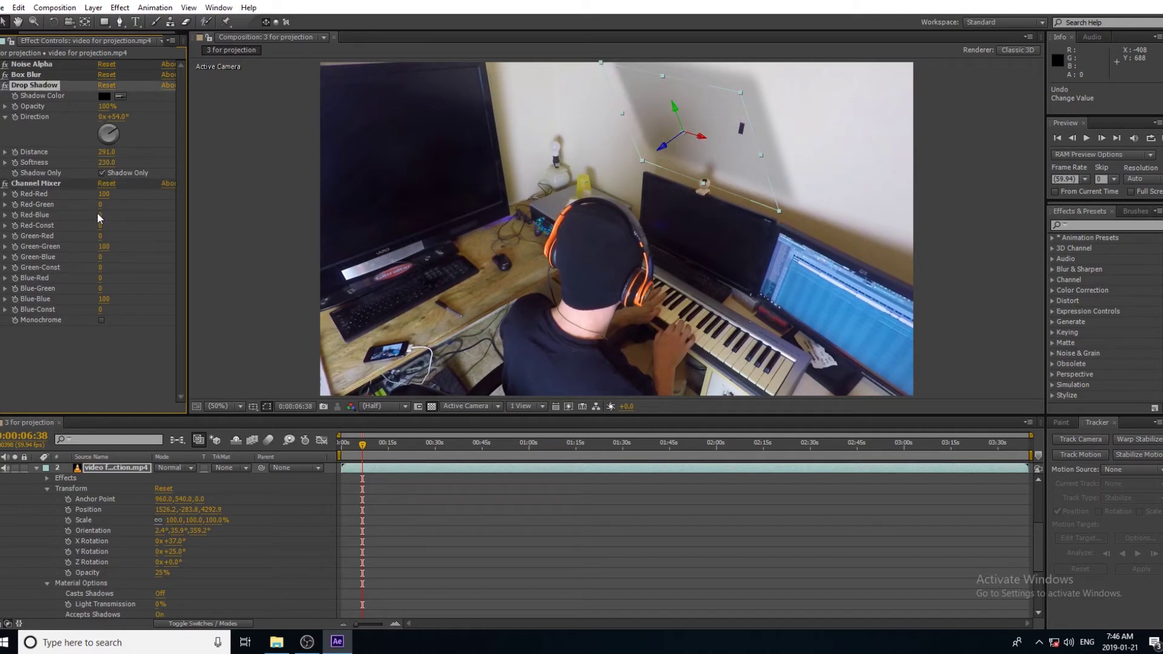
{"action": "left_click_drag", "start_coordinate": [103, 246], "coordinate": [201, 237]}
{"action": "key", "text": "ctrl+z"}
Compare the Transform values of both video layers and align the second with the first at position about 1549.4, -301.1, 4302.8.
{"action": "scroll", "coordinate": [25, 487], "scroll_direction": "up", "scroll_amount": 5}
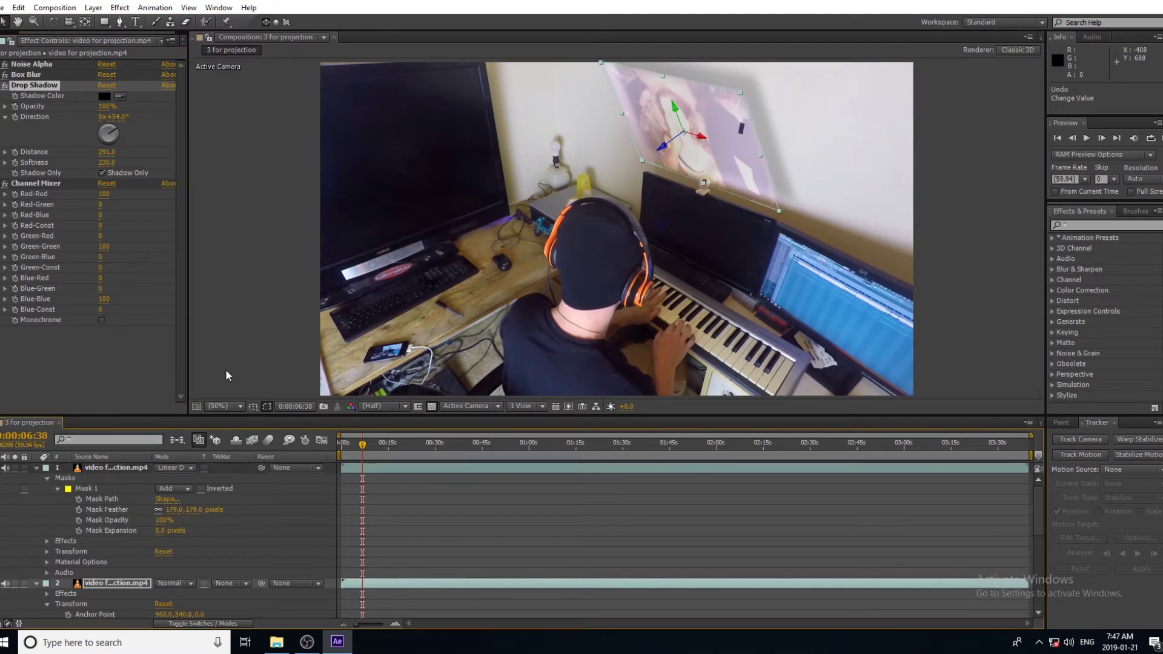
{"action": "left_click", "coordinate": [102, 469]}
{"action": "left_click", "coordinate": [46, 479]}
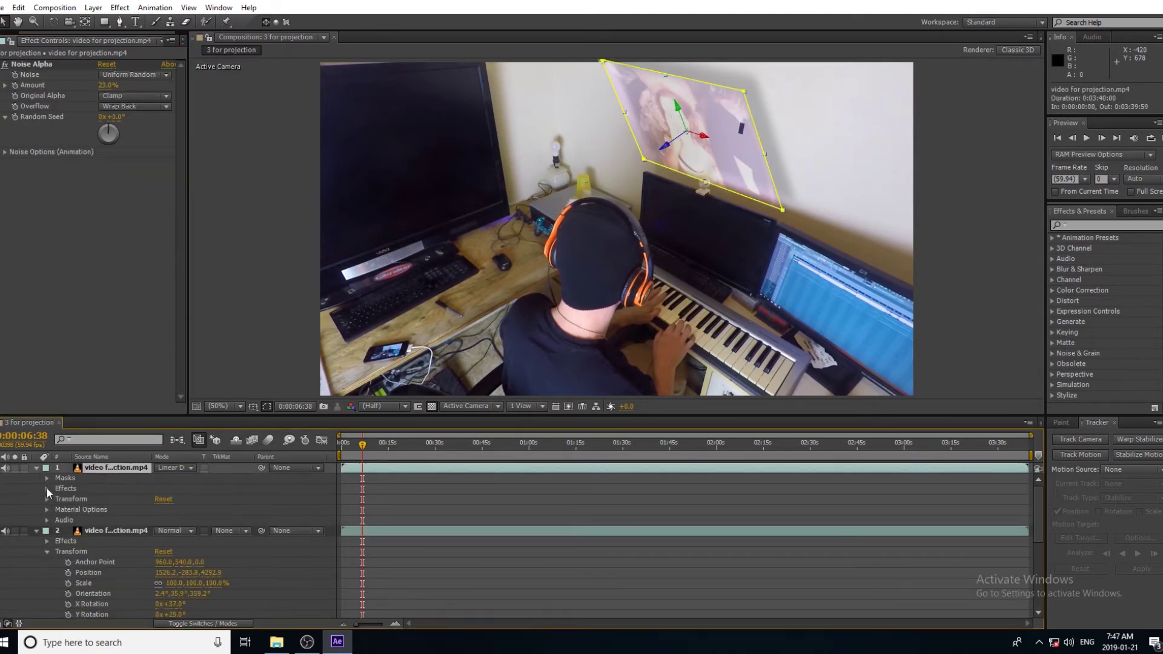
{"action": "left_click", "coordinate": [46, 498]}
{"action": "left_click_drag", "start_coordinate": [295, 417], "coordinate": [295, 307]}
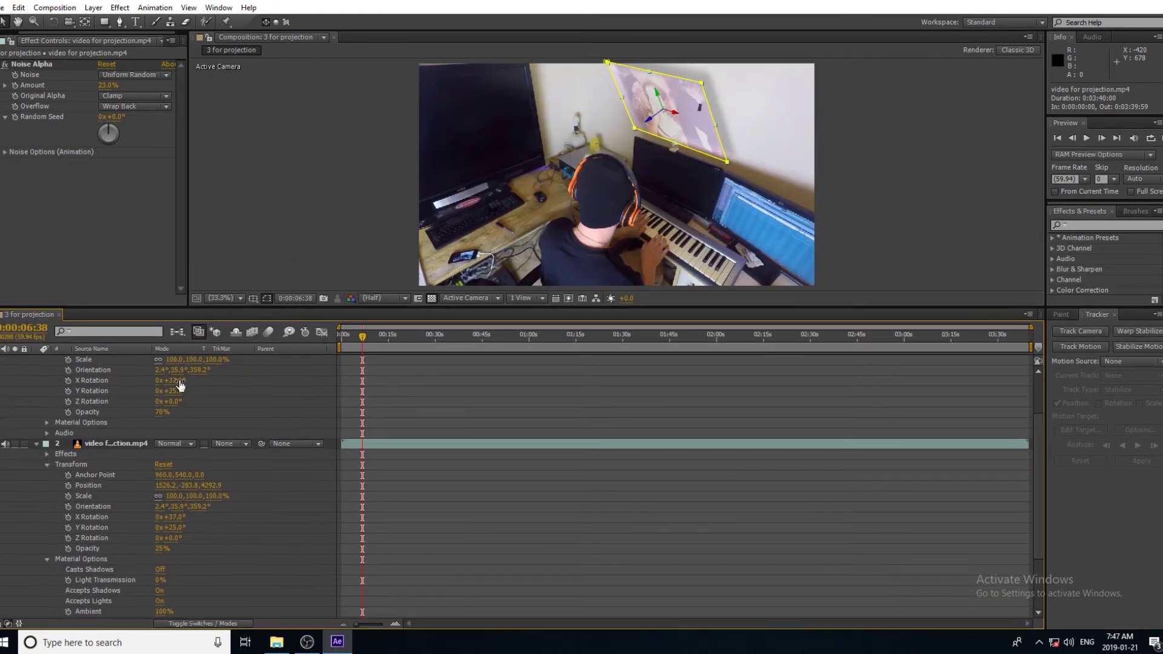
{"action": "scroll", "coordinate": [128, 386], "scroll_direction": "up", "scroll_amount": 2}
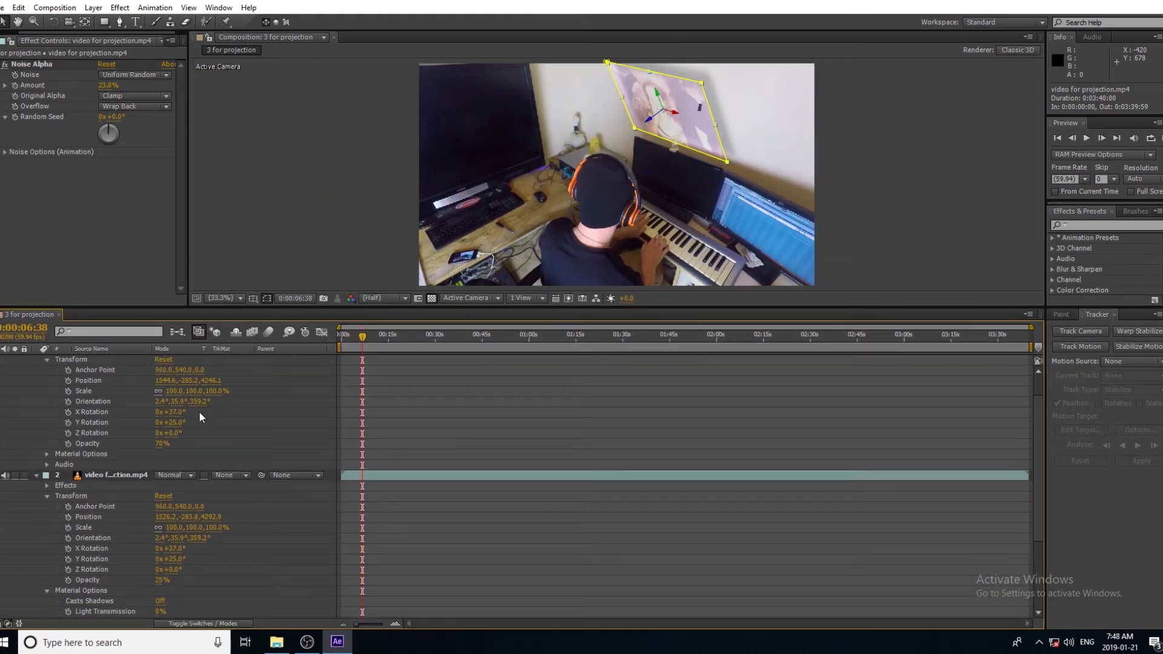
{"action": "scroll", "coordinate": [24, 369], "scroll_direction": "up", "scroll_amount": 2}
{"action": "left_click", "coordinate": [103, 510]}
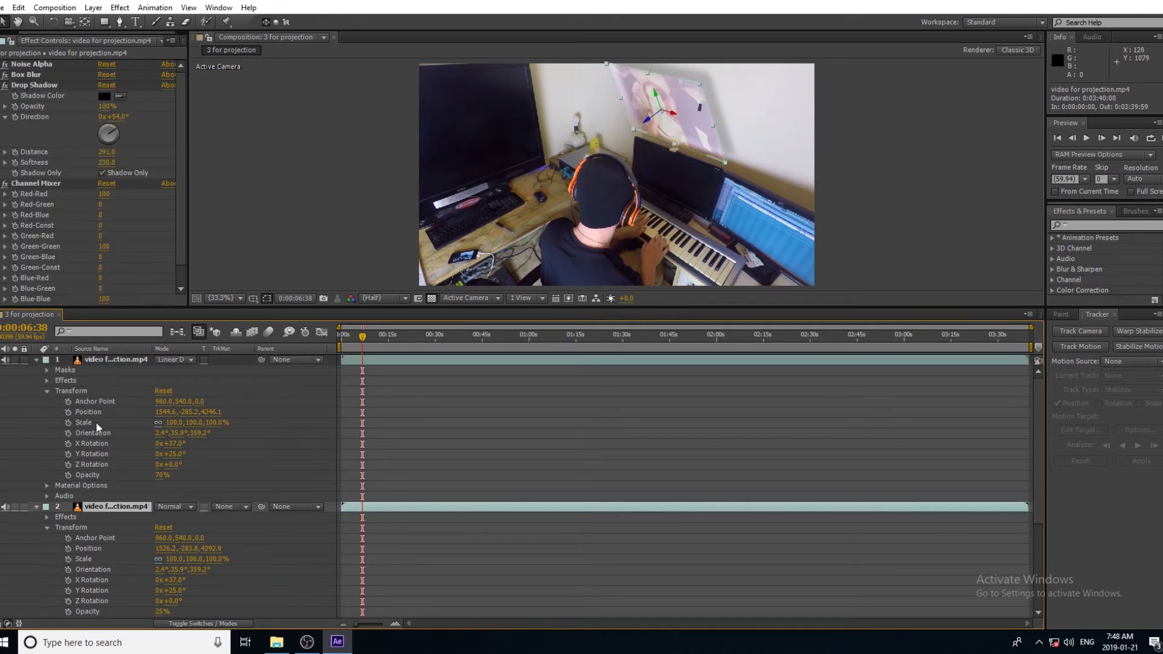
{"action": "left_click", "coordinate": [88, 549]}
{"action": "mouse_move", "coordinate": [660, 115]}
{"action": "left_mouse_down"}
{"action": "mouse_move", "coordinate": [485, 187]}
{"action": "mouse_move", "coordinate": [654, 124]}
{"action": "left_mouse_up"}
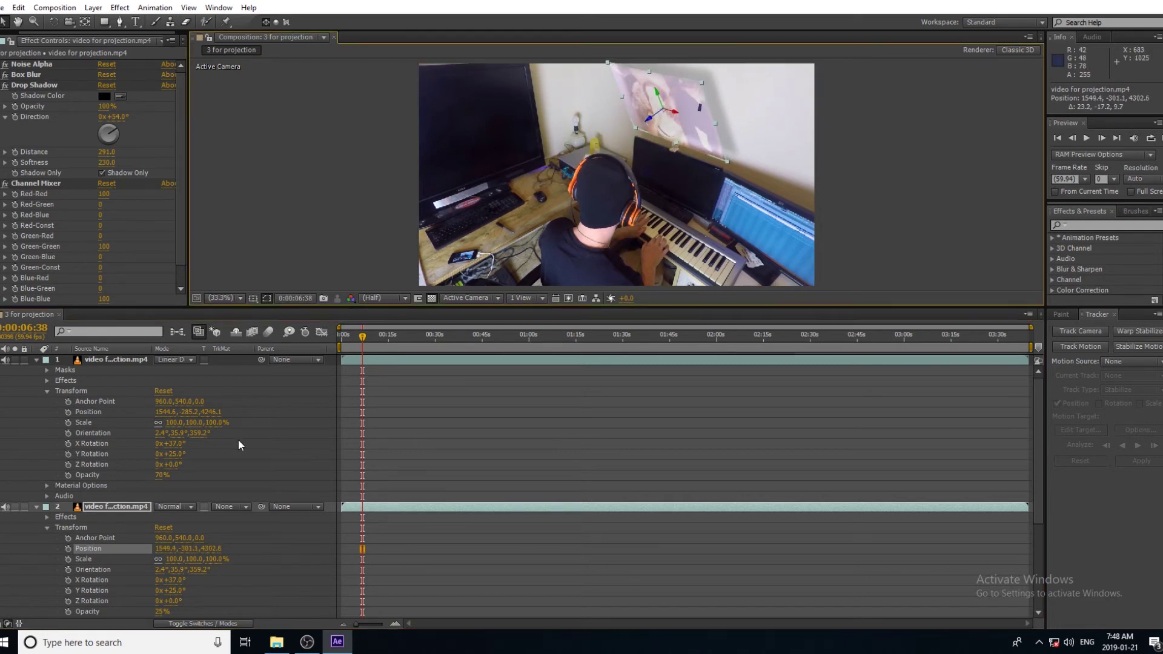
Collapse the two video layers, select the base footage layer and preview the composition's playback.
{"action": "left_click", "coordinate": [36, 359]}
{"action": "left_click", "coordinate": [36, 370]}
{"action": "left_click", "coordinate": [115, 381]}
{"action": "left_click", "coordinate": [1085, 139]}
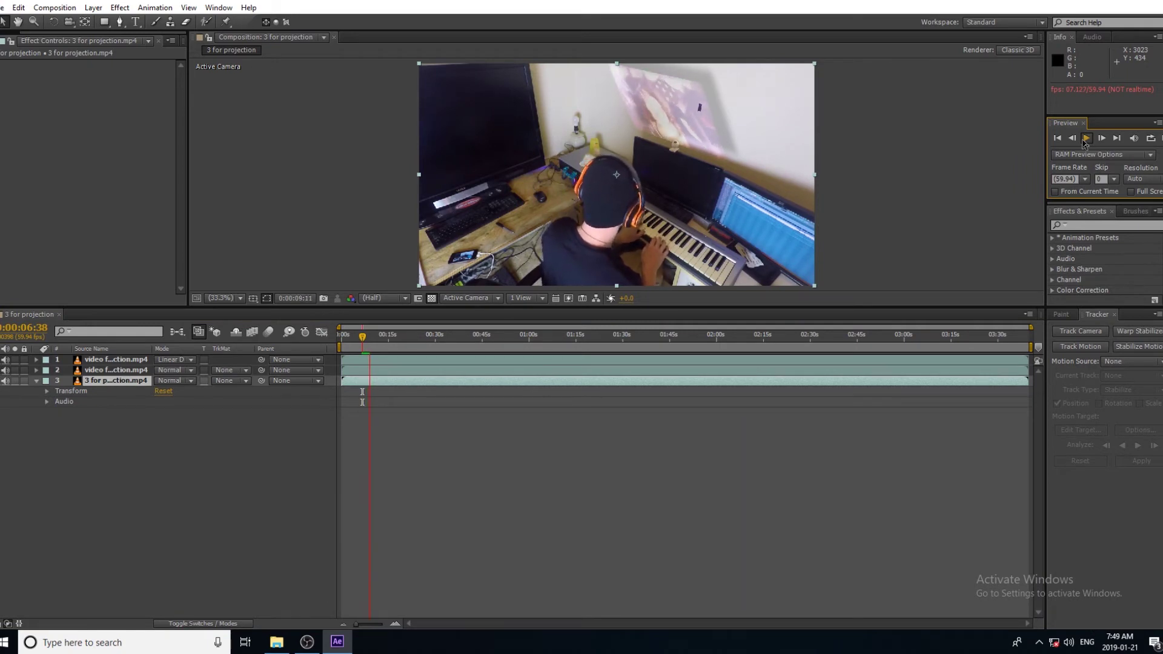
{"action": "left_click", "coordinate": [1085, 139]}
{"action": "left_click", "coordinate": [1086, 140]}
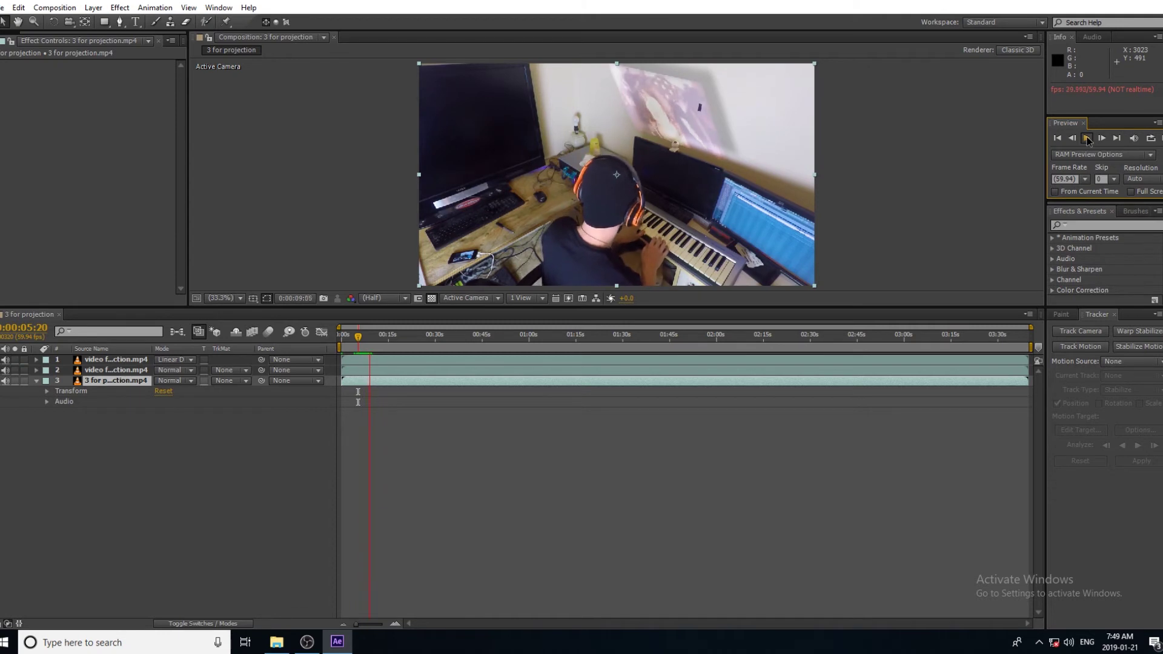
{"action": "left_click", "coordinate": [1087, 140]}
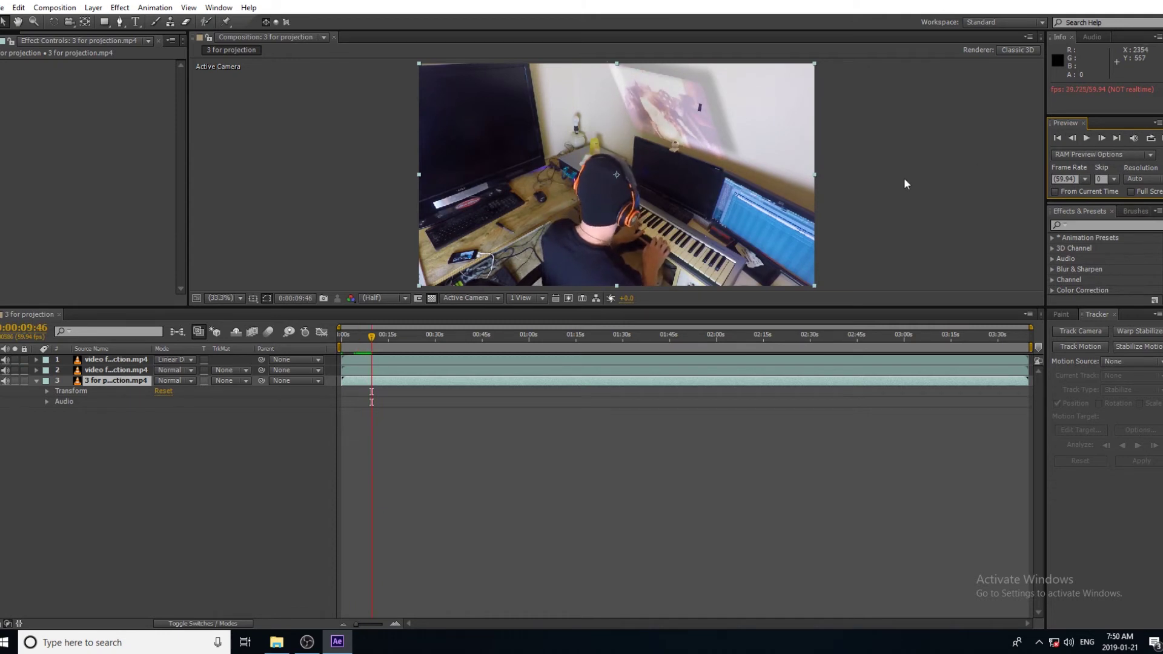
Remove the Channel Mixer and Drop Shadow effects from the second video layer.
{"action": "left_click", "coordinate": [108, 360]}
{"action": "left_click", "coordinate": [40, 371]}
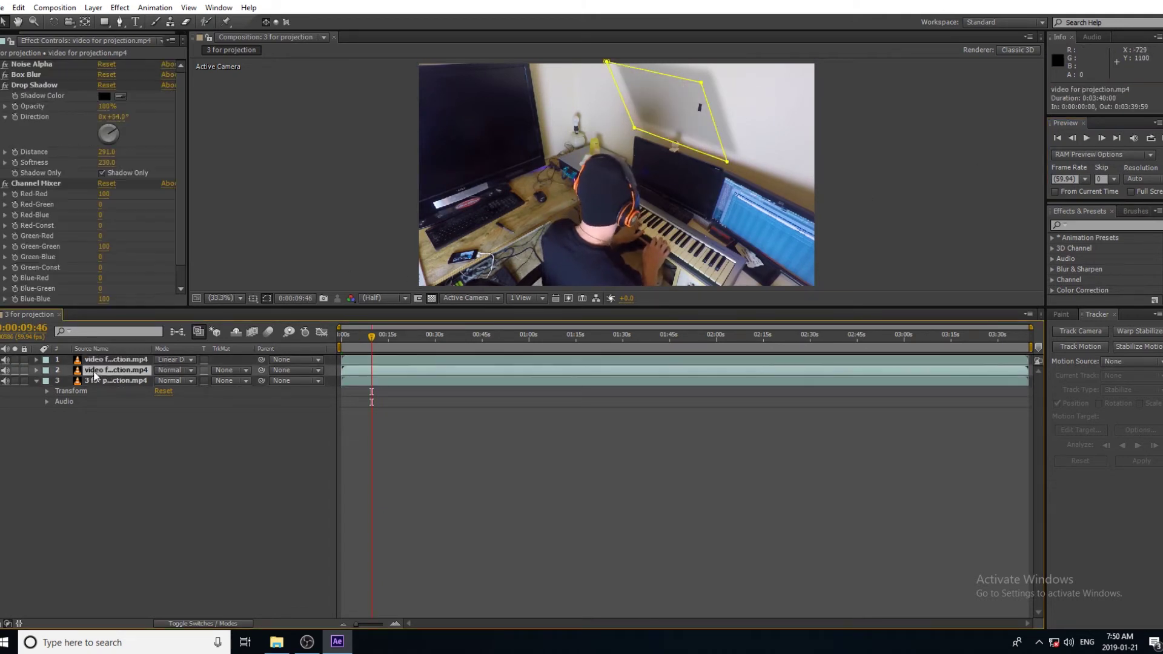
{"action": "left_click", "coordinate": [21, 184]}
{"action": "key", "text": "Delete"}
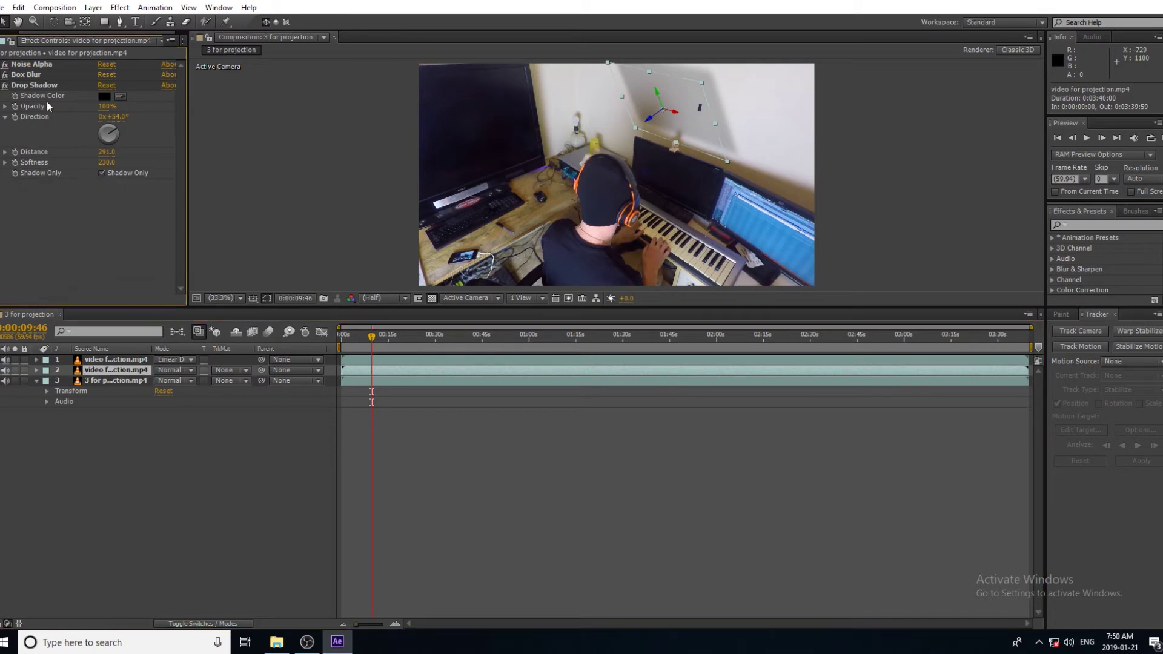
{"action": "left_click", "coordinate": [98, 173]}
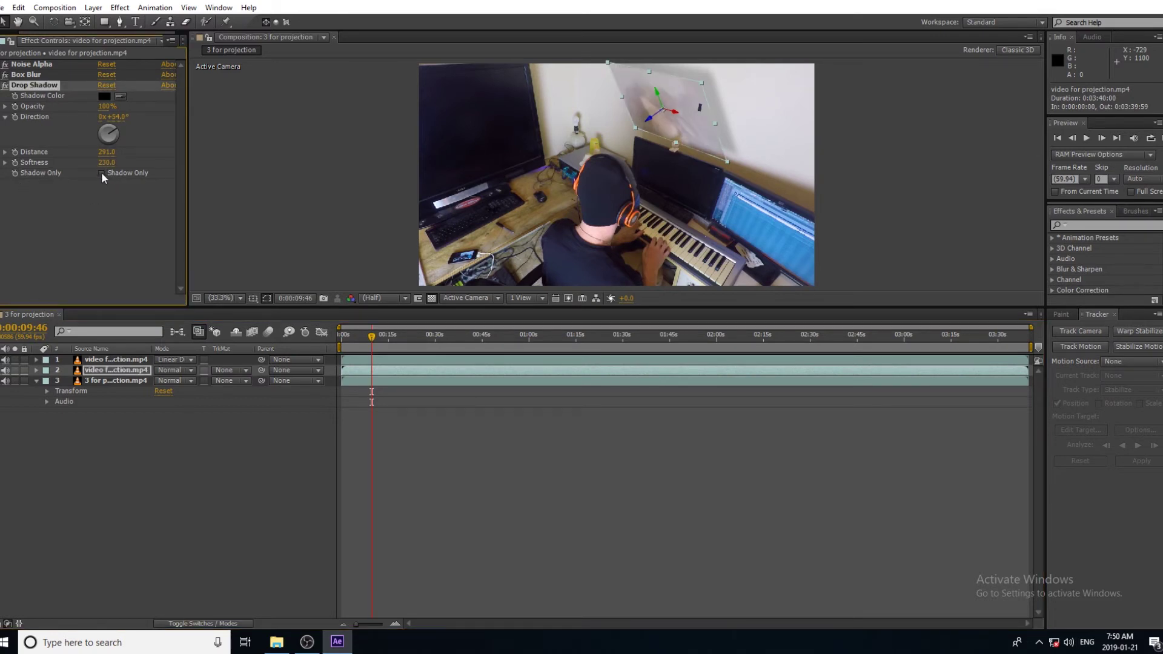
{"action": "key", "text": "Delete"}
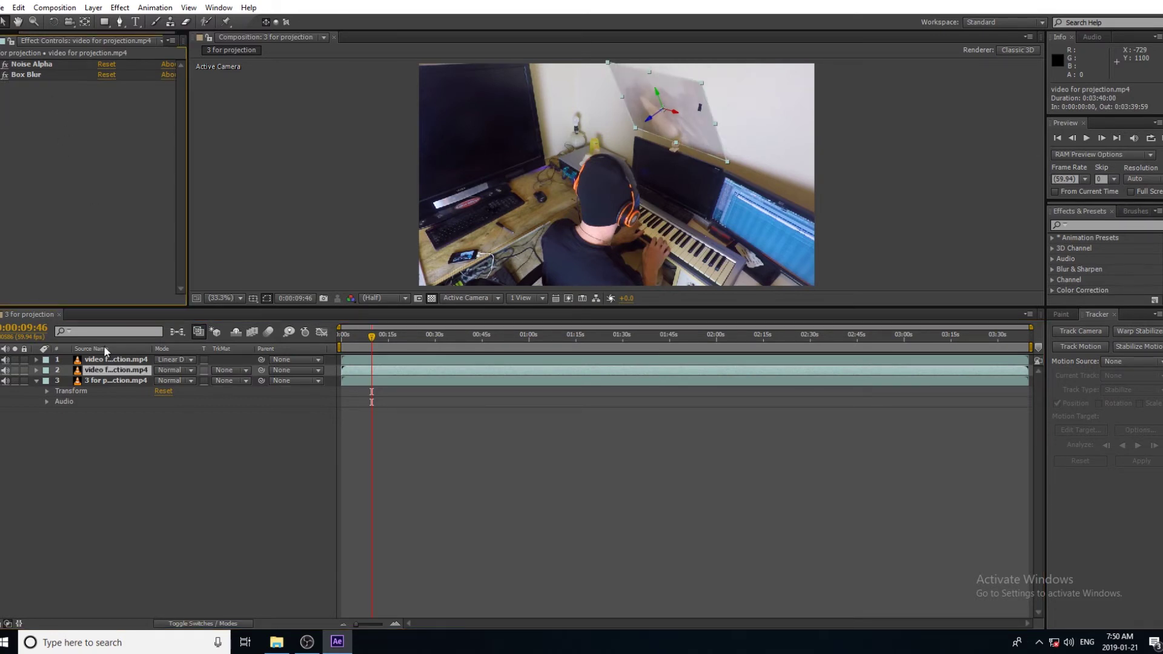
Offset the second video layer to about 1730.7, -435.8, 4378.6 and apply Brightness & Contrast with brightness 2 and contrast 48.
{"action": "left_click_drag", "start_coordinate": [669, 115], "coordinate": [685, 107]}
{"action": "right_click", "coordinate": [61, 147]}
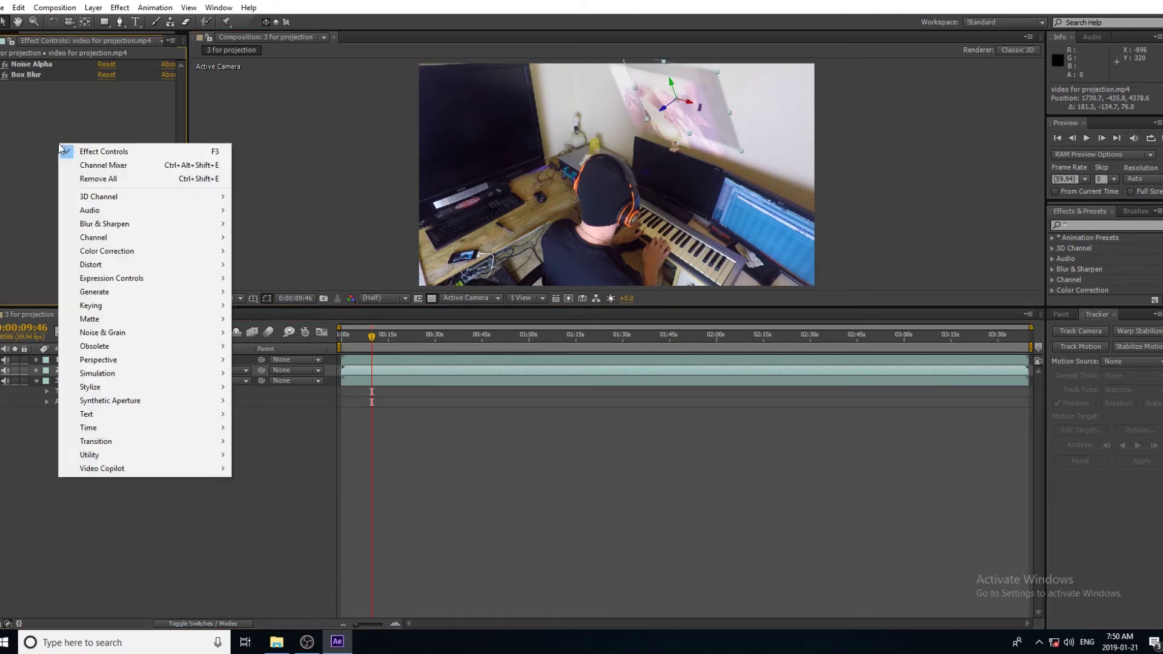
{"action": "mouse_move", "coordinate": [106, 251]}
{"action": "left_click", "coordinate": [266, 265]}
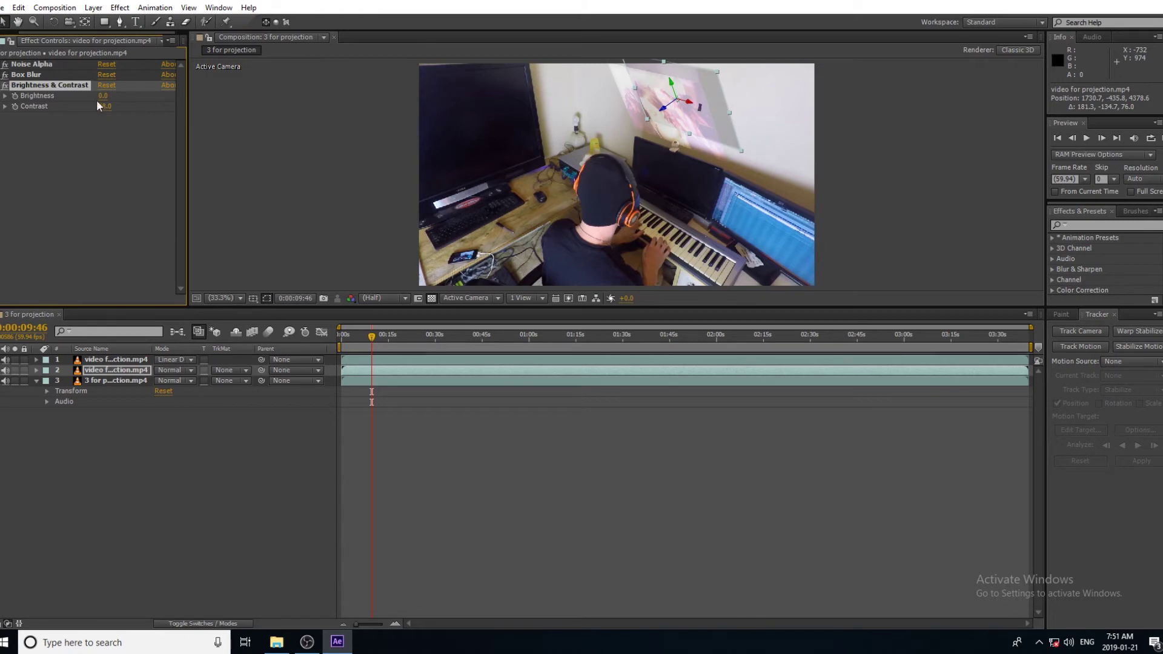
{"action": "left_click_drag", "start_coordinate": [101, 96], "coordinate": [97, 96]}
Shift the second video layer to position about 1784.3, -408.3, 4299.4 and enlarge the composition view.
{"action": "left_click_drag", "start_coordinate": [727, 121], "coordinate": [776, 164]}
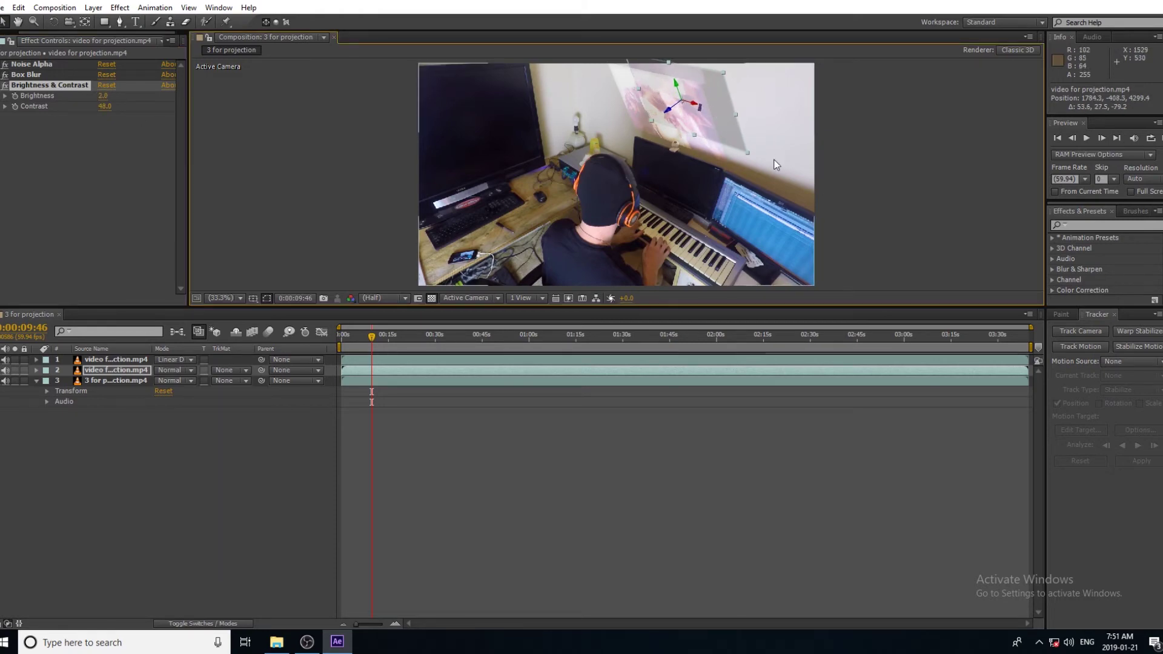
{"action": "left_click_drag", "start_coordinate": [606, 309], "coordinate": [606, 433]}
{"action": "scroll", "coordinate": [711, 277], "scroll_direction": "up", "scroll_amount": 1}
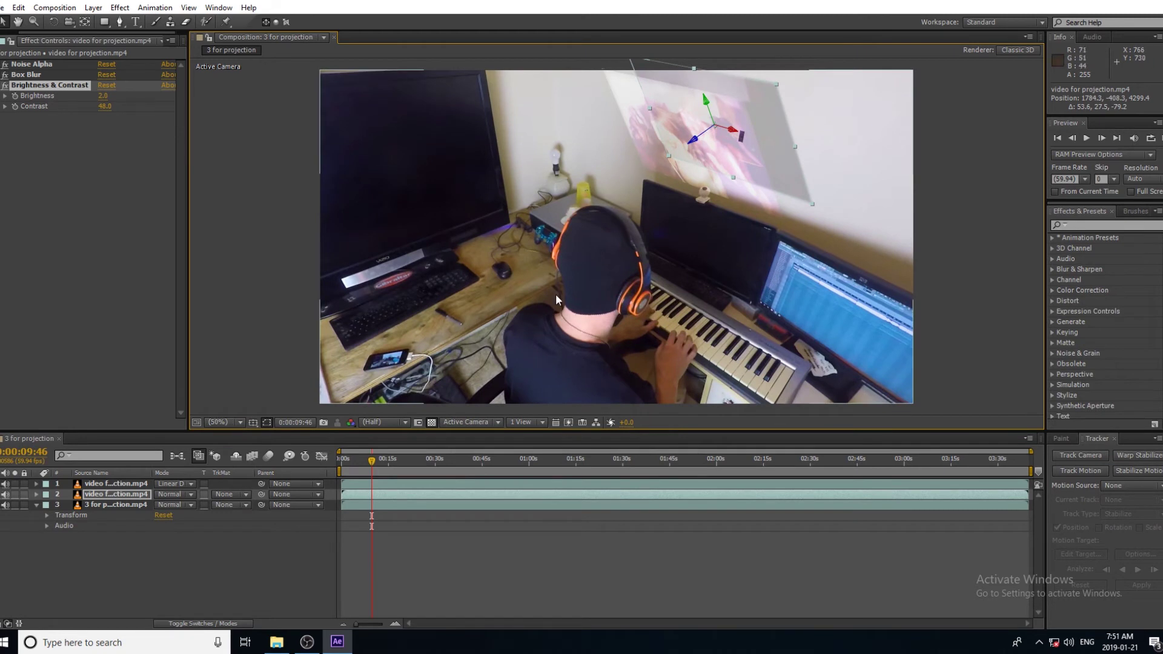
Try a higher contrast in the second video layer's Brightness & Contrast effect.
{"action": "left_click", "coordinate": [192, 332]}
{"action": "key", "text": "ctrl+z"}
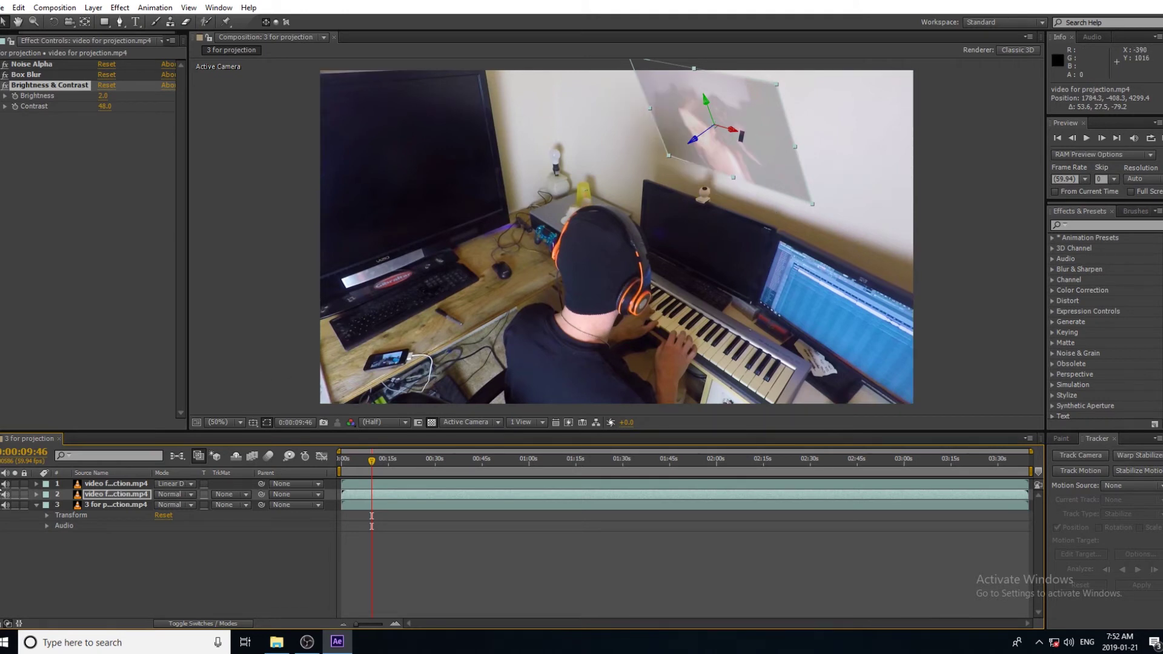
{"action": "left_click_drag", "start_coordinate": [105, 108], "coordinate": [171, 108]}
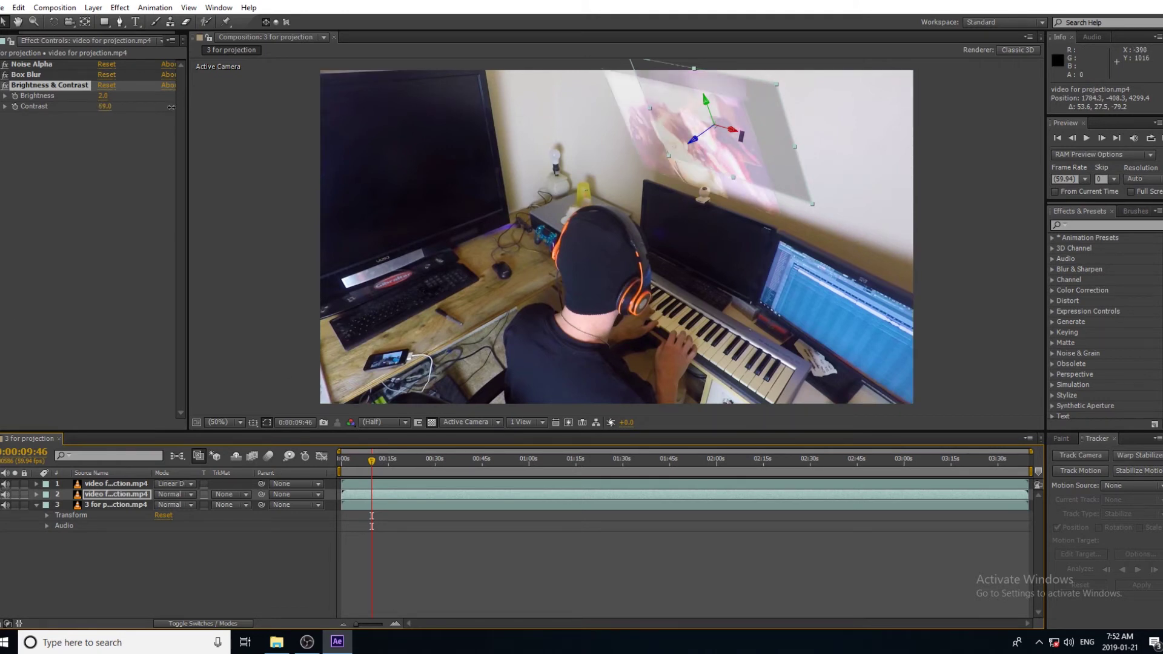
Apply the Black & White effect to the second video layer.
{"action": "right_click", "coordinate": [62, 152]}
{"action": "mouse_move", "coordinate": [91, 189]}
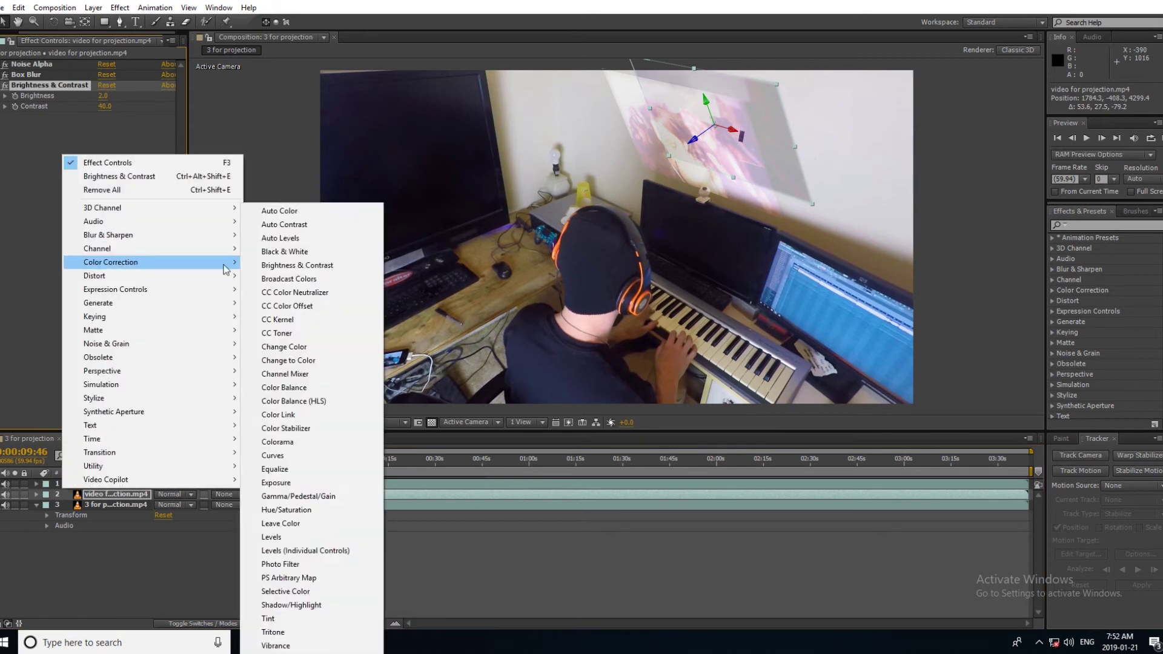
{"action": "left_click", "coordinate": [260, 254]}
{"action": "right_click", "coordinate": [49, 267]}
{"action": "left_click", "coordinate": [72, 228]}
Draw a closed four-point mask with the Pen tool around the corners of the second video layer on the wall.
{"action": "key", "text": "g"}
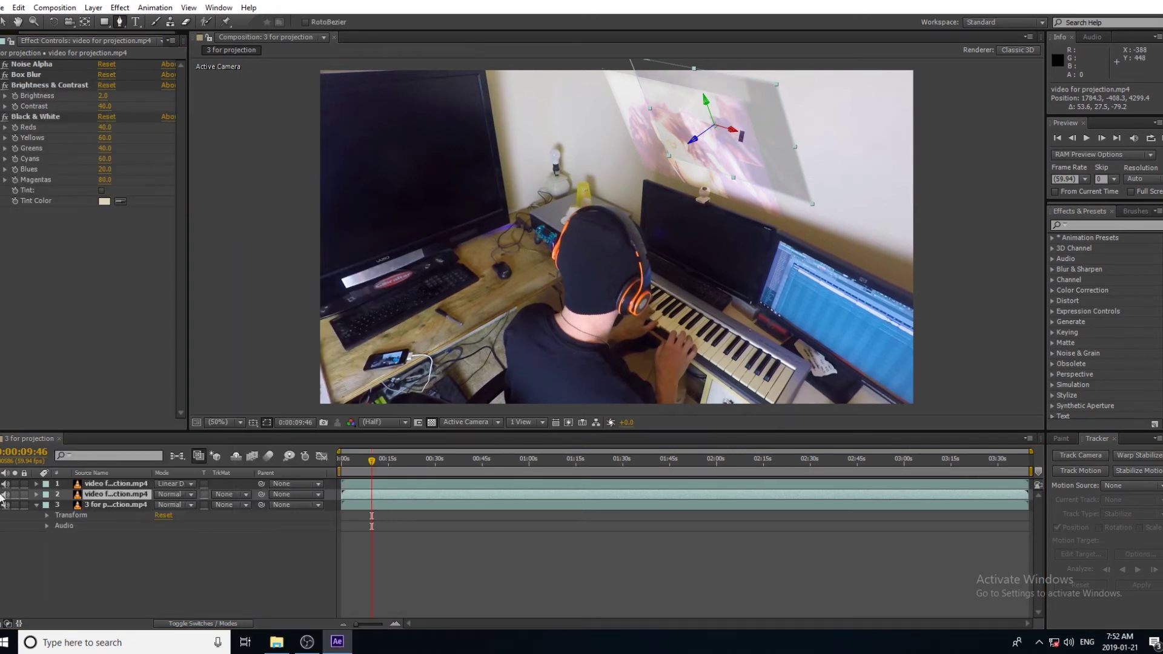
{"action": "left_click_drag", "start_coordinate": [628, 65], "coordinate": [612, 173]}
{"action": "left_click", "coordinate": [619, 157]}
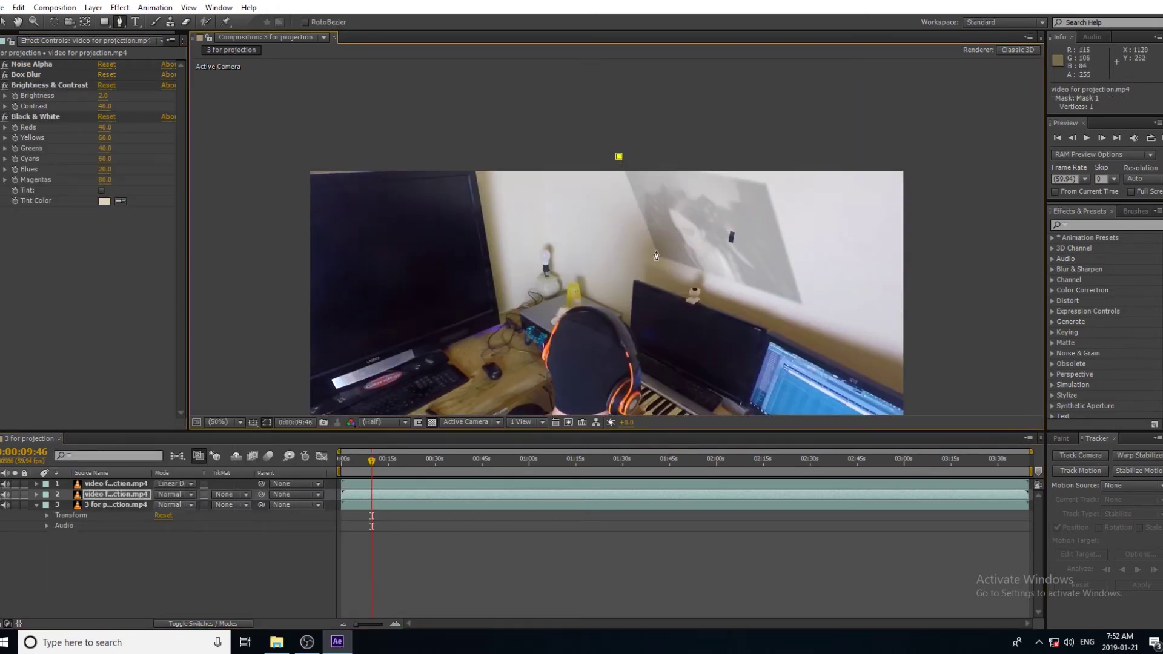
{"action": "left_click", "coordinate": [657, 256]}
{"action": "left_click", "coordinate": [803, 305]}
{"action": "left_click", "coordinate": [767, 185]}
{"action": "left_click", "coordinate": [618, 157]}
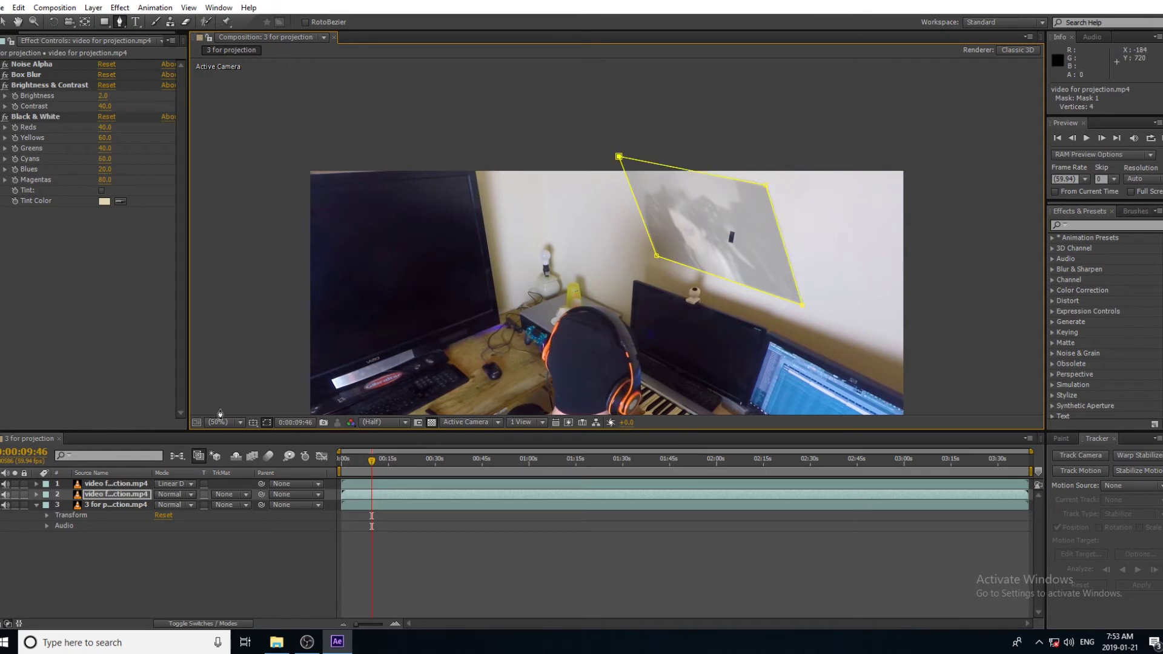
Feather the second video layer's Mask 1 by 333 pixels, leaving its other mask settings alone.
{"action": "left_click", "coordinate": [36, 494]}
{"action": "left_click", "coordinate": [47, 494]}
{"action": "left_click", "coordinate": [58, 505]}
{"action": "left_click_drag", "start_coordinate": [194, 522], "coordinate": [370, 407]}
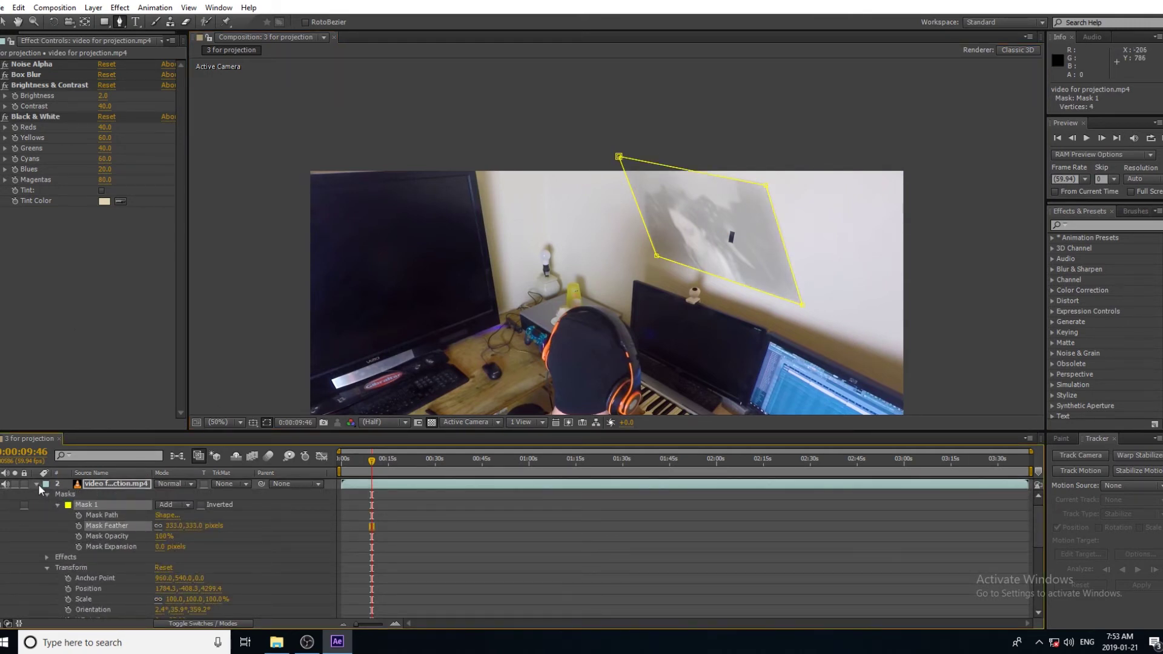
{"action": "left_click", "coordinate": [37, 485]}
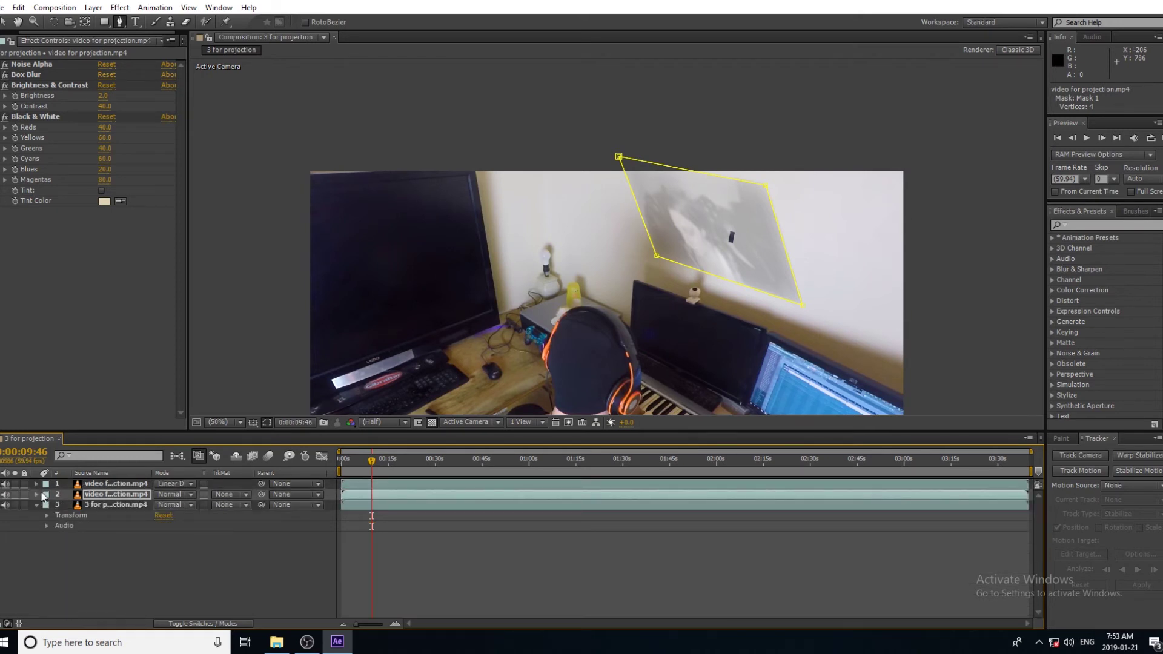
Rotate the second video layer to X 21°, Y 22° and Z 7° on the wall.
{"action": "left_click", "coordinate": [37, 494]}
{"action": "left_click", "coordinate": [48, 494]}
{"action": "left_click", "coordinate": [48, 515]}
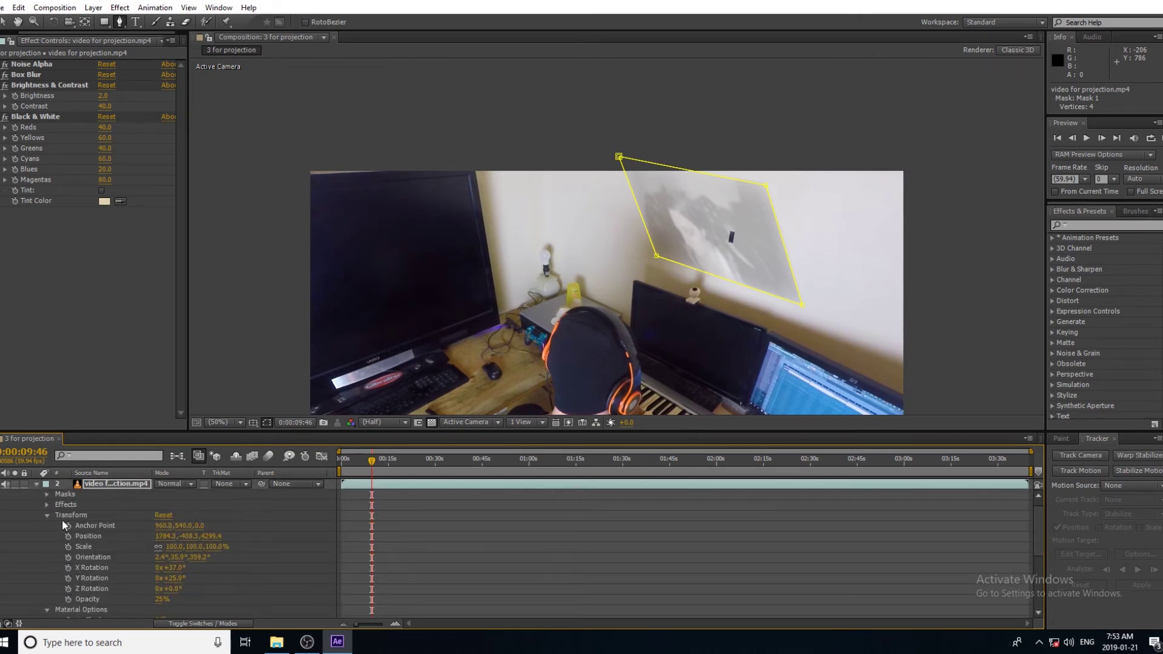
{"action": "left_click_drag", "start_coordinate": [197, 563], "coordinate": [174, 570]}
Move Brightness & Contrast below Black & White with contrast 53, and set the Black & White tint color to #876310.
{"action": "left_click_drag", "start_coordinate": [41, 89], "coordinate": [123, 202]}
{"action": "left_click", "coordinate": [104, 170]}
{"action": "left_click", "coordinate": [488, 359]}
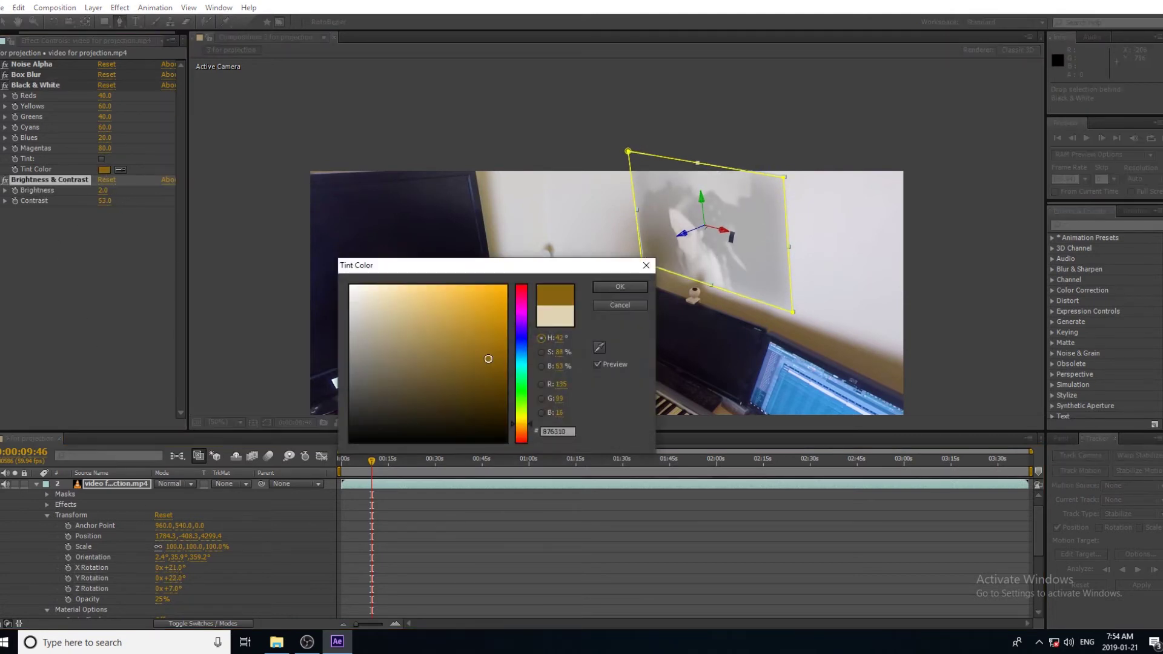
{"action": "left_click", "coordinate": [633, 286]}
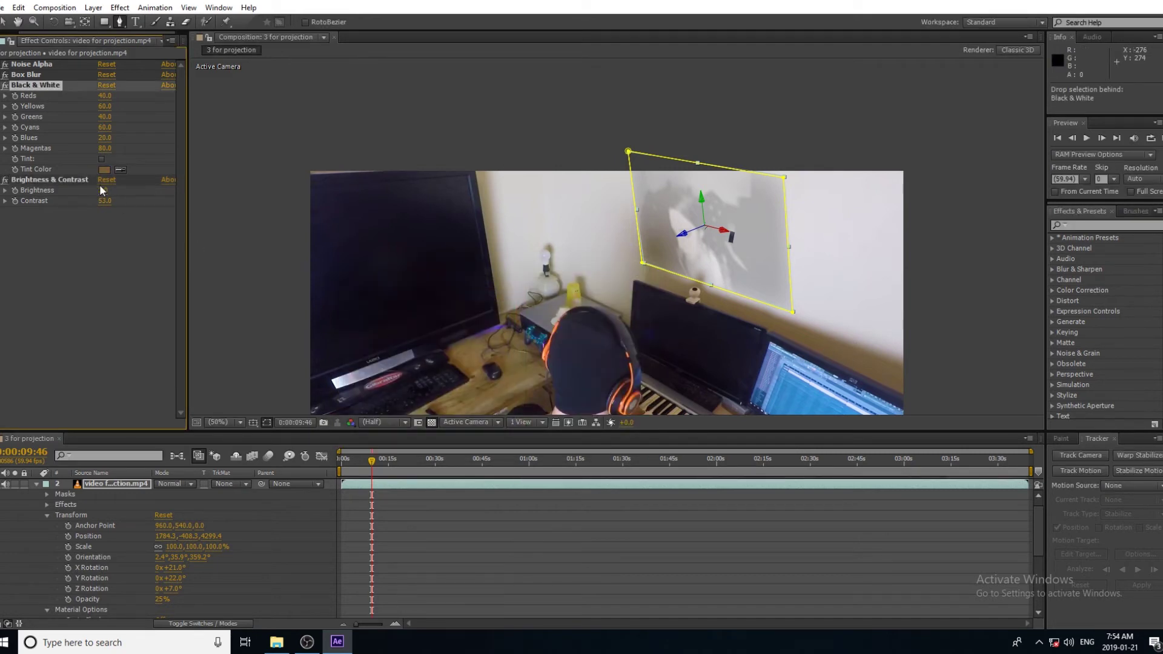
Lower the second video layer's contrast in Brightness & Contrast, and make the top projection layer visible again.
{"action": "mouse_move", "coordinate": [105, 96]}
{"action": "left_mouse_down"}
{"action": "mouse_move", "coordinate": [130, 95]}
{"action": "mouse_move", "coordinate": [104, 116]}
{"action": "left_mouse_up"}
{"action": "left_click", "coordinate": [5, 85]}
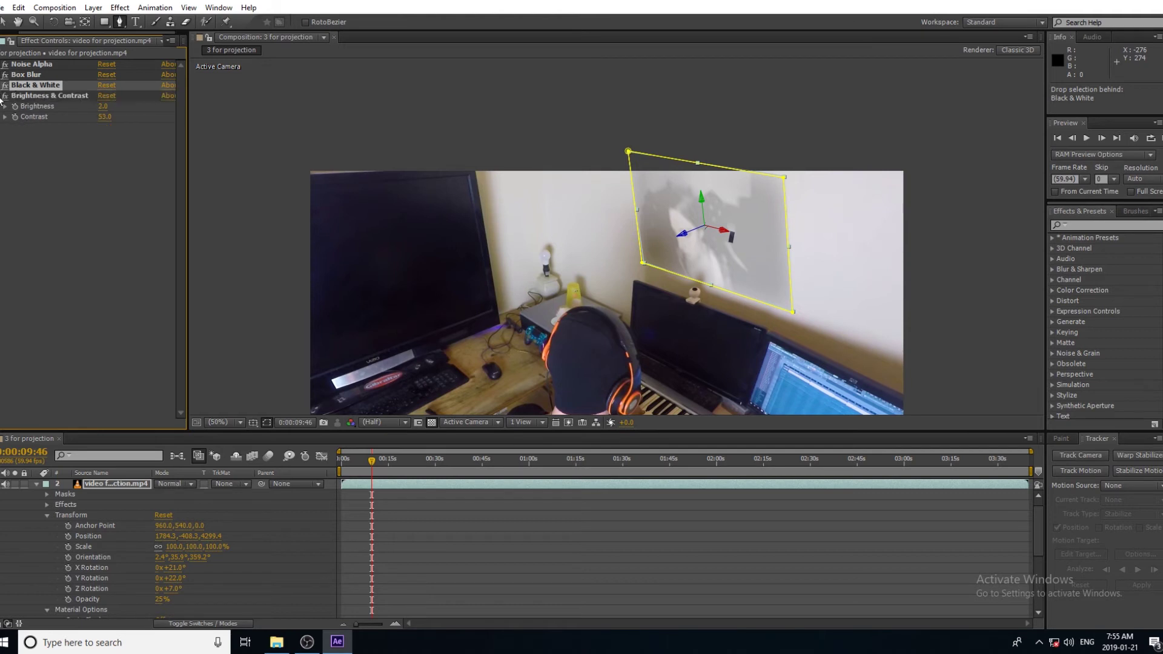
{"action": "mouse_move", "coordinate": [103, 116]}
{"action": "left_mouse_down"}
{"action": "mouse_move", "coordinate": [100, 127]}
{"action": "mouse_move", "coordinate": [111, 124]}
{"action": "mouse_move", "coordinate": [83, 112]}
{"action": "left_mouse_up"}
{"action": "scroll", "coordinate": [169, 533], "scroll_direction": "up", "scroll_amount": 2}
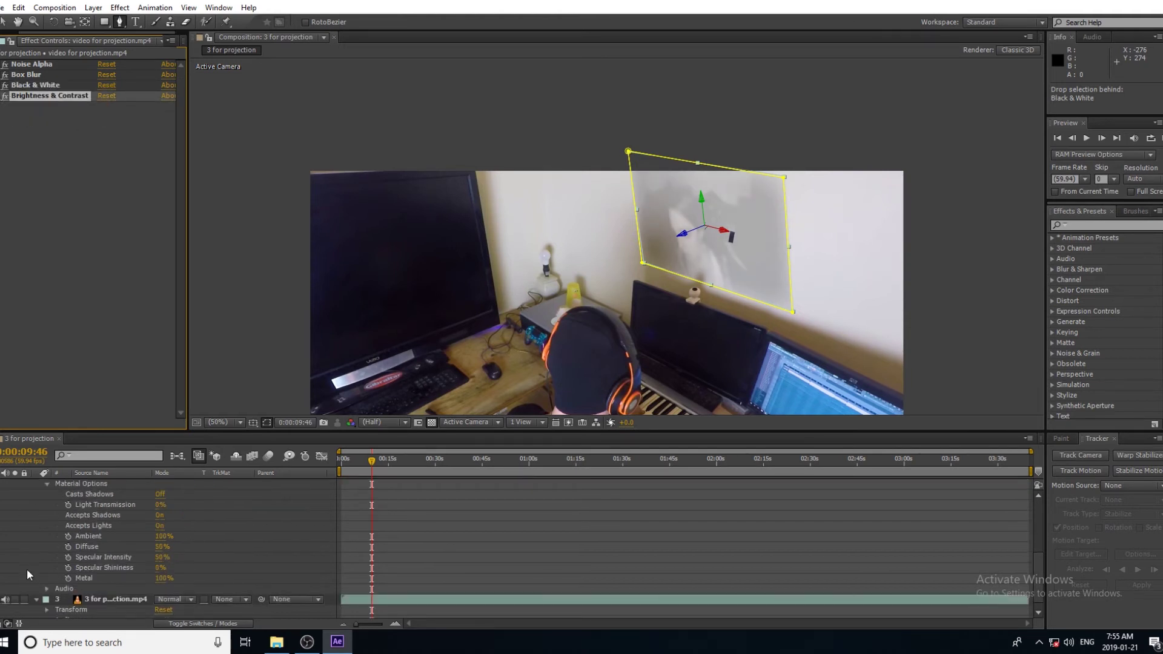
{"action": "left_click", "coordinate": [95, 188]}
{"action": "left_click", "coordinate": [37, 495]}
{"action": "key", "text": "ctrl+/"}
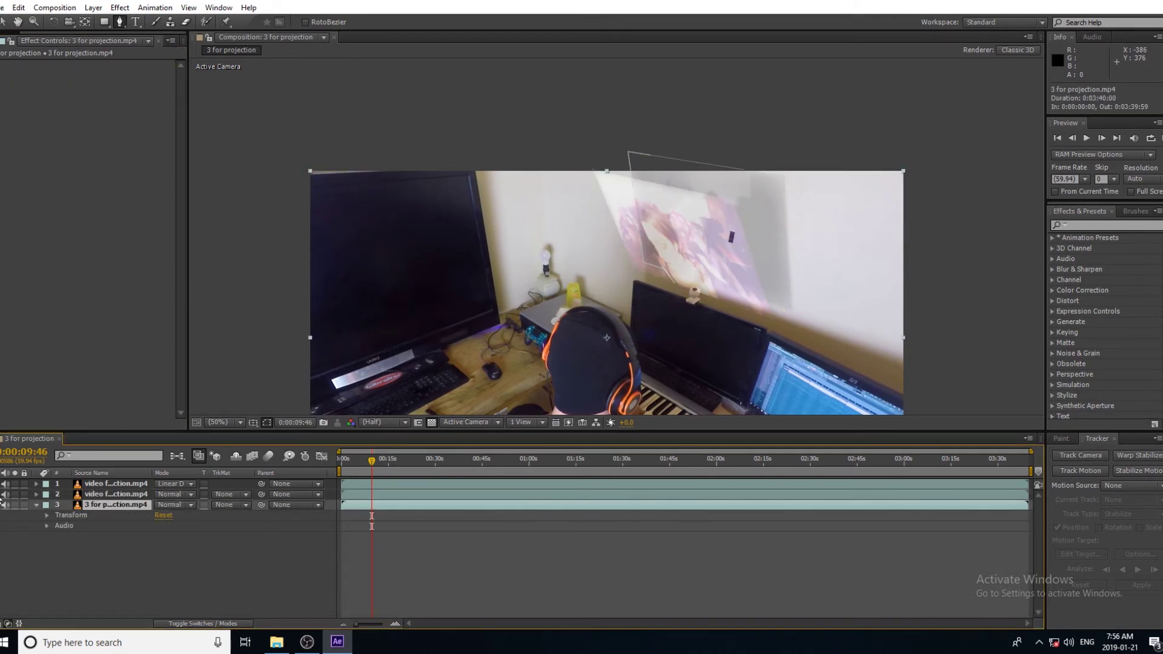
Set the second video layer's Box Blur radius to about 46 and its iterations to 14.
{"action": "left_click", "coordinate": [116, 494]}
{"action": "left_click", "coordinate": [5, 74]}
{"action": "left_click", "coordinate": [125, 76]}
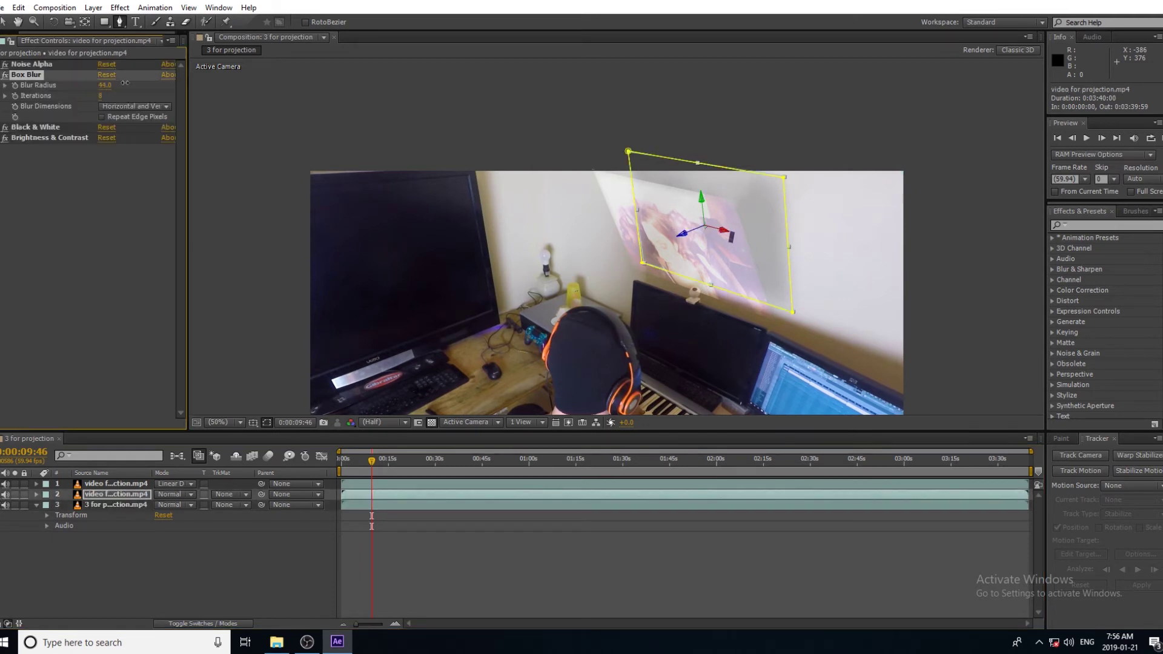
{"action": "left_click_drag", "start_coordinate": [77, 97], "coordinate": [81, 96]}
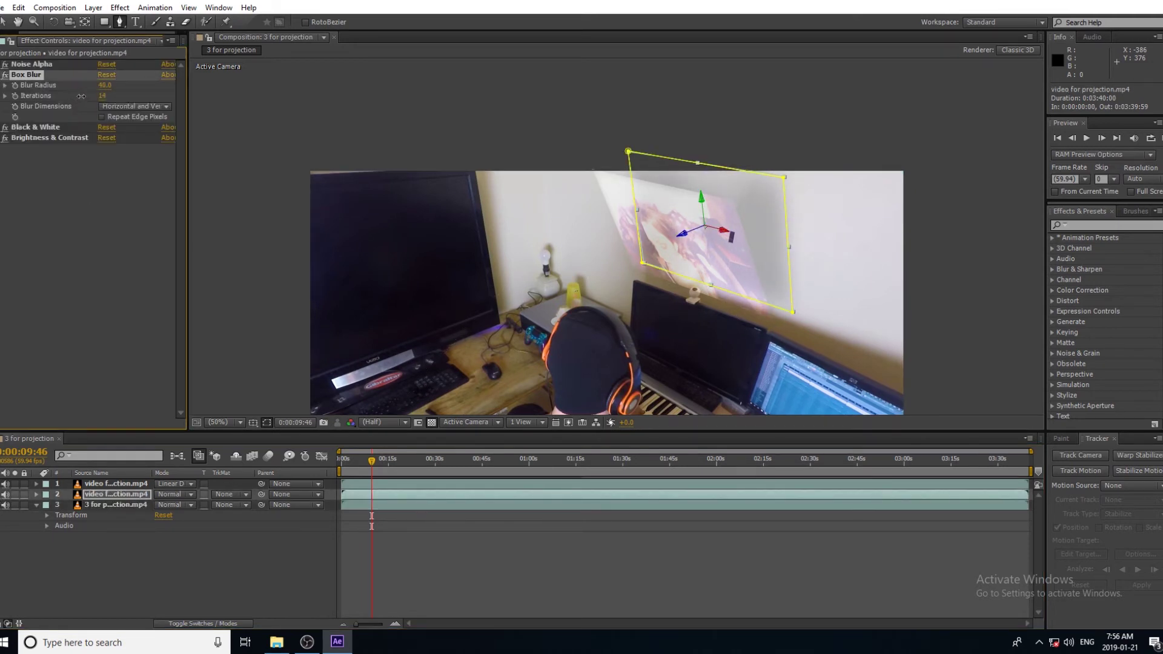
Preview the composition with the base footage layer selected to check the softened shadow behind the wall projection.
{"action": "left_click", "coordinate": [110, 507]}
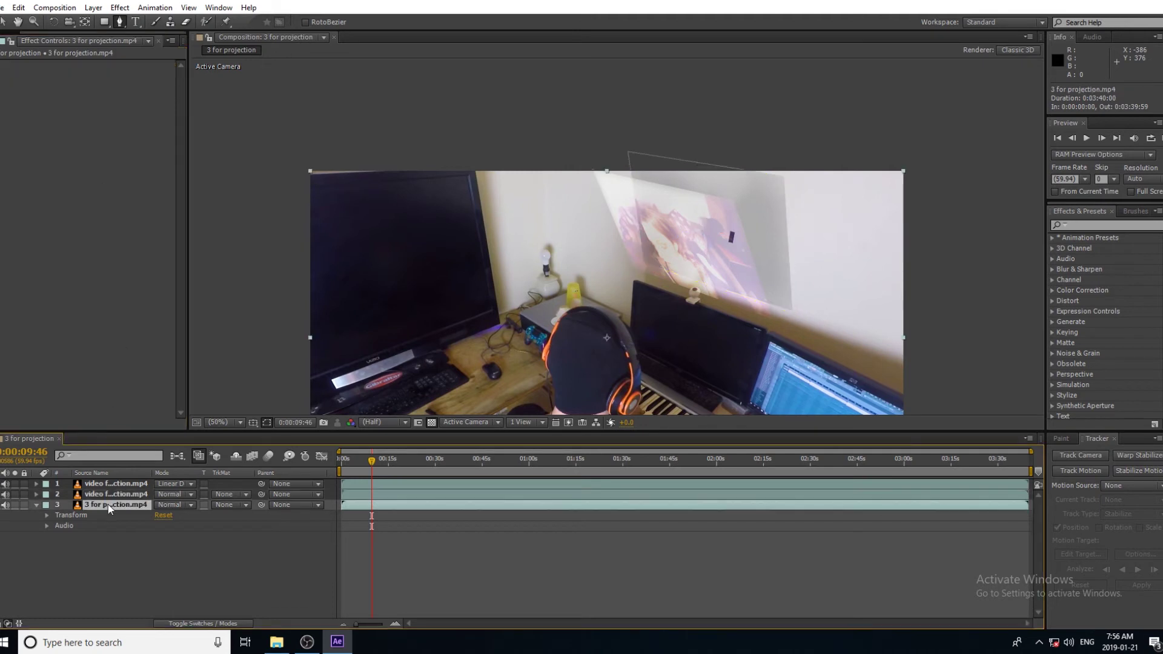
{"action": "left_click", "coordinate": [98, 485]}
{"action": "key", "text": "ctrl+Down"}
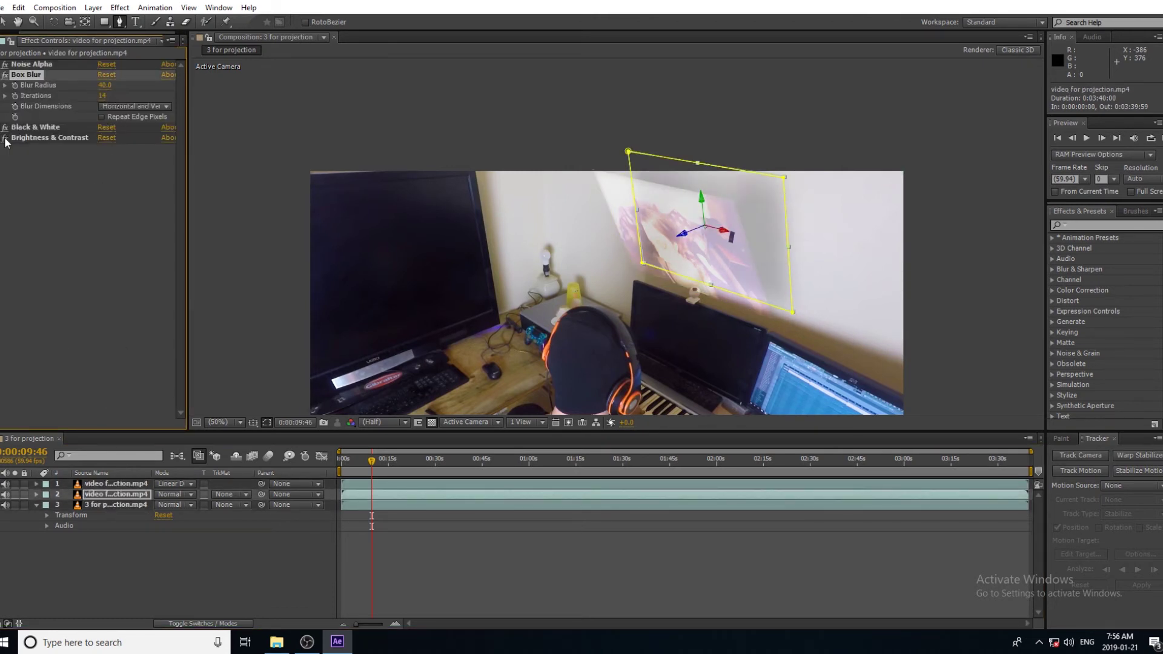
{"action": "left_click", "coordinate": [101, 507]}
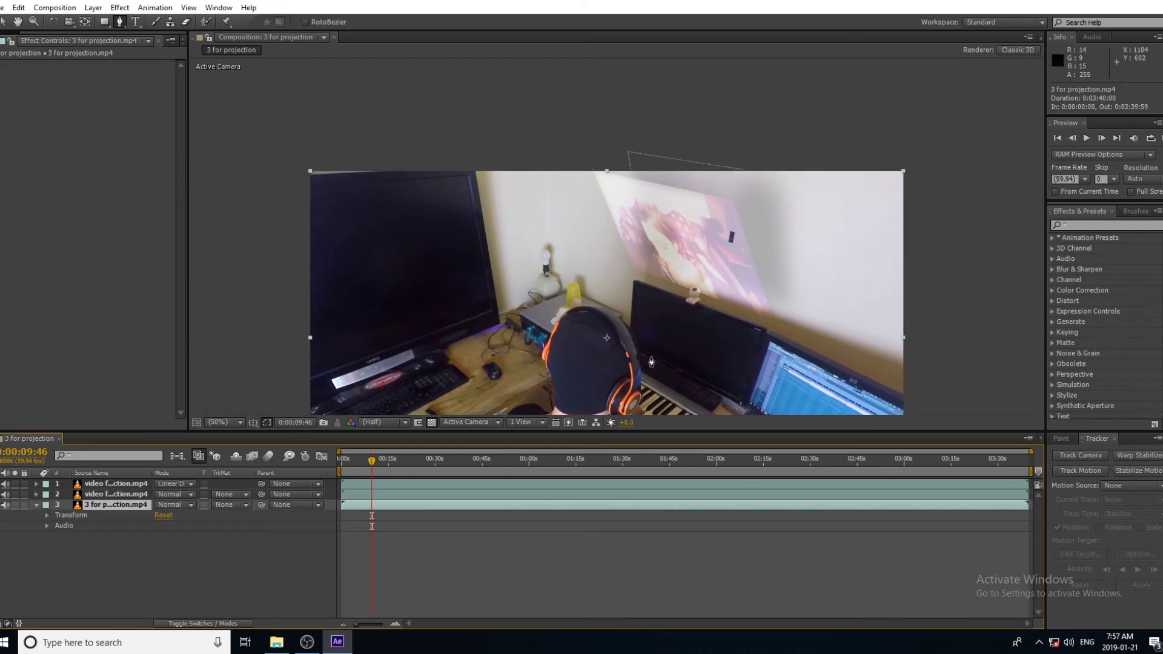
{"action": "left_click", "coordinate": [1087, 138]}
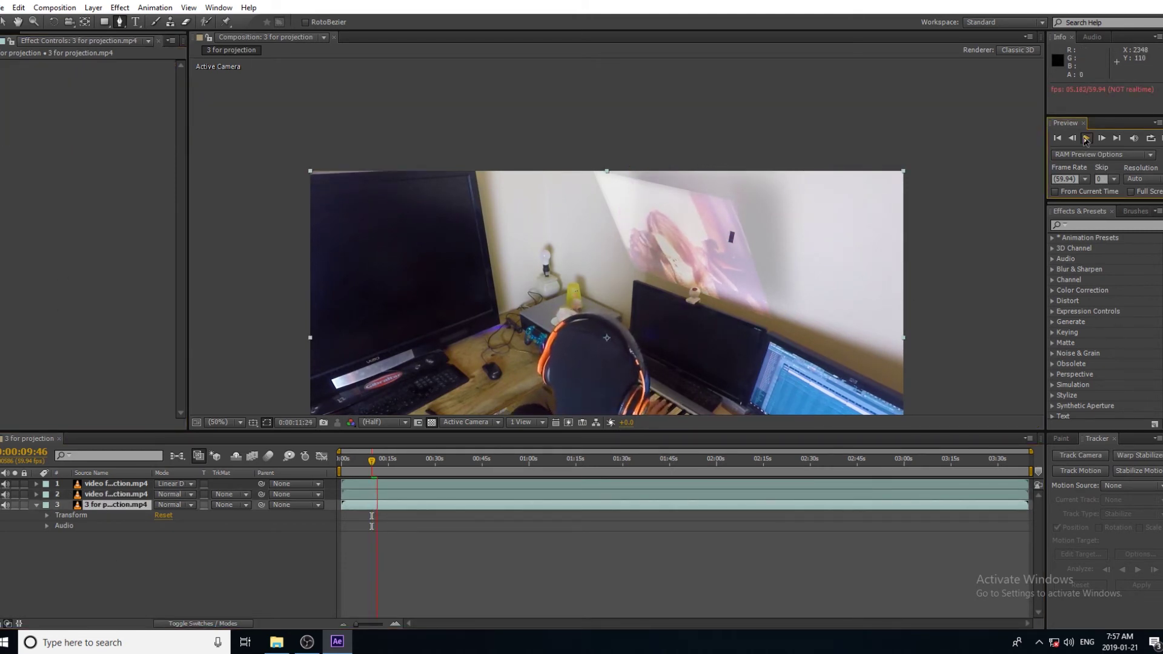
{"action": "left_click", "coordinate": [5, 494]}
{"action": "left_click", "coordinate": [1087, 139]}
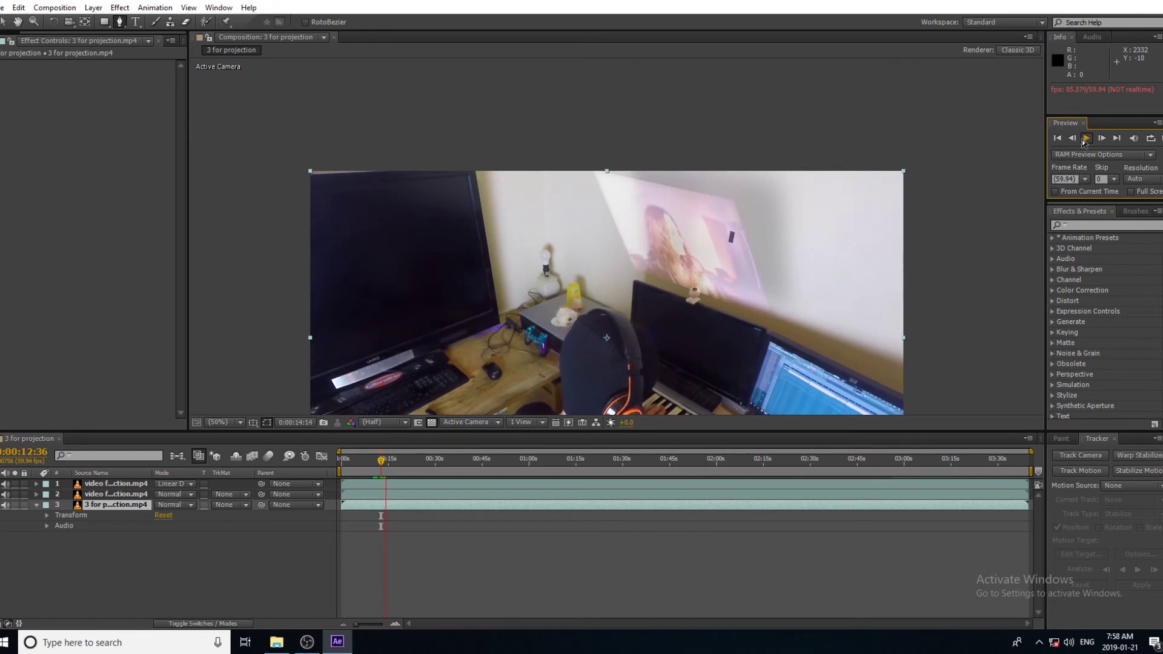
{"action": "left_click", "coordinate": [515, 447]}
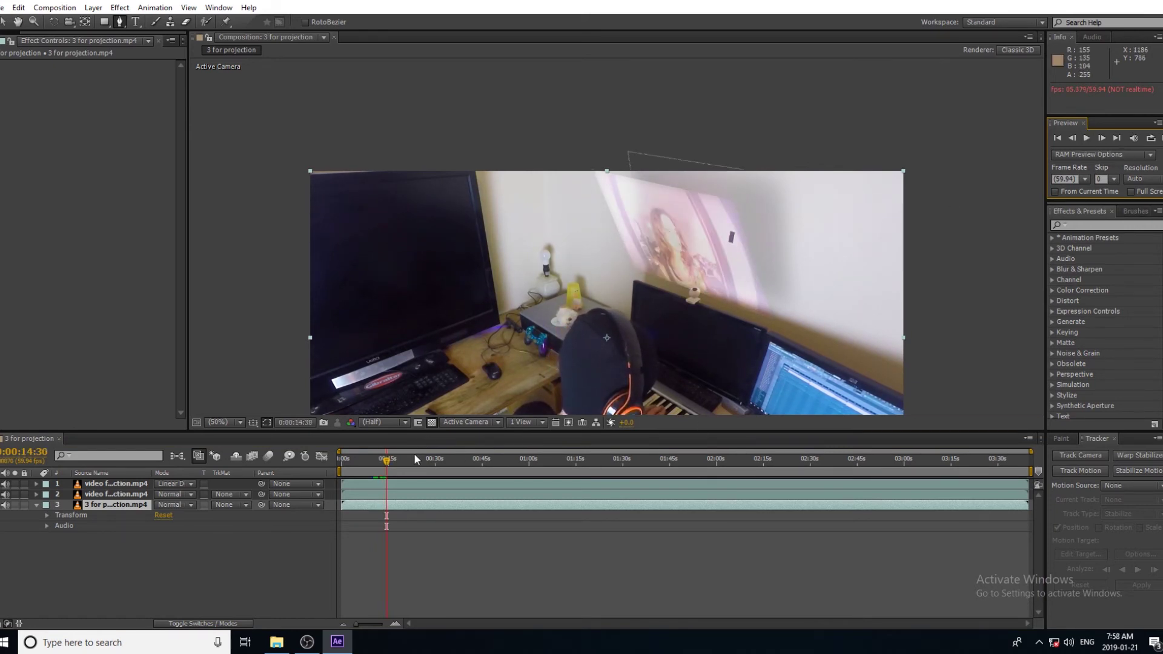
Save the project as "af halo 3" in the Habits Video folder on drive D.
{"action": "left_click", "coordinate": [4, 7]}
{"action": "mouse_move", "coordinate": [24, 117]}
{"action": "left_click", "coordinate": [206, 117]}
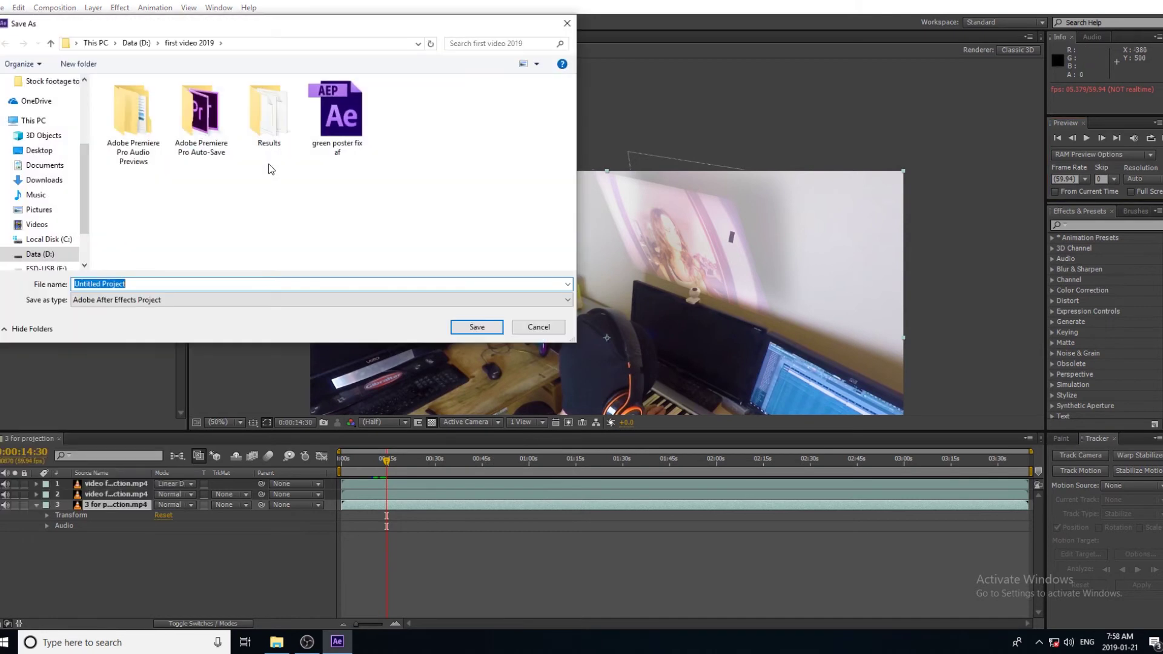
{"action": "left_click", "coordinate": [50, 43]}
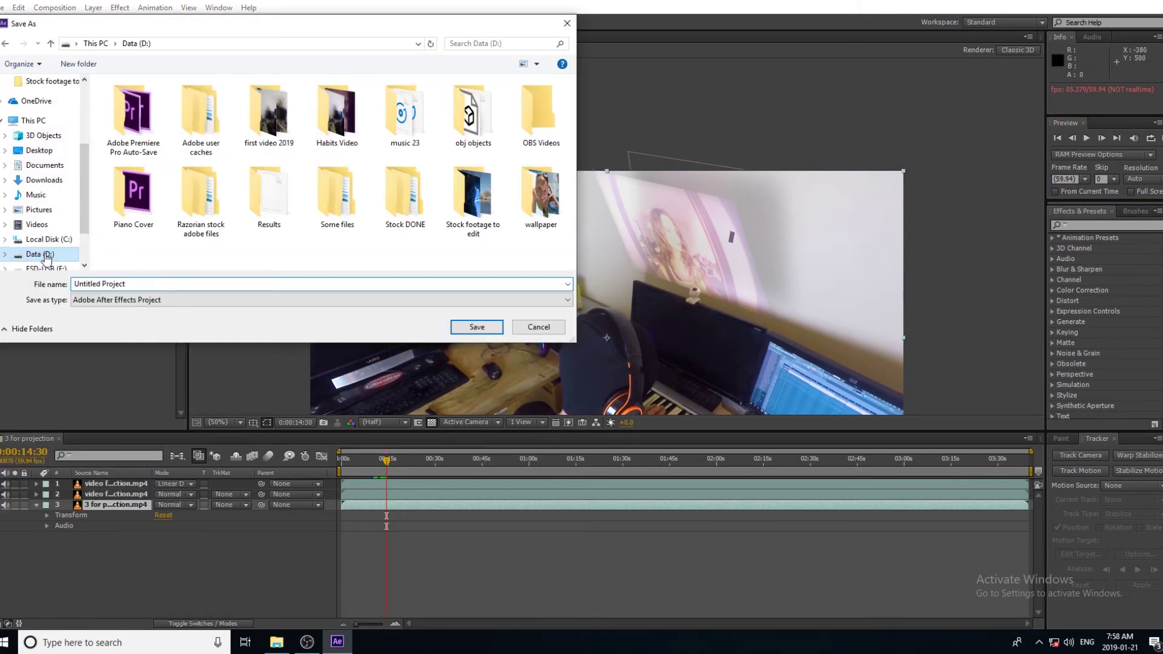
{"action": "double_click", "coordinate": [331, 110]}
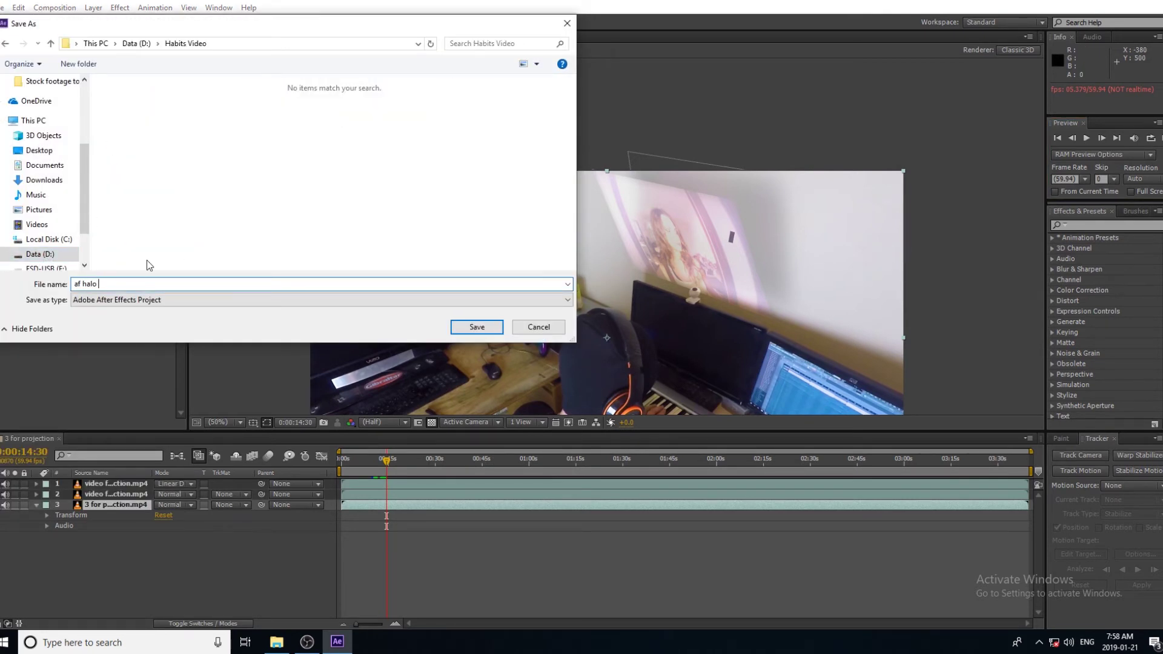
{"action": "key", "text": "Return"}
Add the composition to the render queue and set its output module to H.264 with audio output enabled.
{"action": "left_click", "coordinate": [4, 8]}
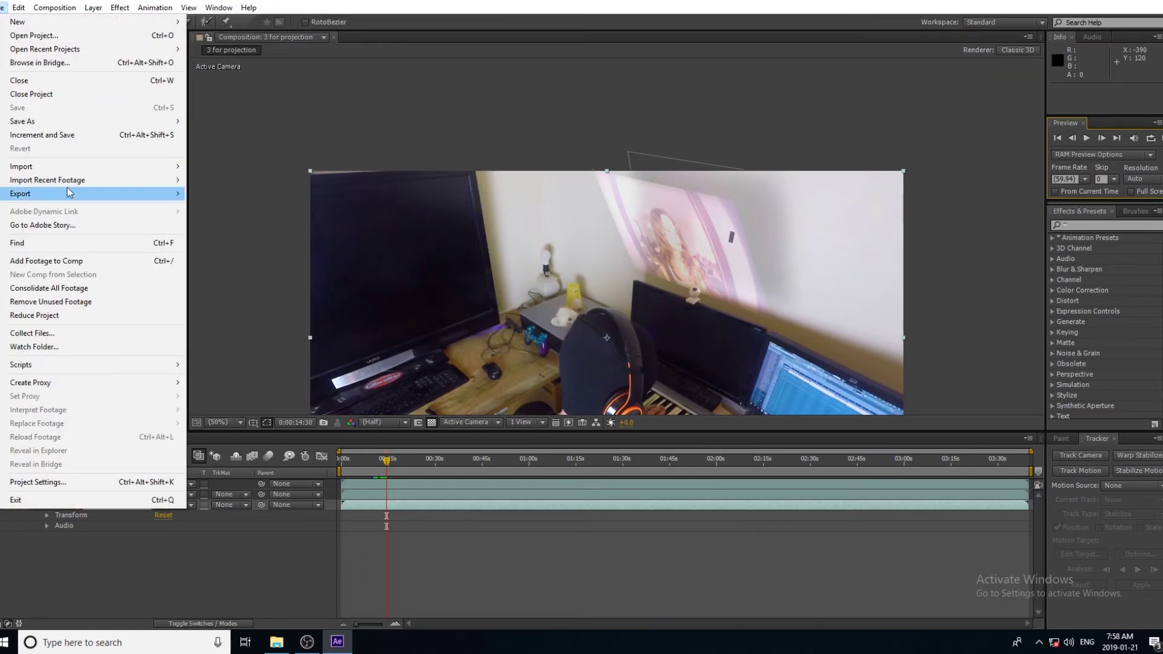
{"action": "mouse_move", "coordinate": [69, 193]}
{"action": "left_click", "coordinate": [253, 195]}
{"action": "left_click", "coordinate": [90, 518]}
{"action": "left_click", "coordinate": [509, 163]}
{"action": "left_click", "coordinate": [521, 209]}
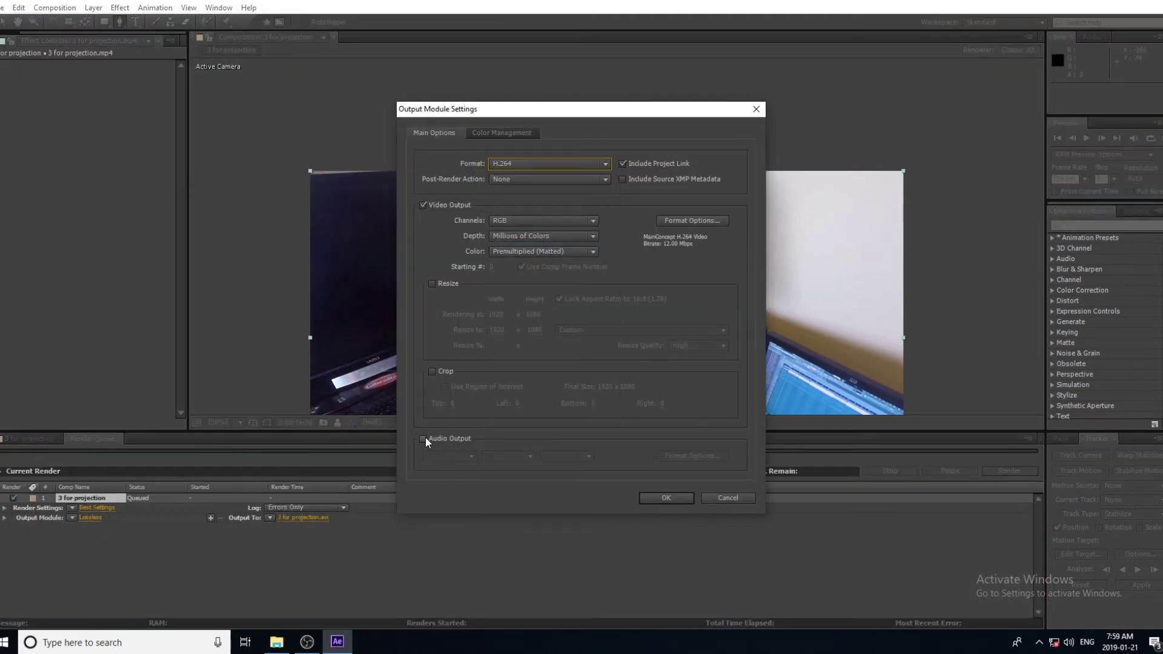
{"action": "left_click", "coordinate": [423, 438]}
{"action": "left_click", "coordinate": [667, 498]}
Set the output file to "3 for projection test" in the Habits Video folder and start the render.
{"action": "left_click", "coordinate": [305, 518]}
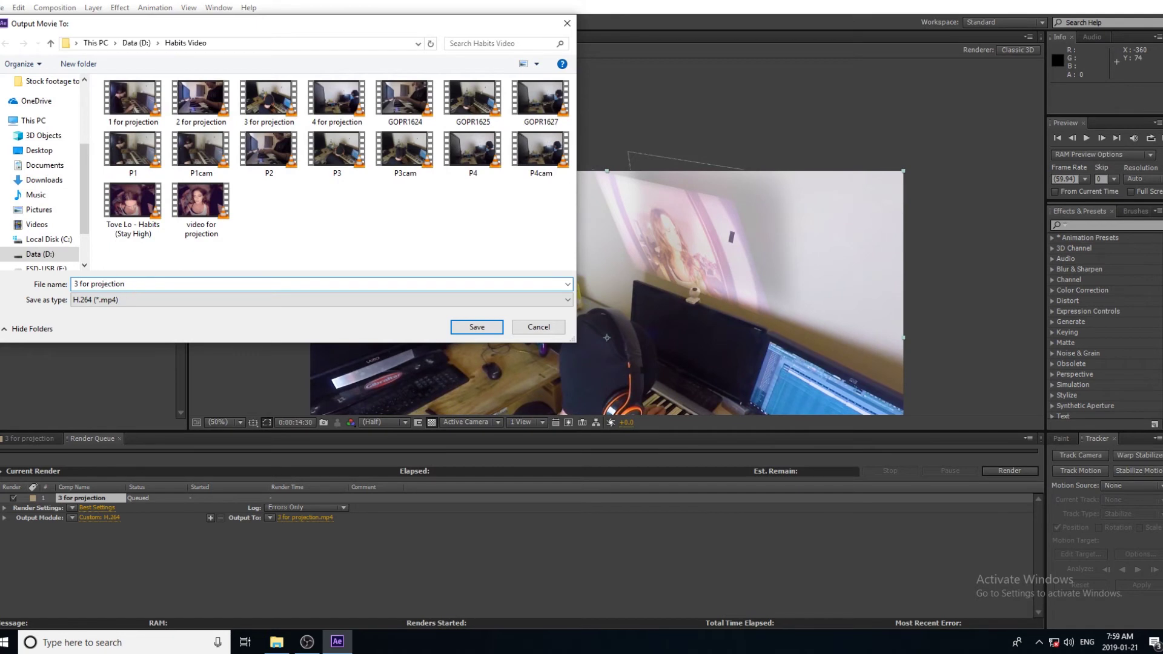
{"action": "left_click", "coordinate": [493, 332]}
{"action": "left_click", "coordinate": [1006, 471]}
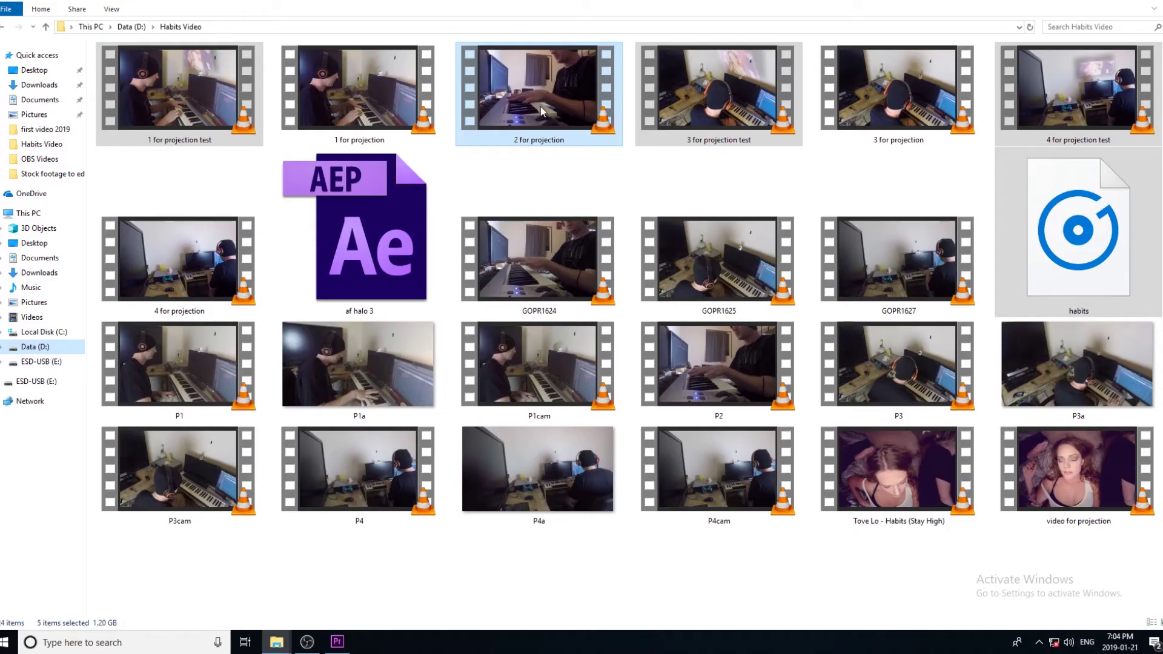
Import the four projection clips and the habits audio into Premiere Pro and create a multi-camera source sequence from them, synchronized by audio.
{"action": "left_click_drag", "start_coordinate": [541, 111], "coordinate": [71, 432]}
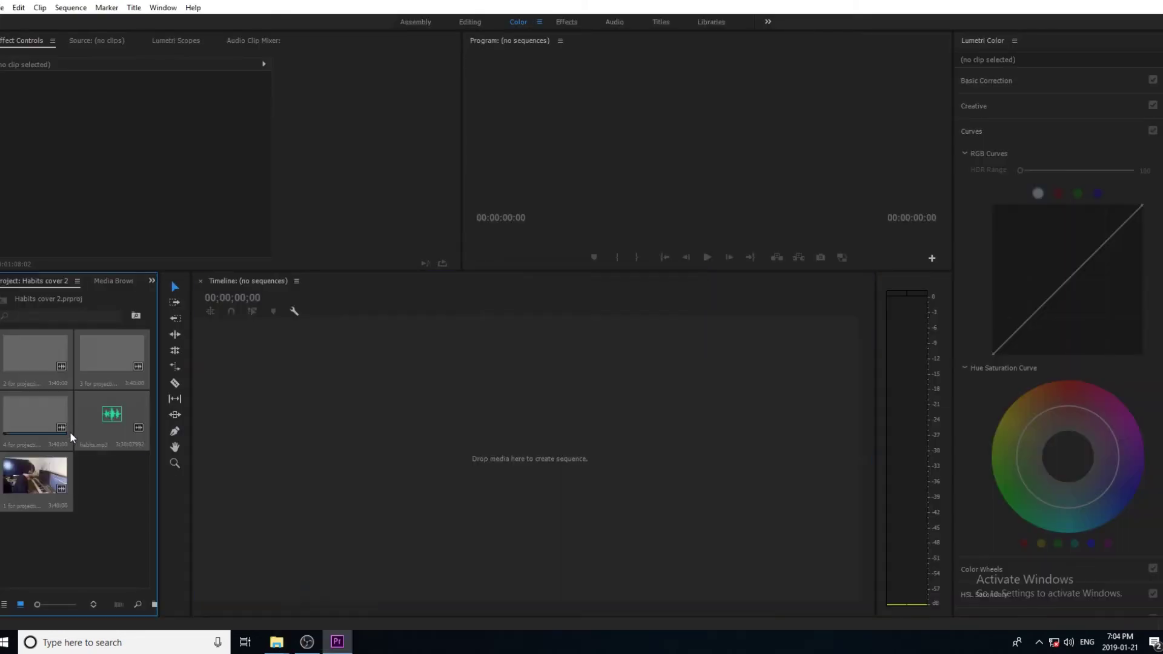
{"action": "left_click", "coordinate": [38, 8]}
{"action": "left_click", "coordinate": [116, 397]}
{"action": "left_click", "coordinate": [485, 281]}
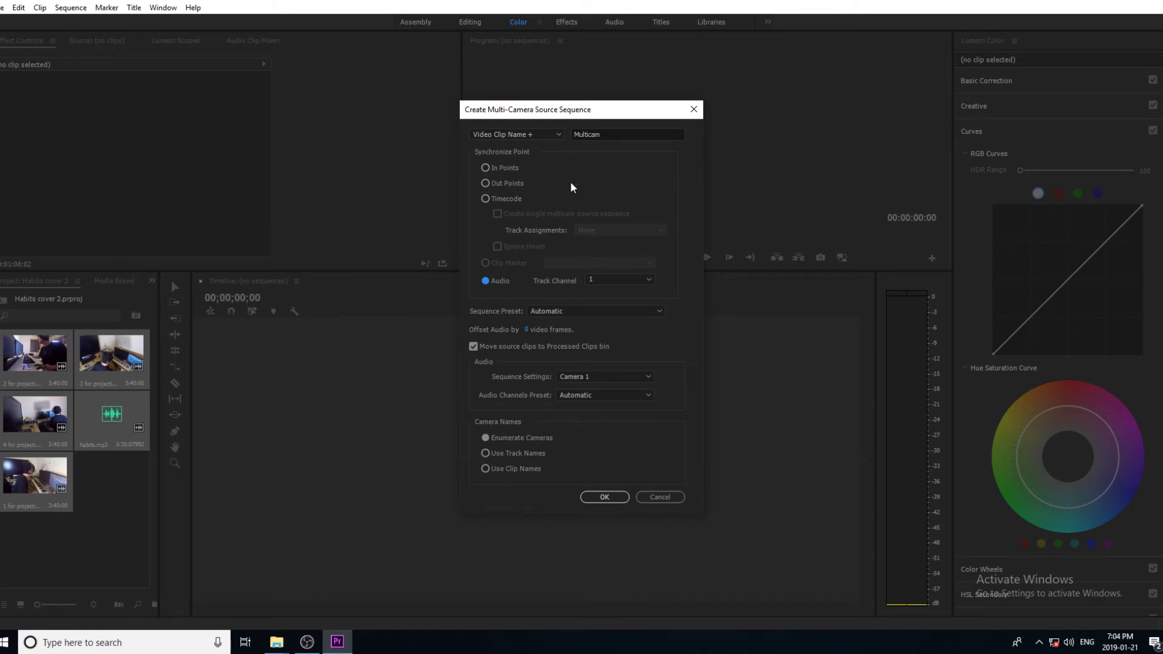
{"action": "left_click", "coordinate": [599, 497]}
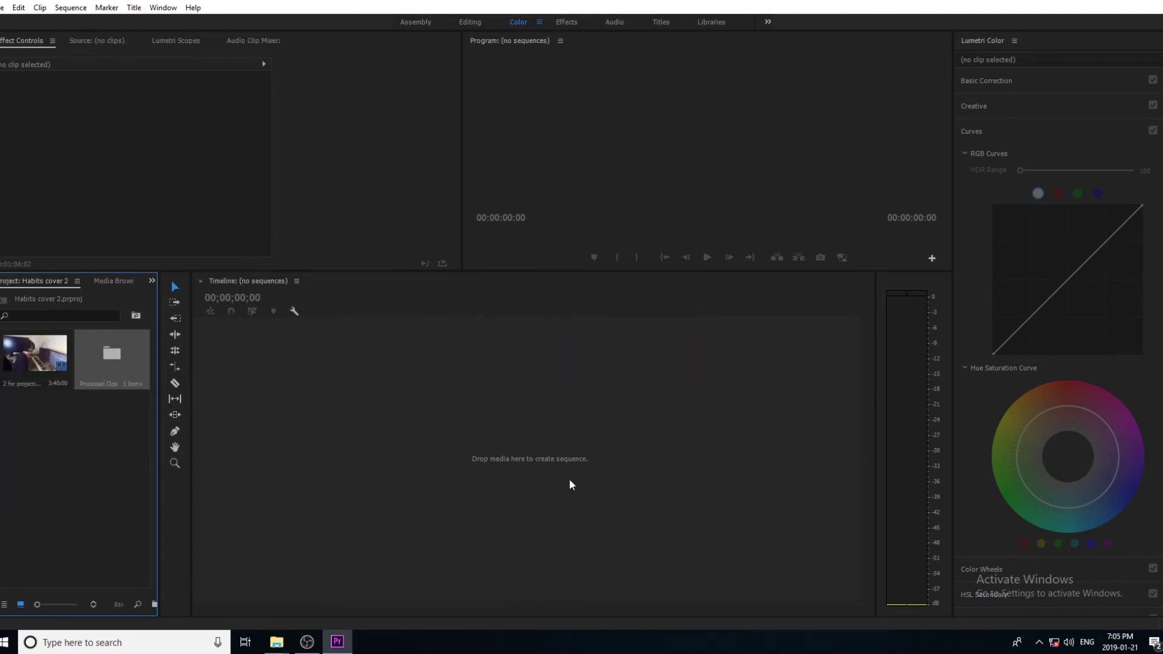
Create a timeline sequence from the new multicam clip, play it briefly and return to the start.
{"action": "left_click_drag", "start_coordinate": [34, 354], "coordinate": [340, 479]}
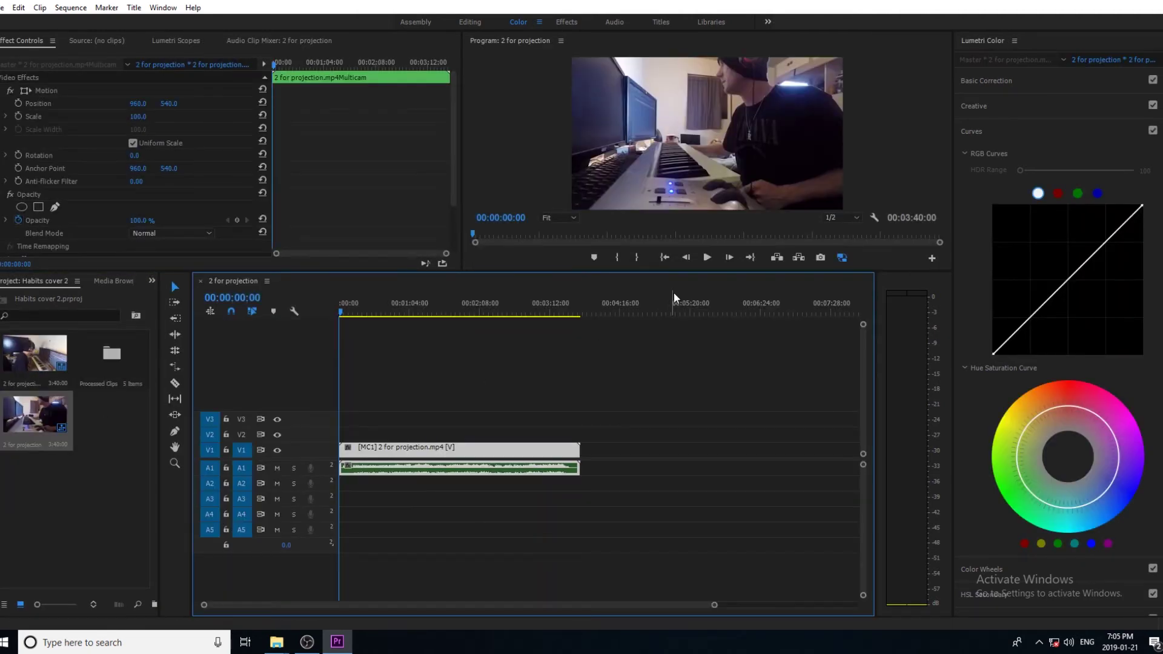
{"action": "left_click", "coordinate": [707, 258]}
{"action": "left_click", "coordinate": [664, 257]}
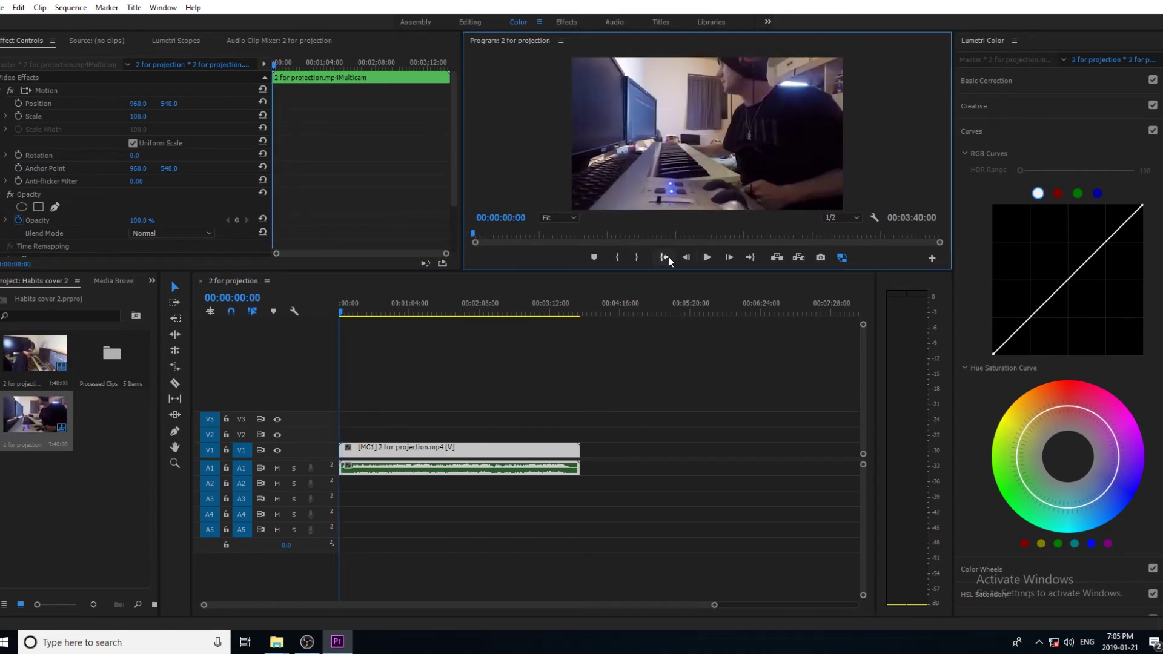
Switch the multicam clip to camera 2, fit the whole sequence in the timeline and play its opening seconds.
{"action": "key", "text": "2"}
{"action": "left_click", "coordinate": [707, 258]}
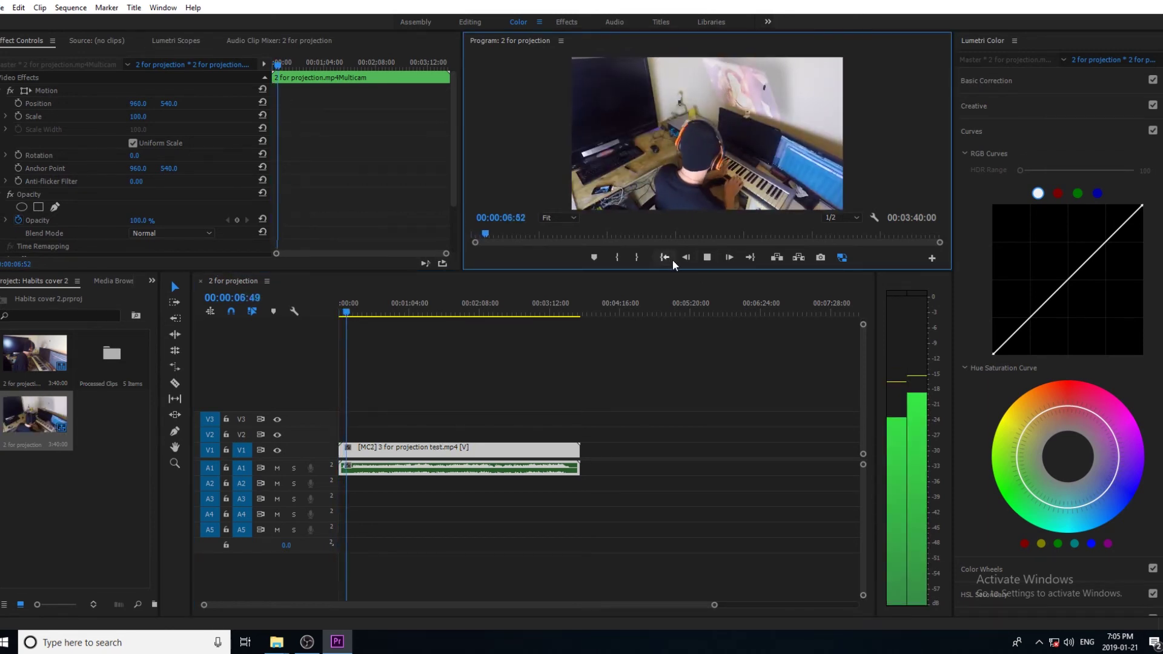
{"action": "key", "text": "backslash"}
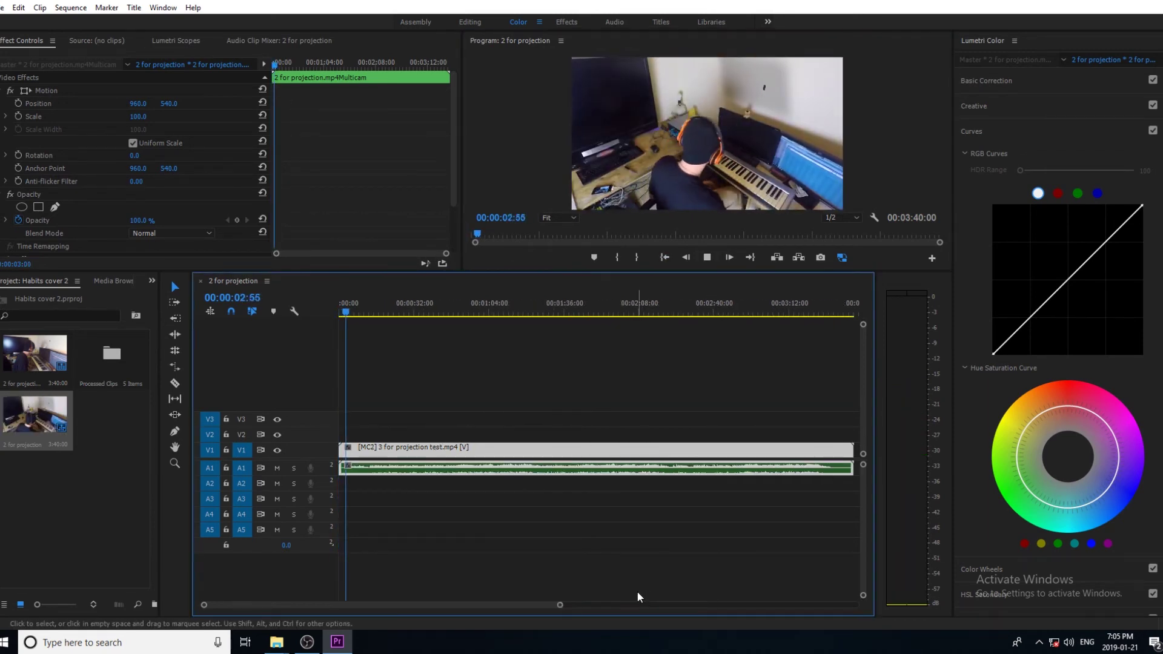
{"action": "left_click", "coordinate": [707, 258]}
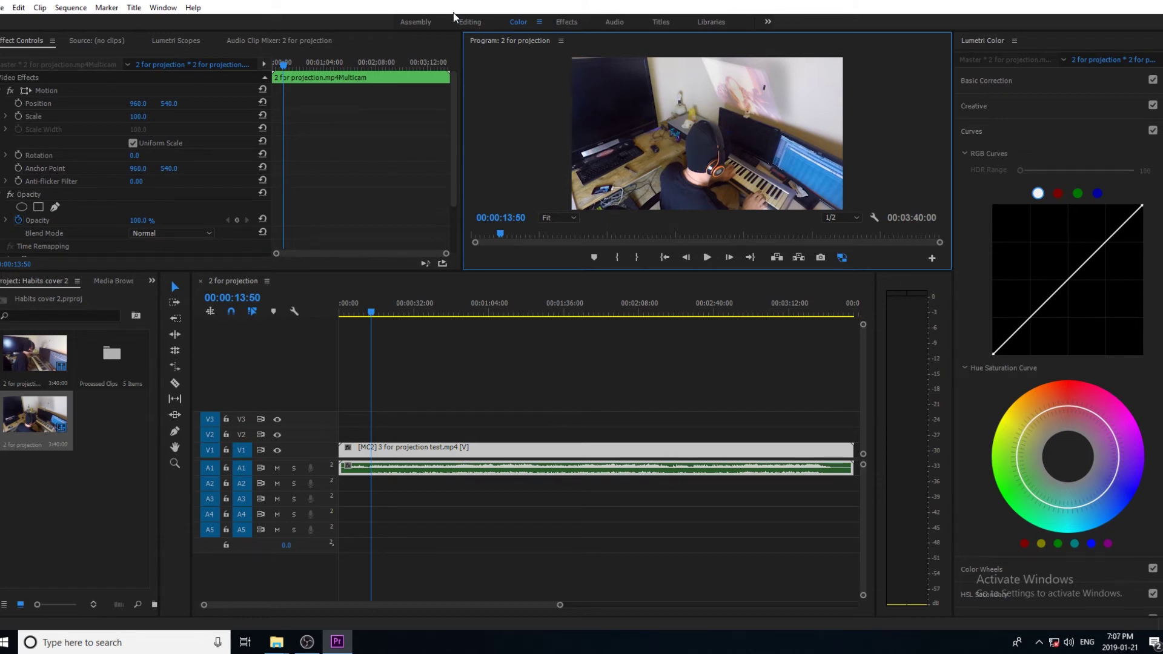
Switch the program monitor to multi-camera view and enlarge the monitor's width and height.
{"action": "left_click", "coordinate": [874, 218]}
{"action": "left_click", "coordinate": [897, 261]}
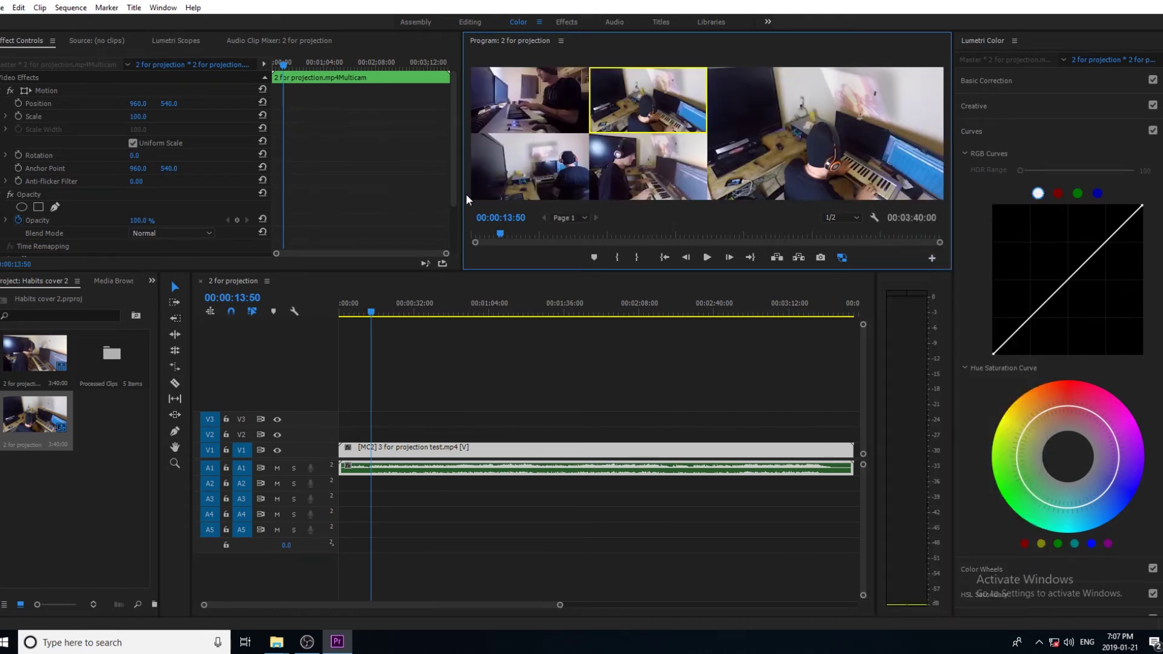
{"action": "left_click_drag", "start_coordinate": [464, 199], "coordinate": [407, 198]}
{"action": "left_click_drag", "start_coordinate": [679, 272], "coordinate": [680, 433]}
Play the multicam sequence on camera 2, return to the start and play the opening on camera 4 up to about 13 seconds.
{"action": "left_click", "coordinate": [679, 419]}
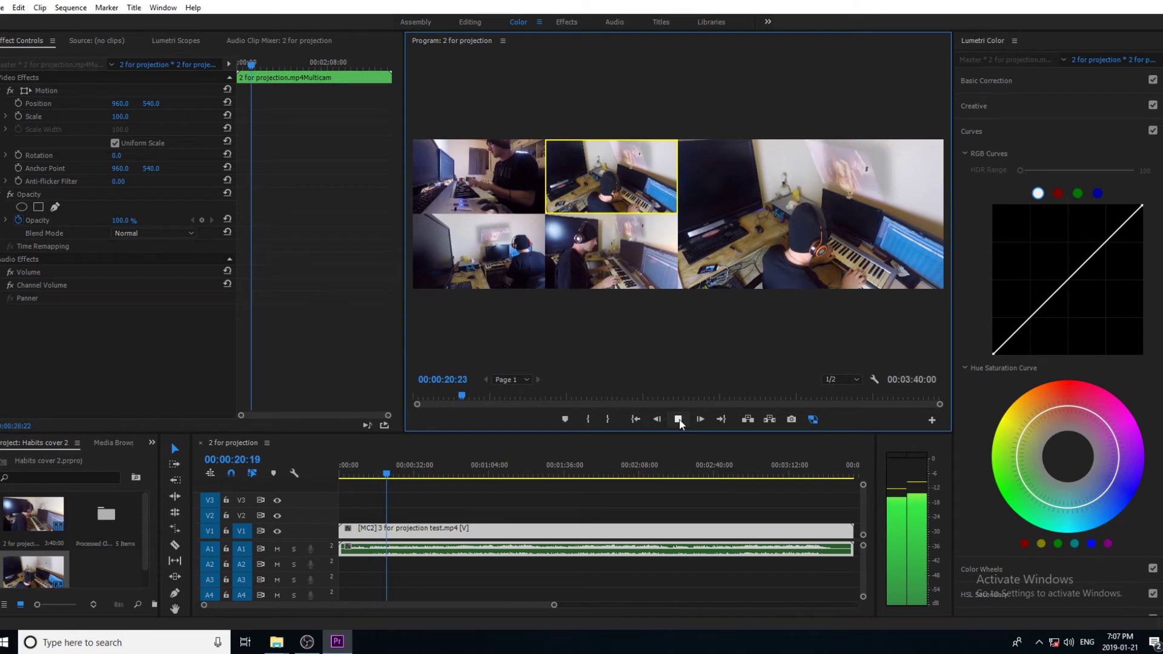
{"action": "left_click", "coordinate": [678, 419]}
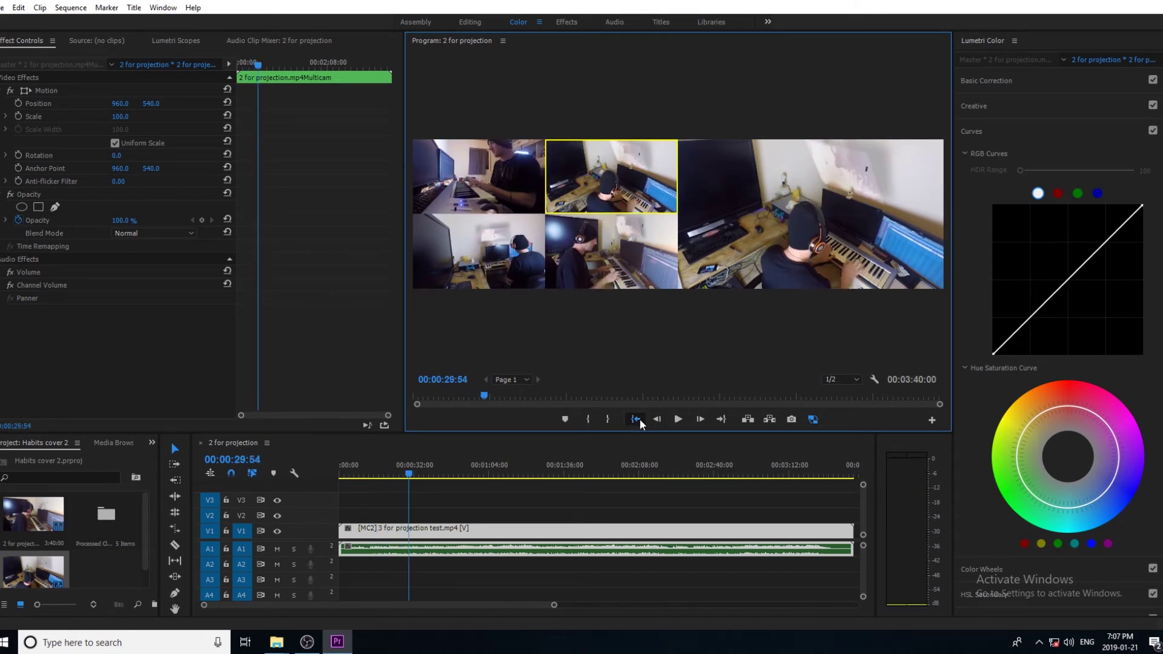
{"action": "left_click", "coordinate": [636, 419]}
{"action": "left_click", "coordinate": [678, 419]}
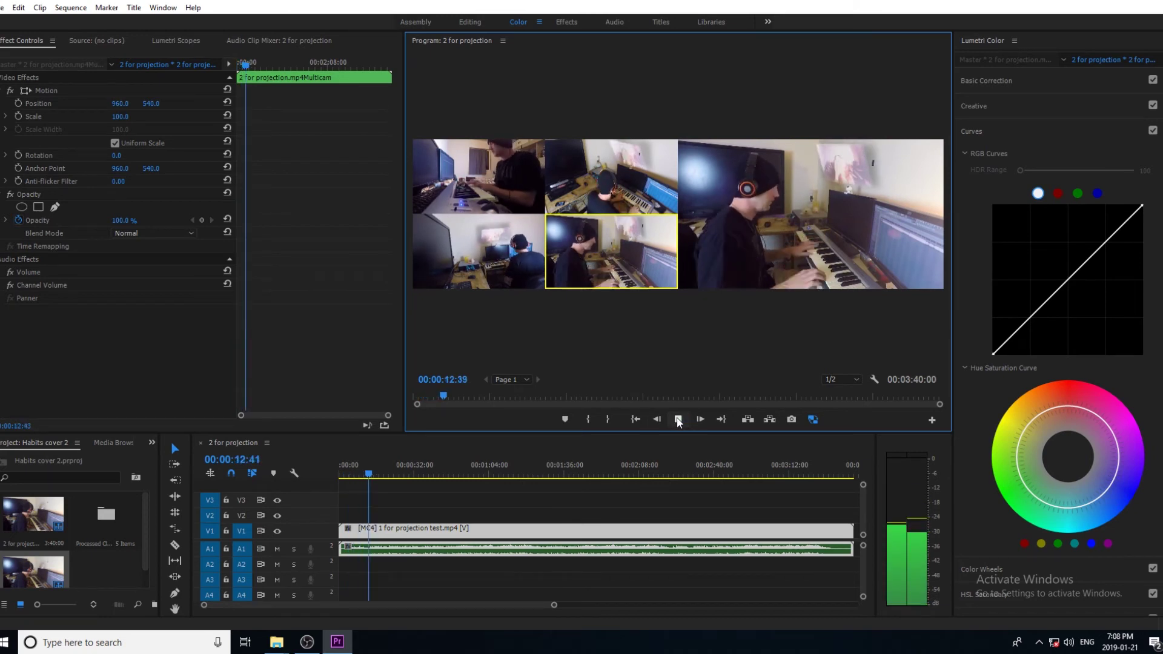
{"action": "left_click", "coordinate": [678, 419]}
Switch the whole multicam clip to camera 3 and scrub the playhead back to about 3.5 seconds.
{"action": "scroll", "coordinate": [498, 478], "scroll_direction": "up", "scroll_amount": 3}
{"action": "left_click", "coordinate": [498, 479]}
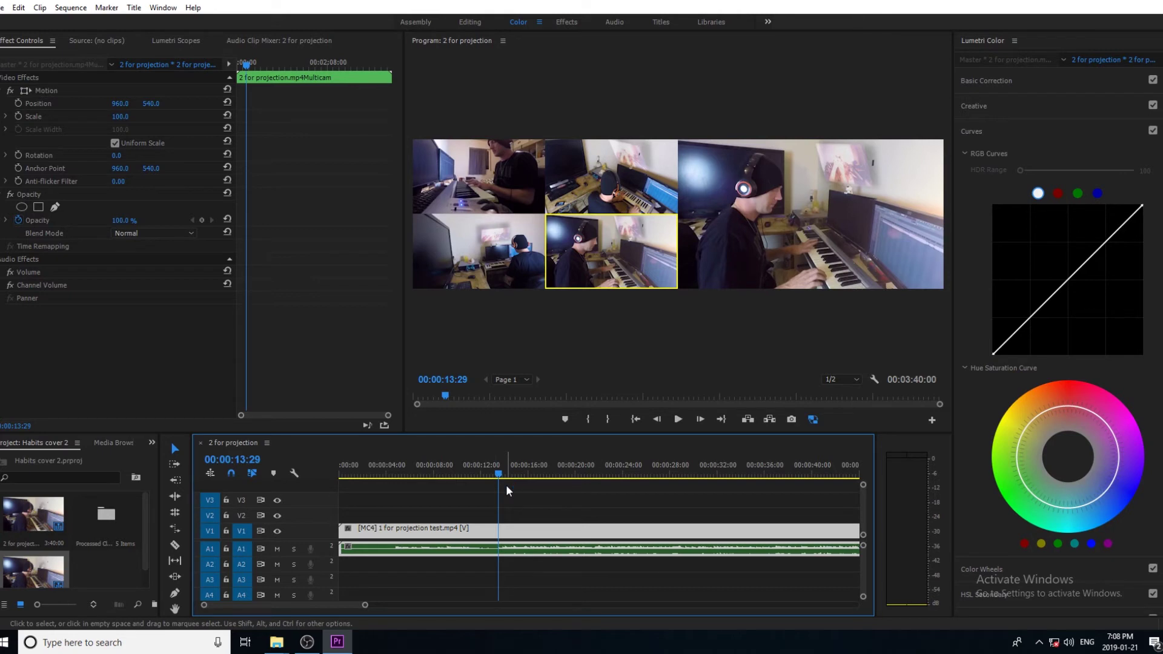
{"action": "key", "text": "3"}
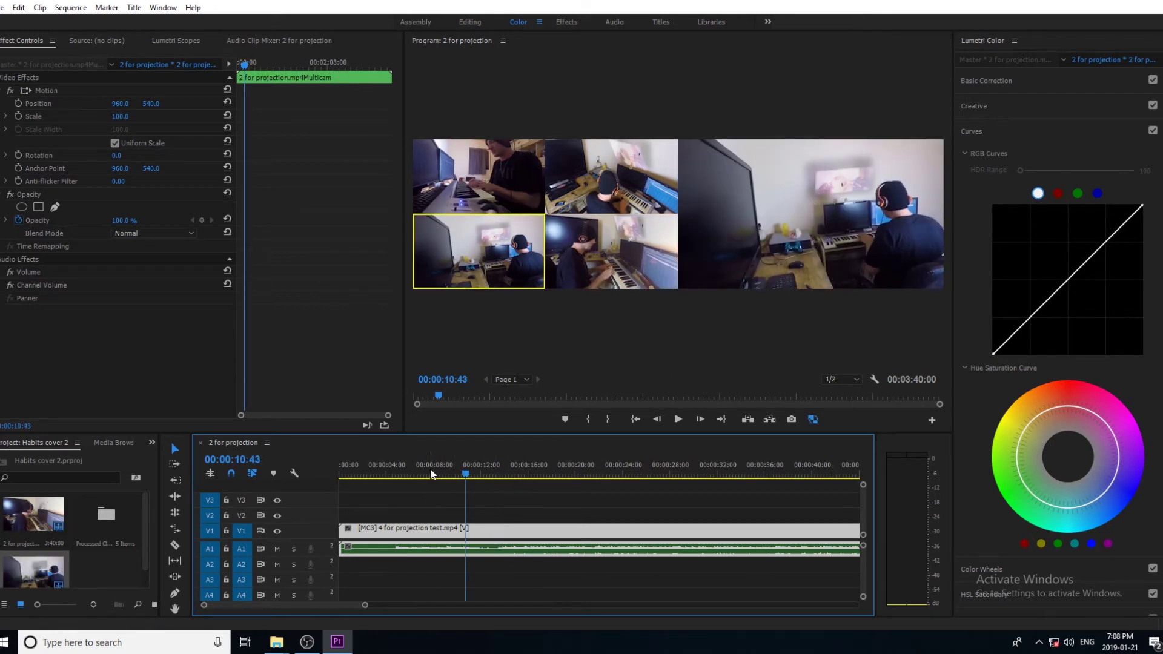
{"action": "left_click_drag", "start_coordinate": [455, 480], "coordinate": [379, 479]}
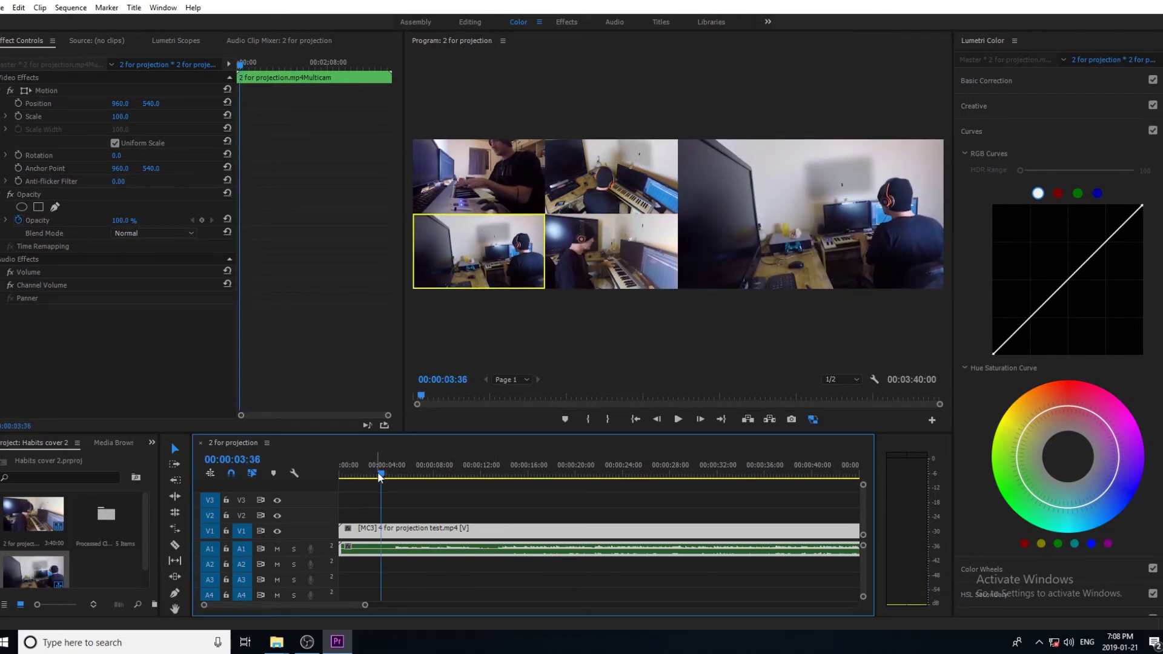
Record live camera cuts during playback from camera 4 to camera 3, camera 1 and finally camera 2.
{"action": "left_click", "coordinate": [679, 419]}
{"action": "key", "text": "3"}
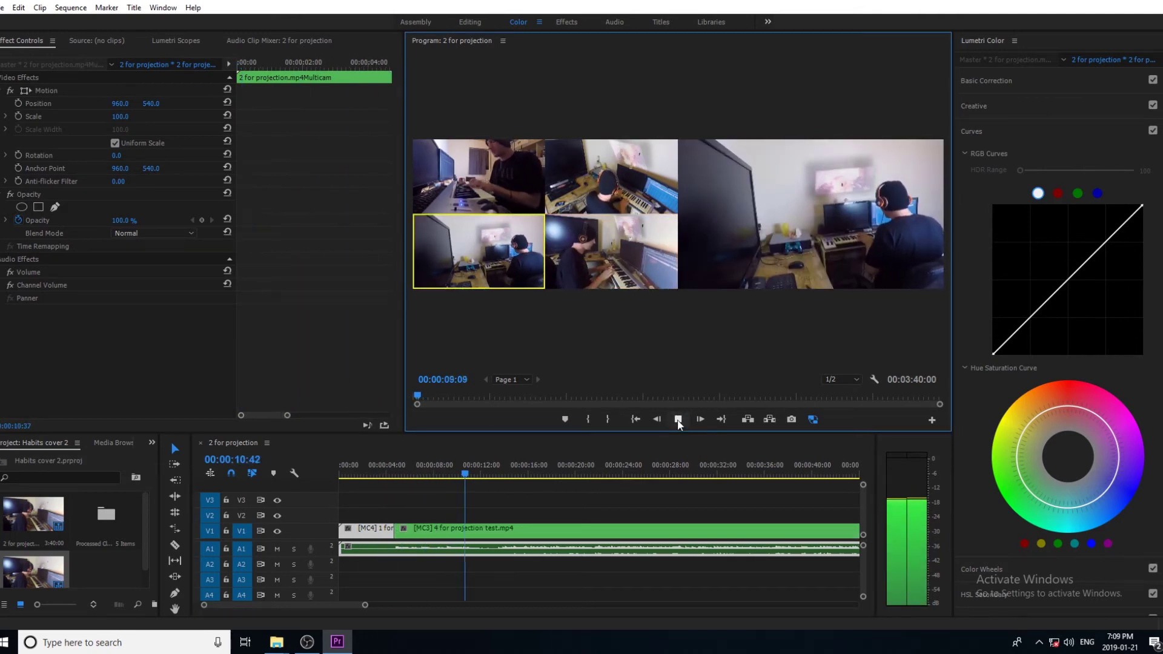
{"action": "left_click", "coordinate": [410, 477]}
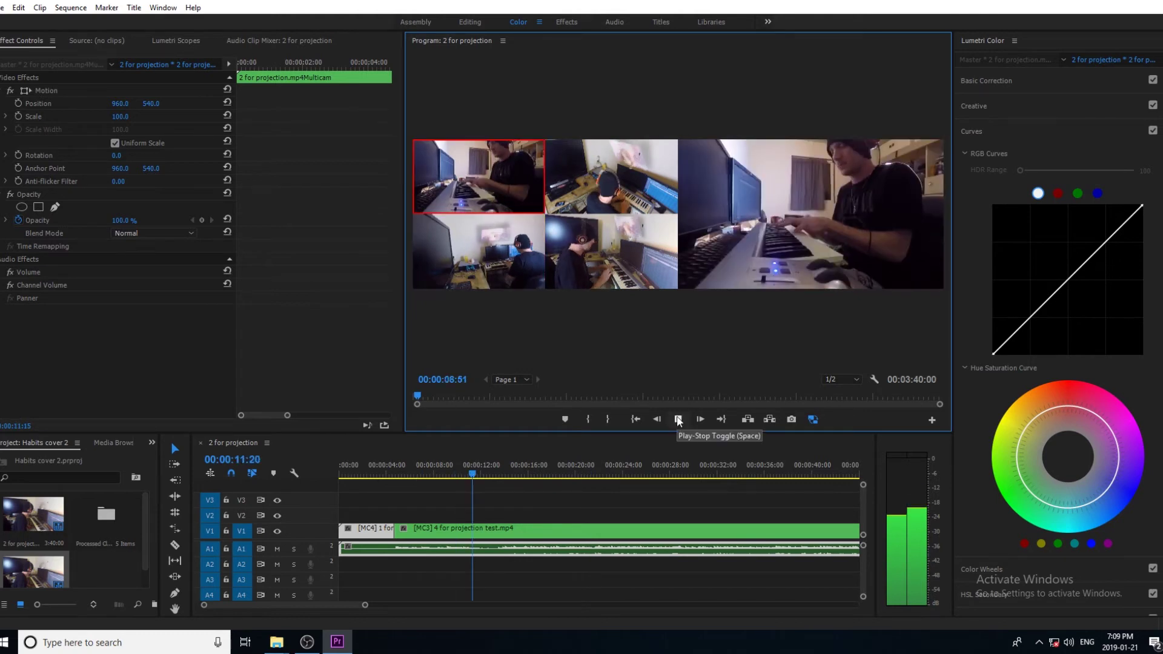
{"action": "left_click", "coordinate": [678, 420]}
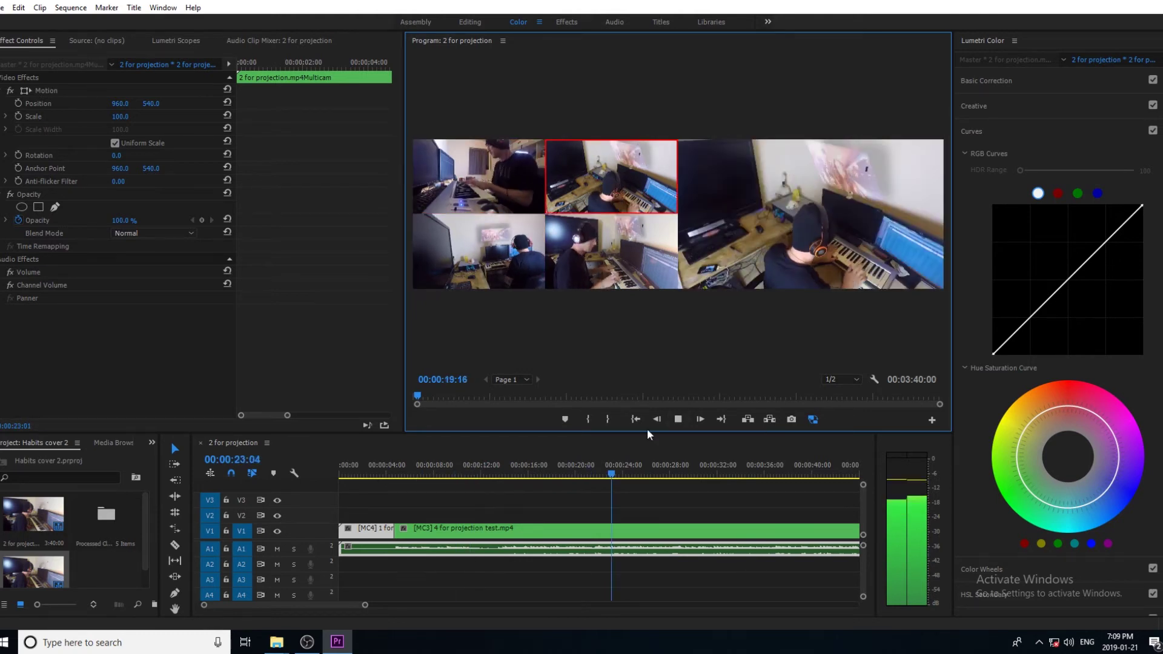
{"action": "left_click", "coordinate": [677, 423]}
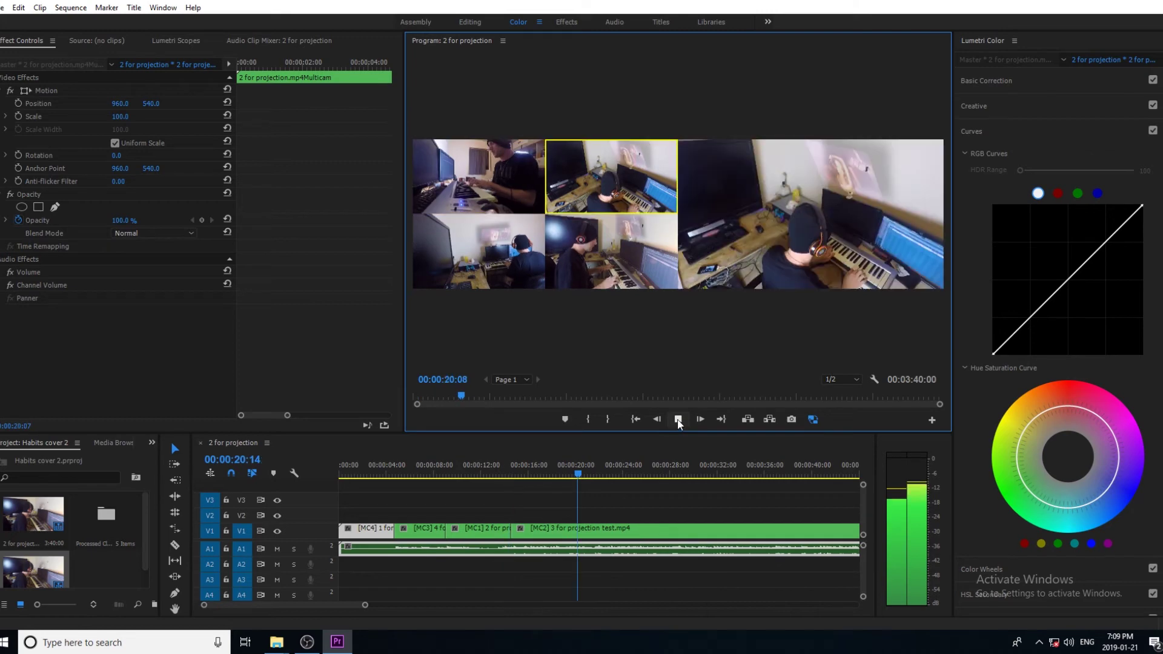
{"action": "left_click", "coordinate": [678, 420]}
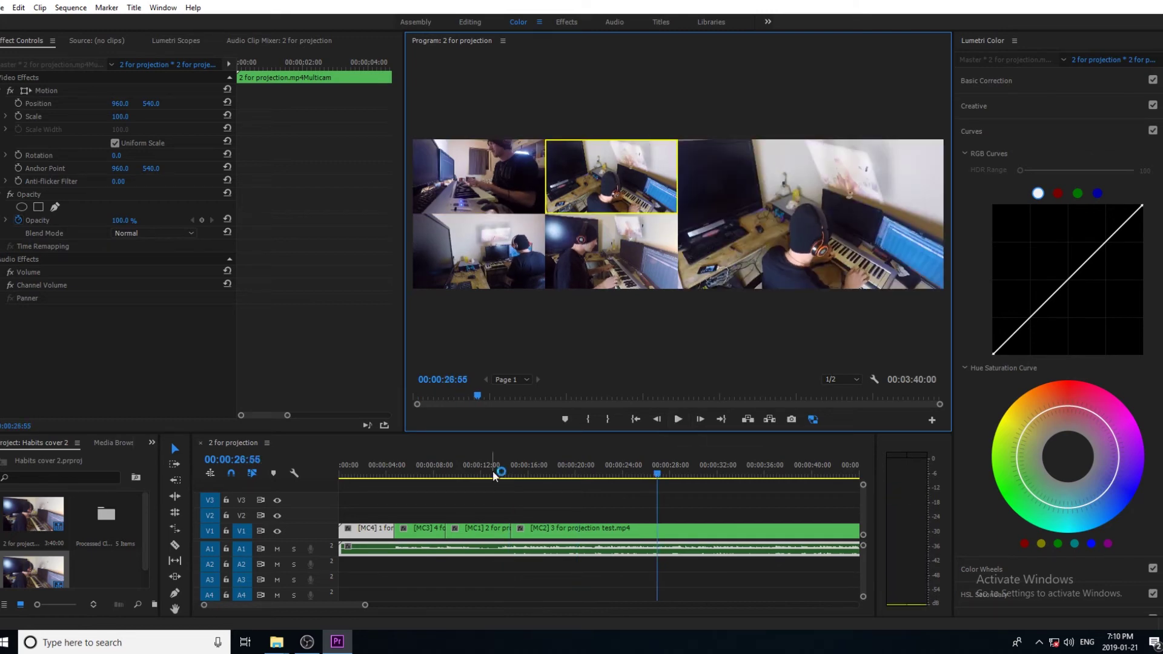
Move the cut between the camera 1 and camera 2 segments earlier, to about 13.5 seconds, leaving no gap.
{"action": "left_click_drag", "start_coordinate": [512, 528], "coordinate": [495, 527]}
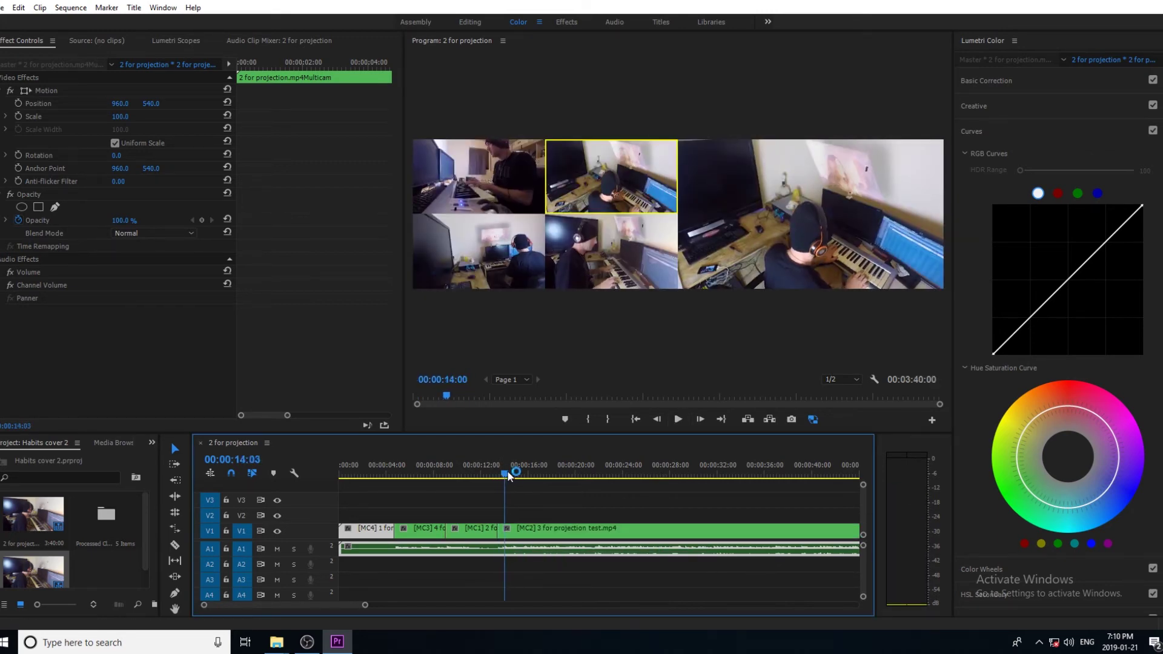
{"action": "key", "text": "="}
{"action": "key", "text": "="}
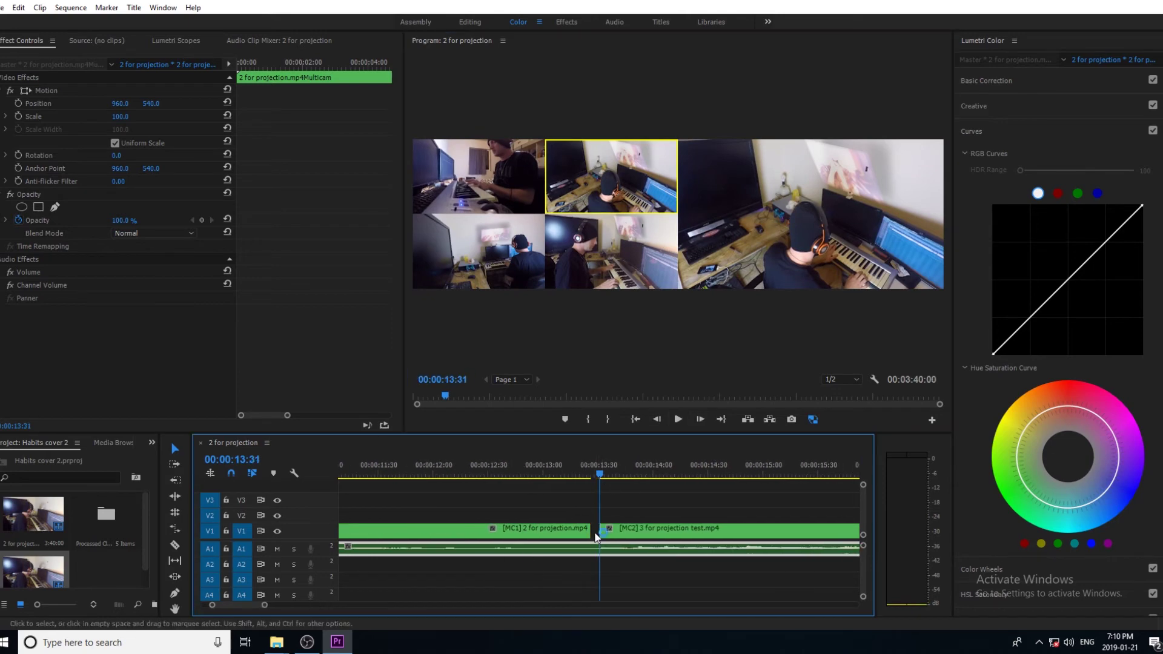
{"action": "key", "text": "Left"}
{"action": "key", "text": "Left"}
{"action": "key", "text": "Left"}
{"action": "key", "text": "Left"}
{"action": "key", "text": "Left"}
{"action": "key", "text": "Left"}
{"action": "key", "text": "Left"}
{"action": "key", "text": "Left"}
{"action": "key", "text": "Left"}
{"action": "key", "text": "Left"}
{"action": "key", "text": "Left"}
{"action": "key", "text": "Left"}
{"action": "key", "text": "Left"}
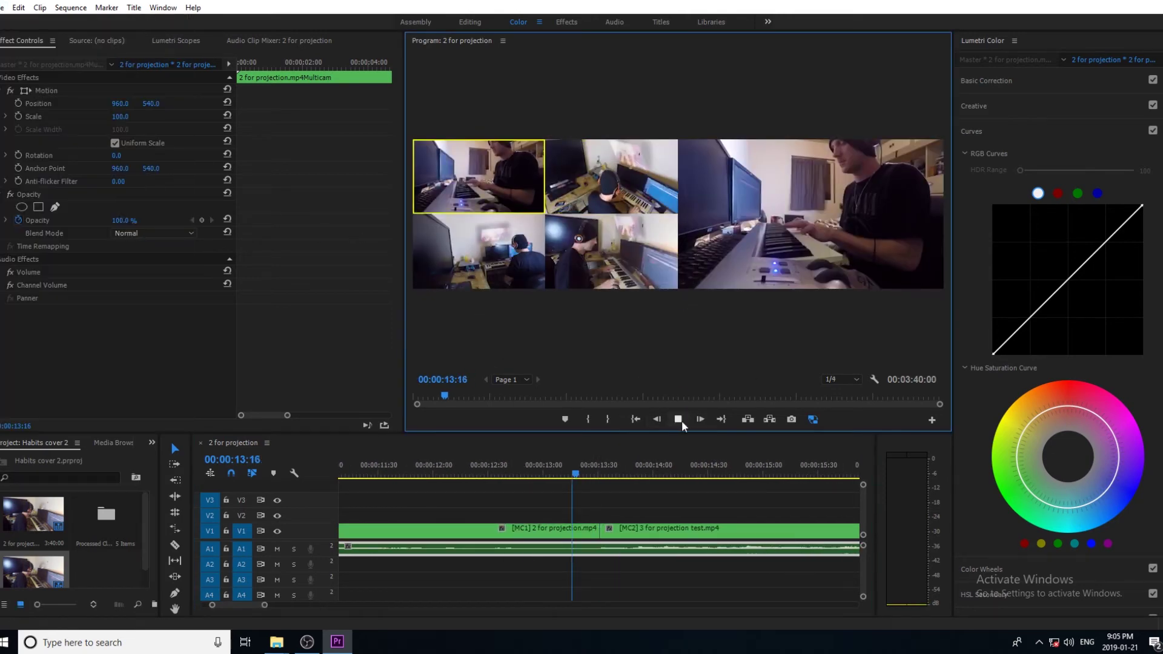
Play across the adjusted camera 1 to camera 2 cut, then replay the opening camera segments.
{"action": "left_click", "coordinate": [678, 420]}
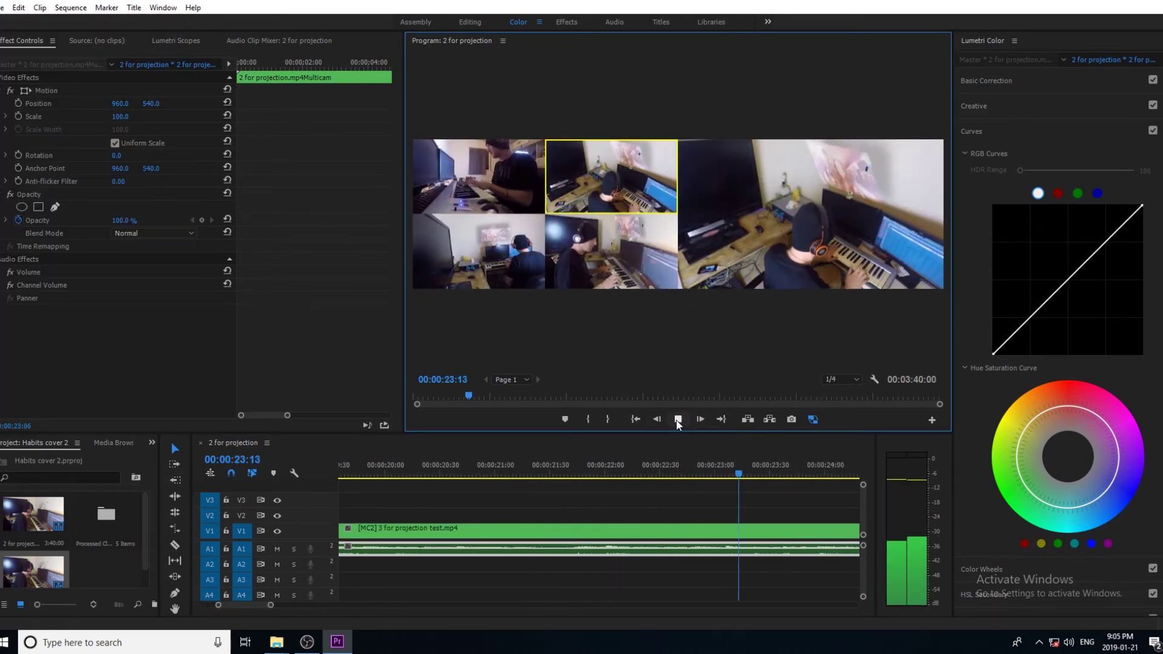
{"action": "left_click", "coordinate": [678, 420]}
{"action": "key", "text": "-"}
{"action": "key", "text": "-"}
{"action": "key", "text": "-"}
{"action": "key", "text": "Home"}
{"action": "key", "text": "-"}
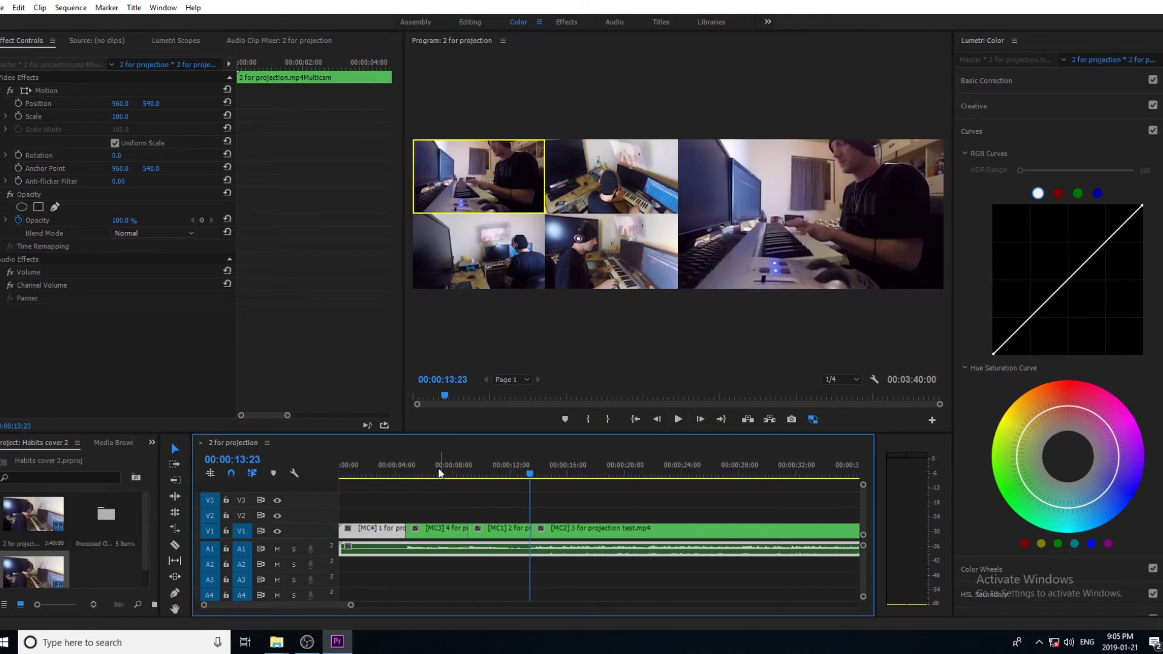
{"action": "left_click", "coordinate": [678, 420]}
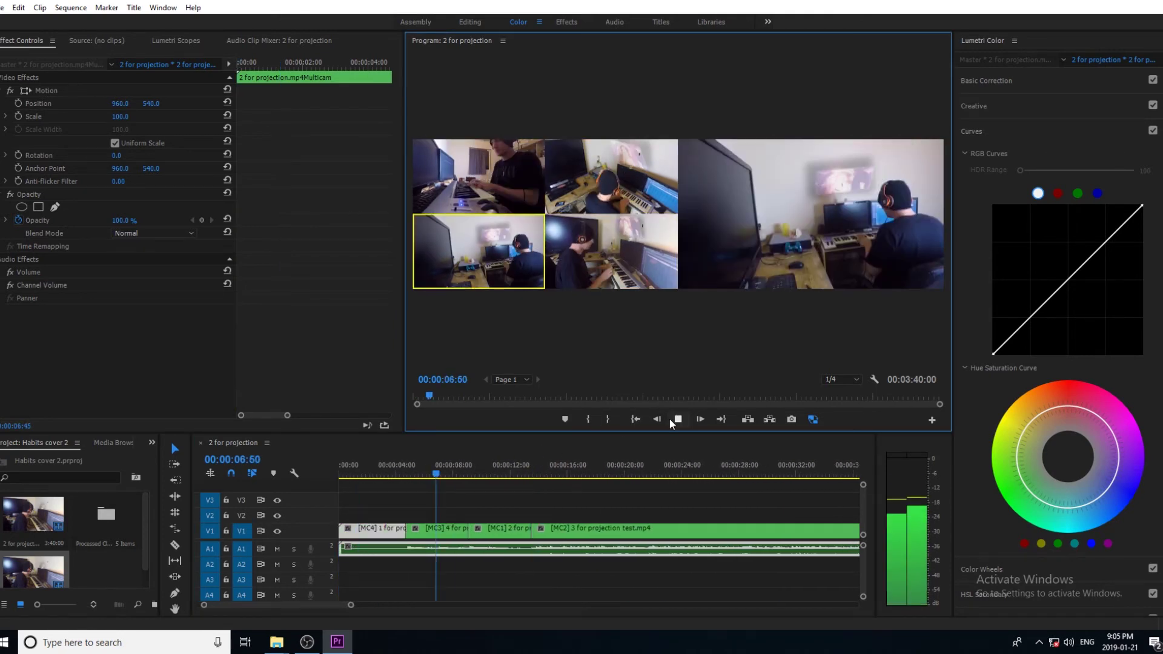
{"action": "left_click", "coordinate": [434, 476]}
{"action": "left_click_drag", "start_coordinate": [397, 475], "coordinate": [373, 474]}
Switch the opening segment to camera 1 and, during playback from the start, cut to camera 4 at about 12 seconds.
{"action": "key", "text": "Home"}
{"action": "left_click", "coordinate": [678, 420]}
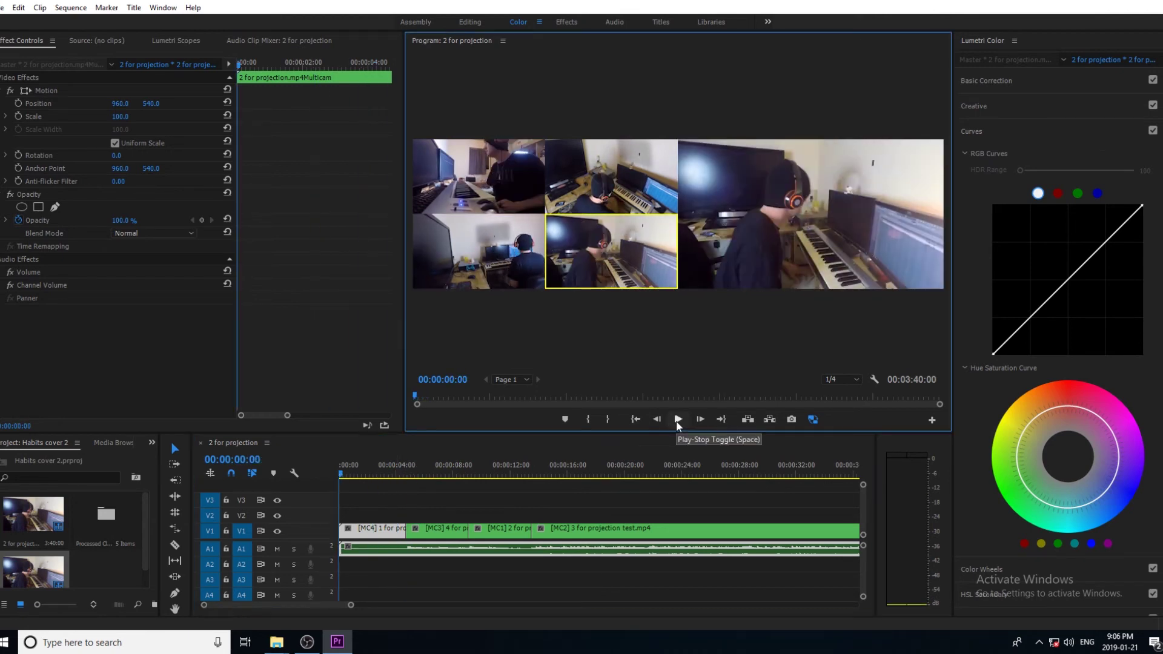
{"action": "key", "text": "1"}
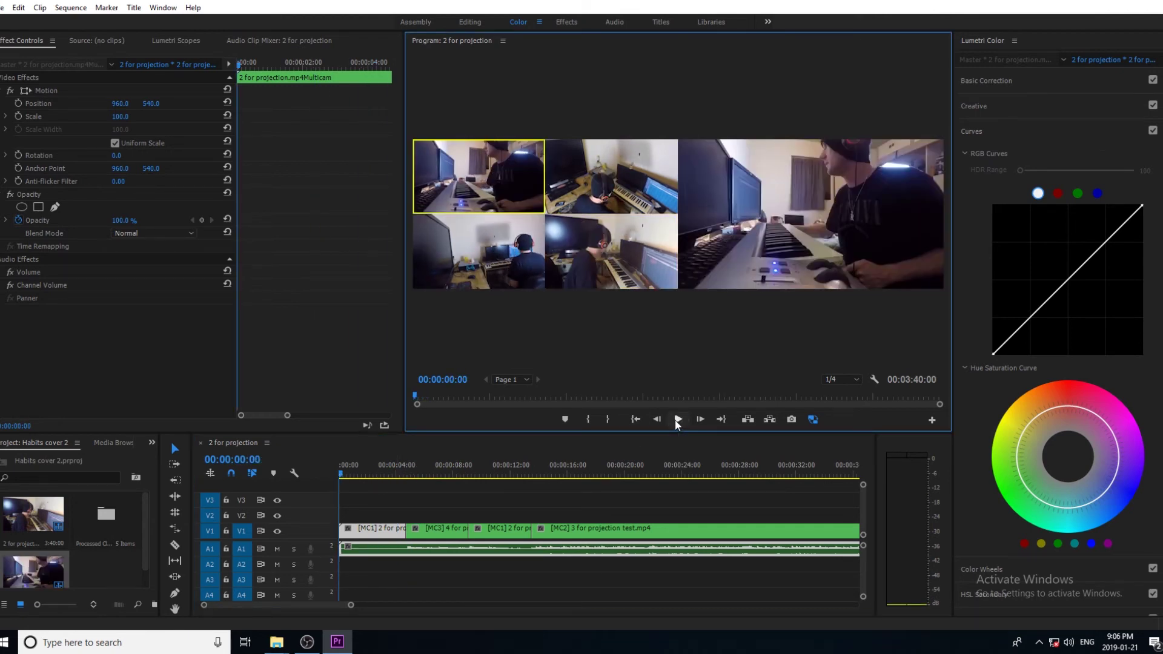
{"action": "left_click", "coordinate": [677, 420]}
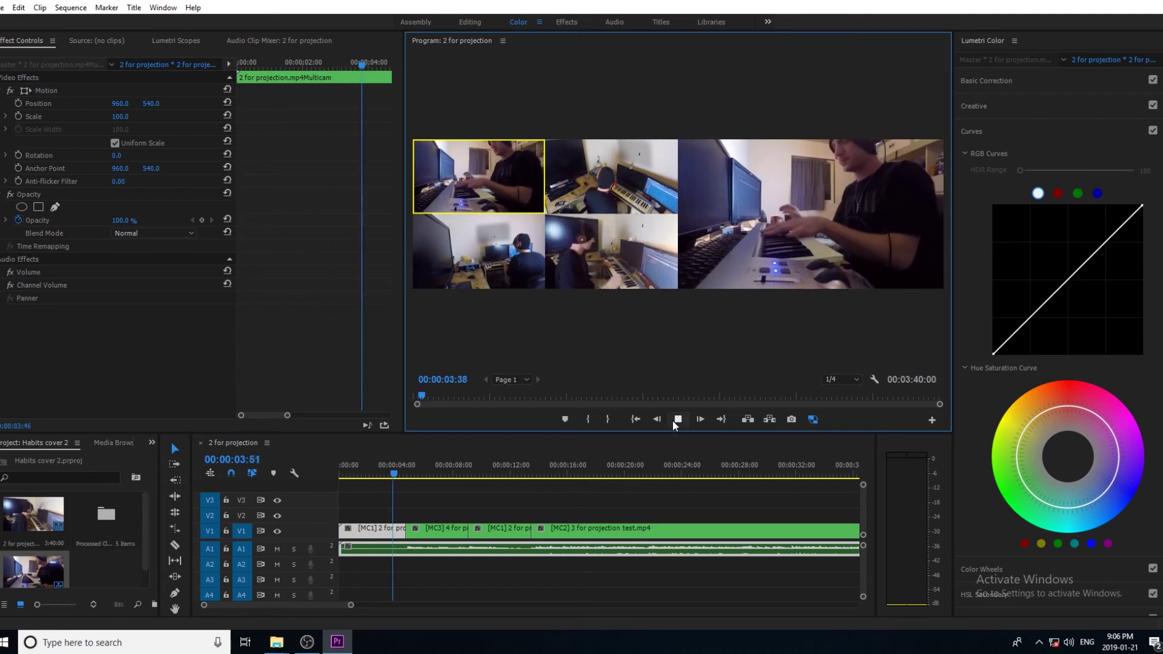
{"action": "left_click", "coordinate": [677, 419]}
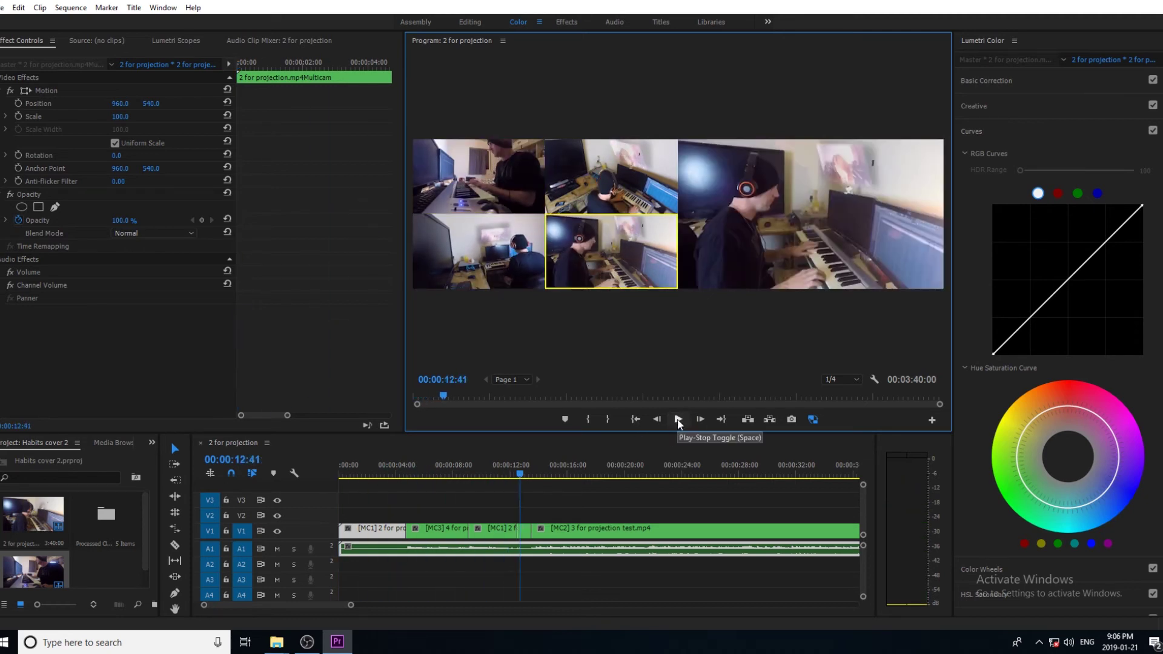
Replay from the start, switch the second segment to camera 4 and make it begin just before 4 seconds.
{"action": "key", "text": "Home"}
{"action": "left_click", "coordinate": [678, 420]}
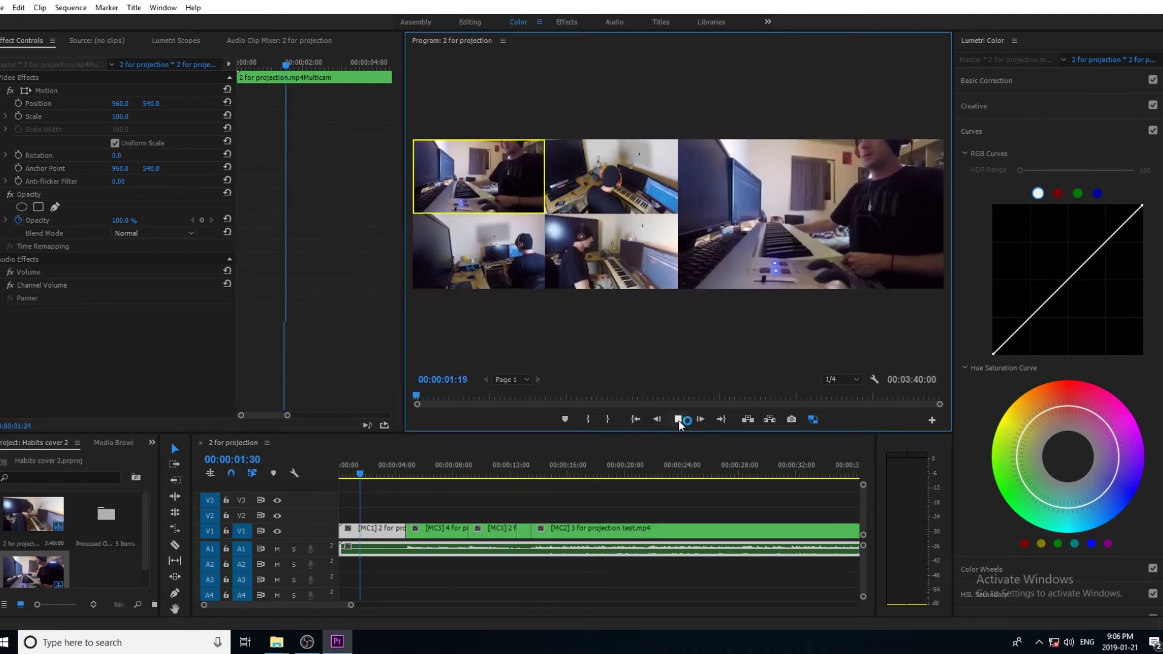
{"action": "left_click", "coordinate": [679, 420]}
{"action": "left_click", "coordinate": [635, 419]}
{"action": "left_click", "coordinate": [679, 420]}
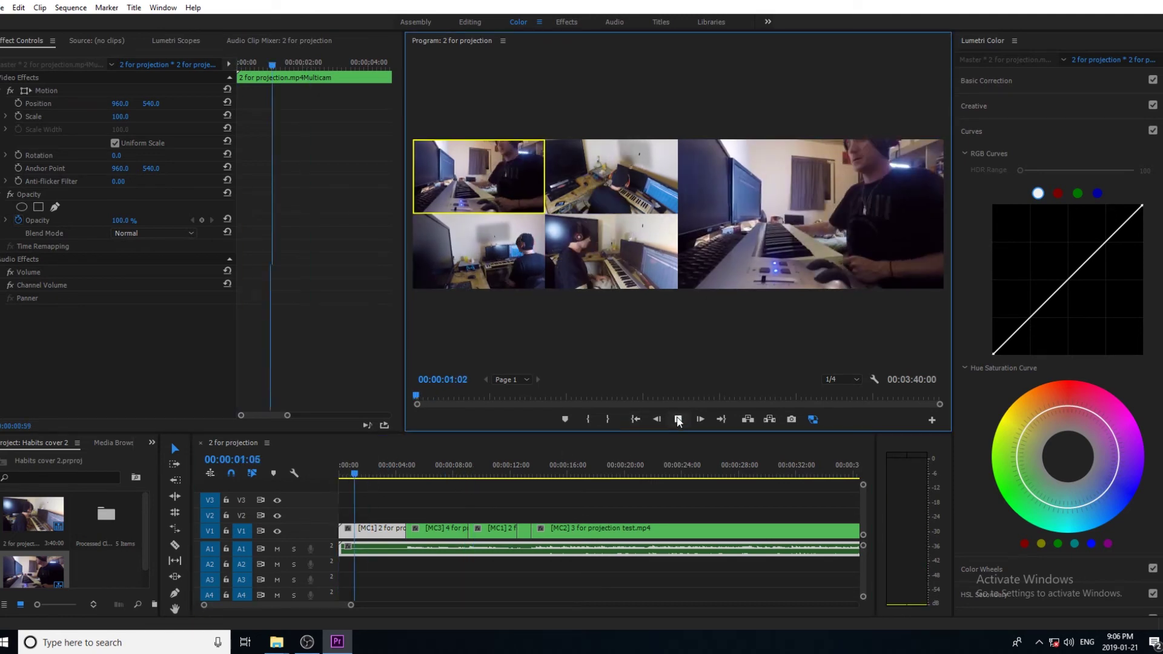
{"action": "key", "text": "4"}
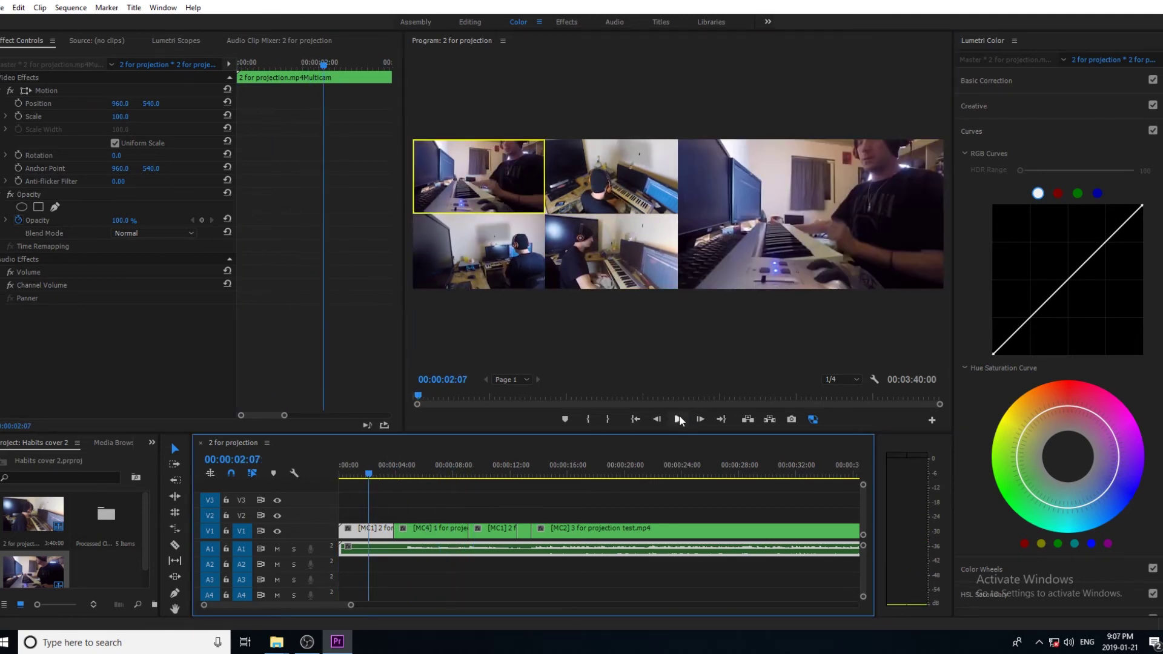
Play through the sequence twice to check the timing of the cuts between cameras 1, 4 and 2.
{"action": "key", "text": "1"}
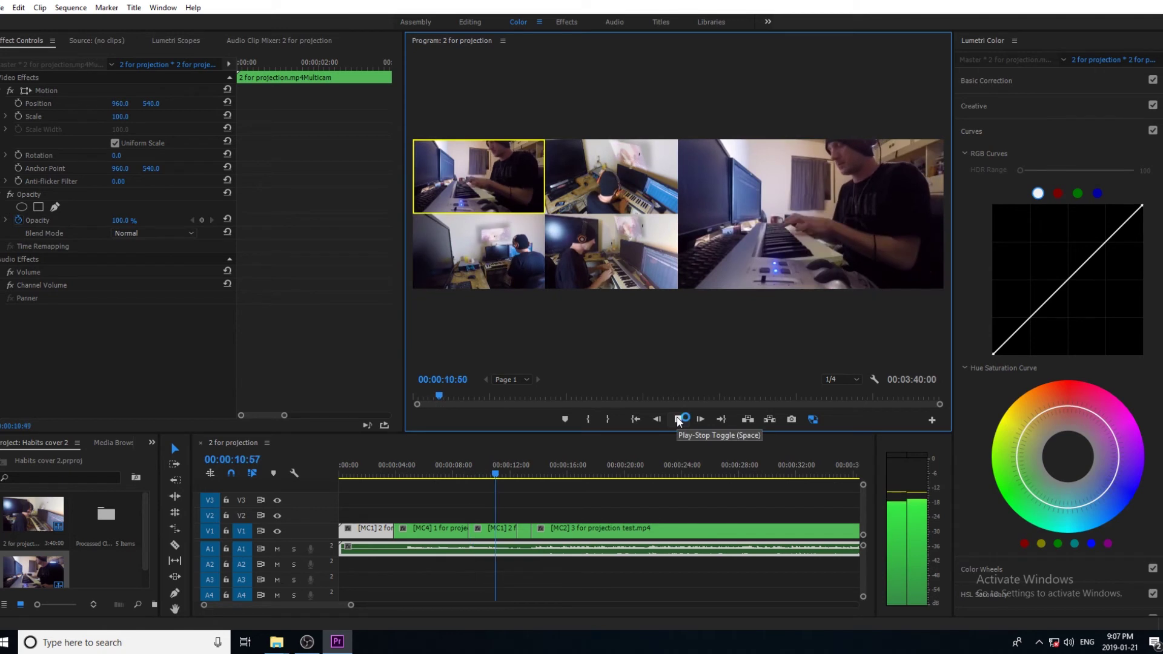
{"action": "key", "text": "2"}
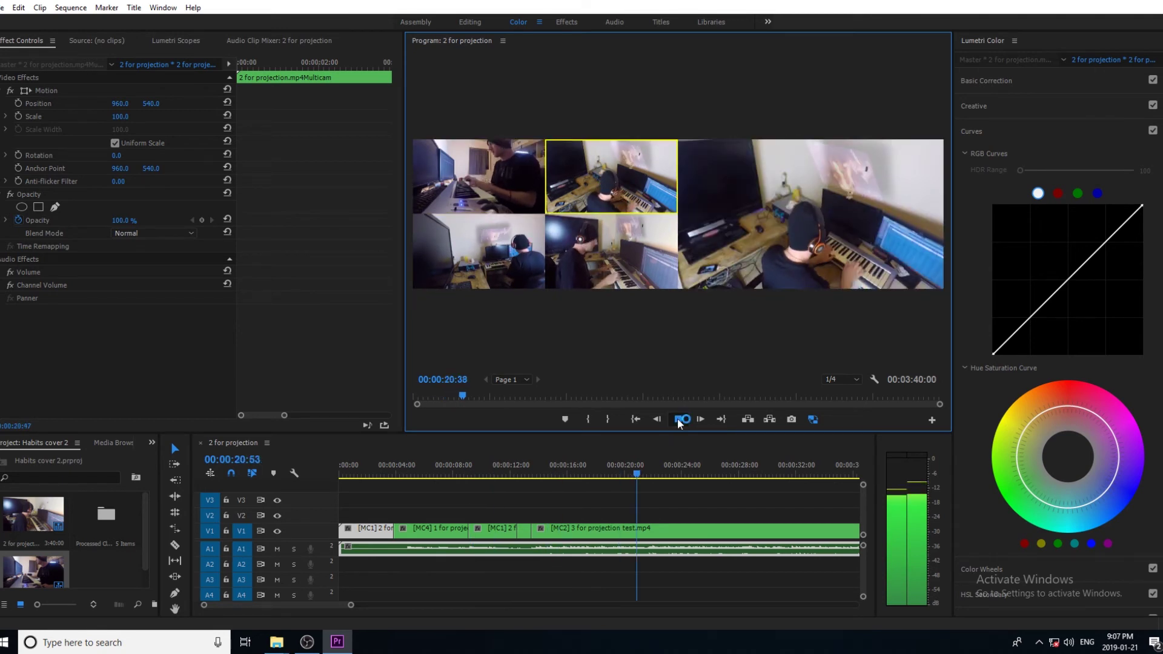
{"action": "key", "text": "Home"}
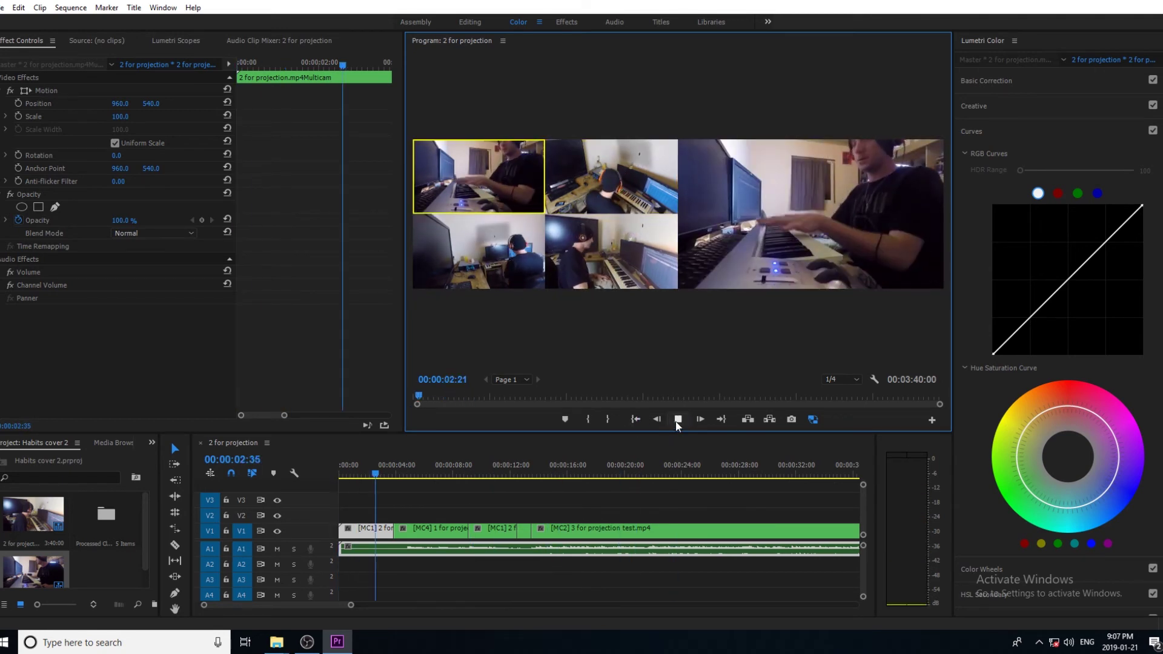
{"action": "key", "text": "3"}
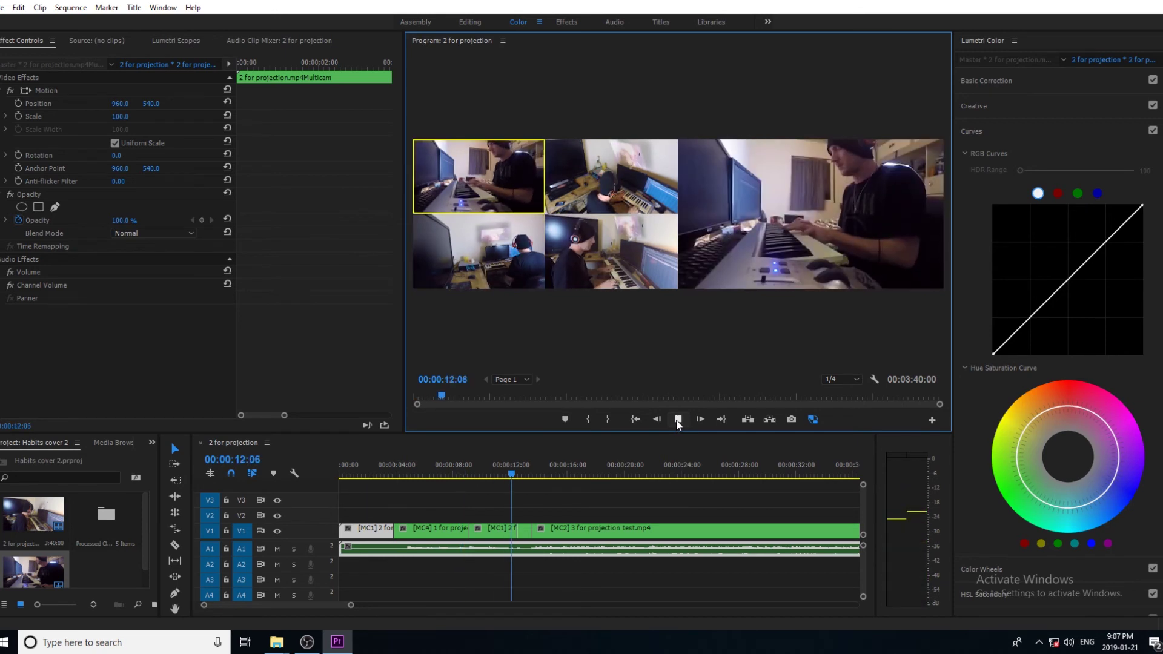
{"action": "key", "text": "2"}
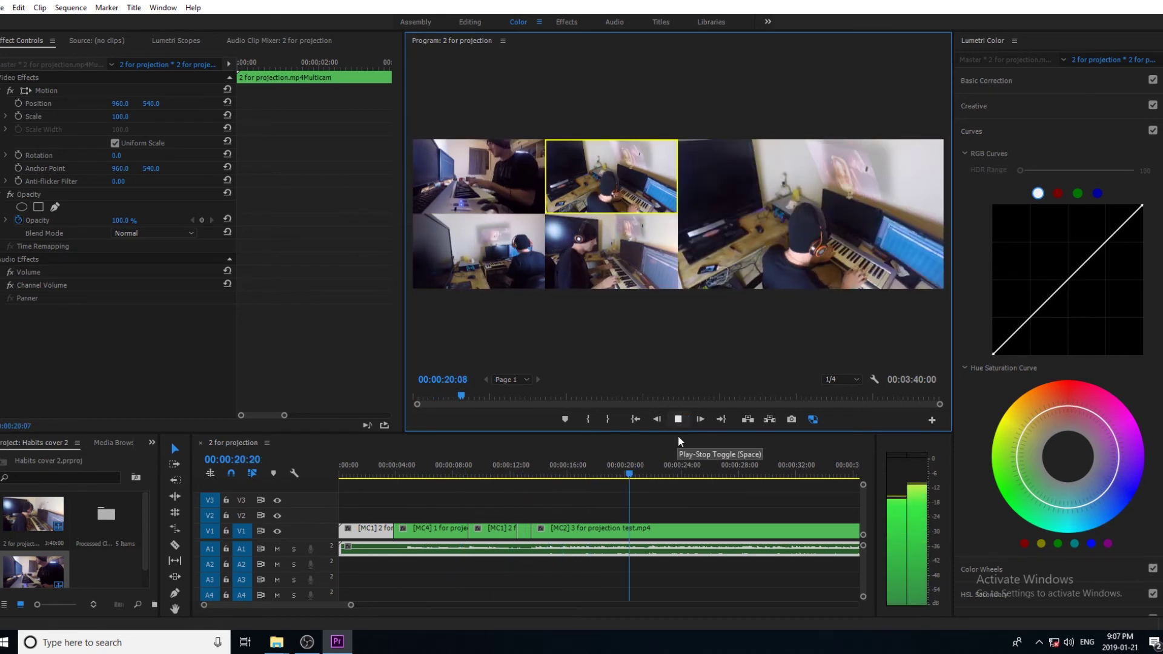
Switch the camera 1 segment around 11 seconds to camera 4 and play through into the camera 2 segment.
{"action": "left_click", "coordinate": [508, 476]}
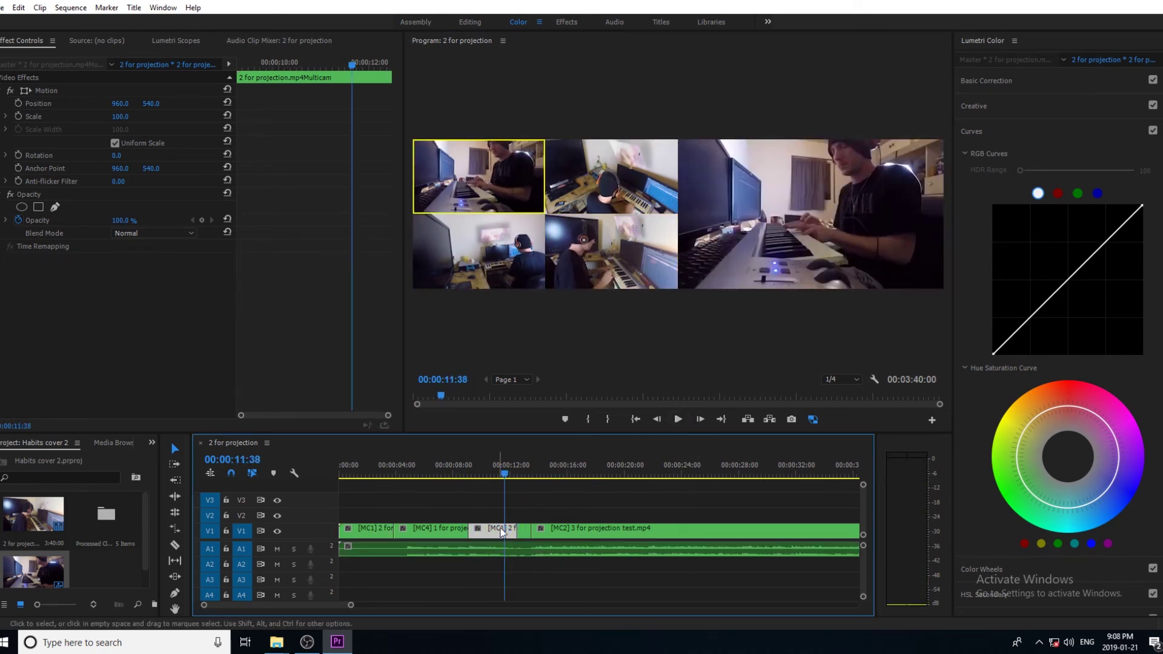
{"action": "left_click", "coordinate": [678, 419]}
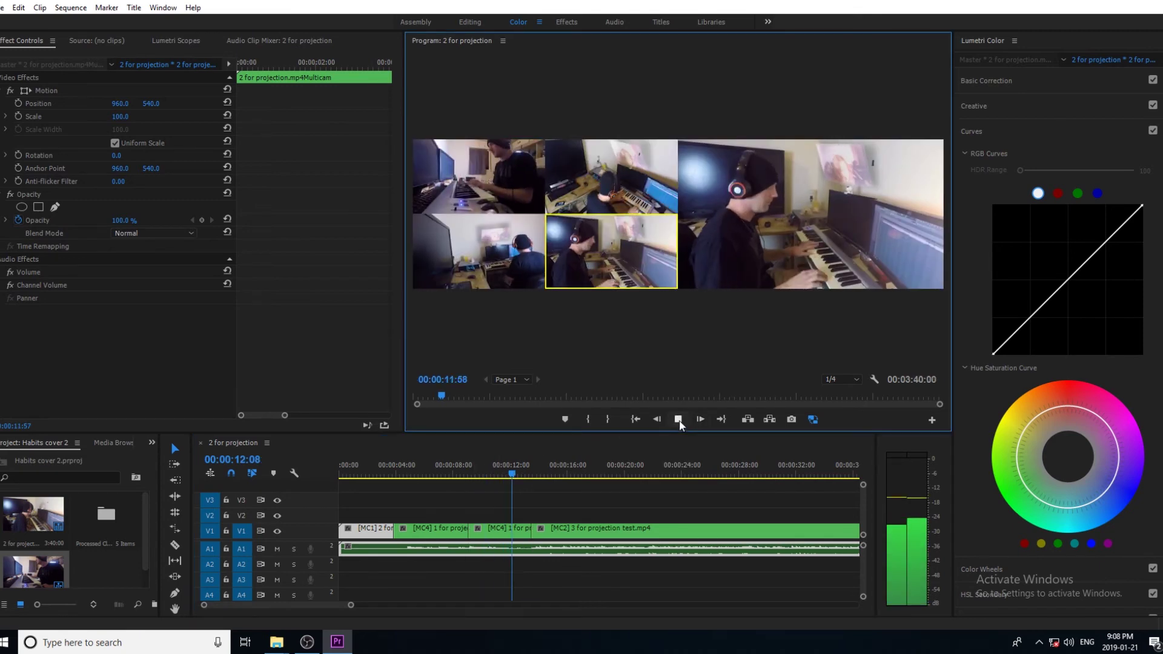
{"action": "key", "text": "2"}
{"action": "key", "text": "space"}
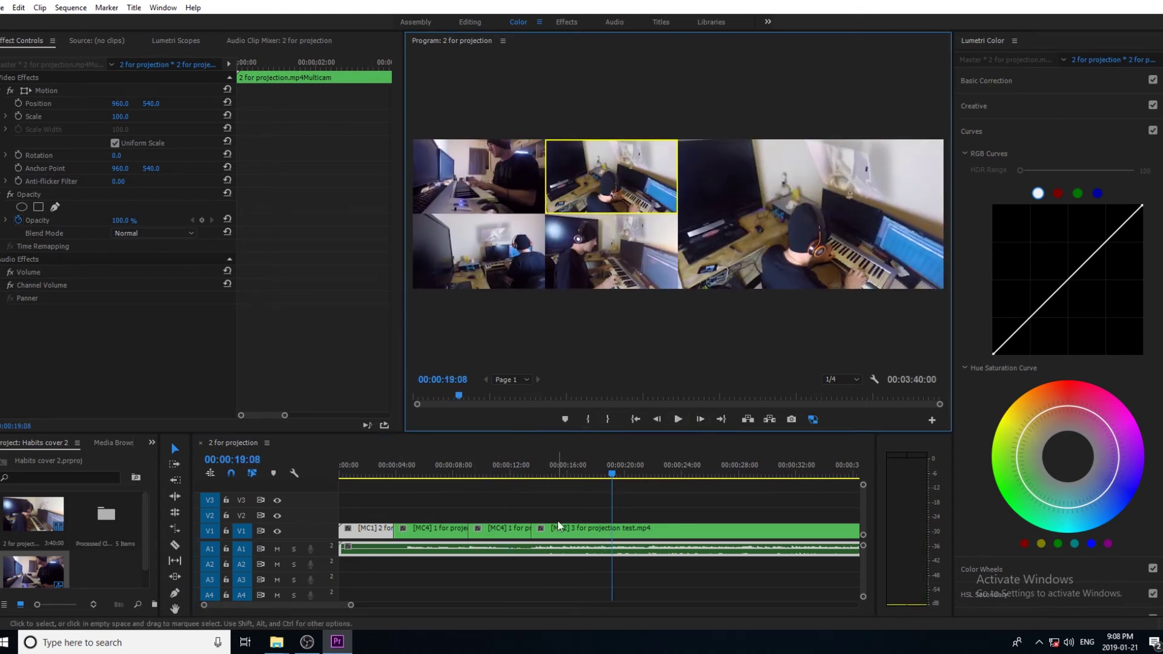
Replay the edited sequence from the start to about 30 seconds to review the camera 1, 4 and 2 segments.
{"action": "left_click", "coordinate": [635, 419]}
{"action": "left_click", "coordinate": [678, 419]}
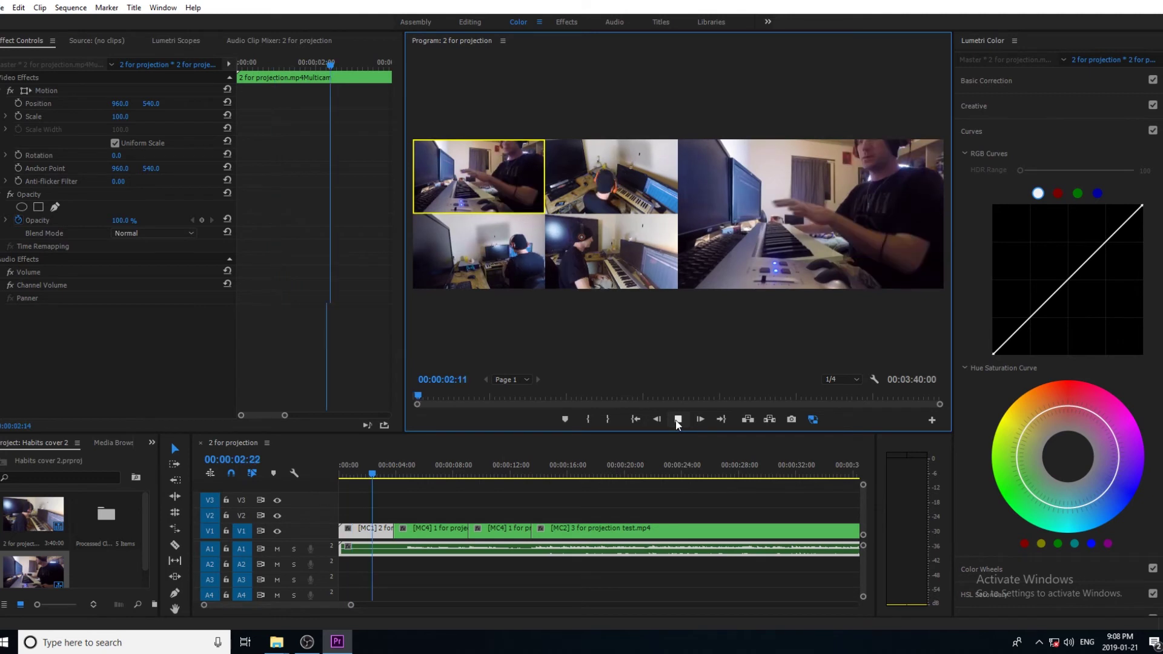
{"action": "key", "text": "4"}
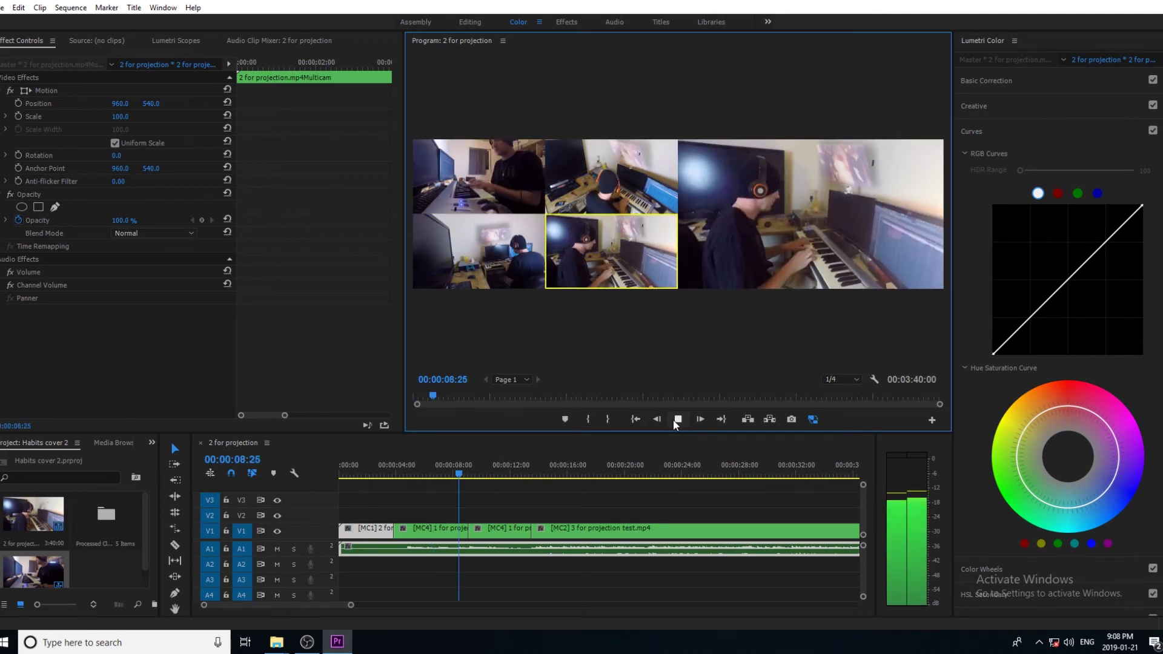
{"action": "key", "text": "2"}
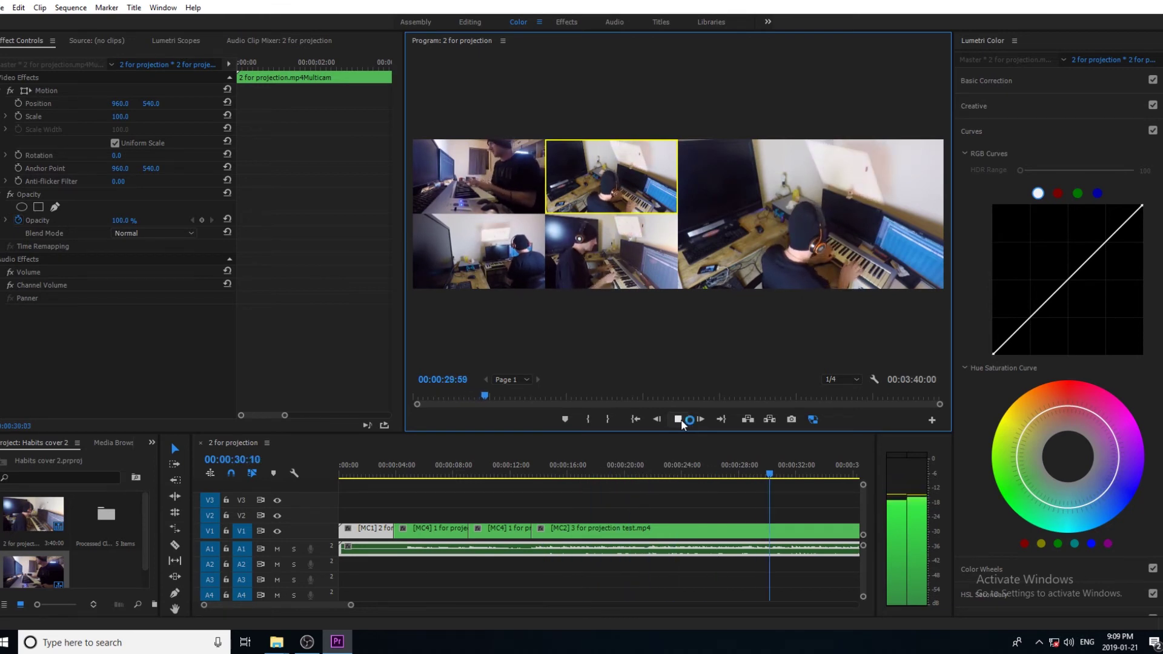
Replay the camera 2 segment from about 14 seconds to 21 seconds to find the next cut point.
{"action": "key", "text": "3"}
{"action": "left_click", "coordinate": [679, 420]}
{"action": "key", "text": "ctrl+z"}
{"action": "left_click_drag", "start_coordinate": [786, 477], "coordinate": [548, 477]}
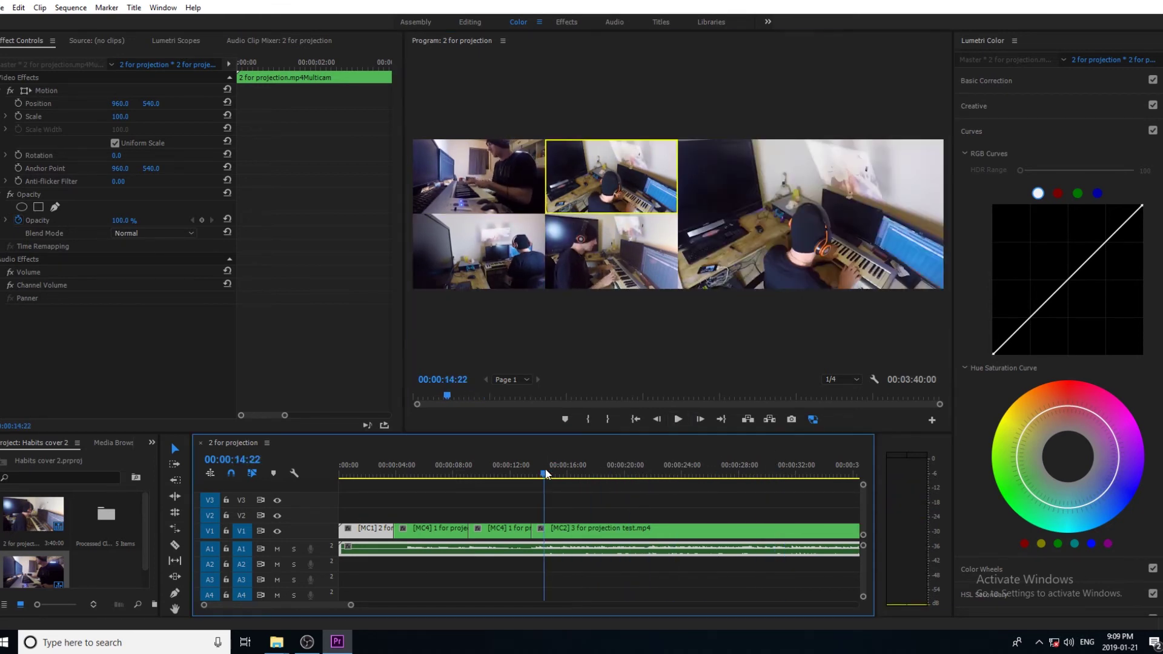
{"action": "left_click", "coordinate": [679, 419]}
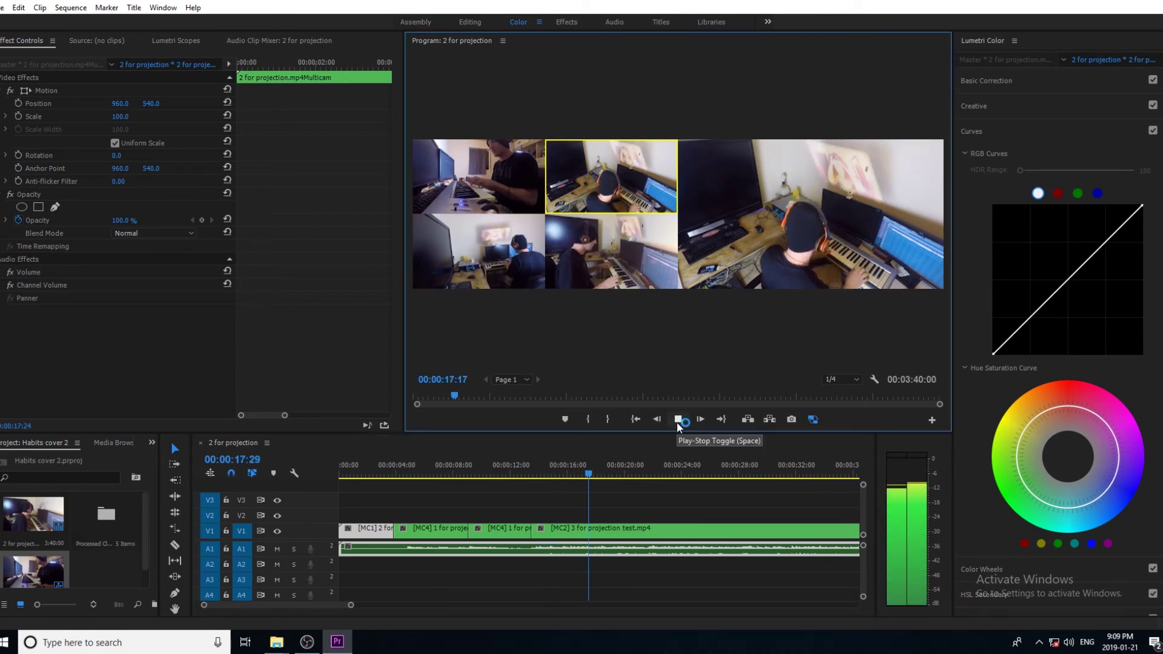
{"action": "left_click", "coordinate": [646, 475]}
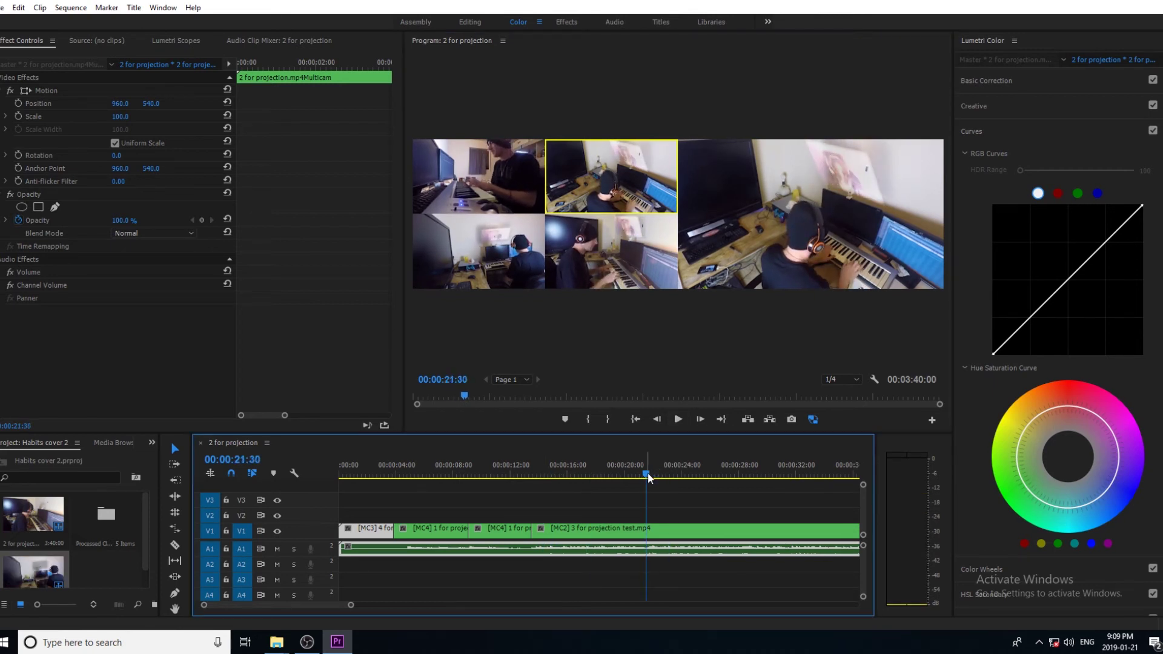
{"action": "left_click", "coordinate": [678, 419]}
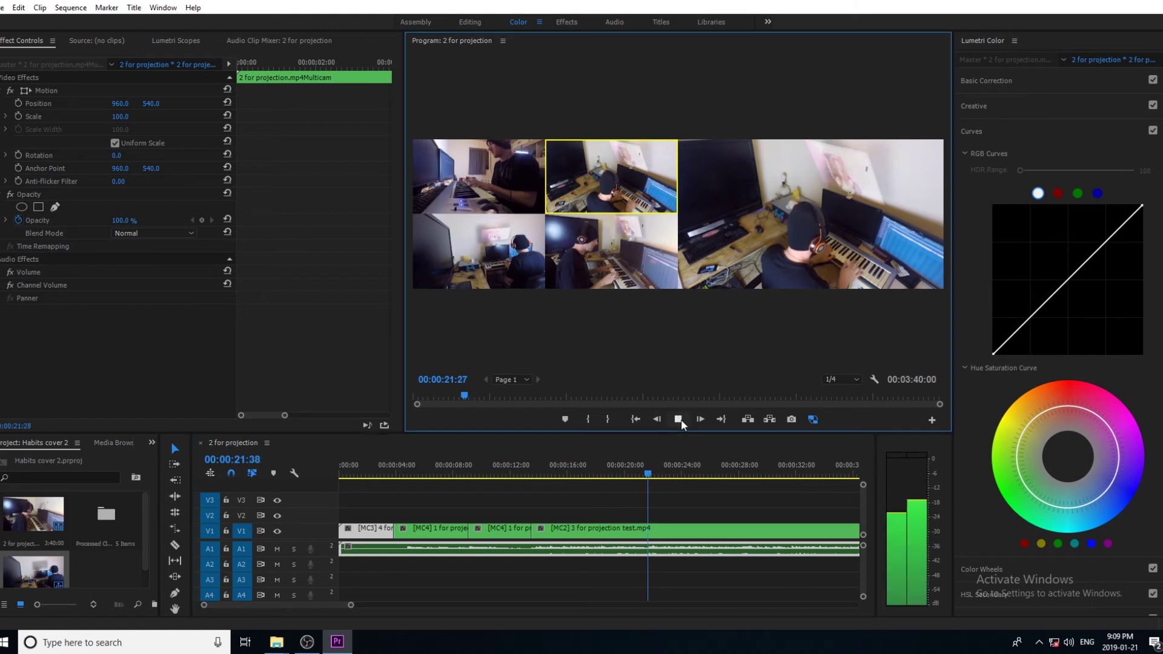
Split the camera 2 segment at 22:37 and switch the part after the cut to camera 3, playing it through.
{"action": "left_click", "coordinate": [661, 475]}
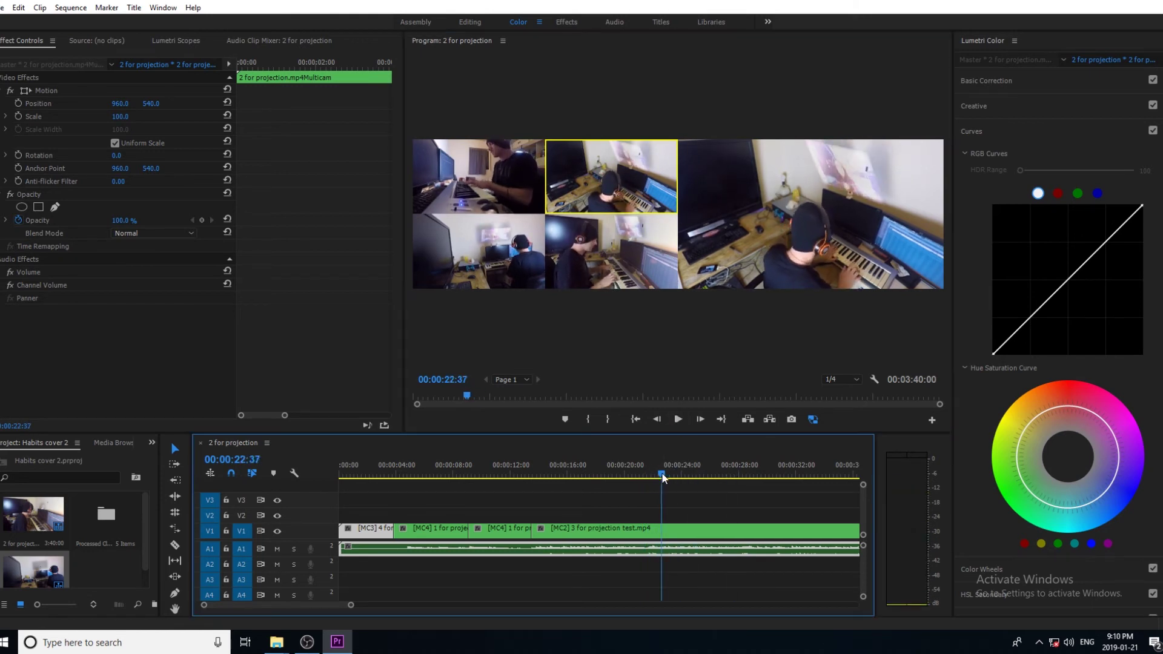
{"action": "left_click", "coordinate": [175, 544]}
{"action": "left_click", "coordinate": [660, 528]}
{"action": "left_click", "coordinate": [610, 476]}
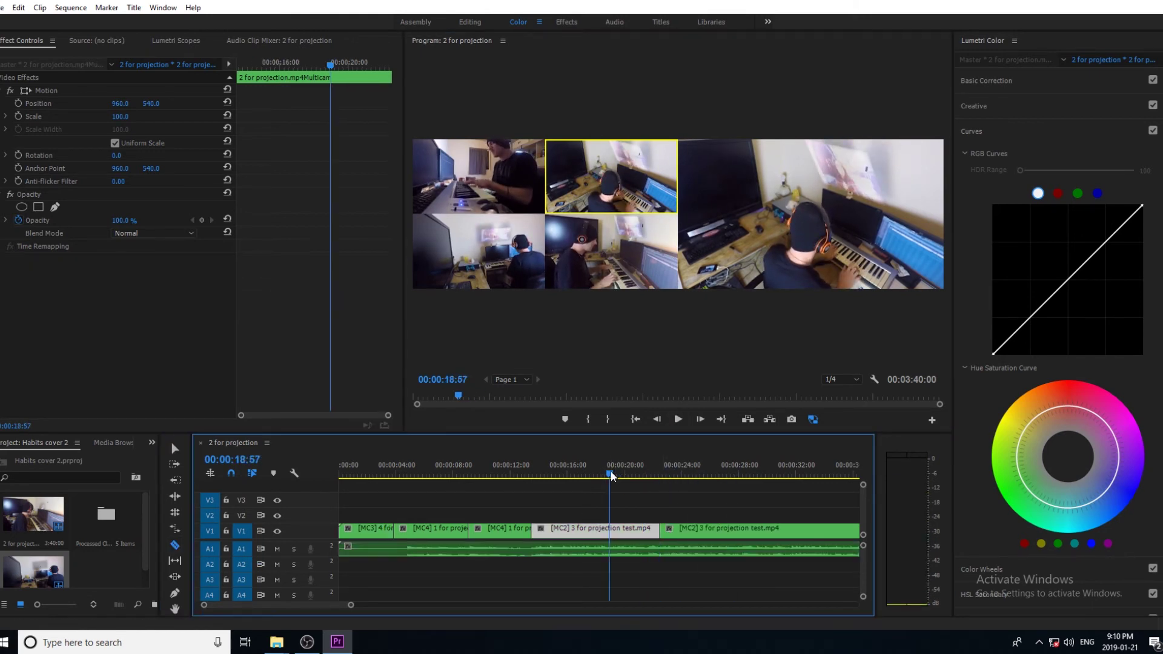
{"action": "left_click", "coordinate": [676, 475]}
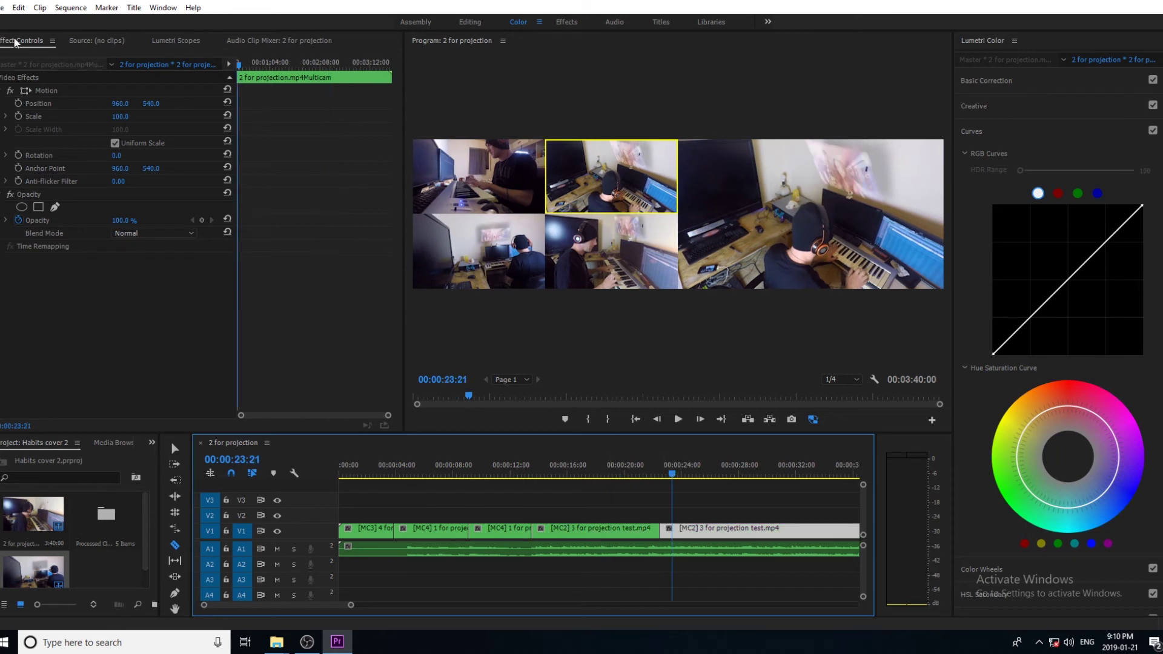
{"action": "left_click", "coordinate": [479, 251]}
{"action": "left_click", "coordinate": [678, 419]}
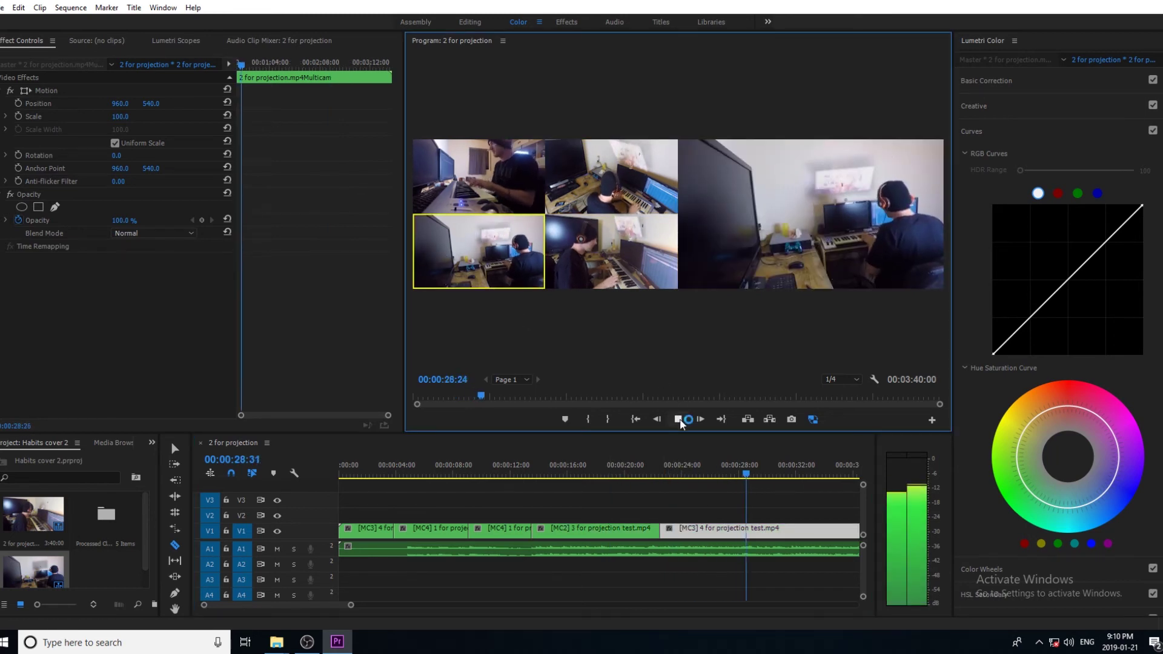
{"action": "left_click", "coordinate": [679, 420]}
Replay the opening segments several times and switch the first segment of the sequence to camera 1.
{"action": "left_click_drag", "start_coordinate": [631, 471], "coordinate": [379, 463]}
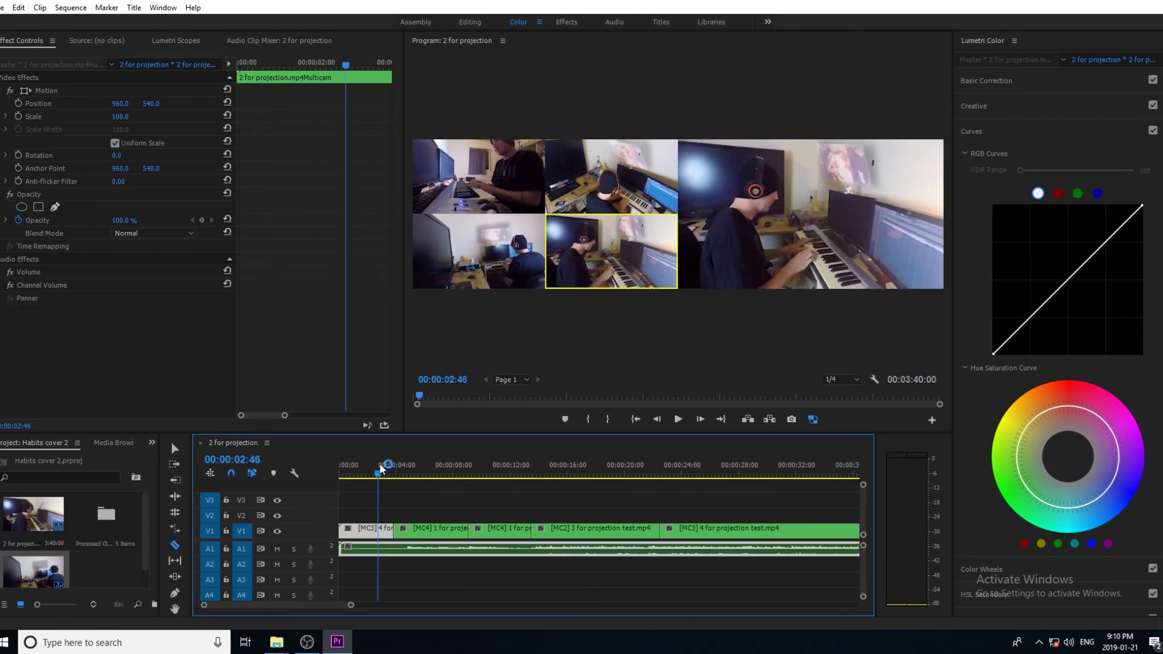
{"action": "left_click", "coordinate": [679, 420]}
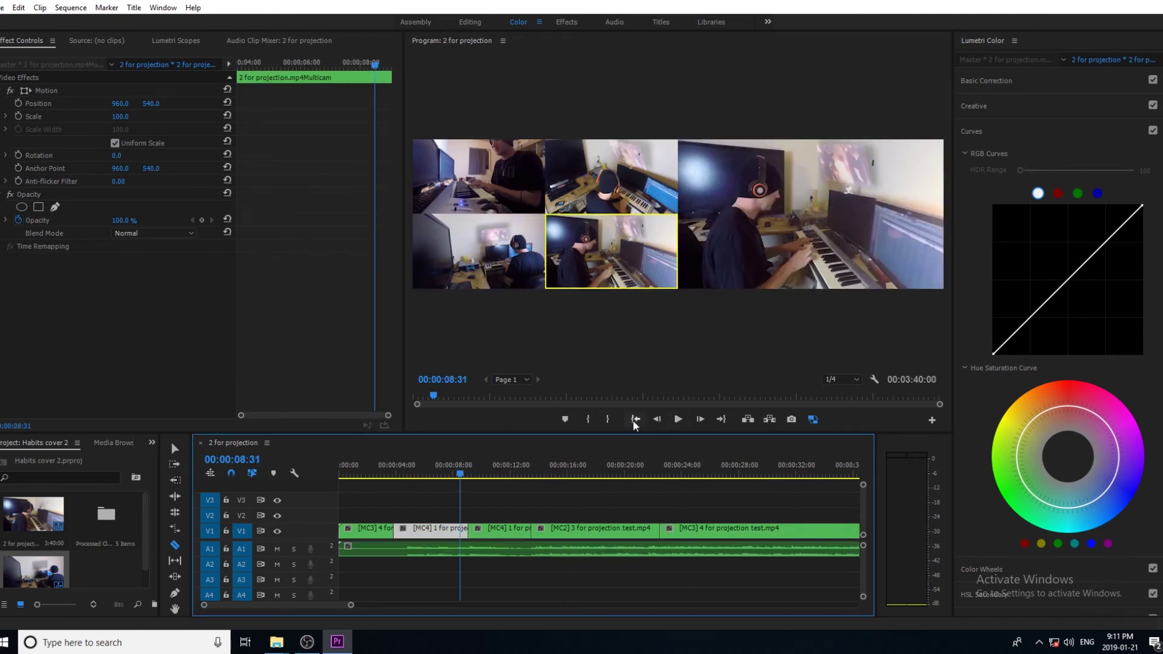
{"action": "left_click", "coordinate": [635, 420]}
{"action": "left_click", "coordinate": [679, 419]}
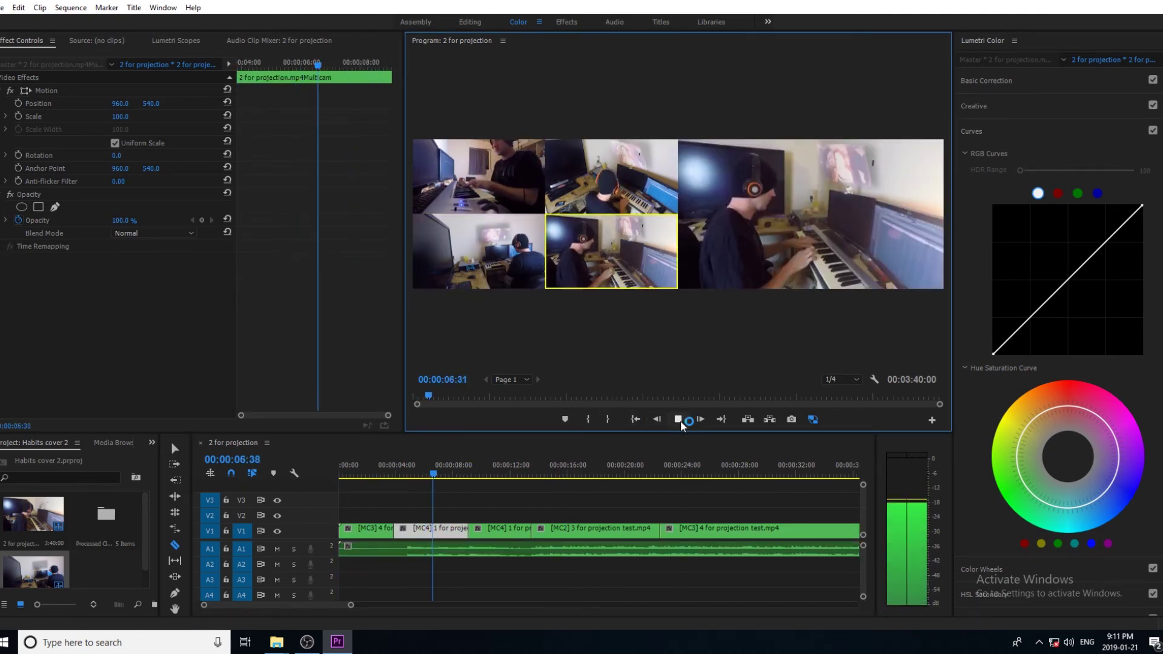
{"action": "left_click", "coordinate": [635, 419]}
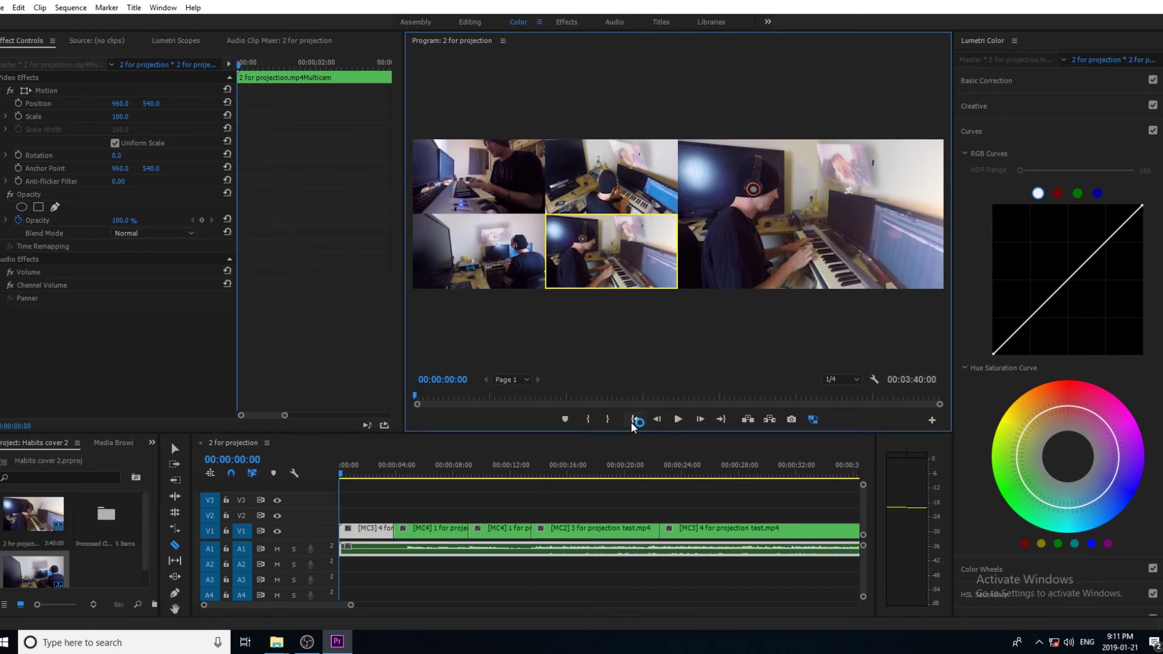
{"action": "left_click", "coordinate": [678, 420]}
{"action": "key", "text": "Home"}
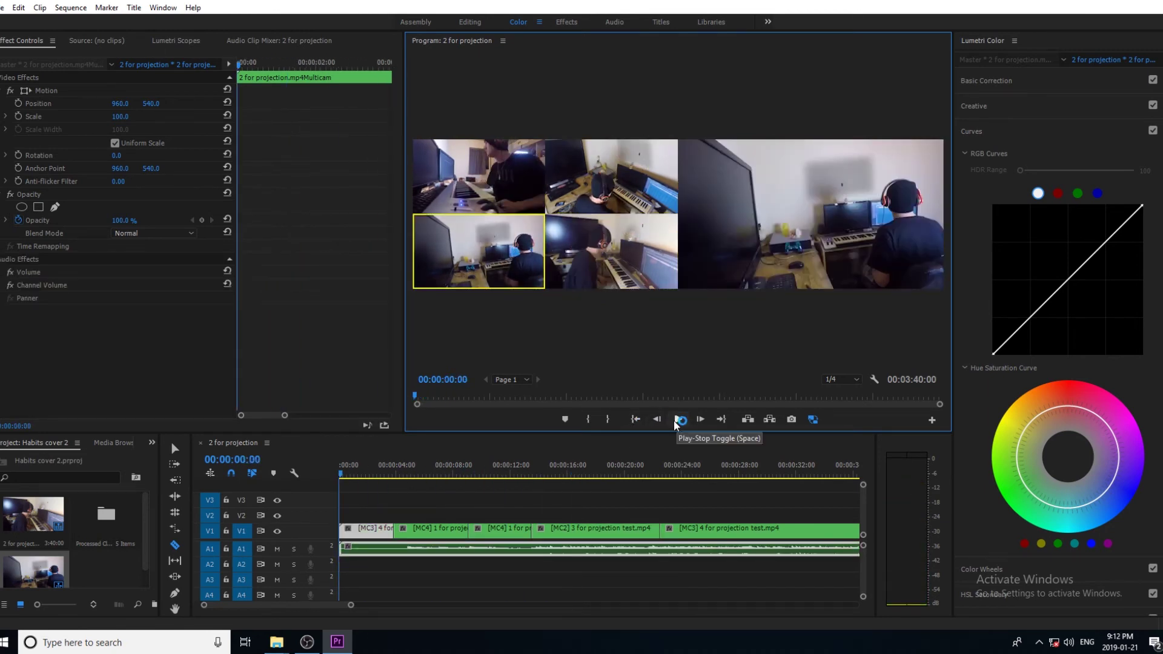
{"action": "key", "text": "1"}
Play the sequence from the start to about 47 seconds to check the cut into the camera 3 segment.
{"action": "left_click", "coordinate": [678, 419]}
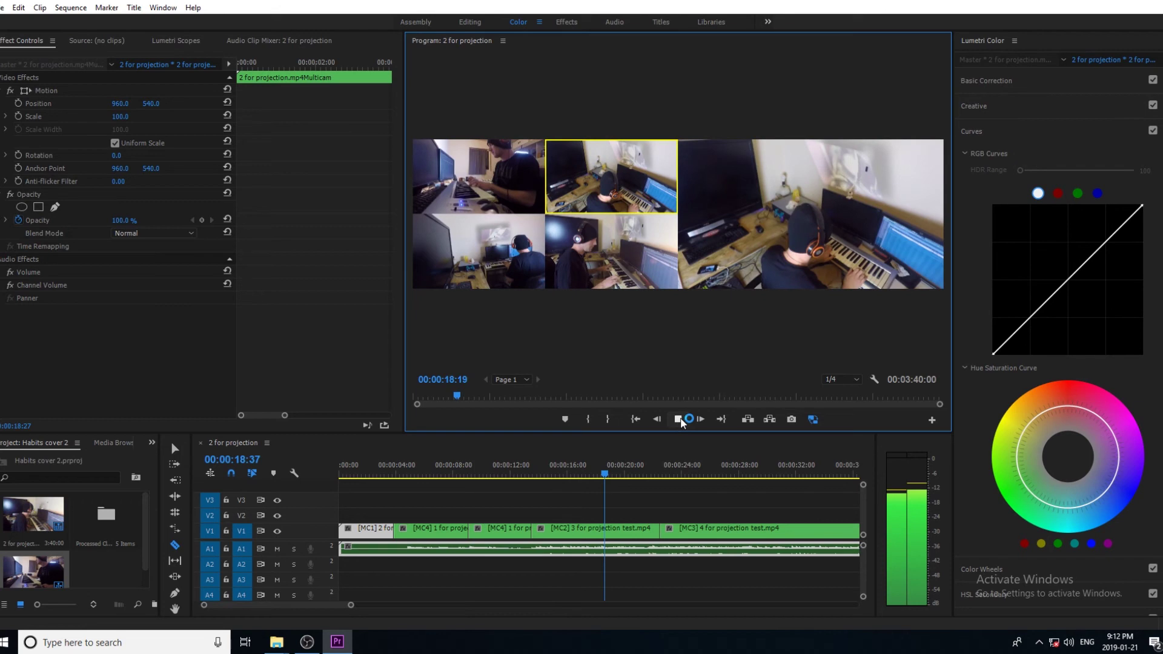
{"action": "left_click", "coordinate": [678, 419]}
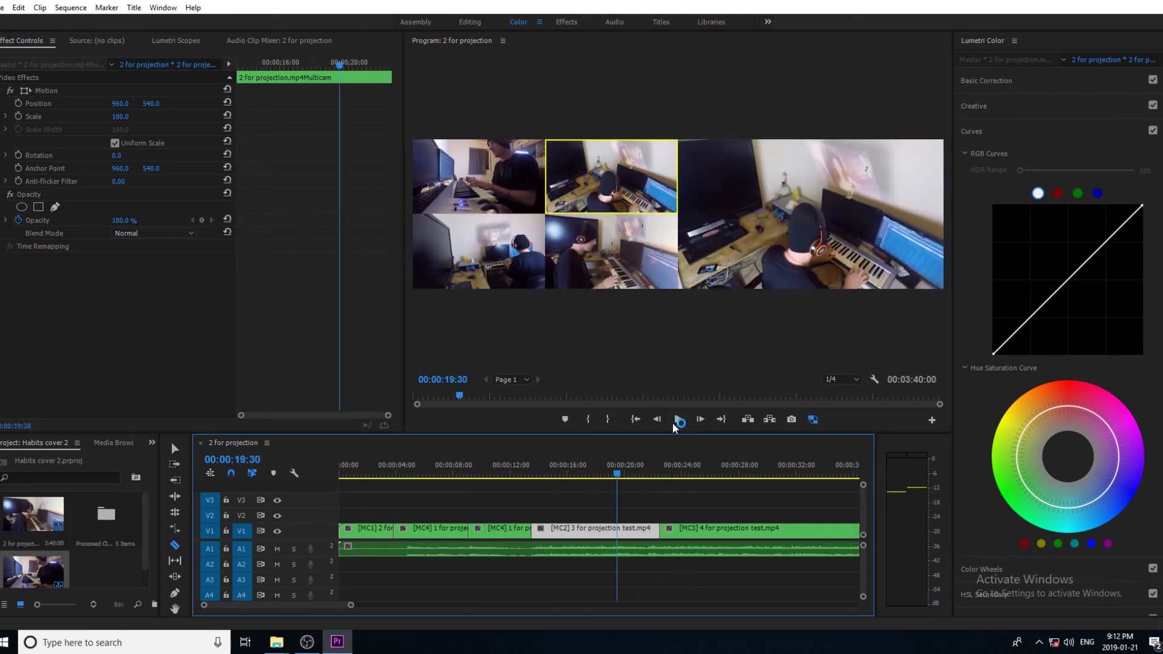
{"action": "left_click", "coordinate": [678, 420]}
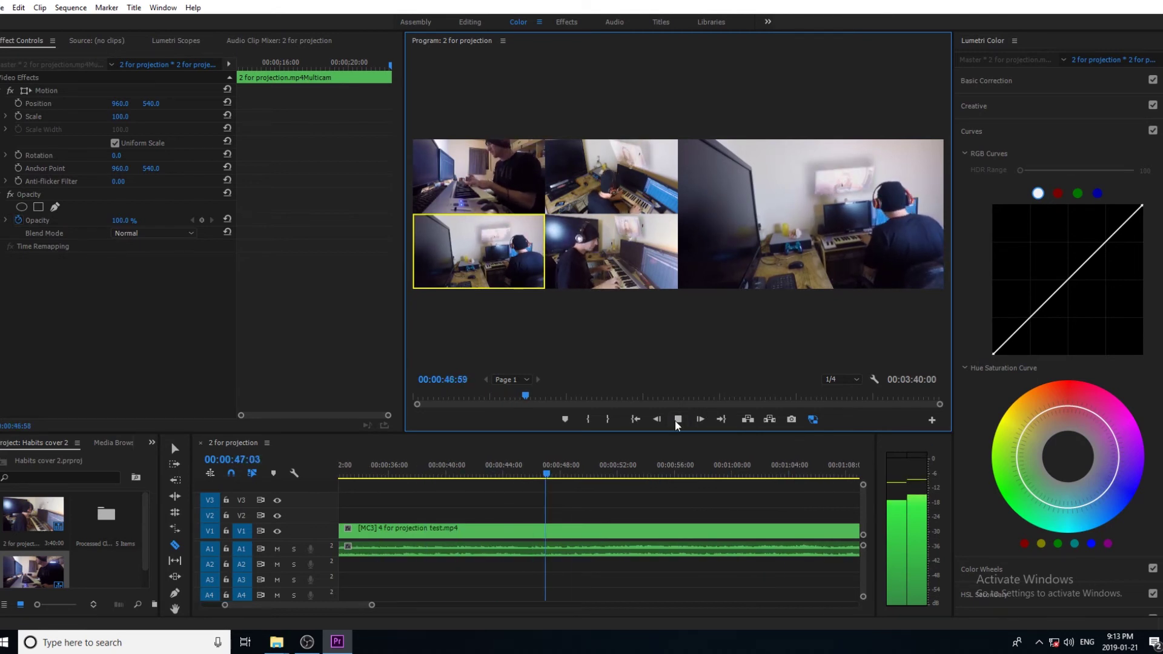
{"action": "key", "text": "space"}
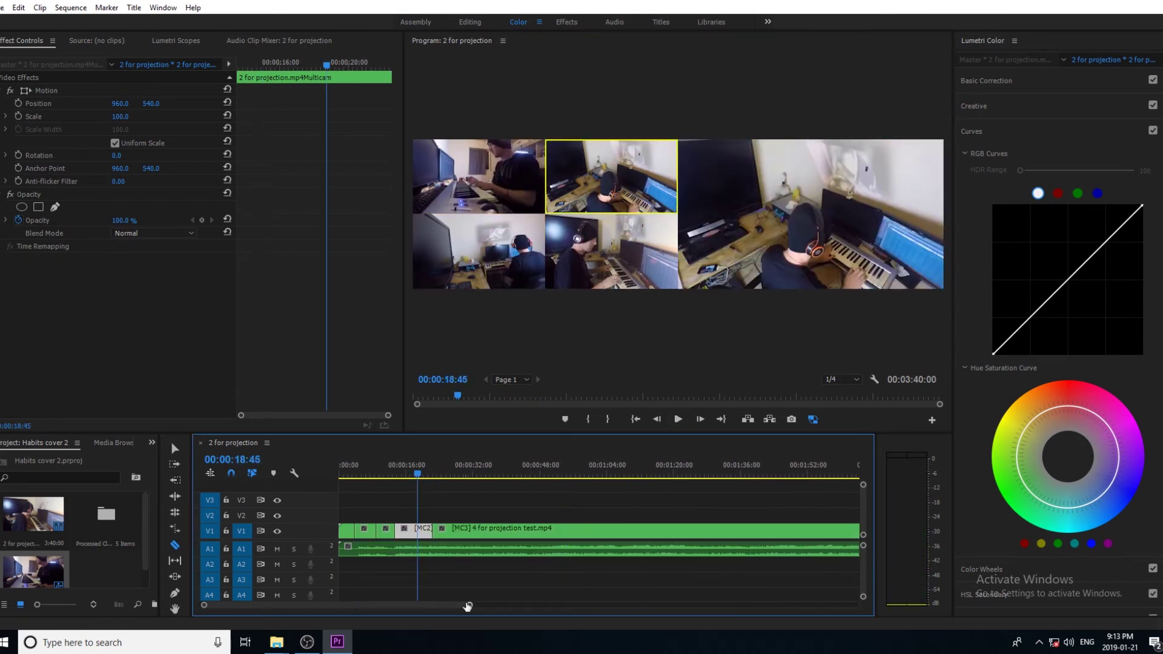
Find the exact beat and trim the camera 2 segment to end at 22:14, where the camera 3 segment takes over.
{"action": "left_click", "coordinate": [653, 463]}
{"action": "key", "text": "="}
{"action": "key", "text": "="}
{"action": "key", "text": "="}
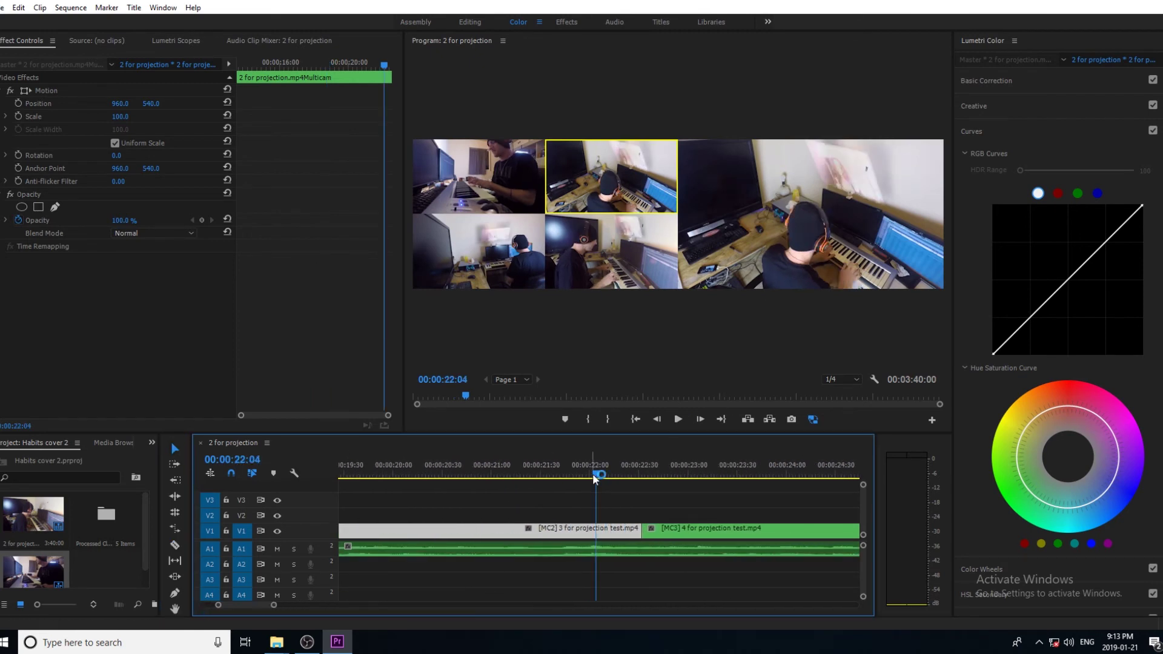
{"action": "key", "text": "space"}
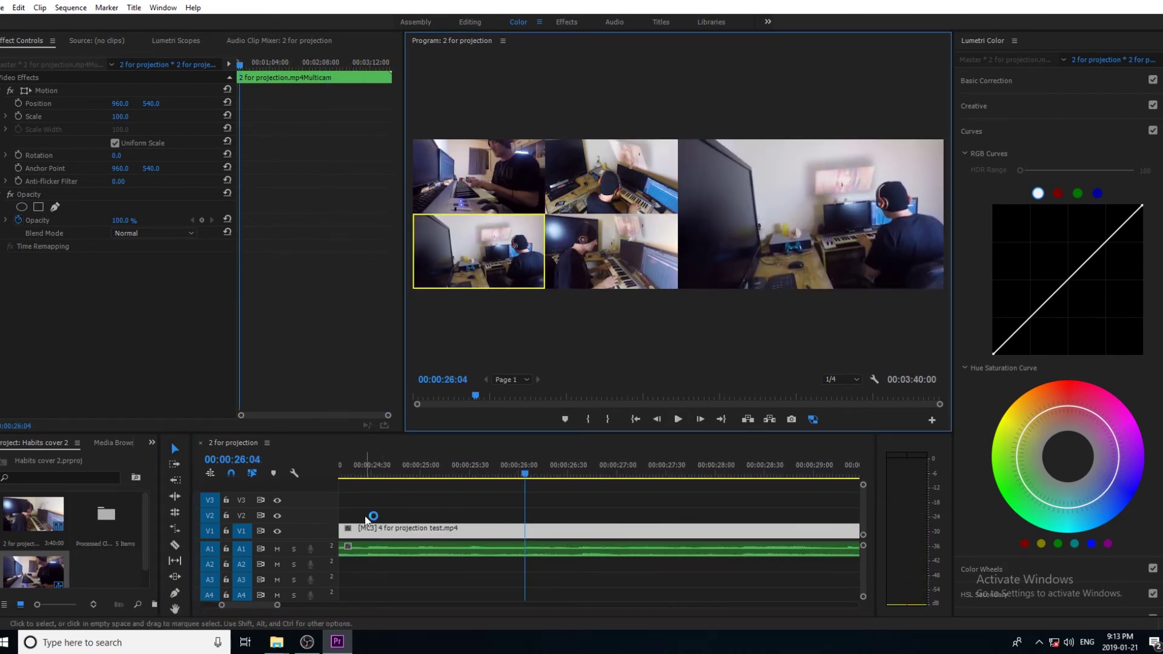
{"action": "key", "text": "space"}
{"action": "left_click", "coordinate": [485, 470]}
{"action": "key", "text": "="}
{"action": "key", "text": "="}
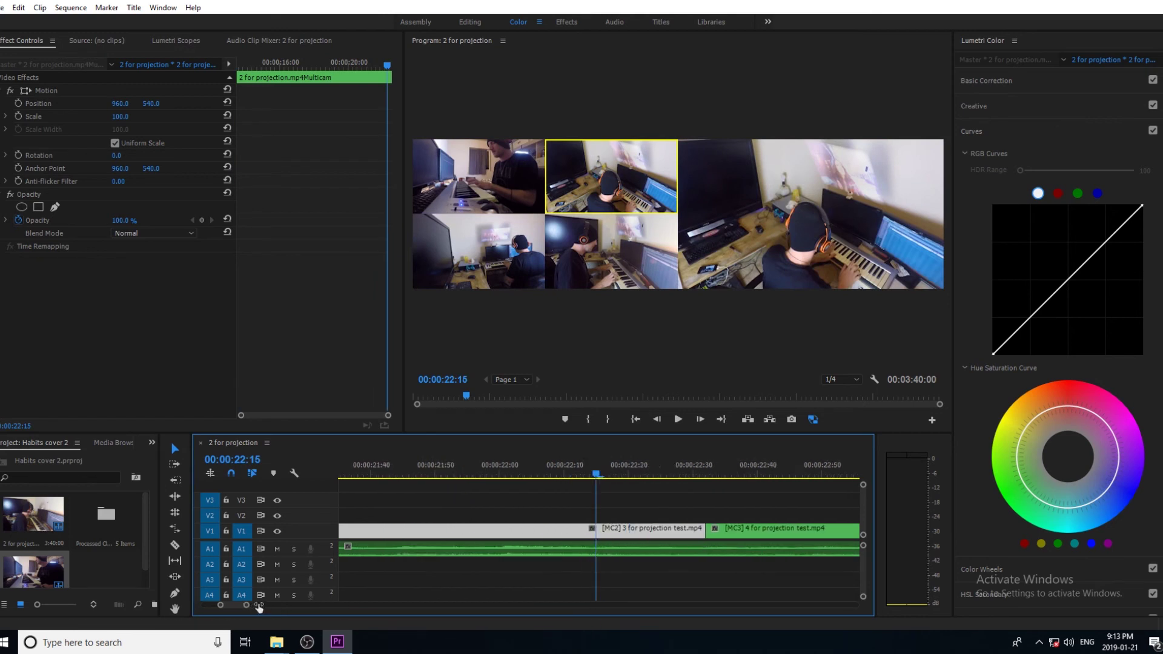
{"action": "key", "text": "3"}
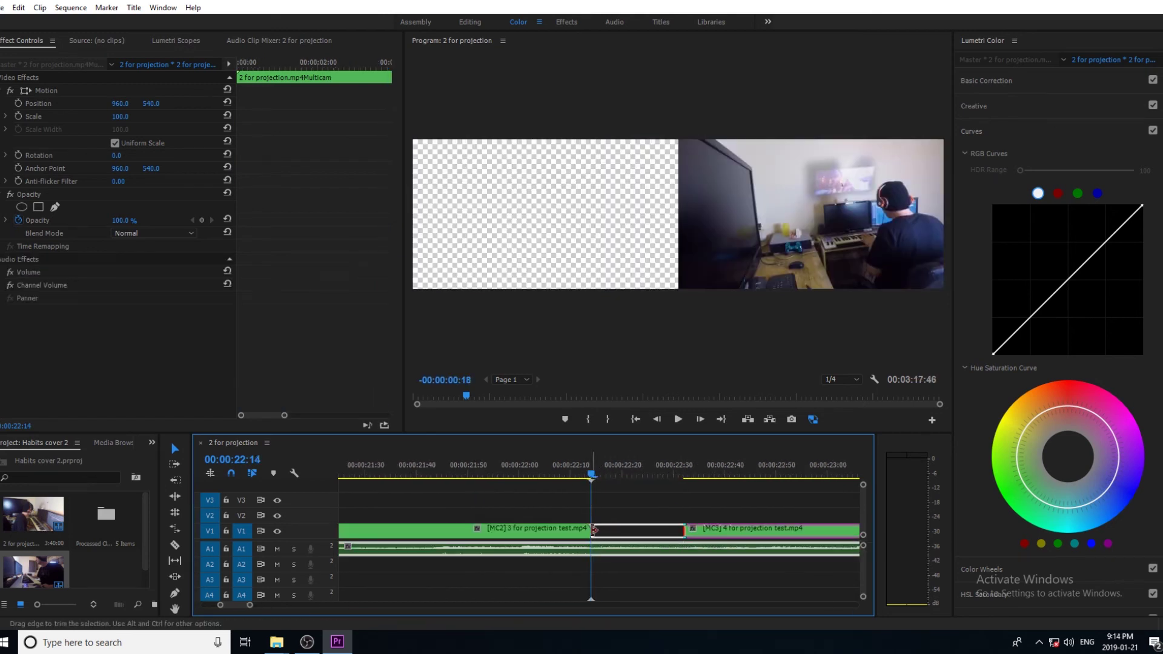
Play on through the camera 3 segment and cut to camera 4 at about 31 seconds.
{"action": "key", "text": "-"}
{"action": "key", "text": "-"}
{"action": "key", "text": "-"}
{"action": "key", "text": "-"}
{"action": "left_click", "coordinate": [678, 419]}
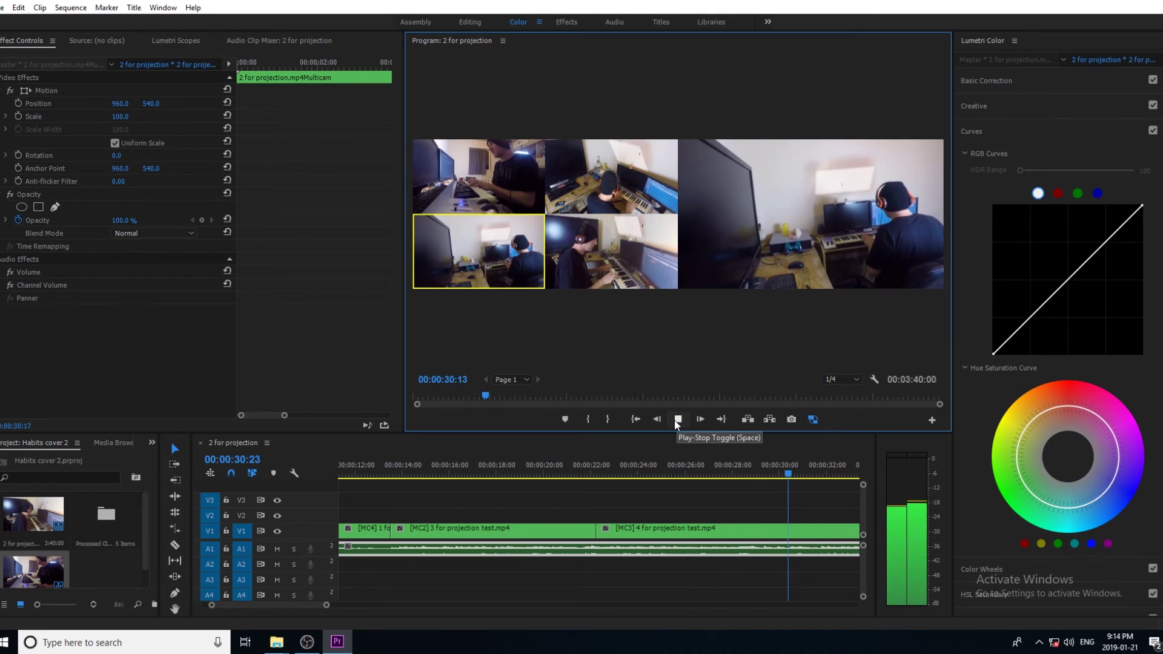
{"action": "key", "text": "4"}
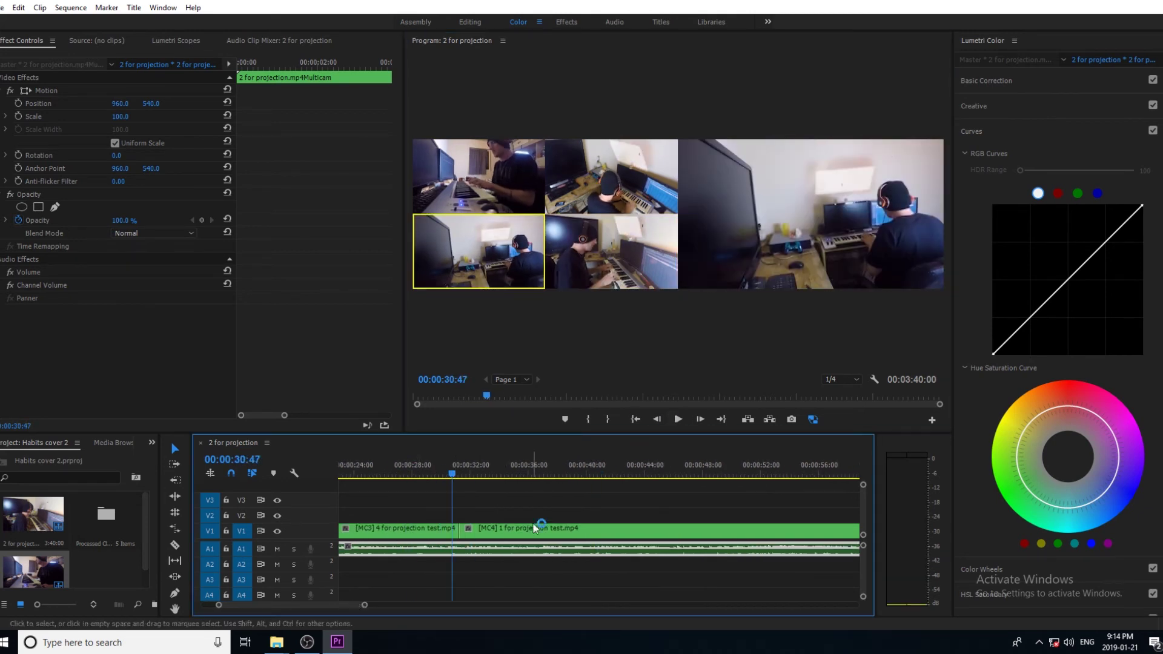
Move the start of the camera 4 segment slightly earlier, to 30:47, and replay the transition.
{"action": "left_click", "coordinate": [679, 422]}
{"action": "left_click_drag", "start_coordinate": [470, 470], "coordinate": [427, 468]}
{"action": "left_click", "coordinate": [679, 420]}
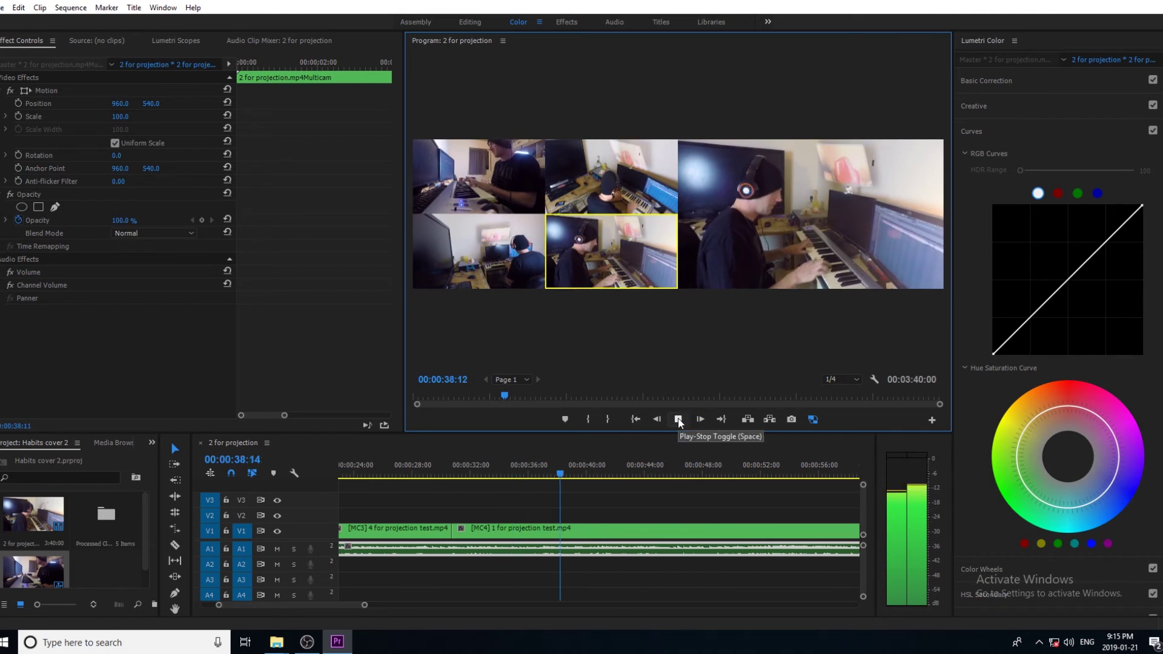
{"action": "left_click", "coordinate": [664, 462]}
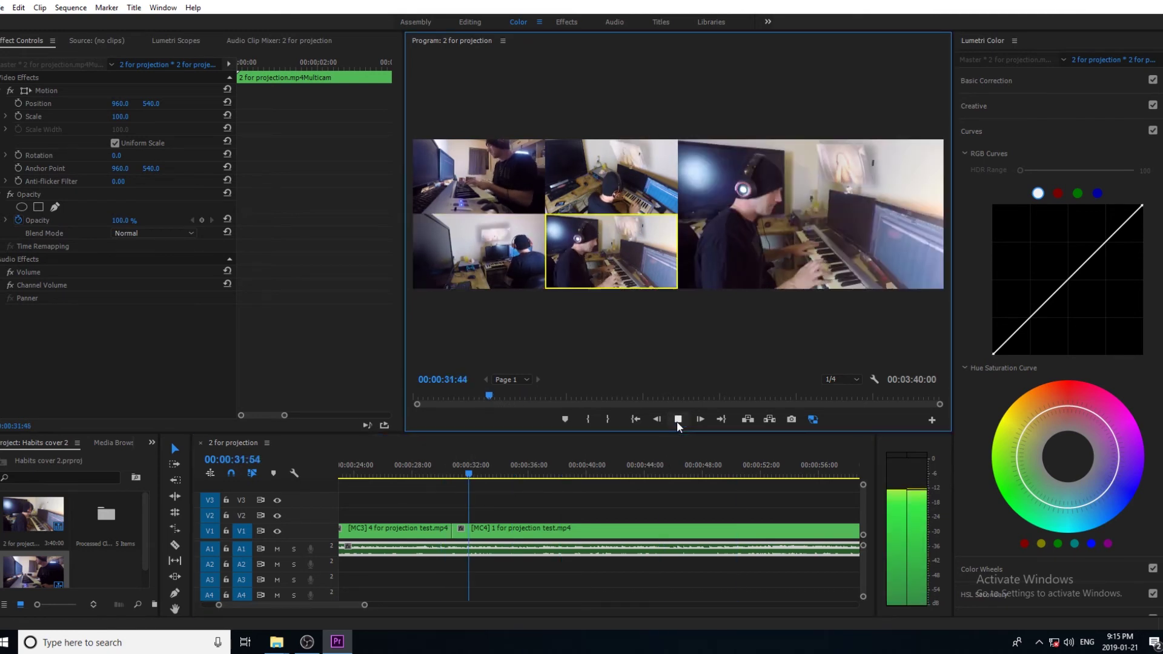
Cut from camera 4 to camera 1 and shift that cut to about 35 seconds, replaying it to check the timing.
{"action": "key", "text": "1"}
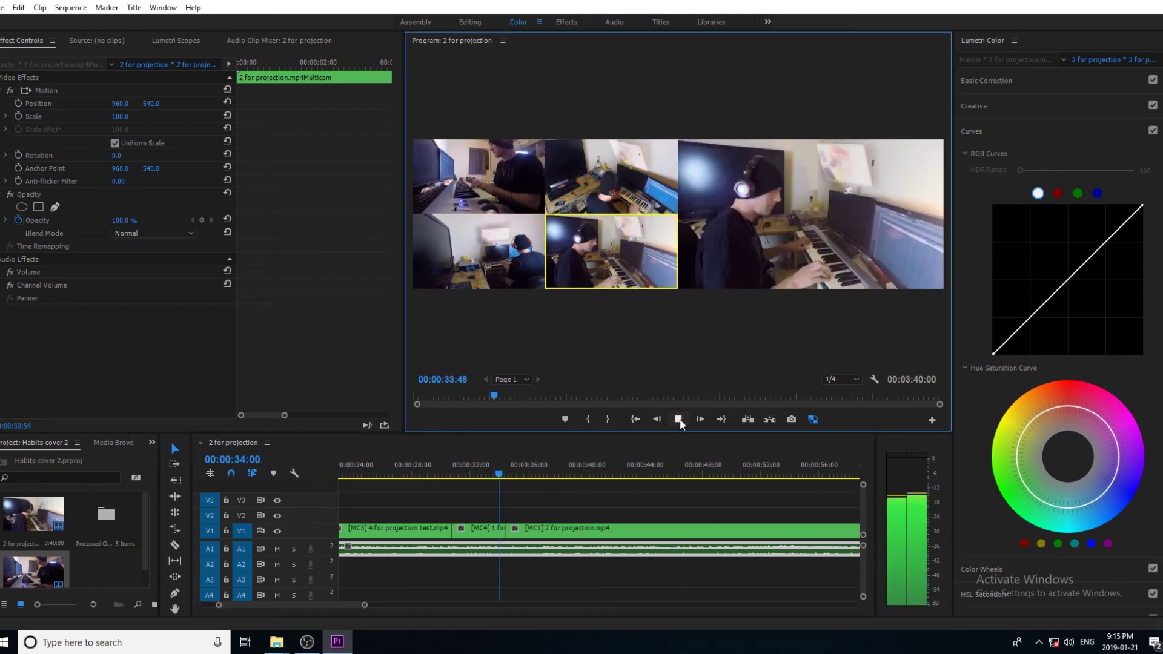
{"action": "left_click", "coordinate": [678, 420]}
{"action": "left_click", "coordinate": [678, 419]}
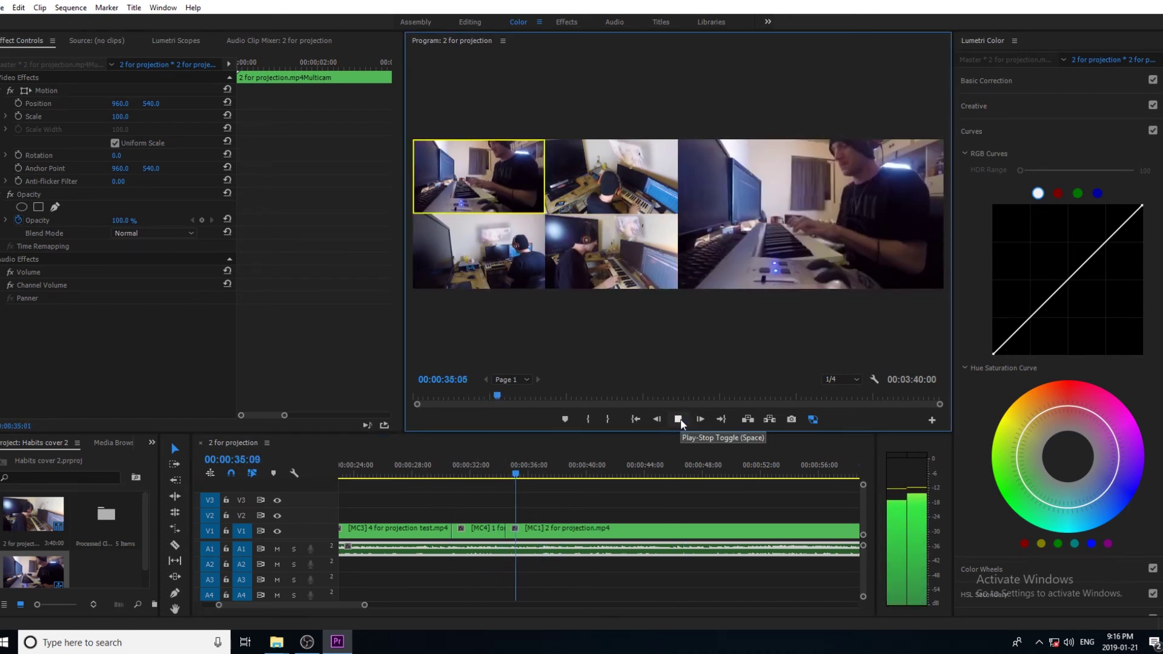
{"action": "left_click", "coordinate": [524, 474]}
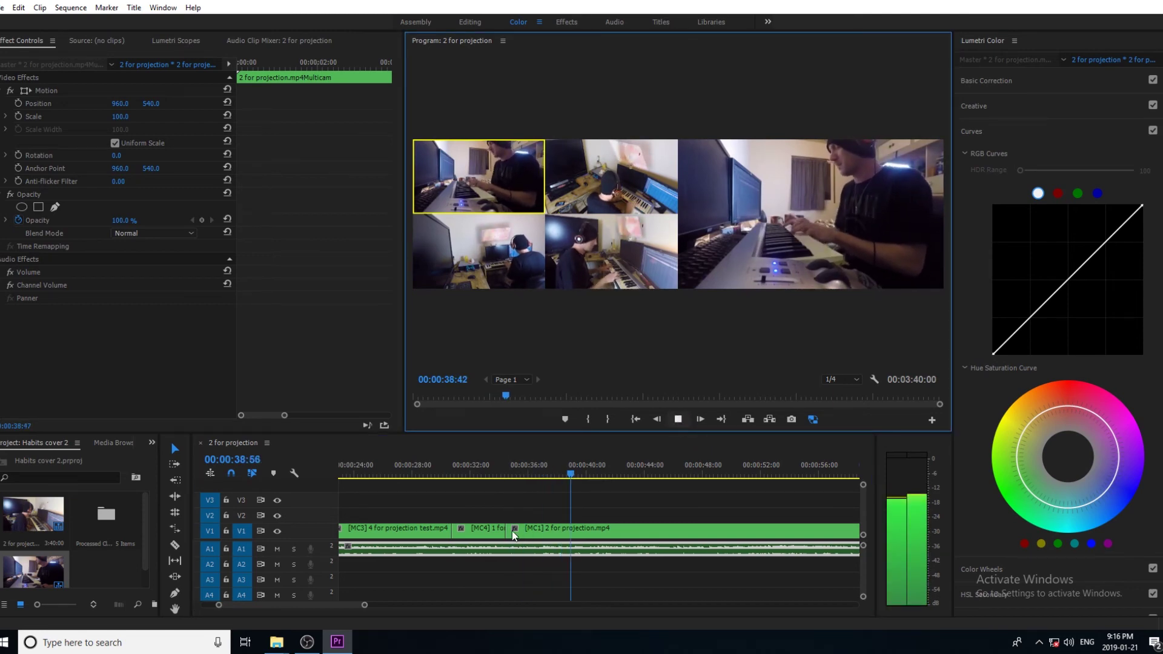
{"action": "left_click", "coordinate": [520, 474]}
{"action": "left_click", "coordinate": [678, 420]}
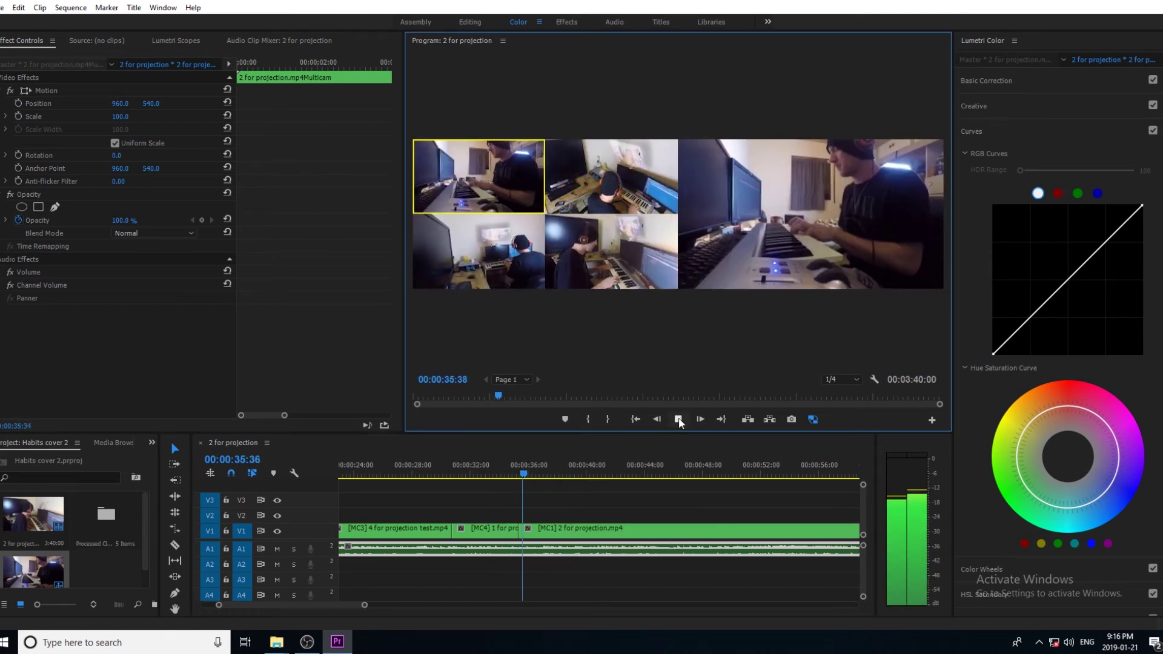
Cut from camera 1 to camera 3 just before 40 seconds and replay the transition.
{"action": "key", "text": "3"}
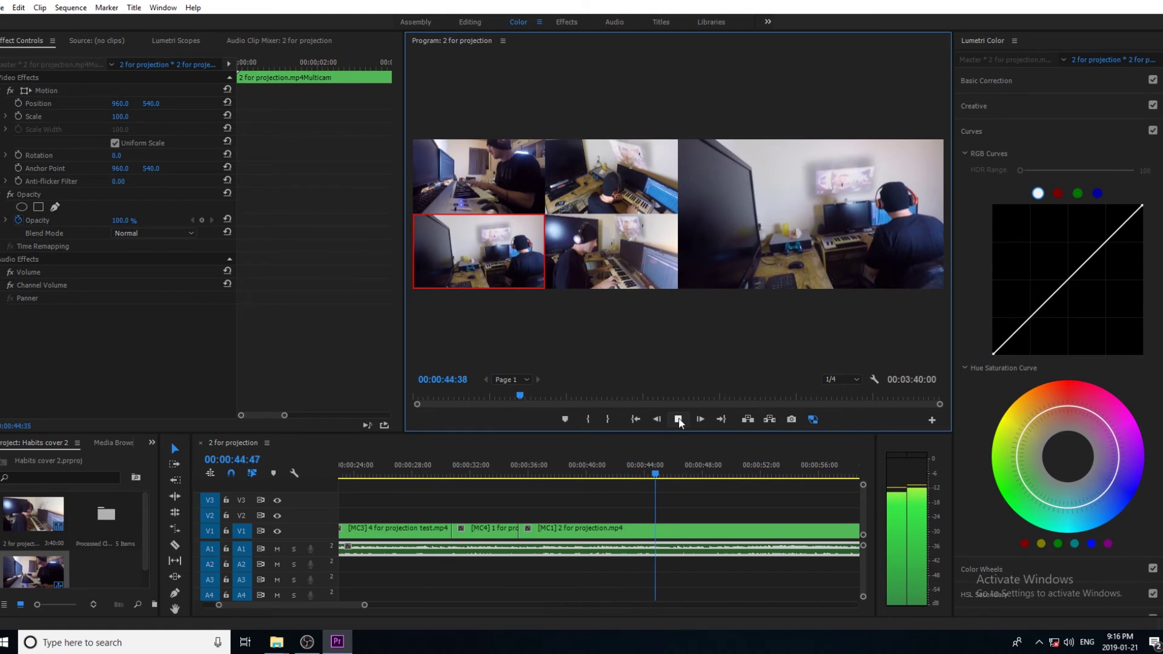
{"action": "left_click", "coordinate": [679, 419]}
{"action": "key", "text": "Up"}
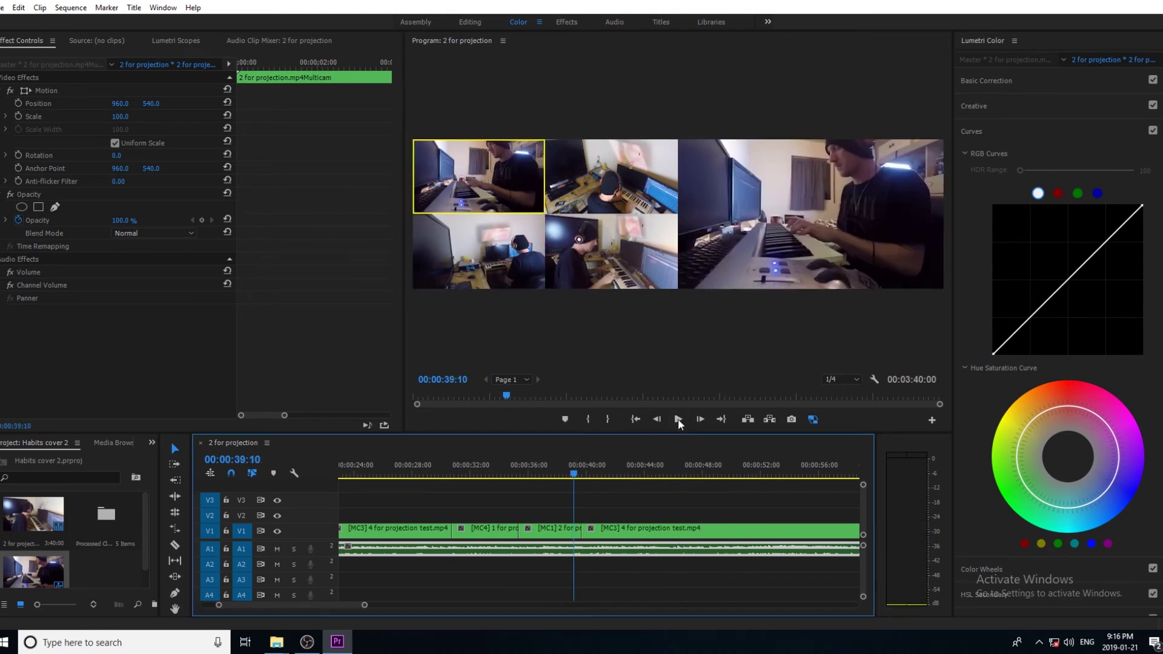
{"action": "left_click", "coordinate": [678, 419]}
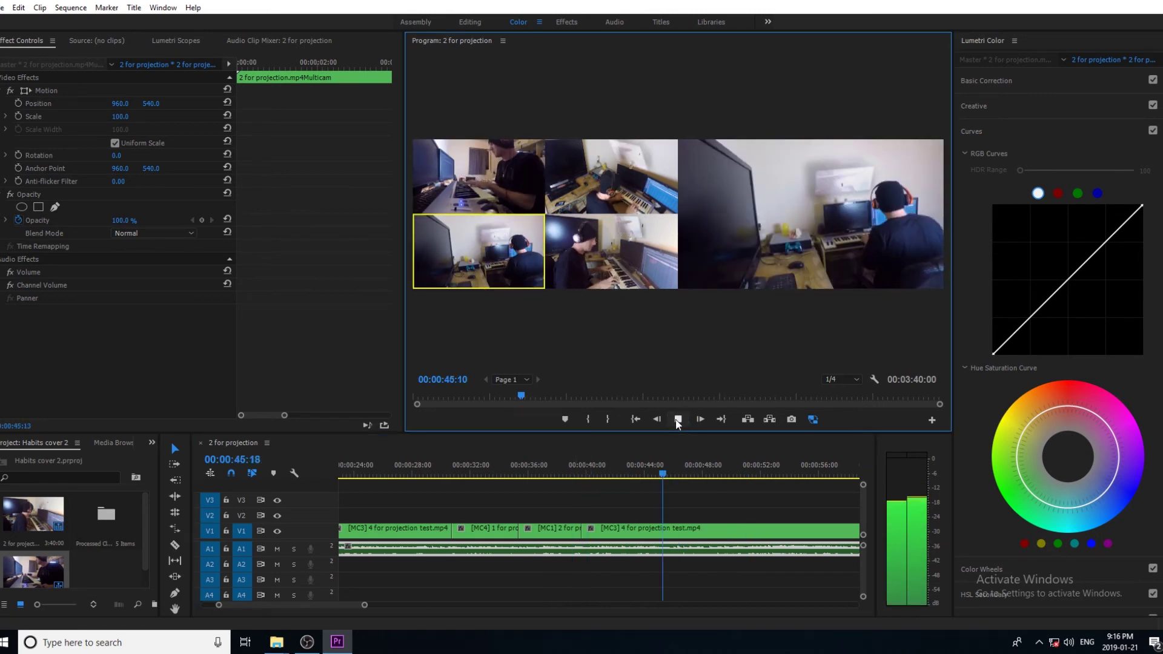
Continue the live camera switching with a cut to camera 4 just before 1 minute and replay around it.
{"action": "key", "text": "4"}
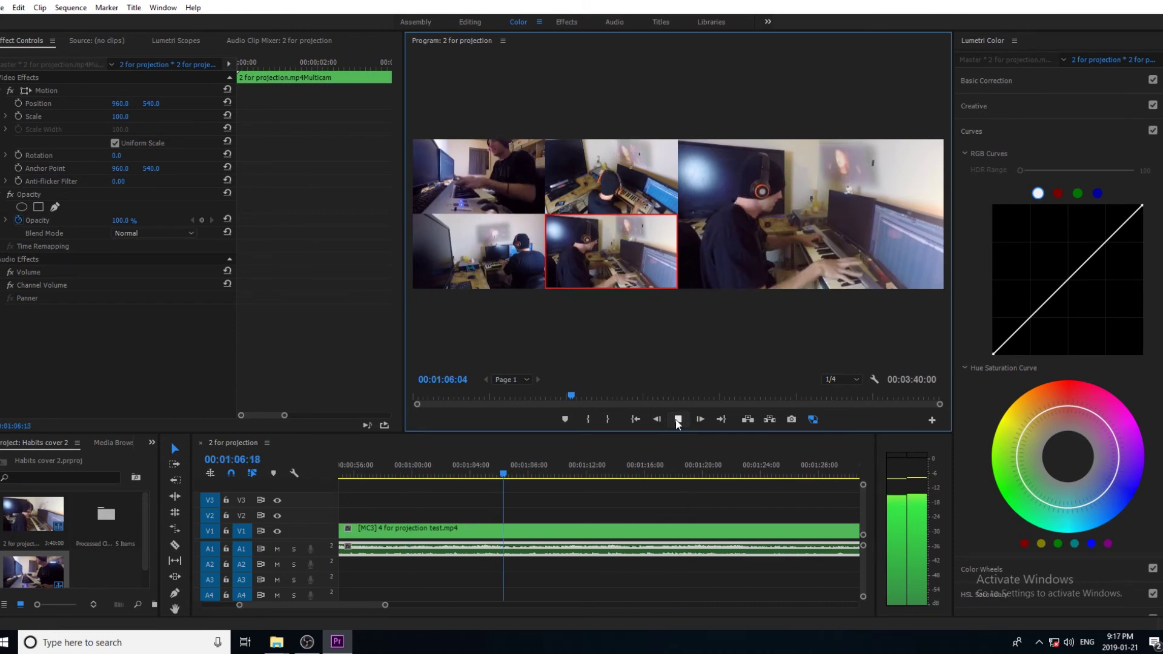
{"action": "left_click", "coordinate": [408, 475]}
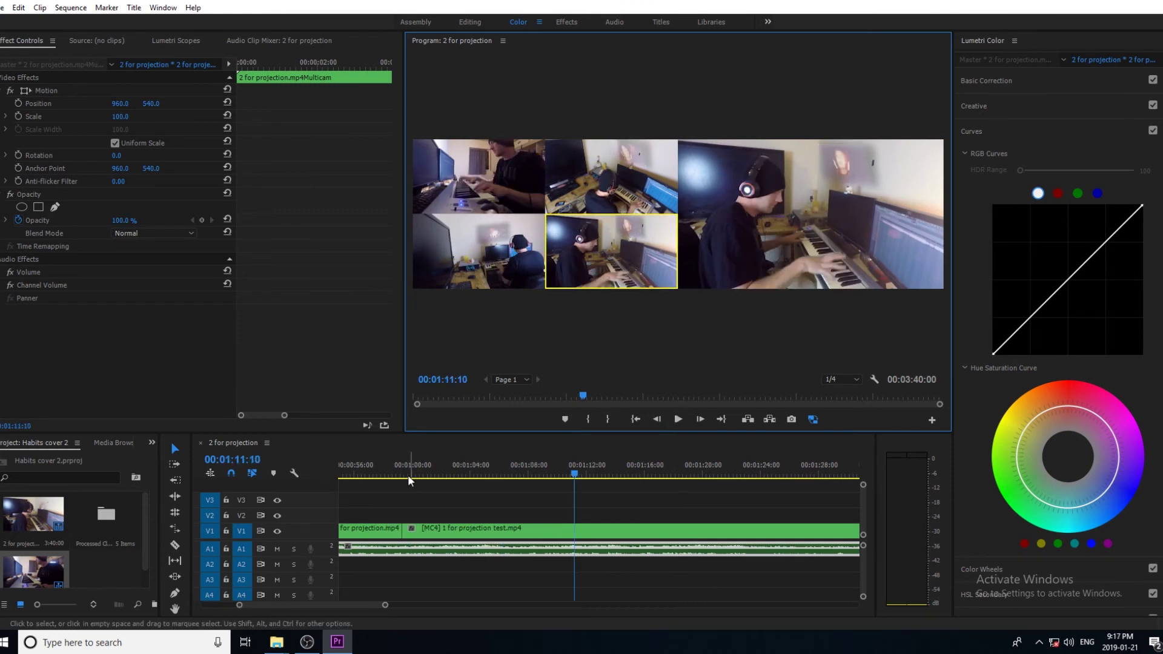
{"action": "left_click", "coordinate": [678, 419]}
{"action": "left_click", "coordinate": [678, 420]}
{"action": "left_click", "coordinate": [678, 420]}
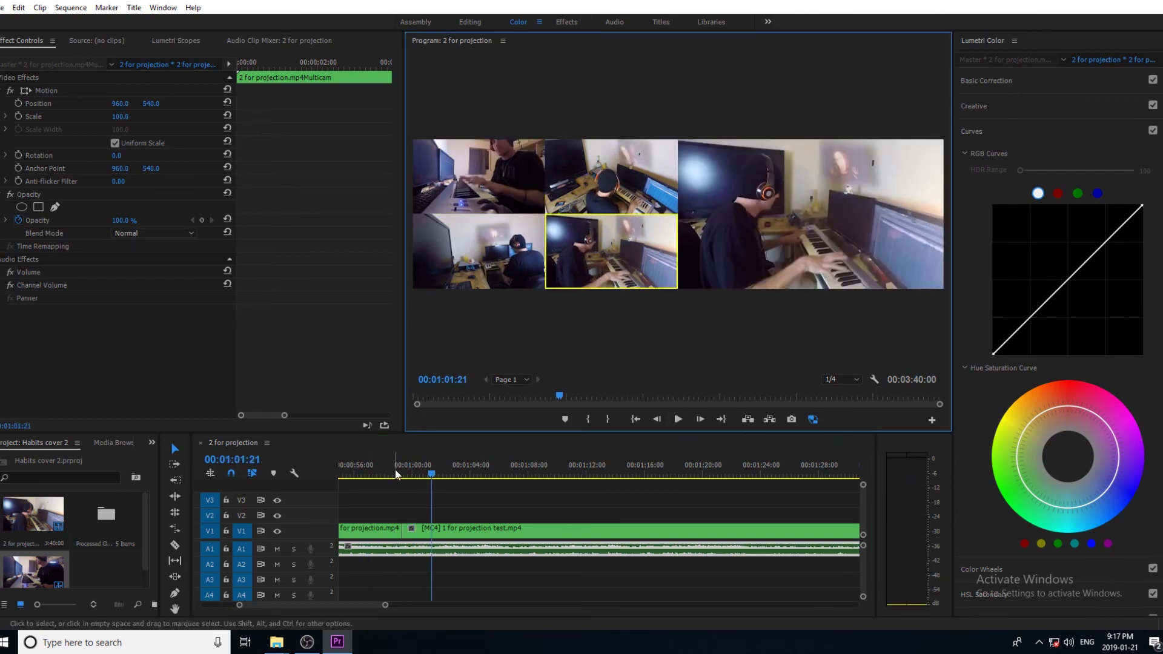
Move the cut after camera 1 slightly earlier, to about 59 seconds, switch the following segment to camera 3 and replay it.
{"action": "left_click_drag", "start_coordinate": [384, 606], "coordinate": [346, 605]}
{"action": "key", "text": "space"}
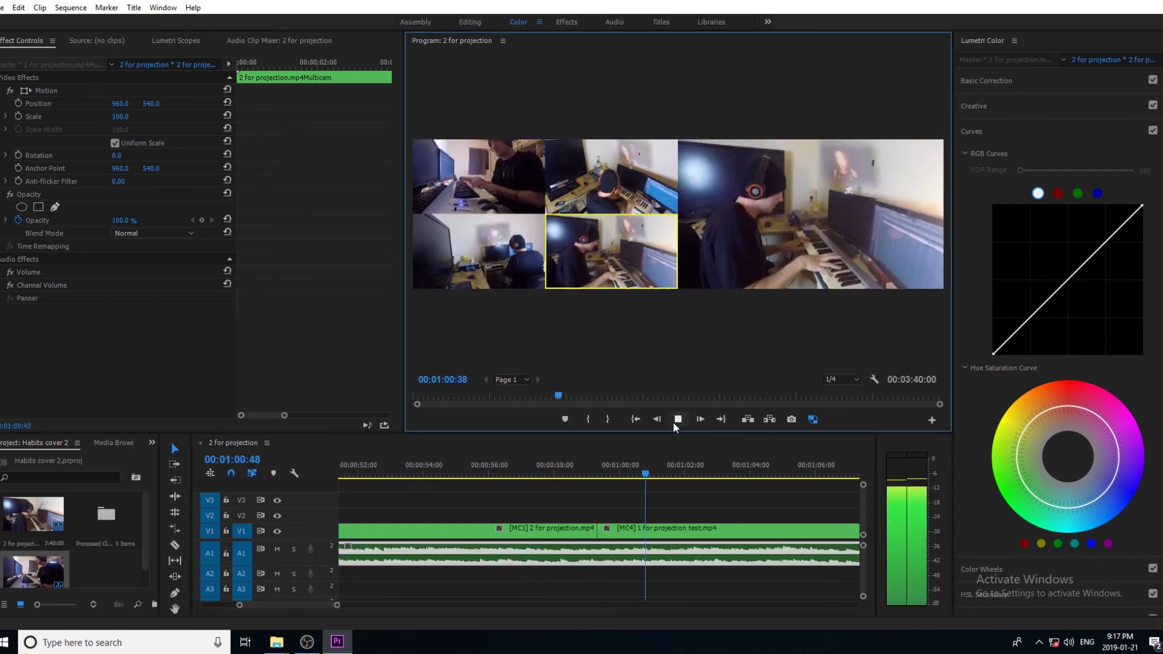
{"action": "left_click", "coordinate": [678, 419]}
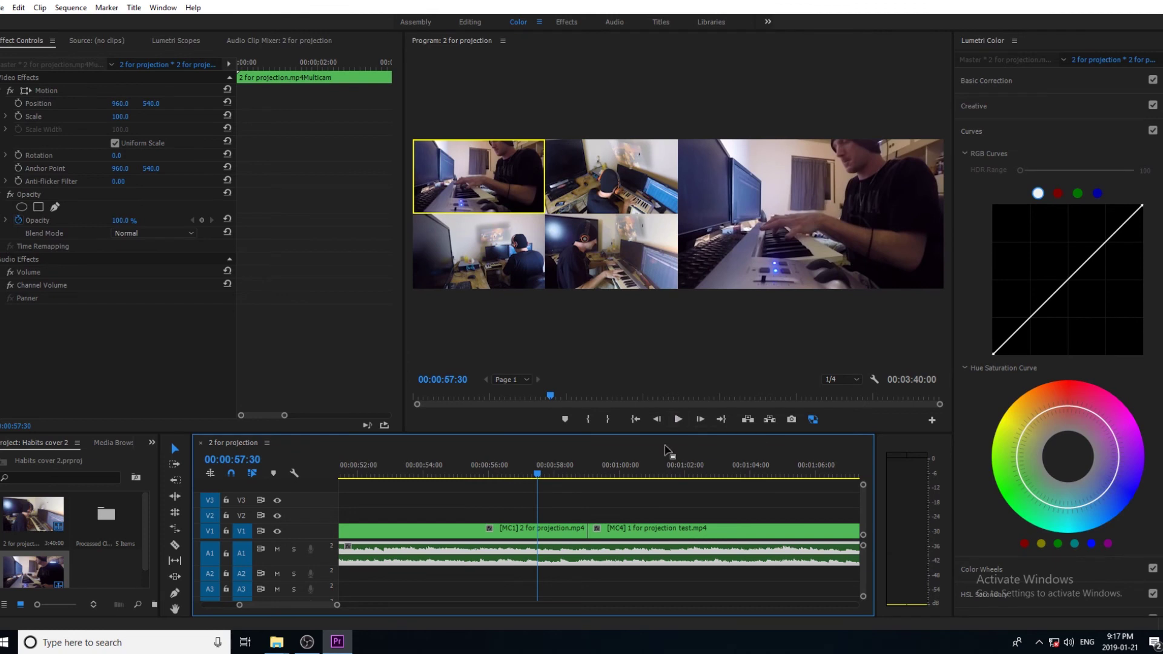
{"action": "key", "text": "3"}
{"action": "left_click", "coordinate": [678, 419]}
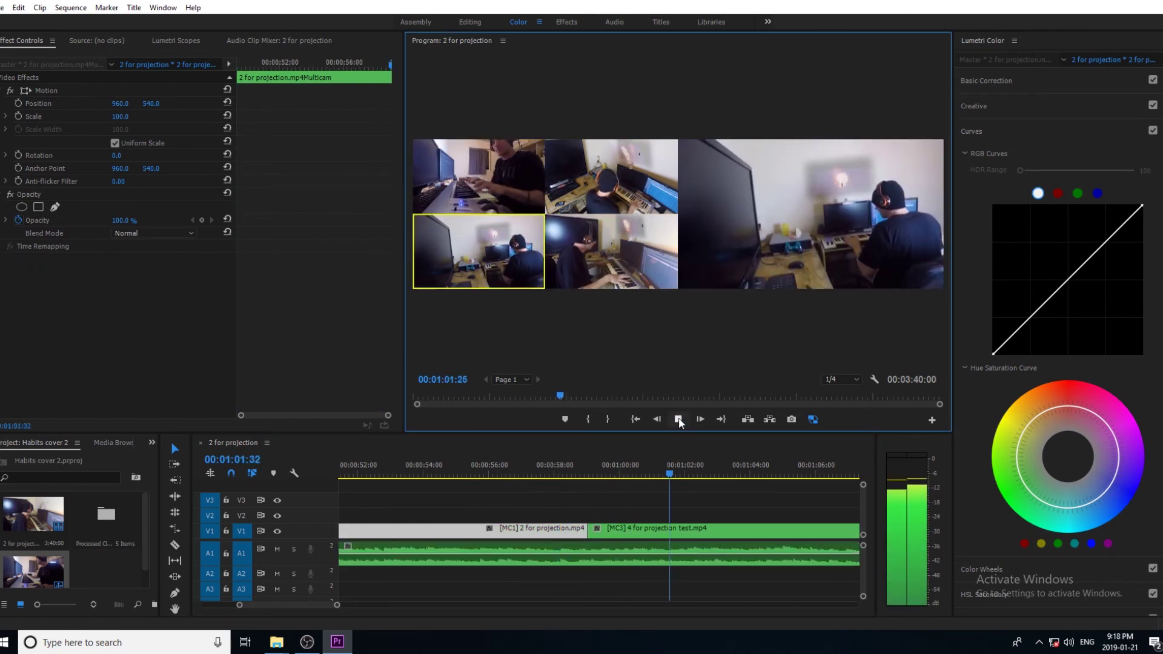
{"action": "key", "text": "4"}
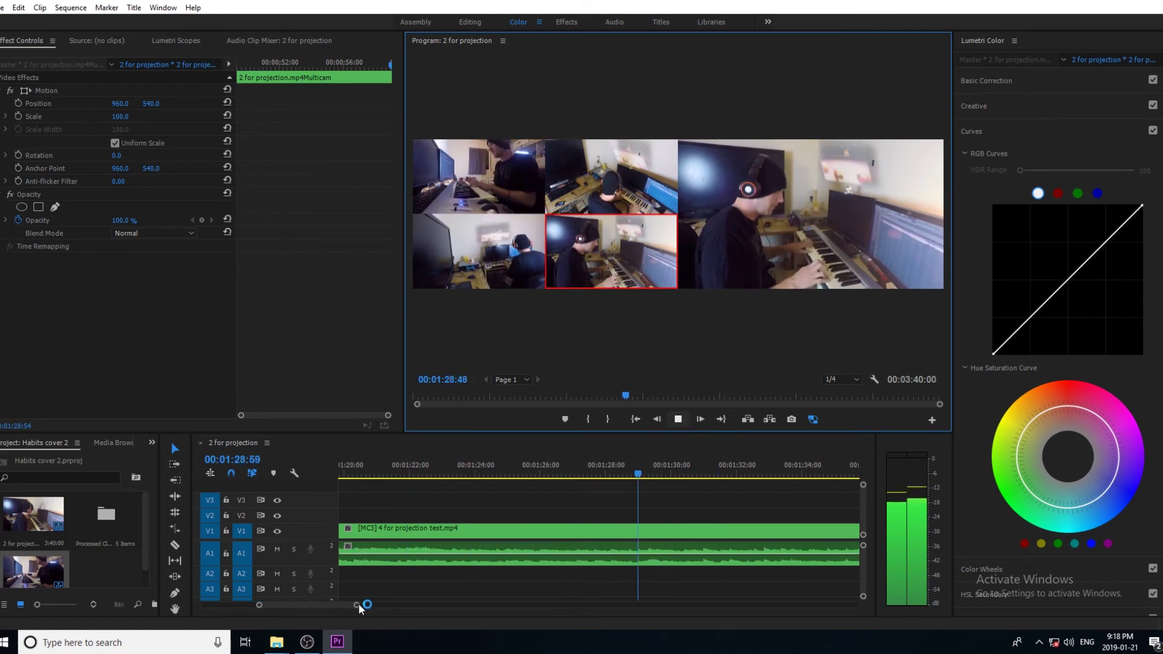
{"action": "key", "text": "space"}
{"action": "key", "text": "minus"}
{"action": "key", "text": "minus"}
{"action": "key", "text": "minus"}
{"action": "key", "text": "ctrl+z"}
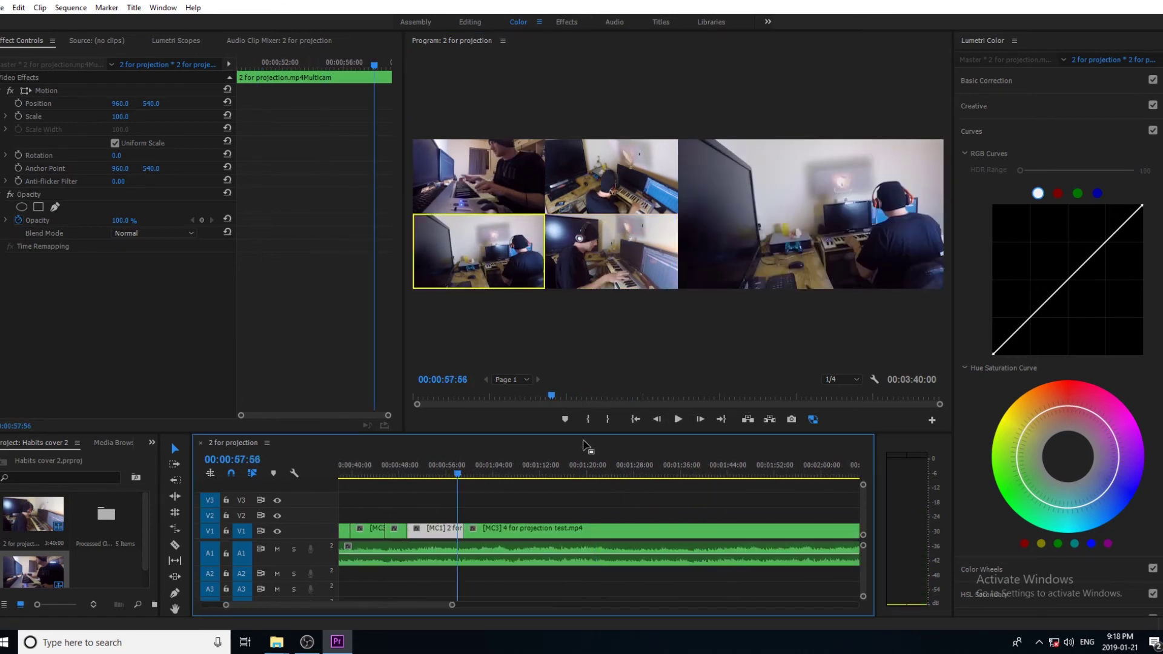
Record live camera switches from about 58 seconds to 1:40, cutting from camera 3 to 4, 3, 1 and 2.
{"action": "left_click", "coordinate": [678, 419]}
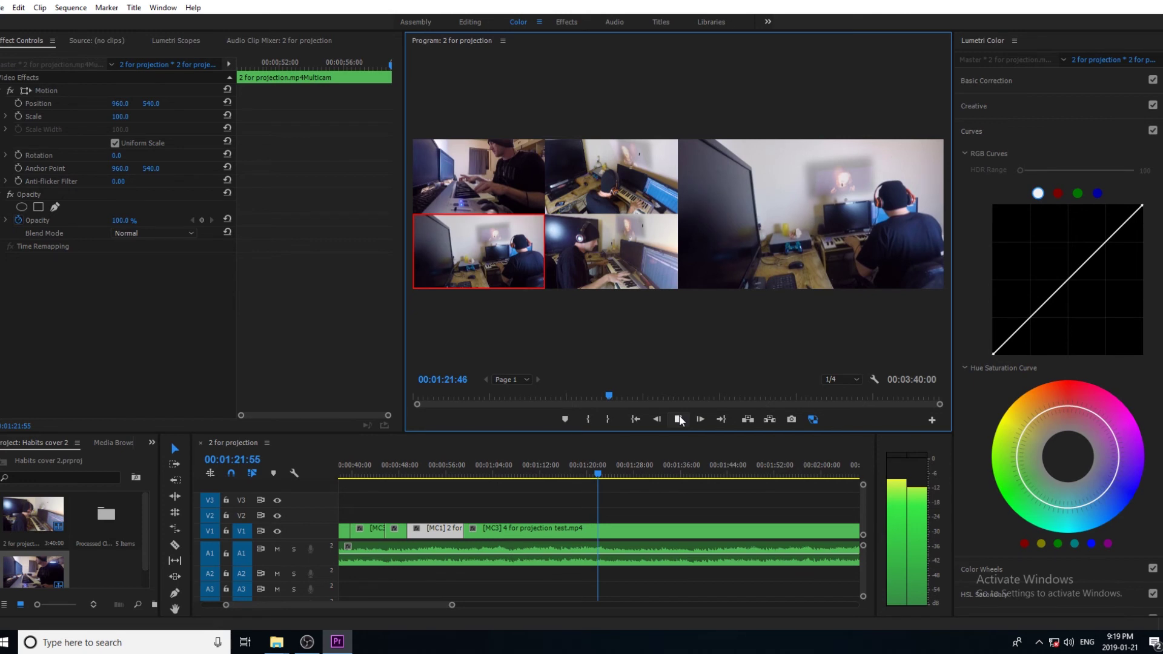
{"action": "left_click", "coordinate": [678, 420]}
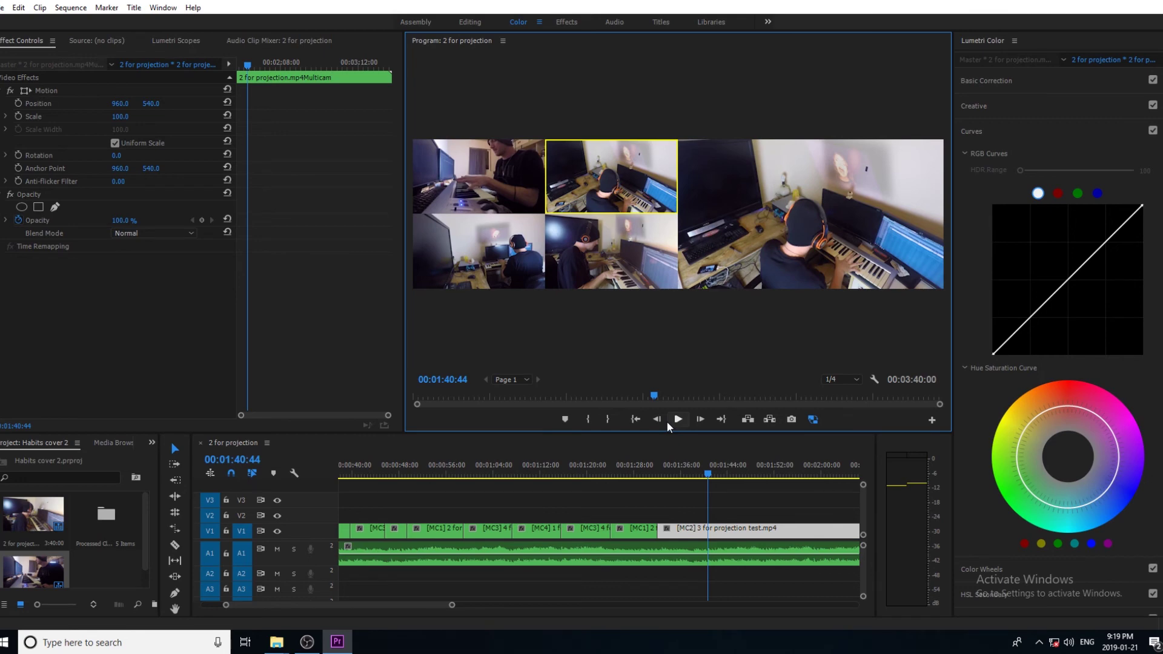
Move the cut from camera 1 to camera 3 earlier, to about 57:06, replaying the transition to check its timing.
{"action": "left_click_drag", "start_coordinate": [437, 466], "coordinate": [460, 472]}
{"action": "left_click_drag", "start_coordinate": [452, 605], "coordinate": [375, 605]}
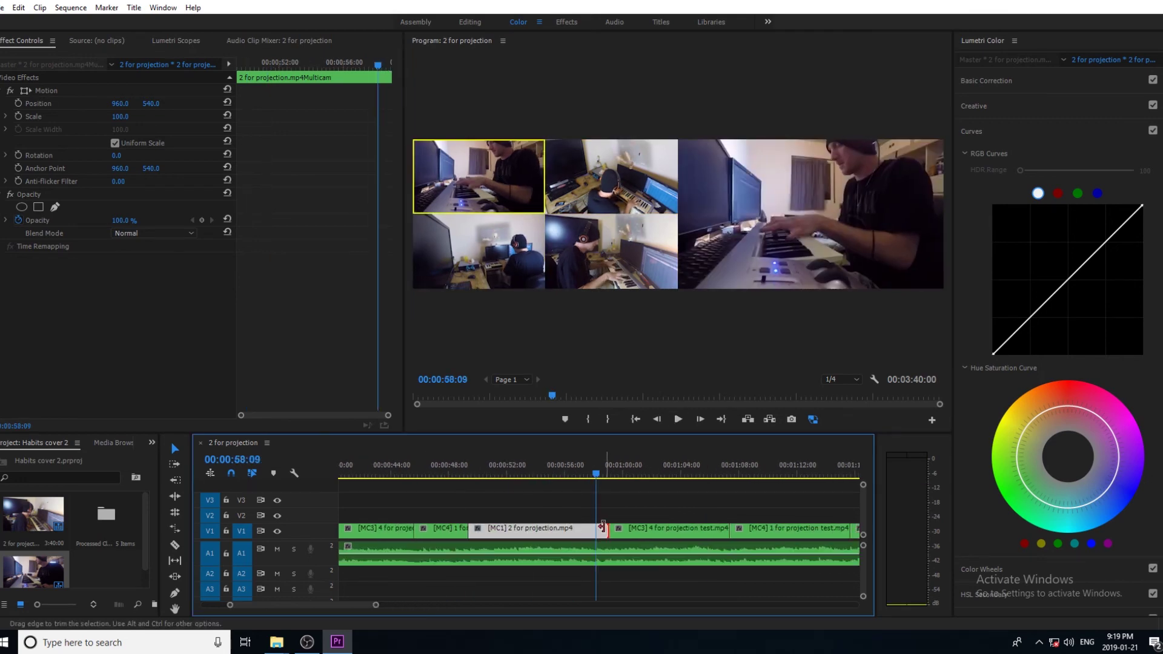
{"action": "left_click_drag", "start_coordinate": [603, 527], "coordinate": [591, 527]}
{"action": "left_click", "coordinate": [678, 419]}
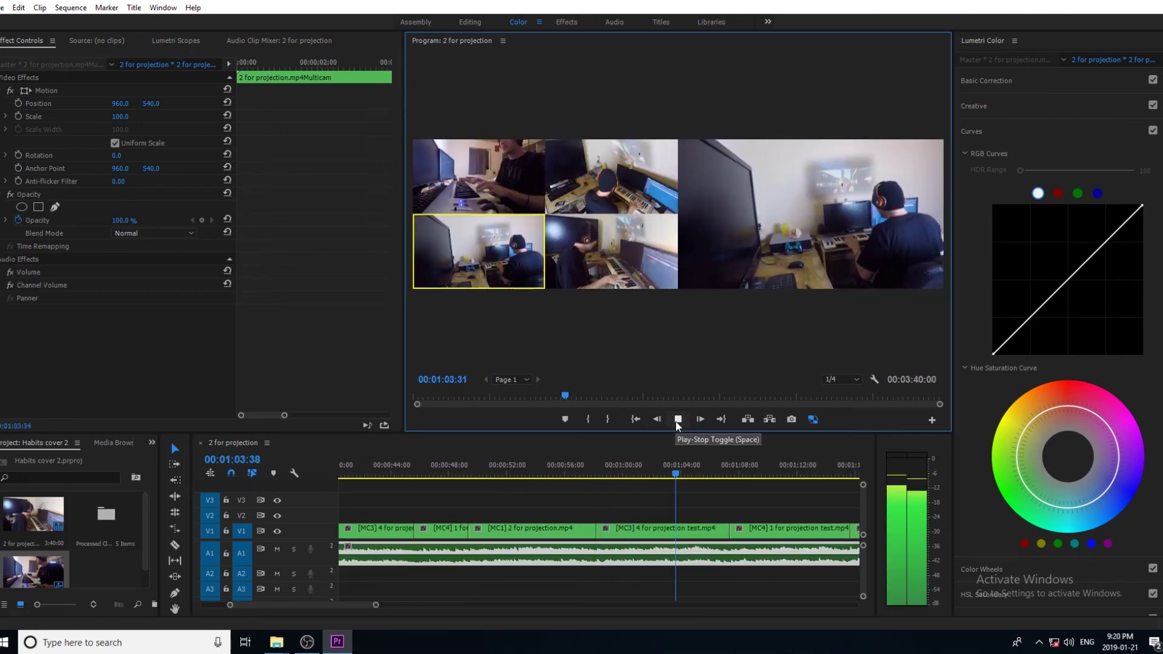
{"action": "left_click", "coordinate": [678, 419]}
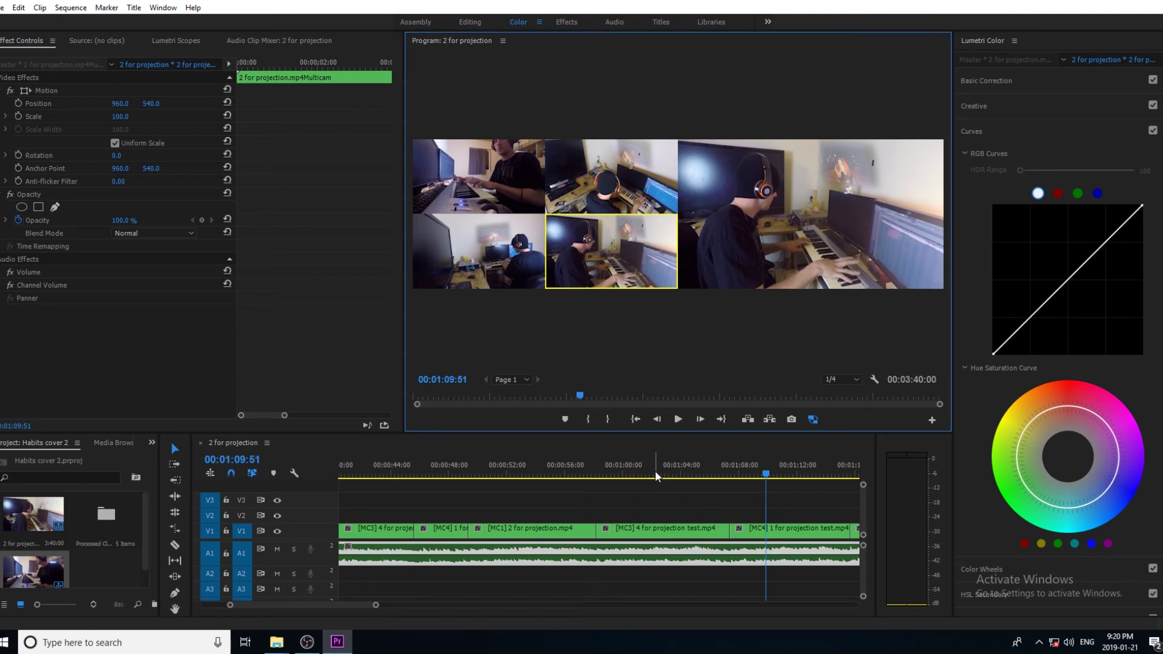
{"action": "mouse_move", "coordinate": [584, 476]}
{"action": "left_mouse_down"}
{"action": "mouse_move", "coordinate": [571, 475]}
{"action": "mouse_move", "coordinate": [606, 476]}
{"action": "mouse_move", "coordinate": [584, 478]}
{"action": "left_mouse_up"}
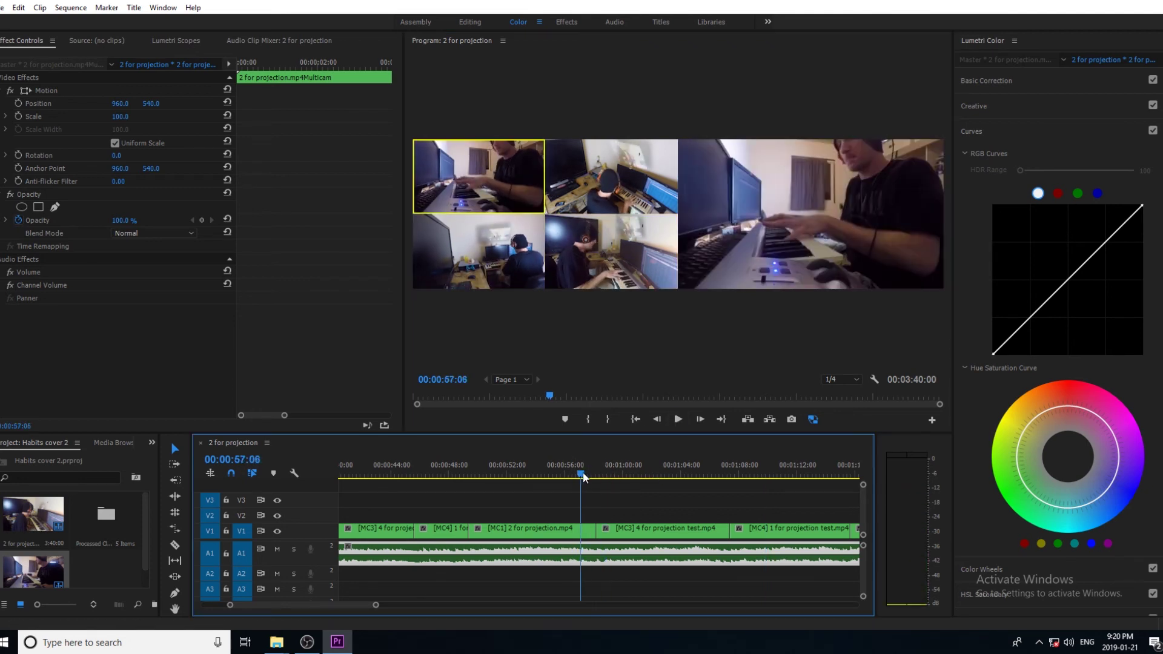
{"action": "left_click_drag", "start_coordinate": [587, 531], "coordinate": [582, 531]}
{"action": "left_click", "coordinate": [679, 419]}
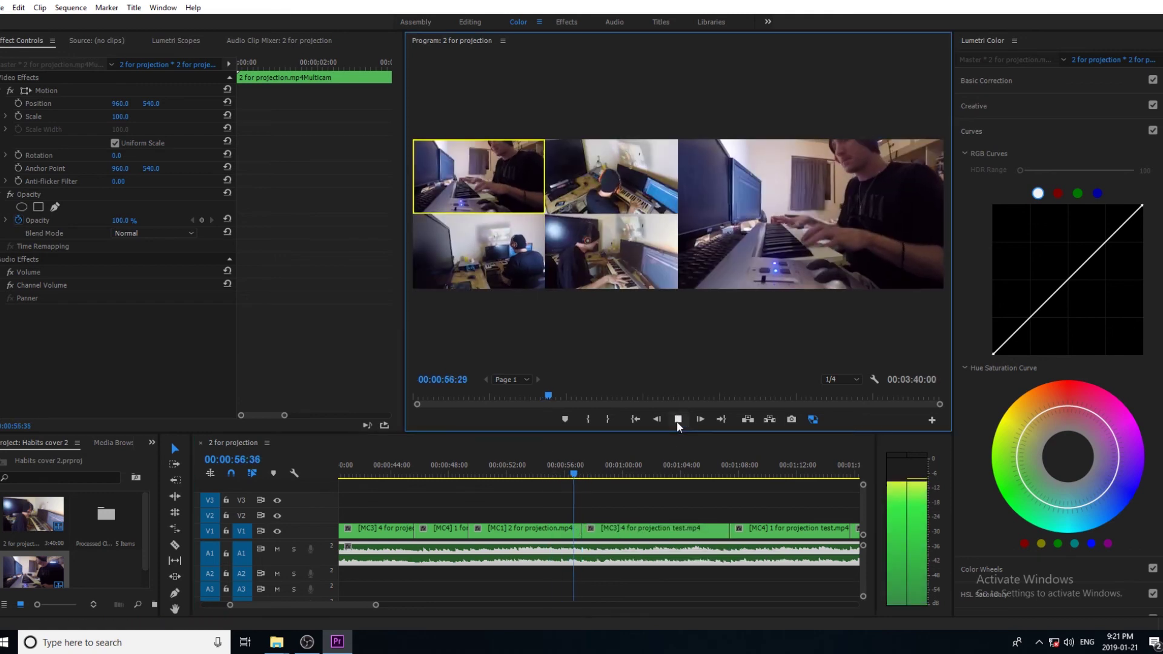
{"action": "key", "text": "space"}
{"action": "key", "text": "="}
{"action": "key", "text": "="}
{"action": "key", "text": "="}
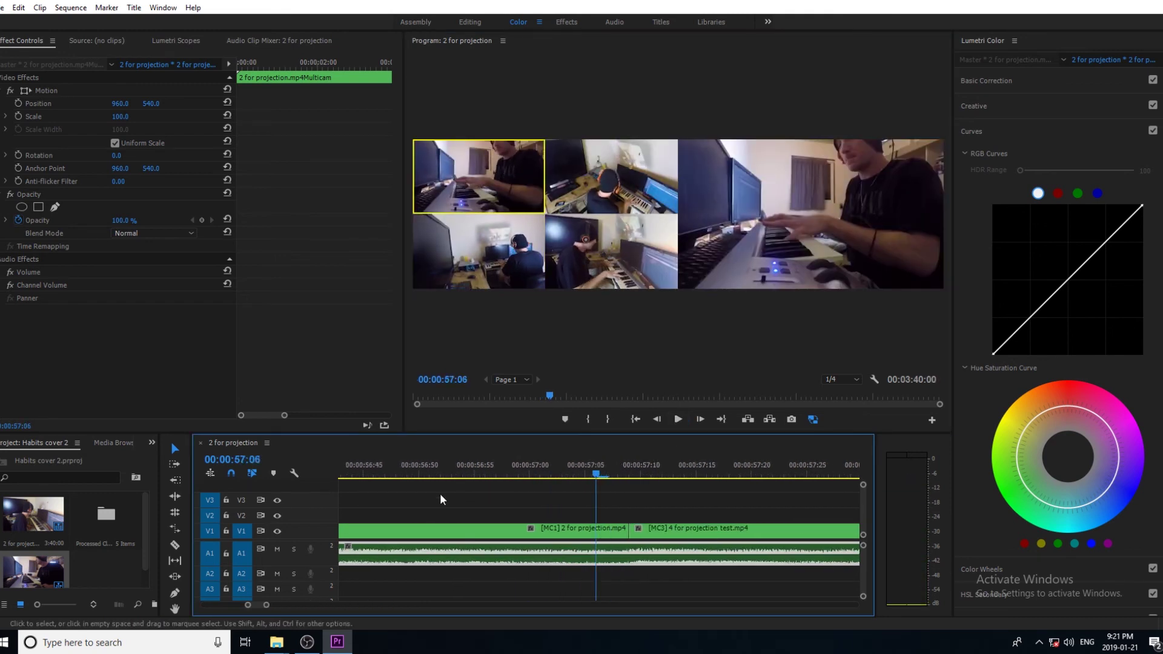
Continue the live switching past 2 minutes and shift the cut from camera 4 to camera 1 to about 2:07, replaying it.
{"action": "left_click", "coordinate": [676, 420]}
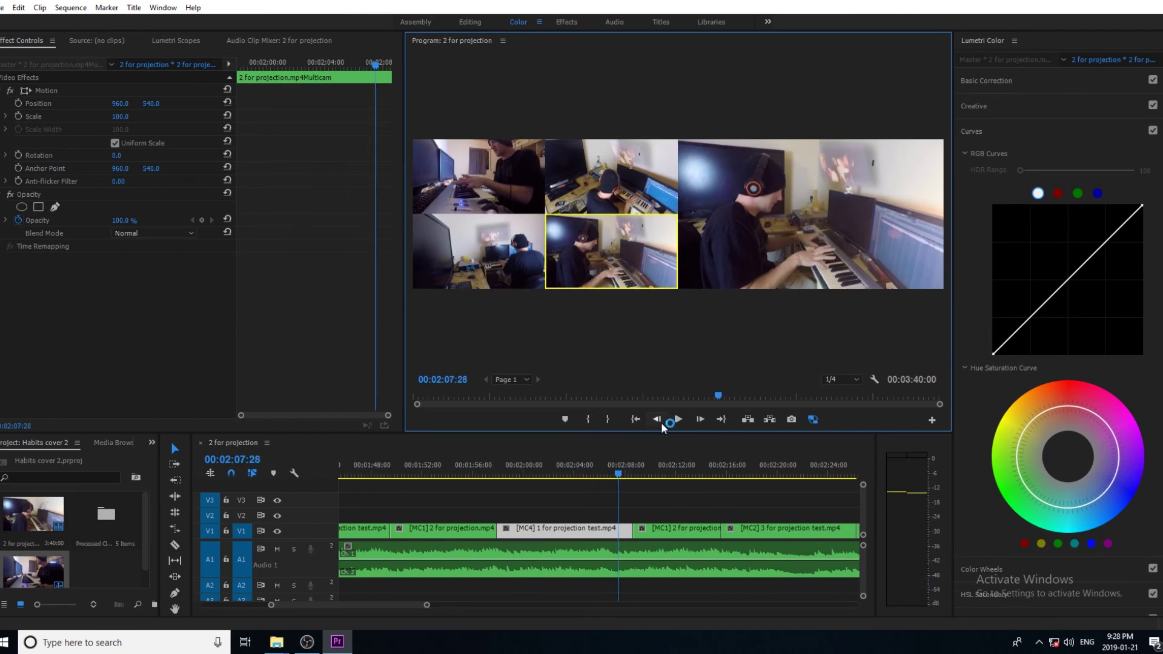
{"action": "left_click", "coordinate": [660, 423]}
{"action": "key", "text": "1"}
{"action": "left_click", "coordinate": [678, 419]}
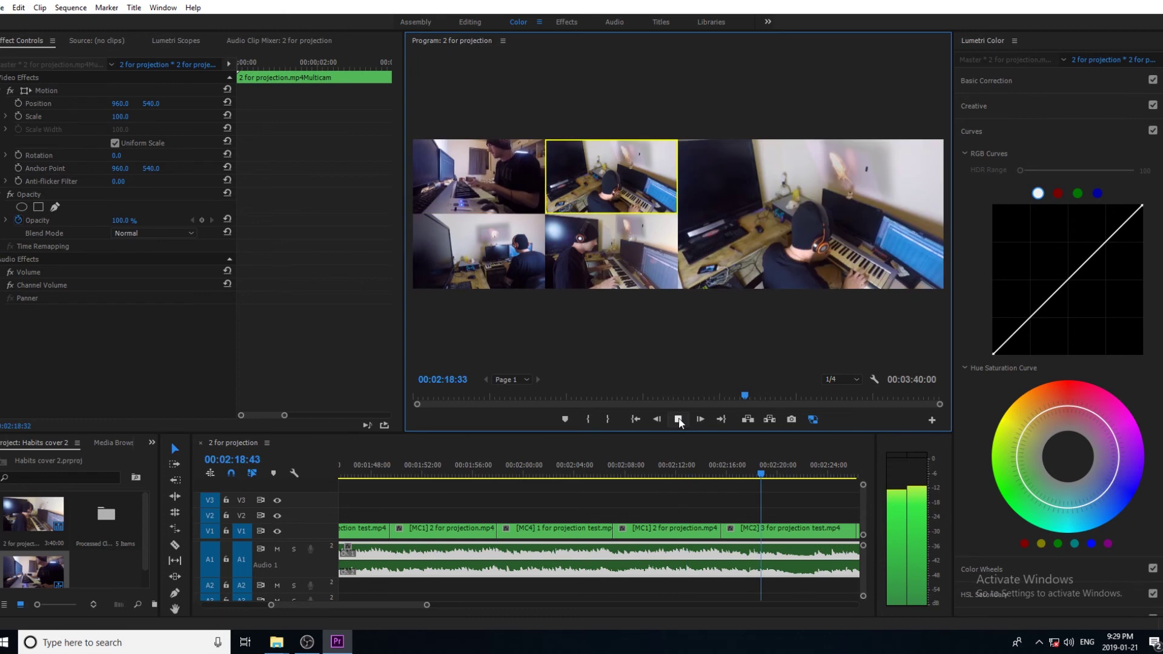
{"action": "left_click", "coordinate": [679, 420]}
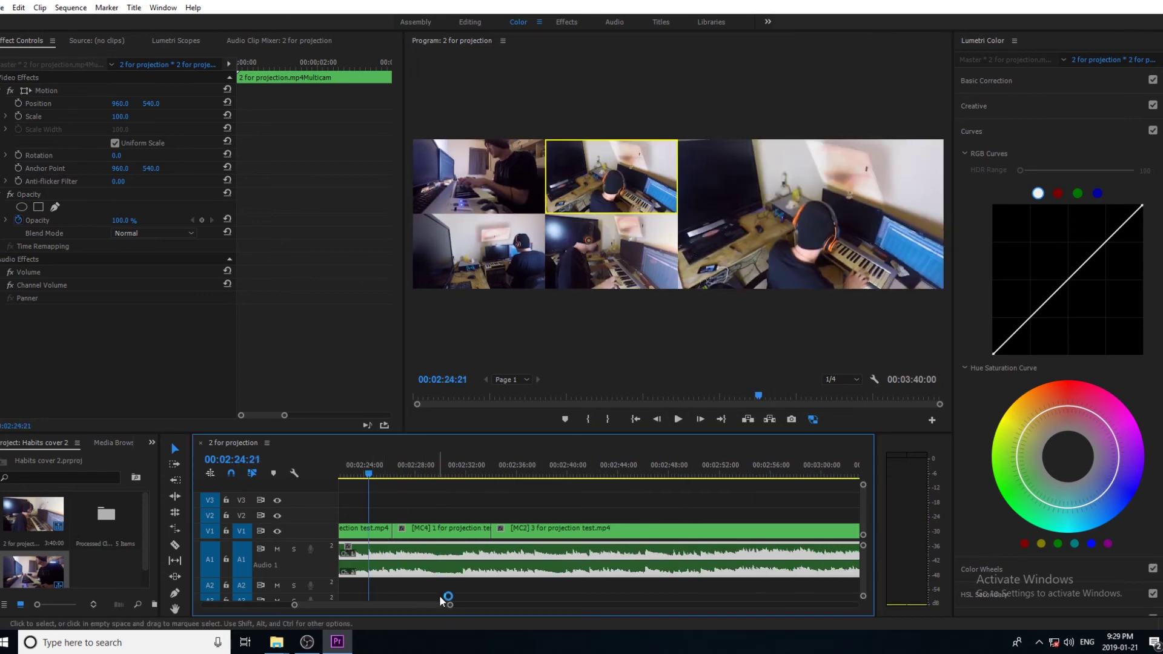
Move the cut from camera 2 to camera 4 earlier, to 2:24:19, and play on from there.
{"action": "left_click_drag", "start_coordinate": [439, 595], "coordinate": [399, 601]}
{"action": "left_click", "coordinate": [657, 419]}
{"action": "left_click", "coordinate": [657, 419]}
{"action": "key", "text": "4"}
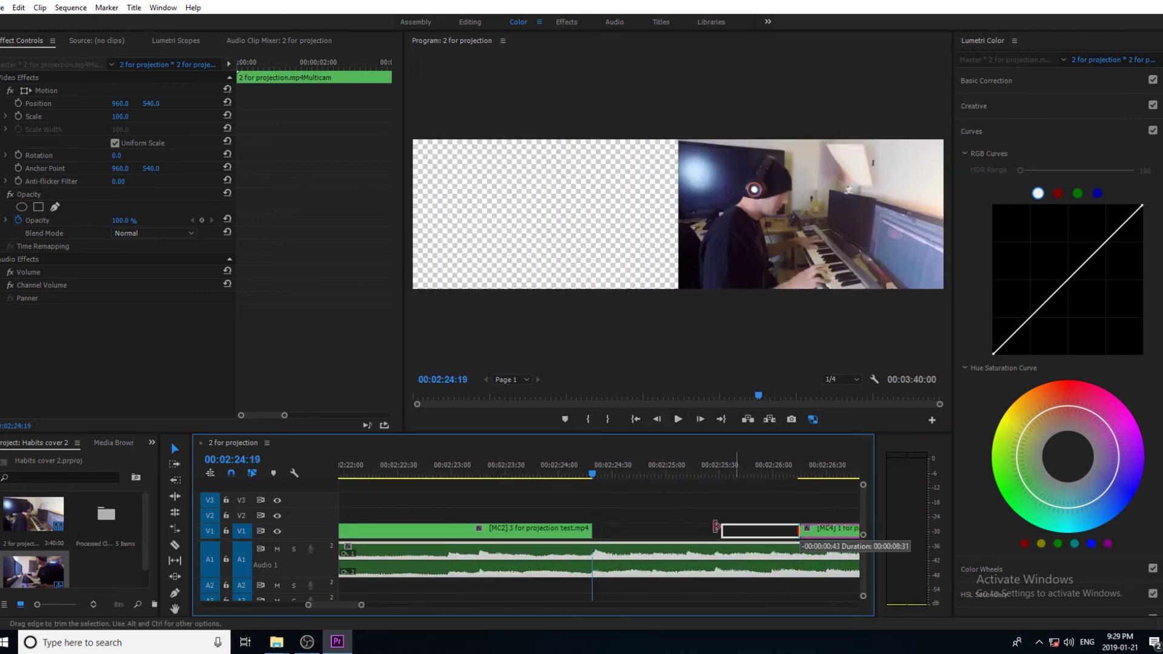
{"action": "left_click", "coordinate": [678, 419]}
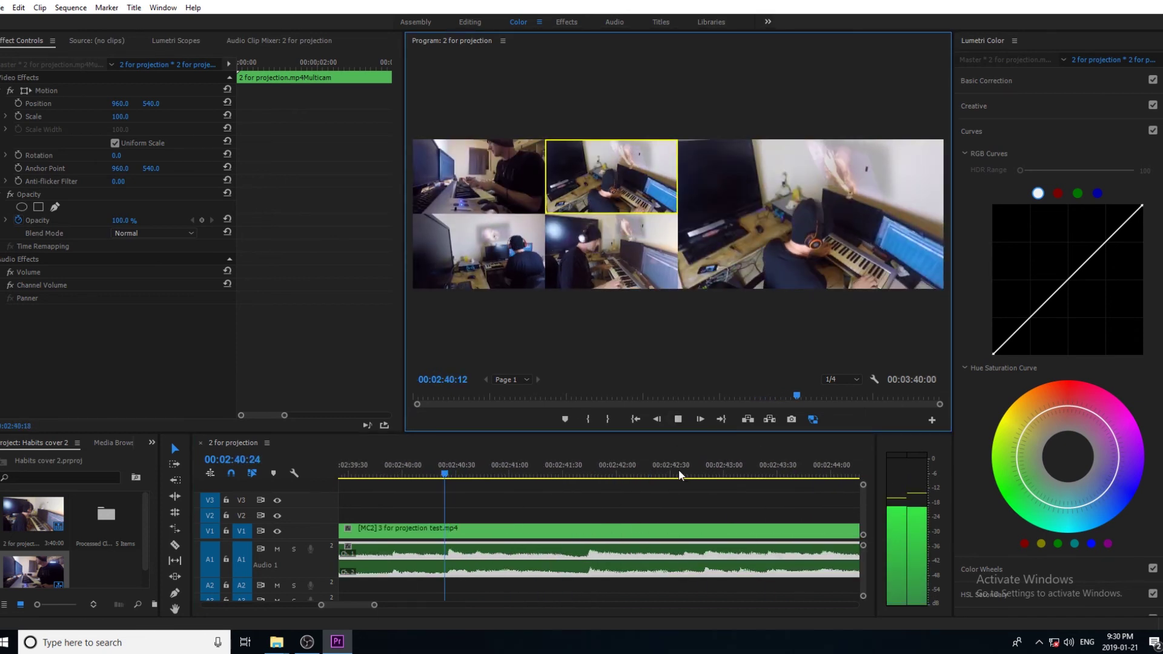
Trim the end of the camera 4 segment to 2:33:06, start camera 2 there, and replay the transition.
{"action": "left_click_drag", "start_coordinate": [371, 605], "coordinate": [463, 605]}
{"action": "left_click", "coordinate": [479, 468]}
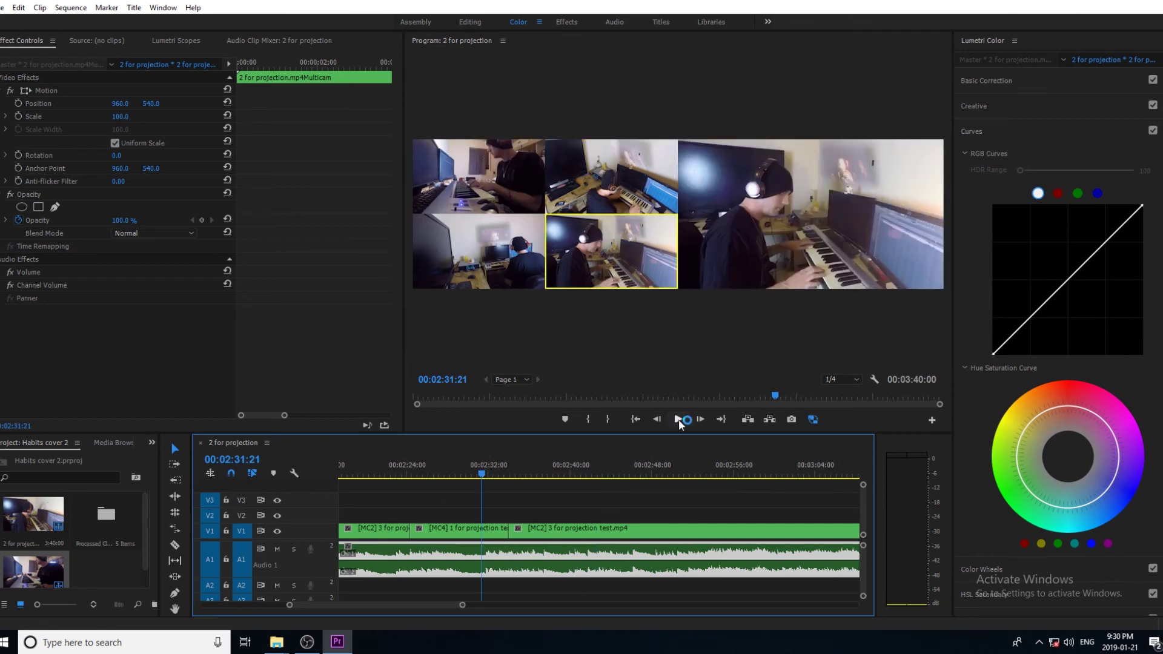
{"action": "key", "text": "space"}
{"action": "left_click", "coordinate": [499, 473]}
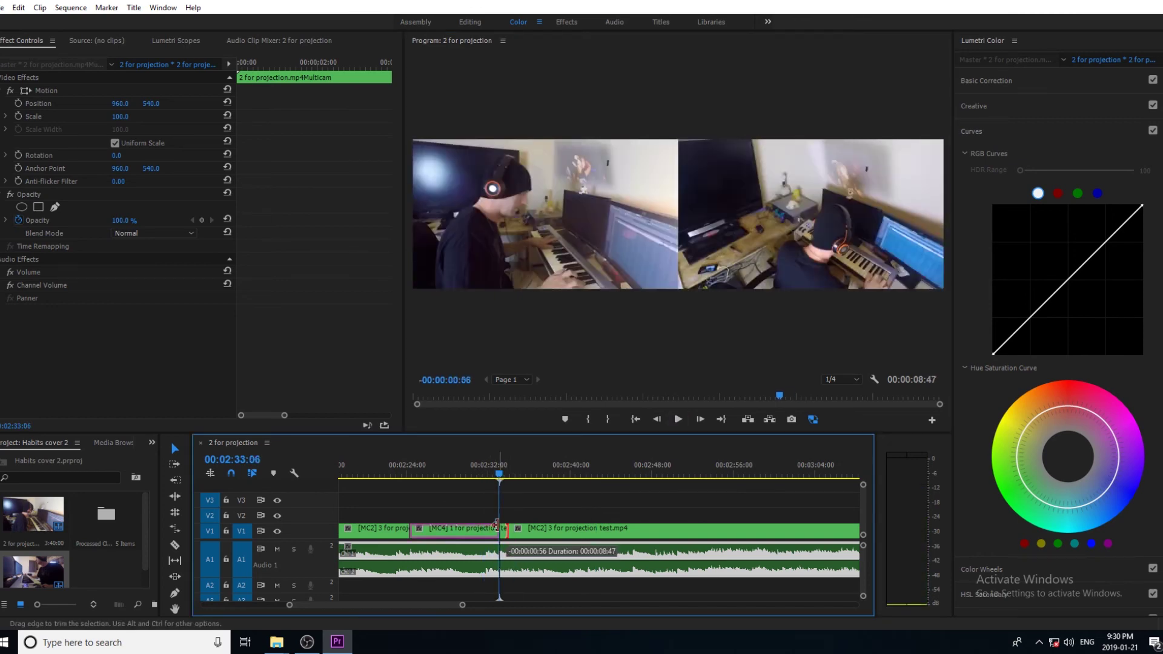
{"action": "key", "text": "2"}
{"action": "left_click", "coordinate": [678, 420]}
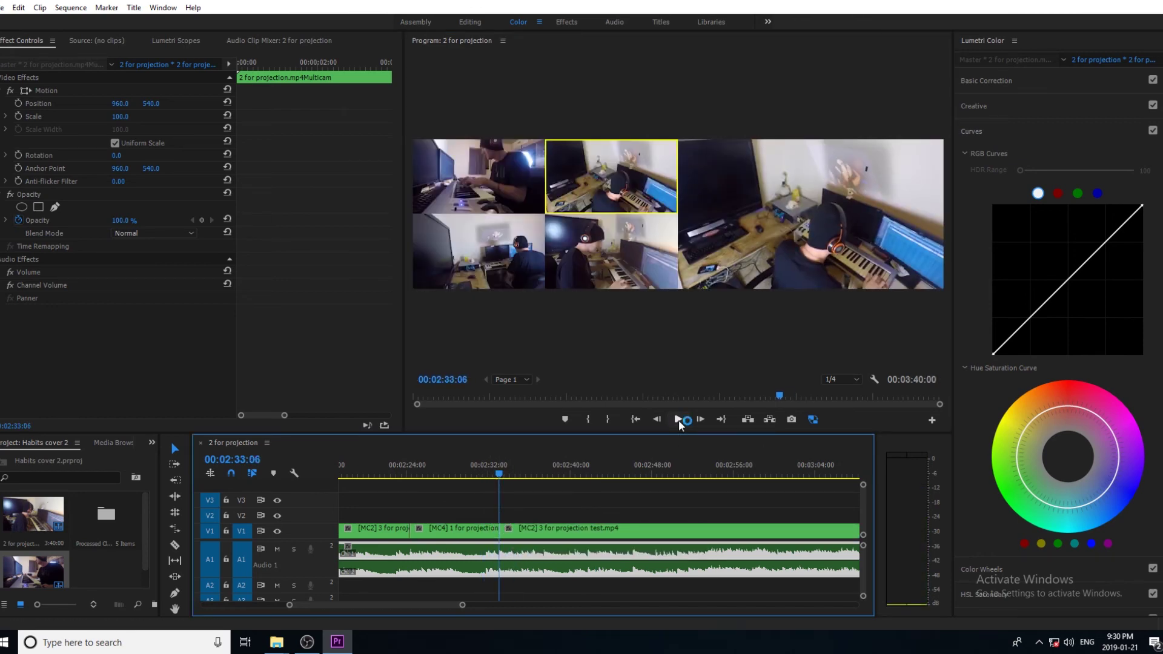
{"action": "left_click", "coordinate": [678, 420]}
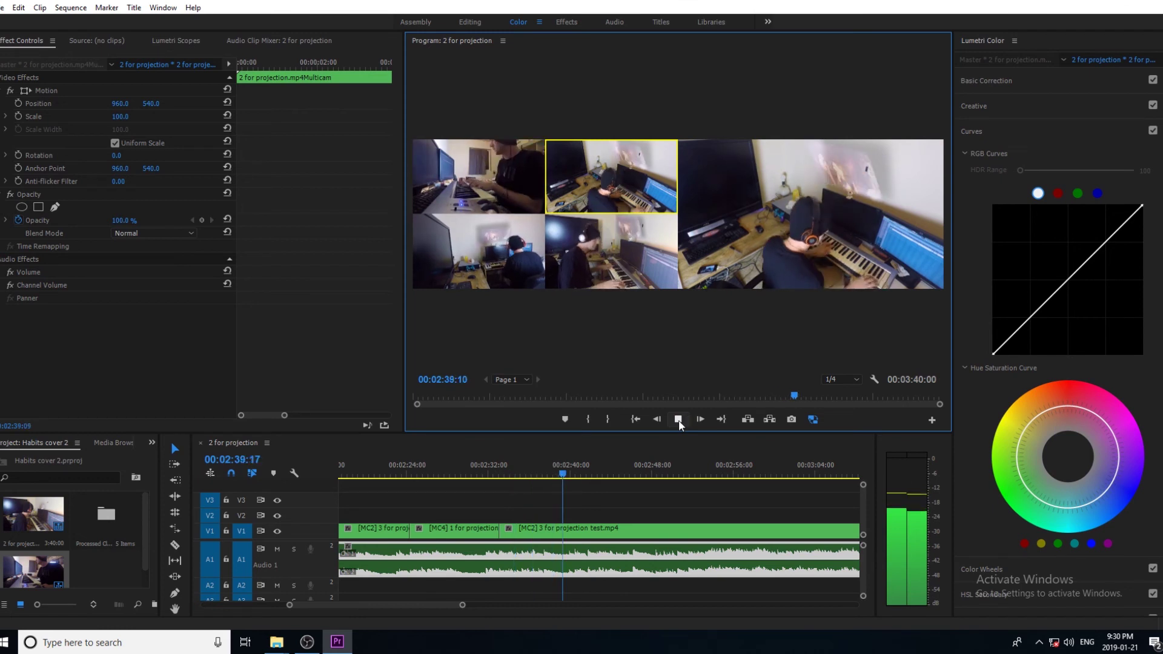
{"action": "left_click", "coordinate": [678, 419]}
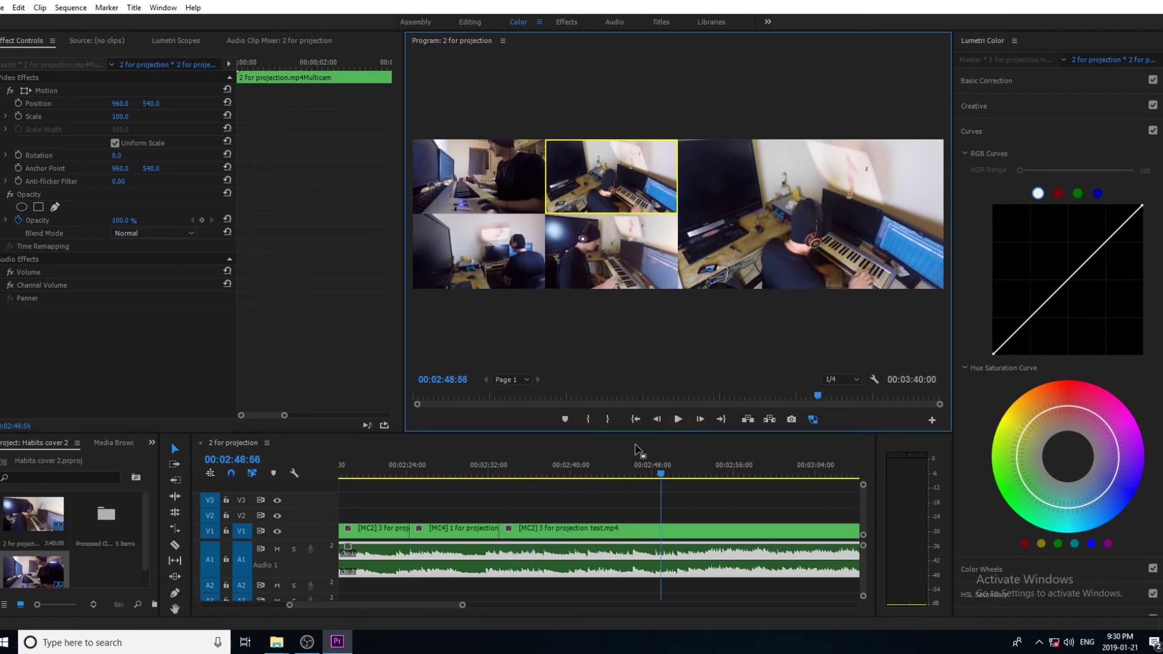
Split the camera 2 segment at 2:41:45, switch the part after the split to camera 3 and replay the cut.
{"action": "left_click", "coordinate": [588, 466]}
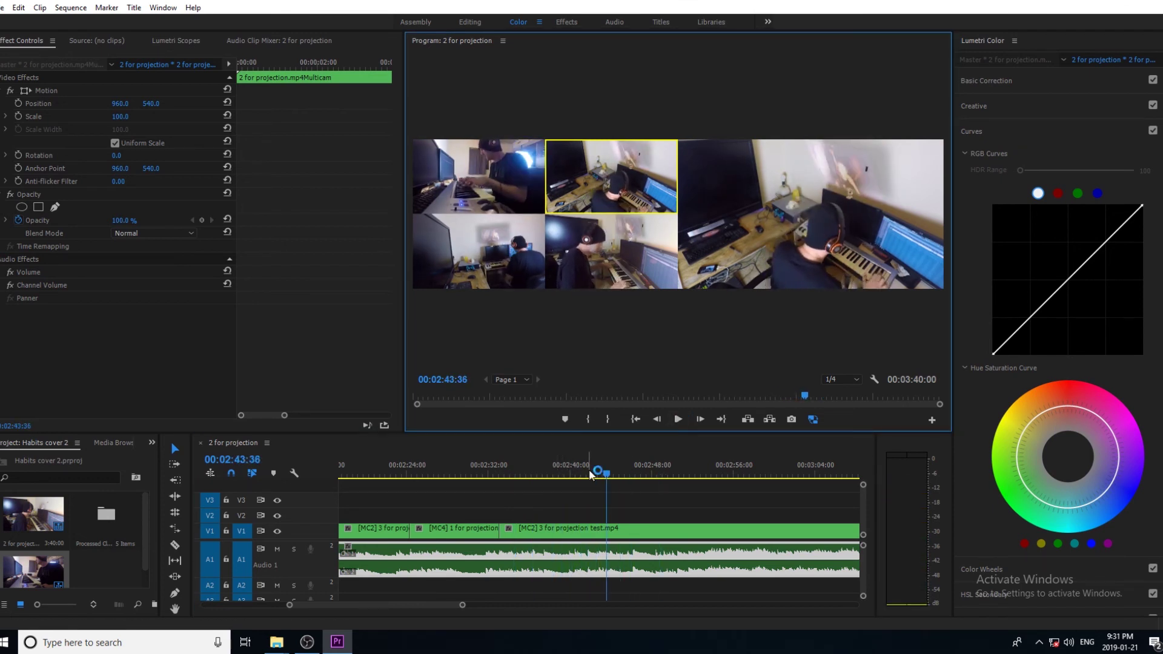
{"action": "key", "text": "ctrl+k"}
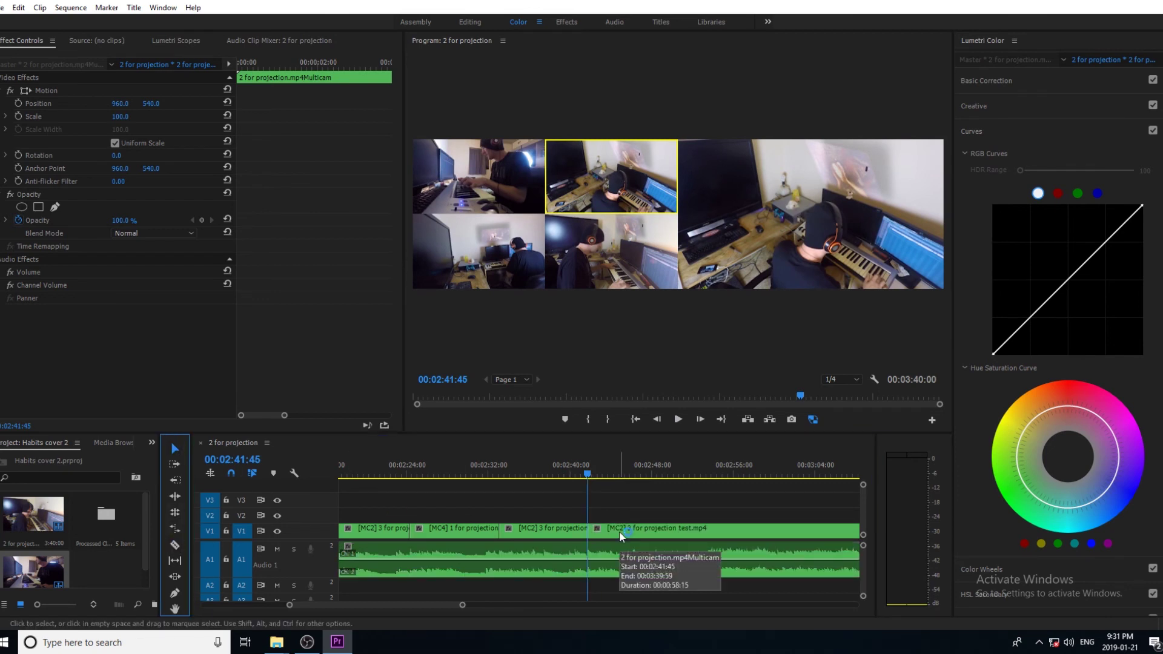
{"action": "left_click", "coordinate": [598, 529]}
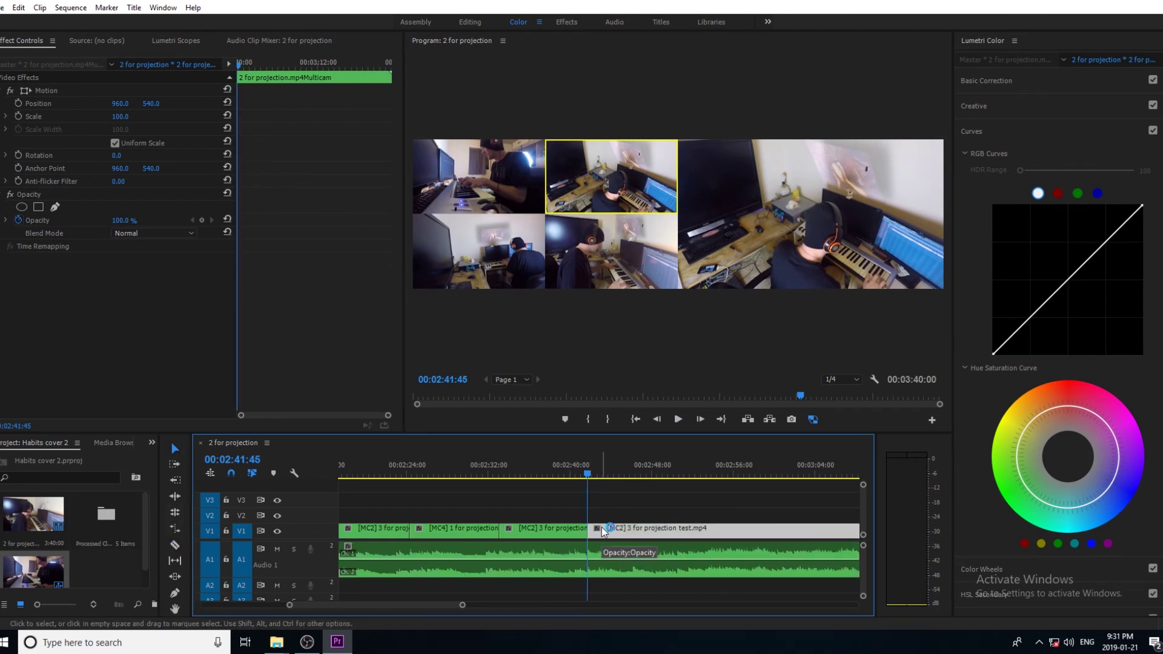
{"action": "left_click", "coordinate": [478, 251]}
{"action": "left_click", "coordinate": [588, 472]}
{"action": "key", "text": "space"}
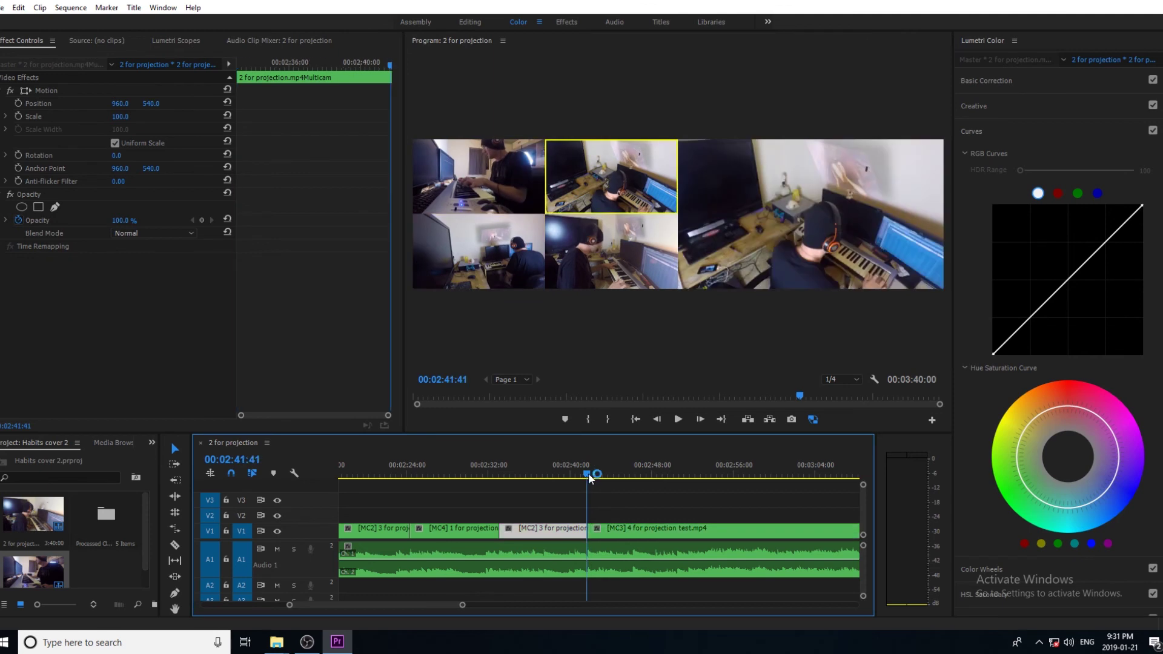
{"action": "left_click", "coordinate": [678, 419]}
{"action": "left_click", "coordinate": [678, 419]}
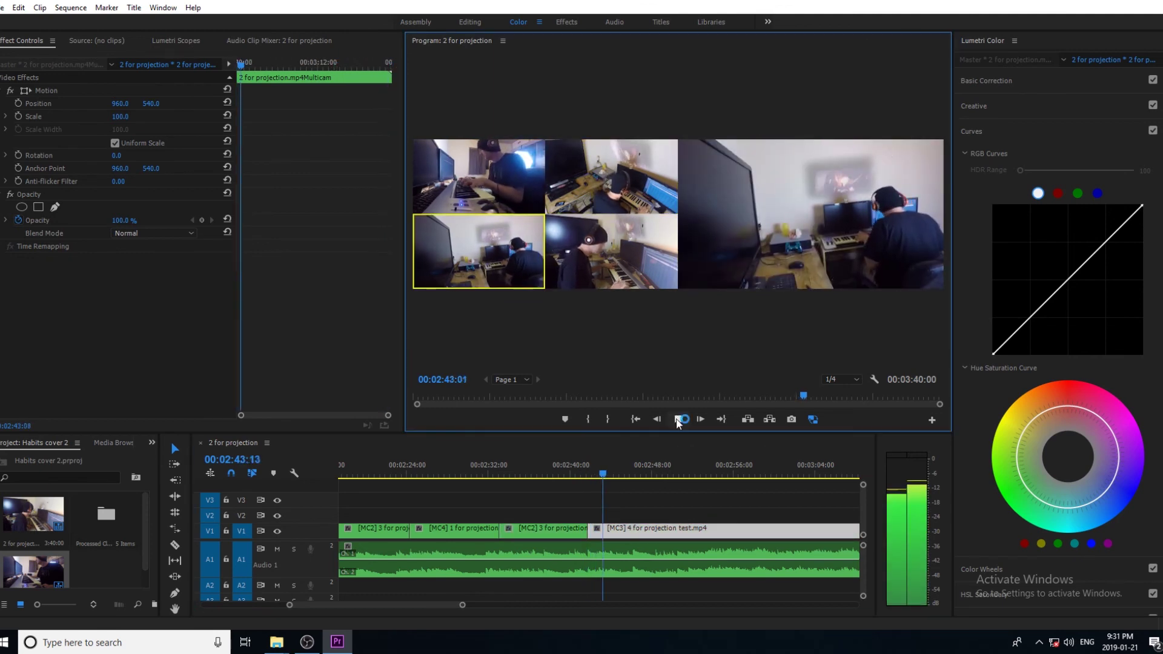
Split the camera 3 segment at 2:47:52, switch the part after it to camera 4 and play it.
{"action": "left_click", "coordinate": [648, 473]}
{"action": "left_click", "coordinate": [649, 472]}
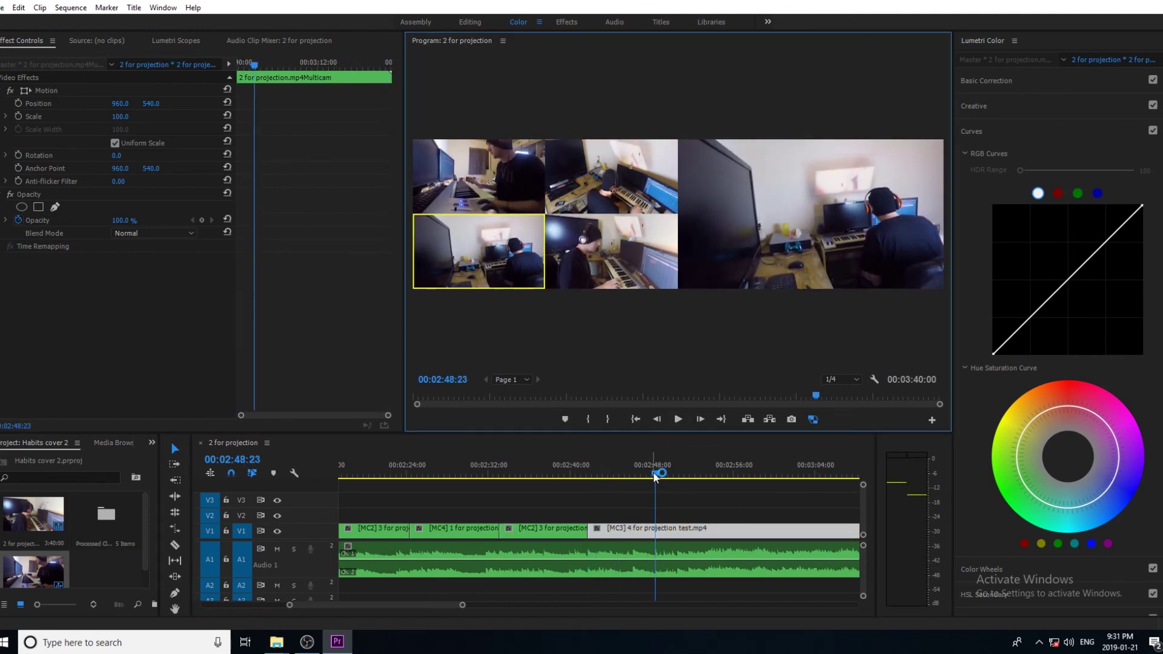
{"action": "left_click", "coordinate": [175, 545]}
{"action": "key", "text": "ctrl+k"}
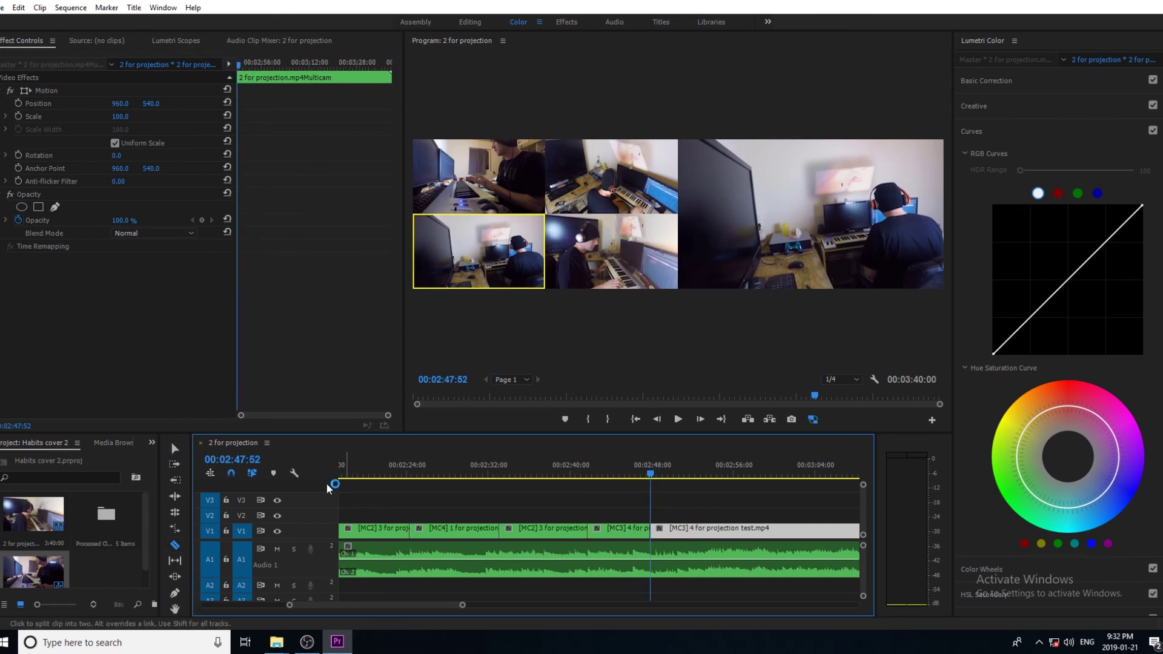
{"action": "key", "text": "4"}
{"action": "left_click", "coordinate": [678, 419]}
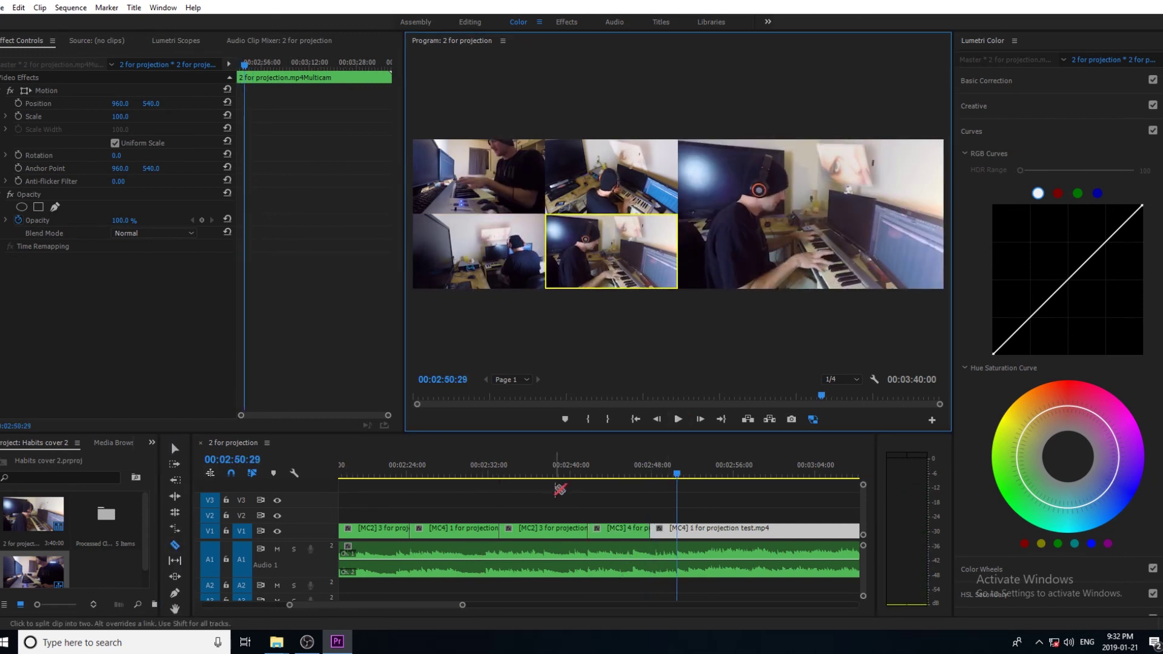
Split the camera 4 segment at 2:50:29, switch the part after it to camera 1 and replay the transition.
{"action": "left_click", "coordinate": [679, 531]}
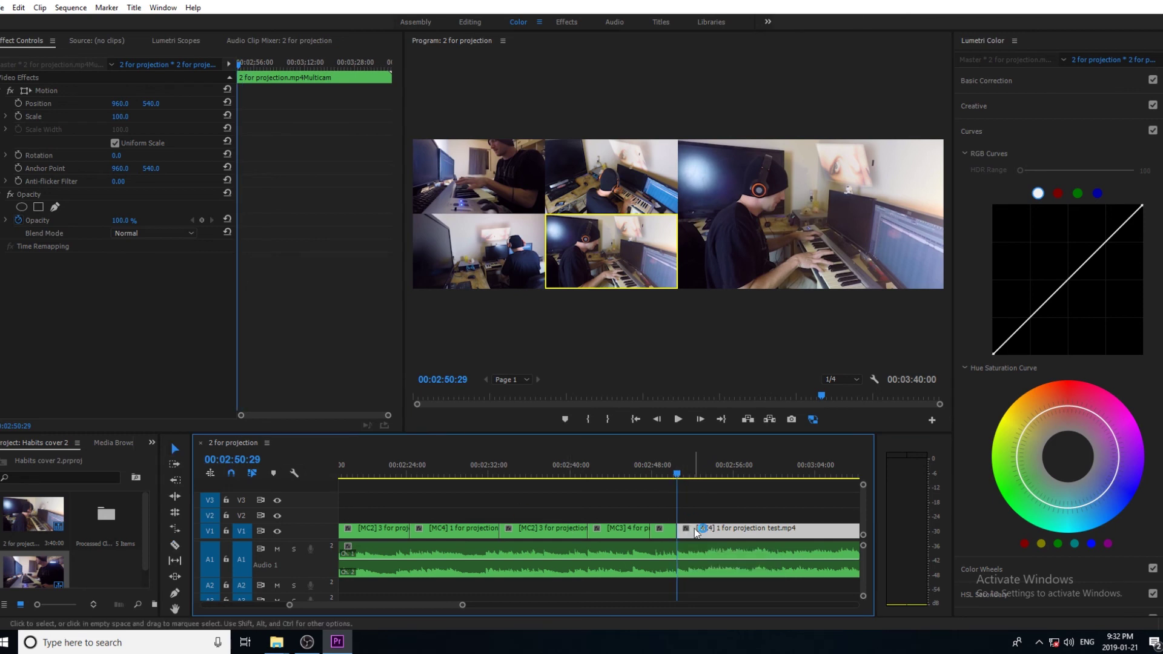
{"action": "left_click_drag", "start_coordinate": [677, 479], "coordinate": [666, 486]}
{"action": "key", "text": "1"}
{"action": "left_click", "coordinate": [678, 420]}
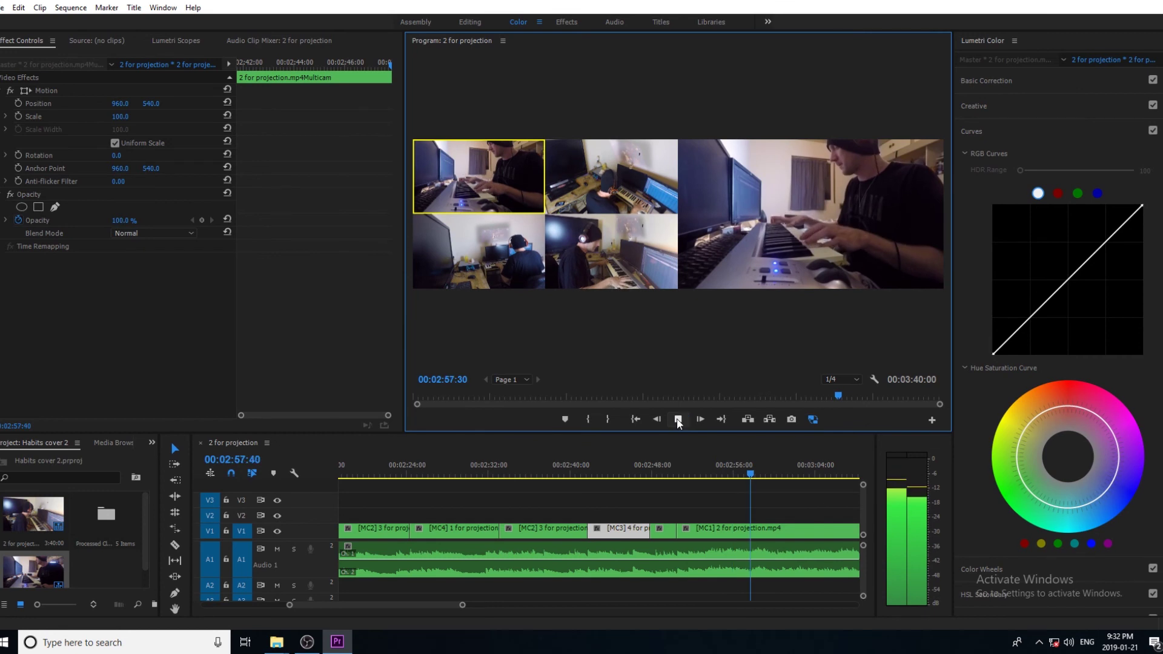
Split the camera 1 segment at 2:58:56, switch the part after the split to camera 2 and start playback.
{"action": "left_click", "coordinate": [785, 530]}
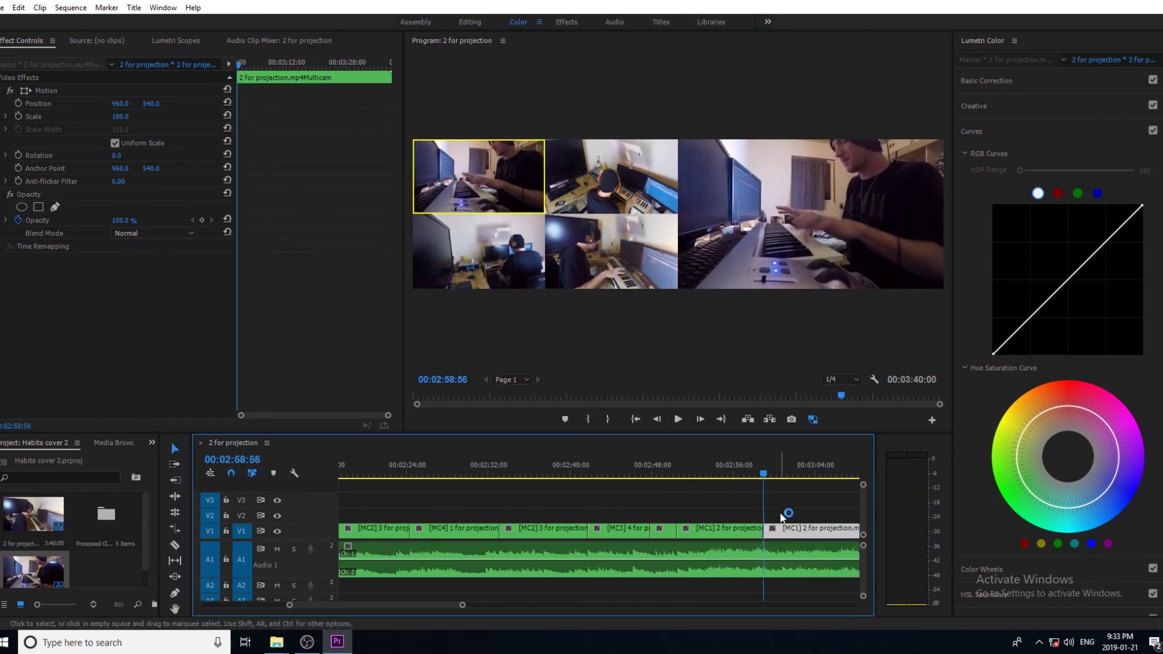
{"action": "left_click_drag", "start_coordinate": [463, 605], "coordinate": [471, 604]}
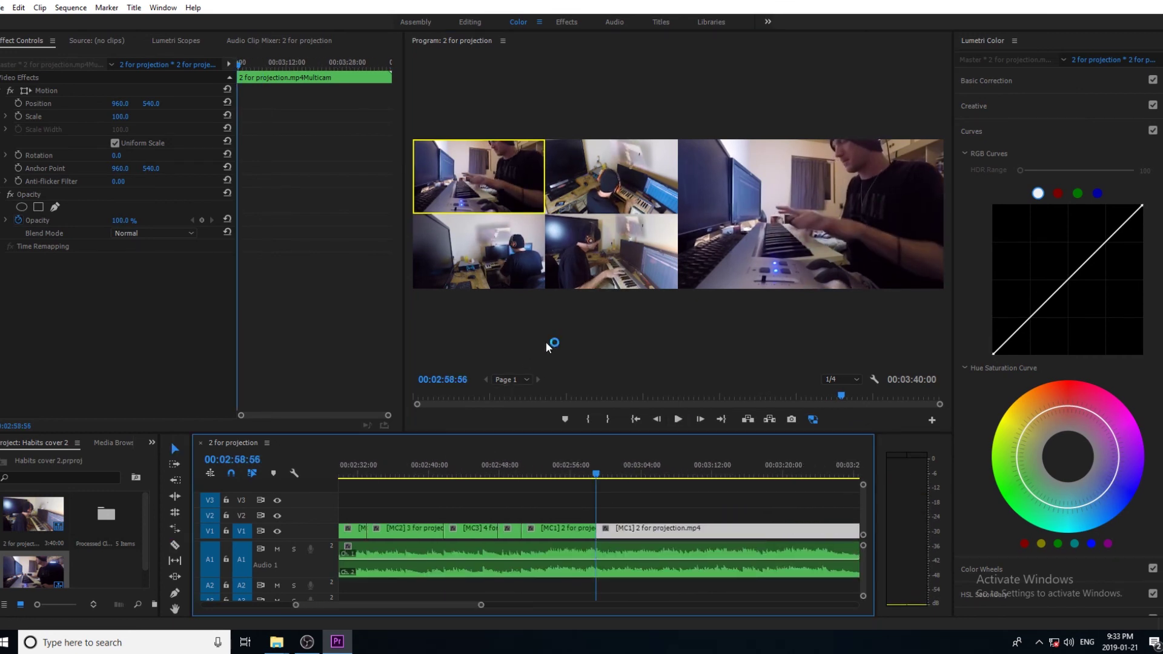
{"action": "key", "text": "2"}
{"action": "left_click", "coordinate": [678, 420]}
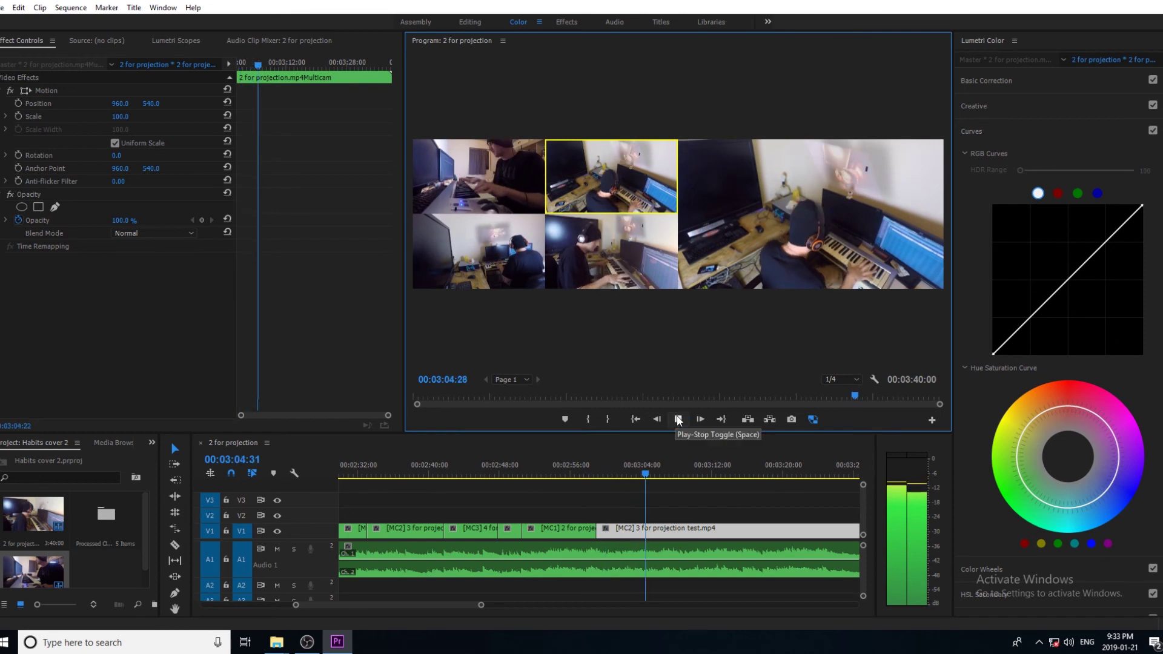
Cut live during playback to camera 3, camera 4, camera 1 and camera 3 through the ending of the song.
{"action": "key", "text": "3"}
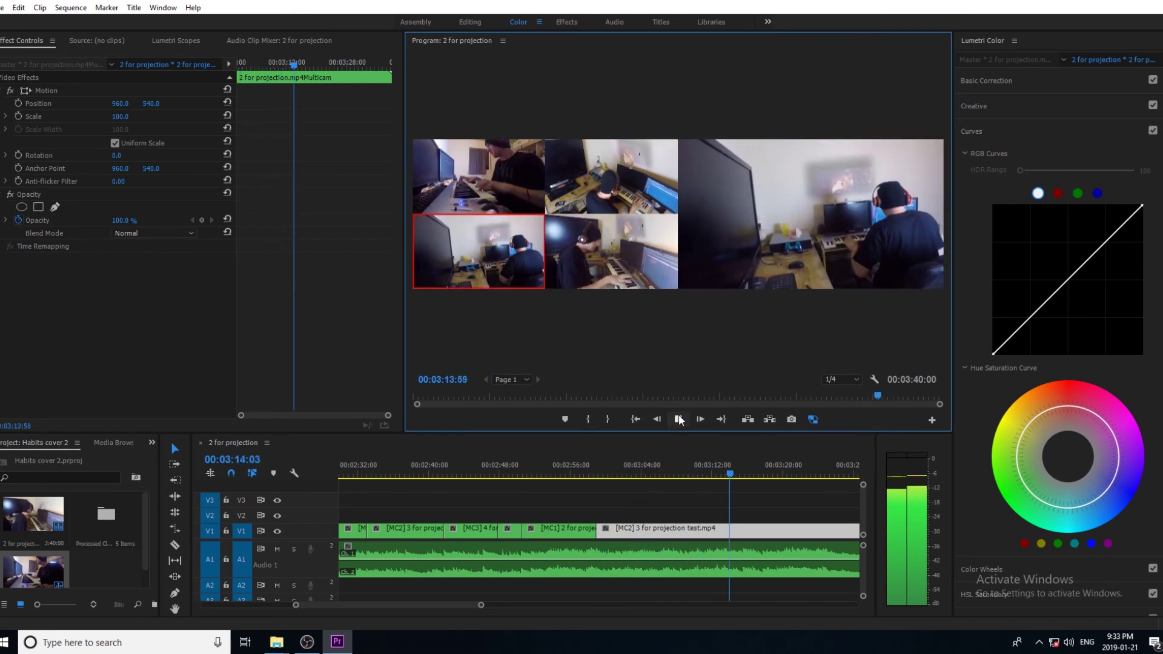
{"action": "key", "text": "1"}
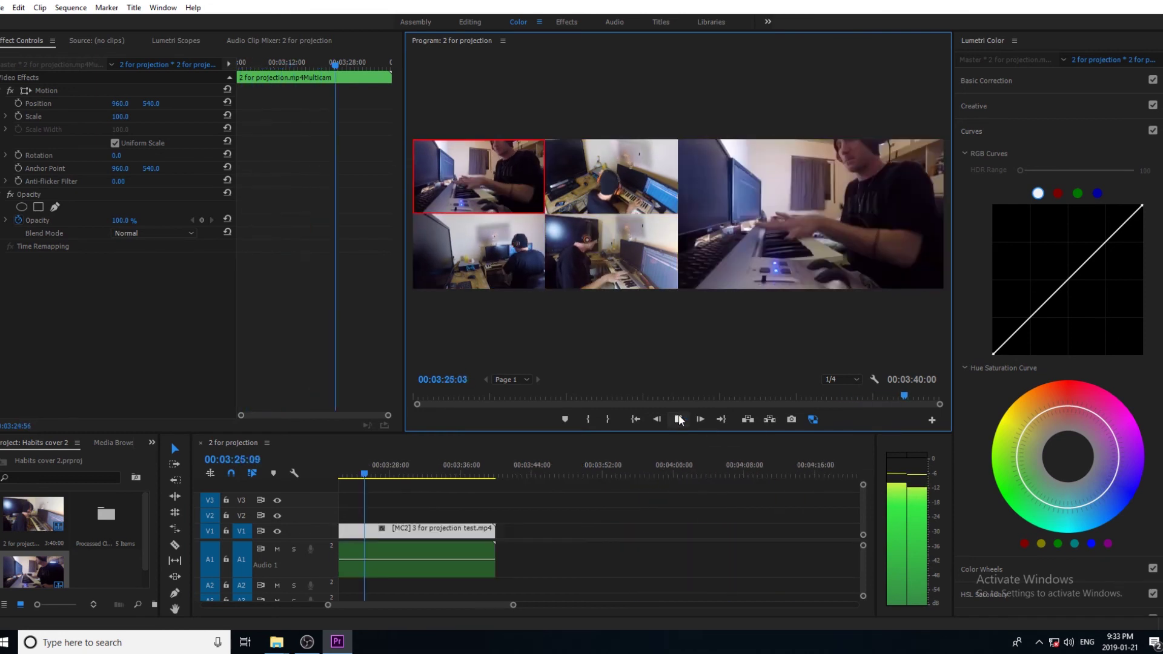
{"action": "key", "text": "3"}
{"action": "left_click", "coordinate": [678, 420]}
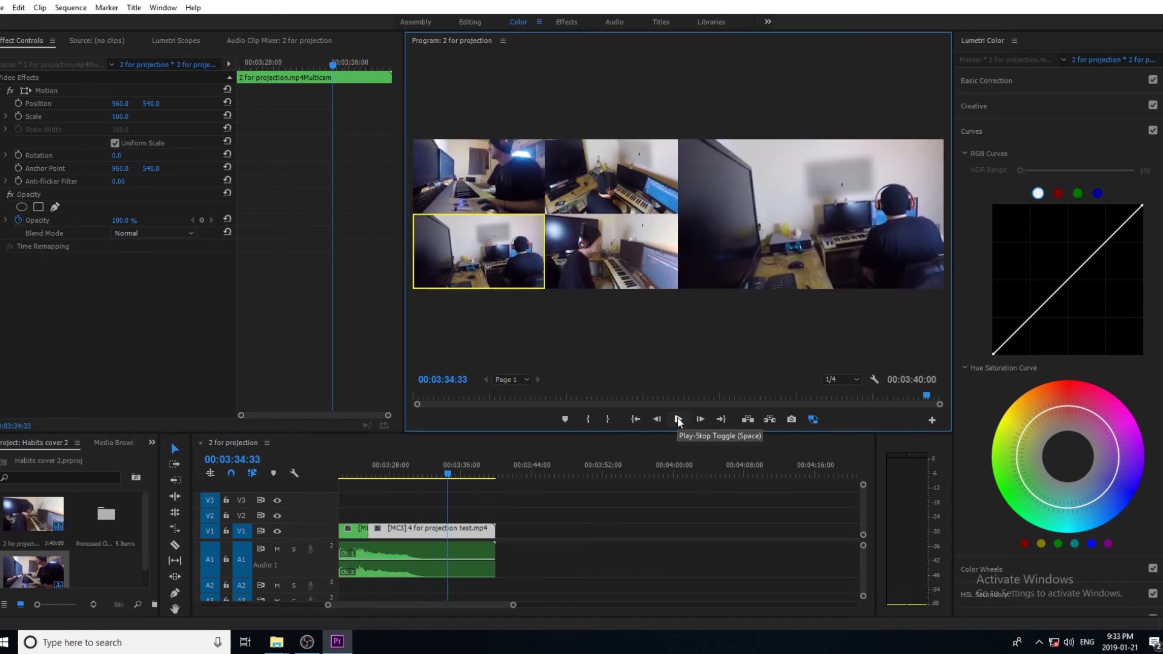
Replay the sequence from about 2:40 to review the timing of the latest camera cuts.
{"action": "key", "text": "minus"}
{"action": "left_click", "coordinate": [461, 474]}
{"action": "left_click", "coordinate": [678, 419]}
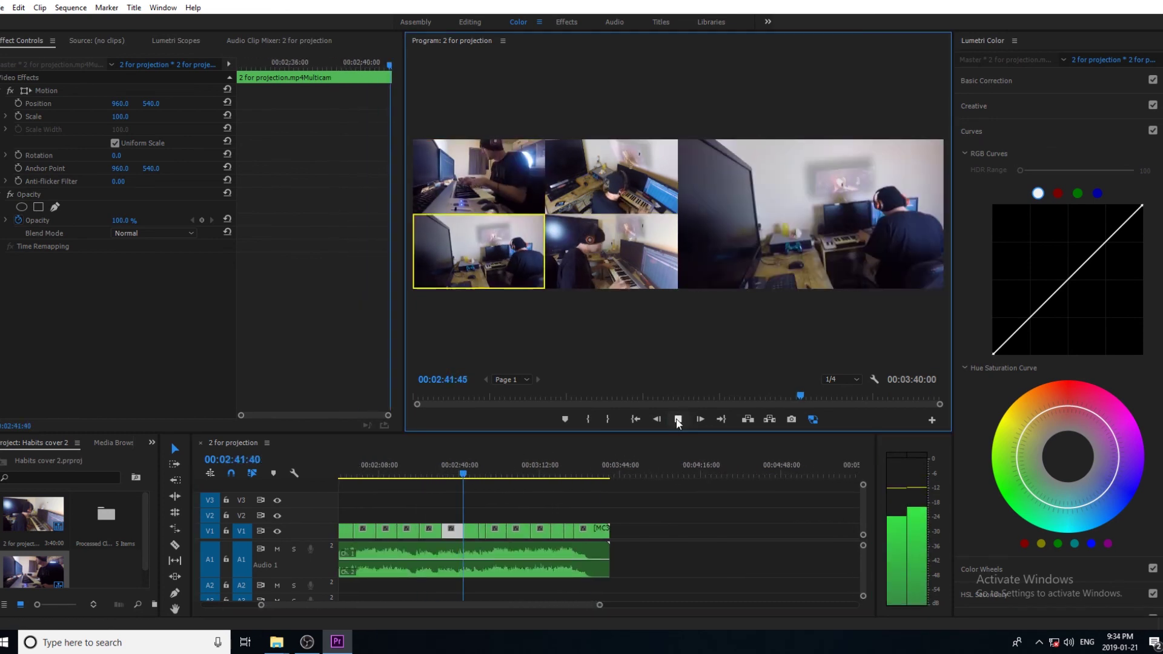
{"action": "key", "text": "1"}
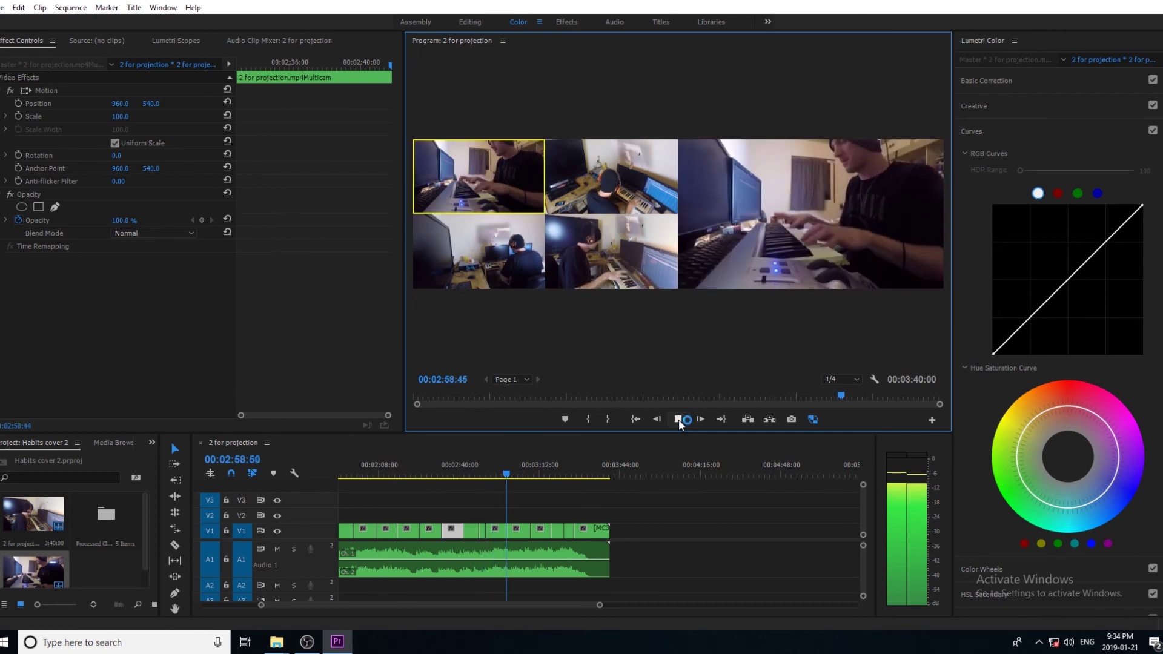
{"action": "key", "text": "2"}
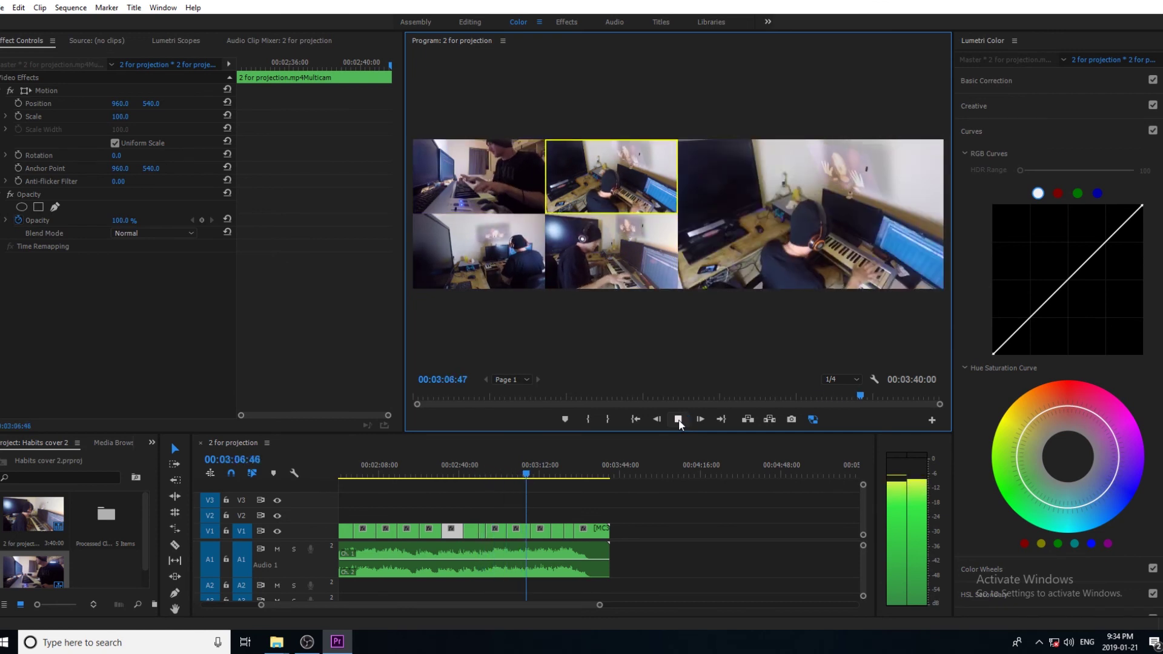
{"action": "key", "text": "3"}
{"action": "key", "text": "space"}
Move the cut from camera 2 to camera 3 to just before 3:08 and replay the transition.
{"action": "key", "text": "="}
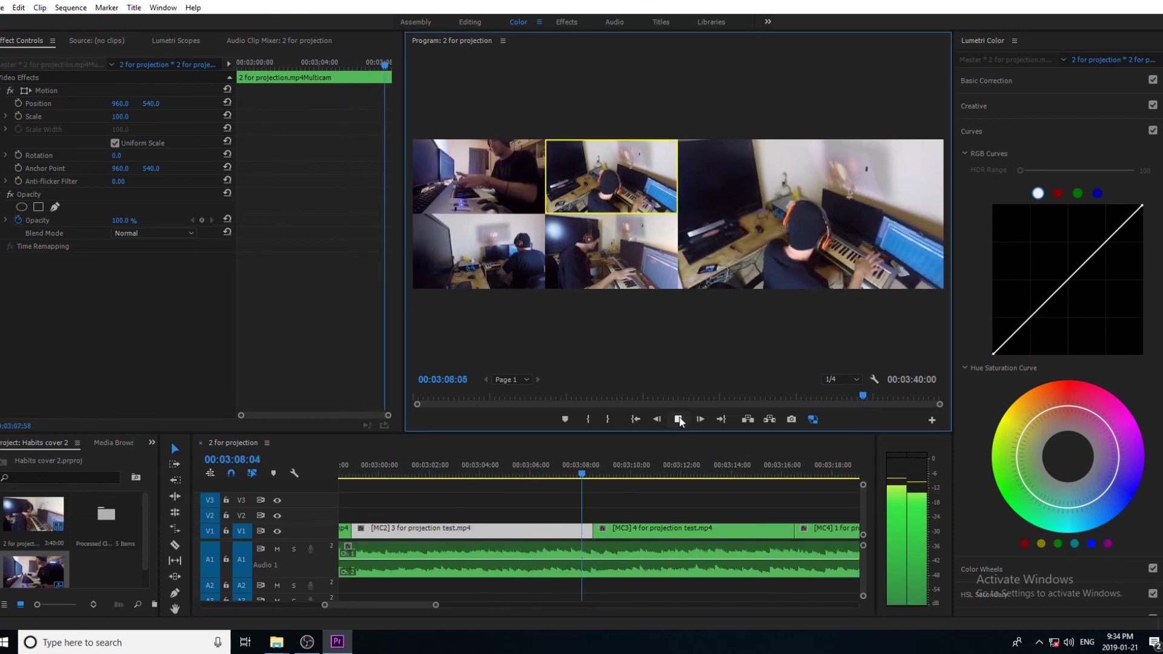
{"action": "left_click_drag", "start_coordinate": [576, 475], "coordinate": [571, 475]}
{"action": "left_click_drag", "start_coordinate": [592, 529], "coordinate": [572, 526]}
{"action": "left_click", "coordinate": [678, 419]}
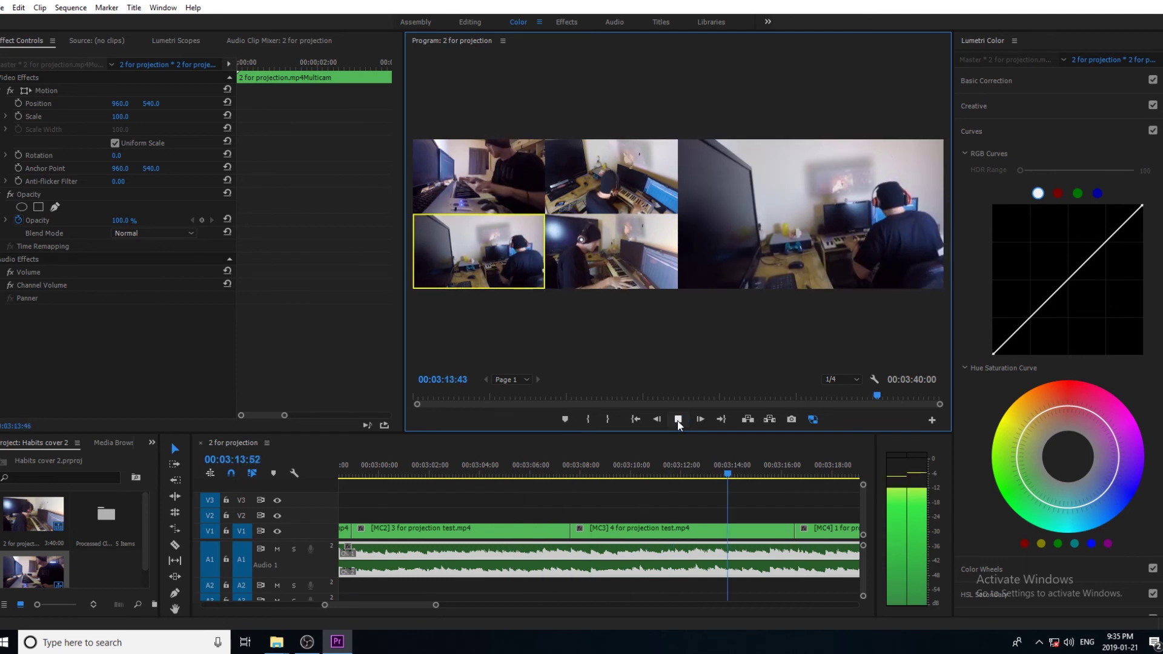
{"action": "left_click", "coordinate": [678, 420]}
Try moving the cut from camera 3 to camera 4 to 3:15:32 and replay the transition.
{"action": "left_click_drag", "start_coordinate": [412, 606], "coordinate": [408, 607]}
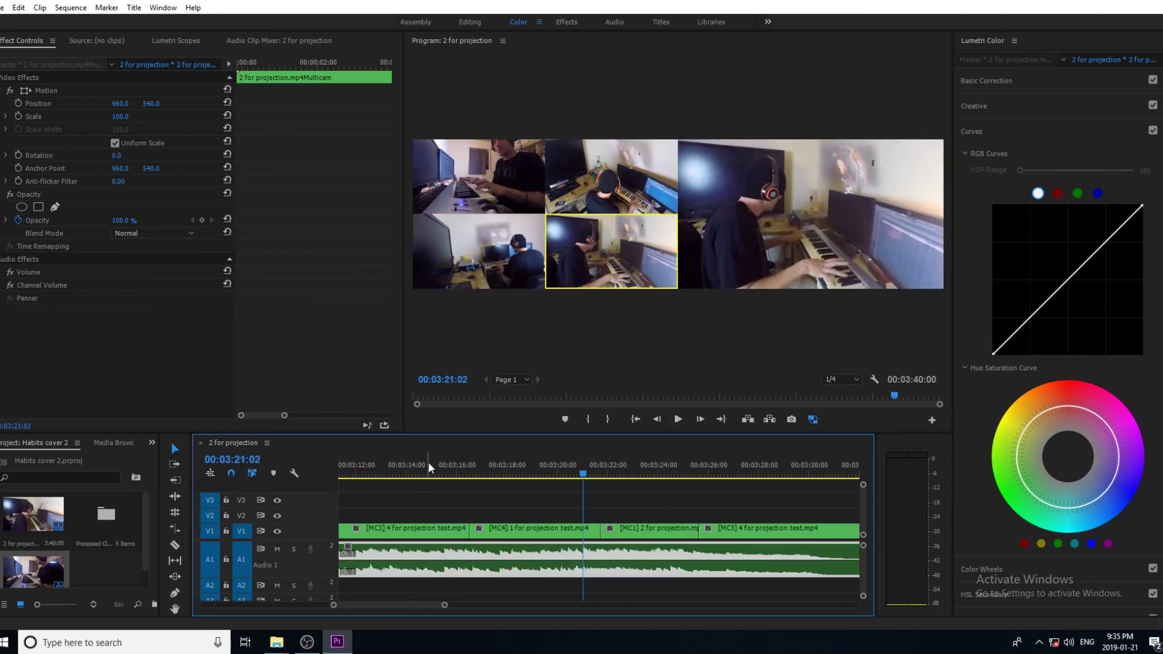
{"action": "left_click", "coordinate": [445, 475]}
{"action": "left_click_drag", "start_coordinate": [475, 529], "coordinate": [446, 528]}
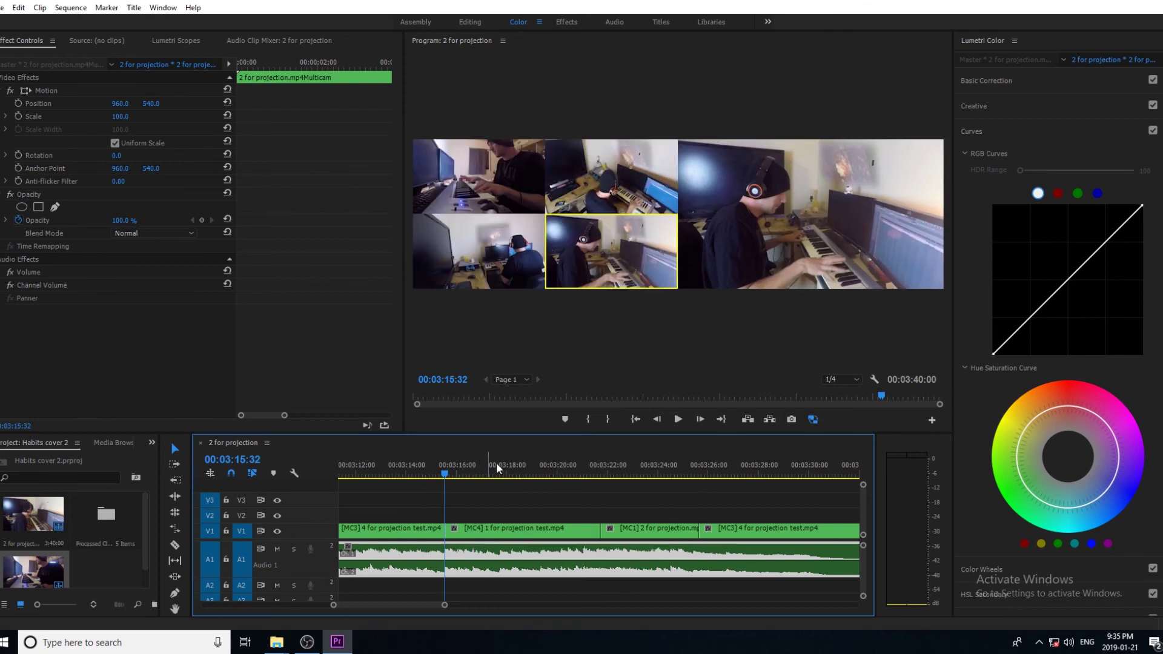
{"action": "left_click", "coordinate": [678, 420]}
{"action": "left_click", "coordinate": [372, 472]}
{"action": "left_click", "coordinate": [678, 419]}
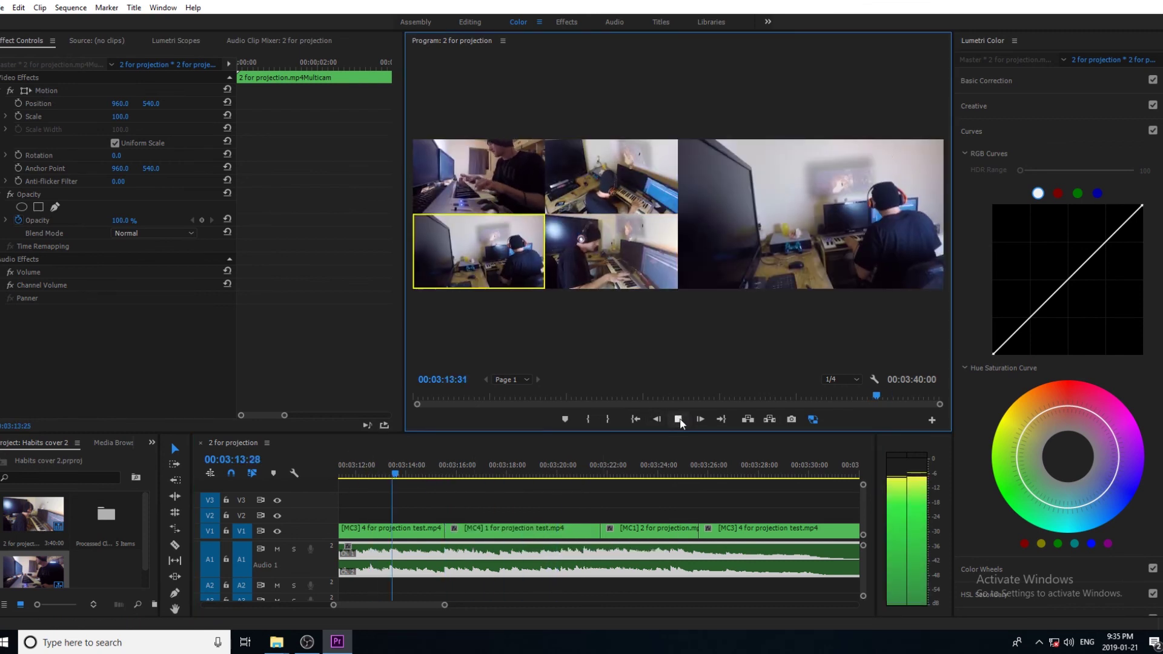
Undo the last cut adjustment, place the camera 3 to camera 4 cut at 3:16:38 and check it.
{"action": "left_click", "coordinate": [475, 474]}
{"action": "key", "text": "ctrl+z"}
{"action": "left_click_drag", "start_coordinate": [442, 528], "coordinate": [473, 528]}
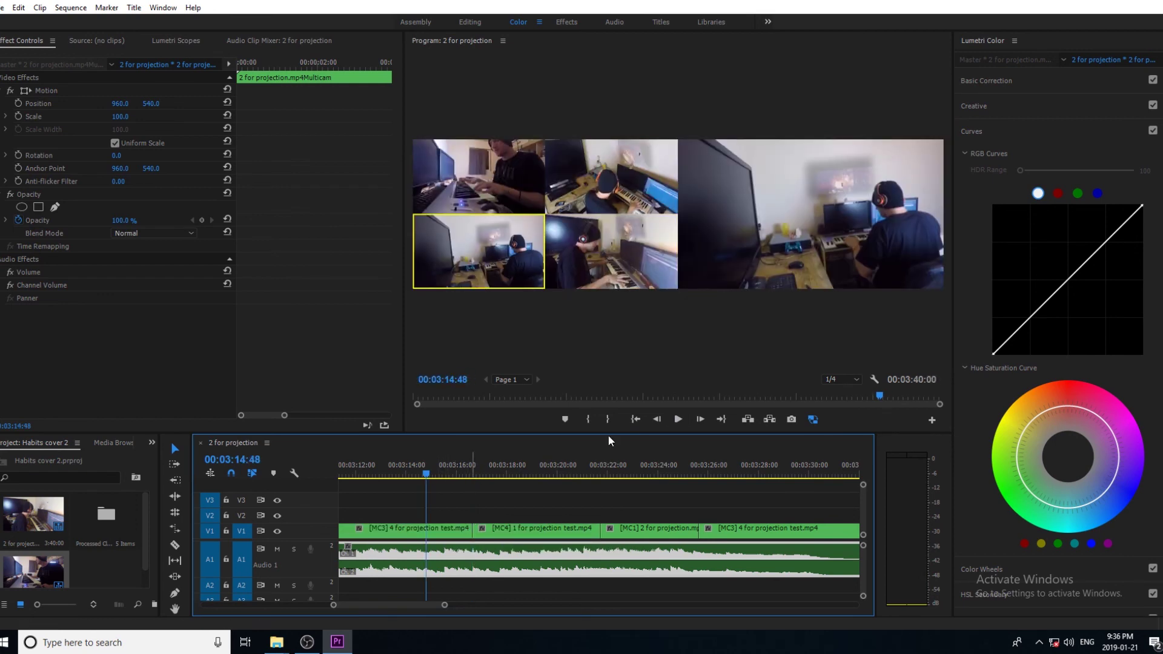
{"action": "left_click", "coordinate": [678, 419]}
{"action": "left_click", "coordinate": [471, 474]}
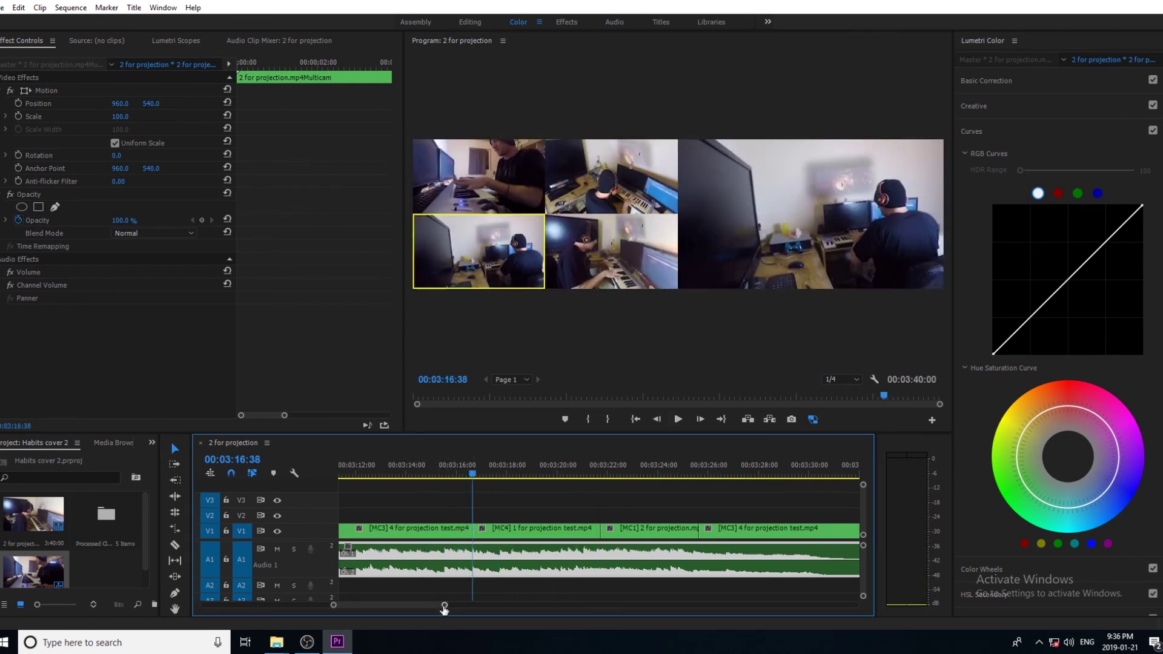
Shift the cut from camera 1 to the final camera 3 segment to about 3:25:20 and replay the transition.
{"action": "key", "text": "="}
{"action": "key", "text": "="}
{"action": "key", "text": "="}
{"action": "key", "text": "space"}
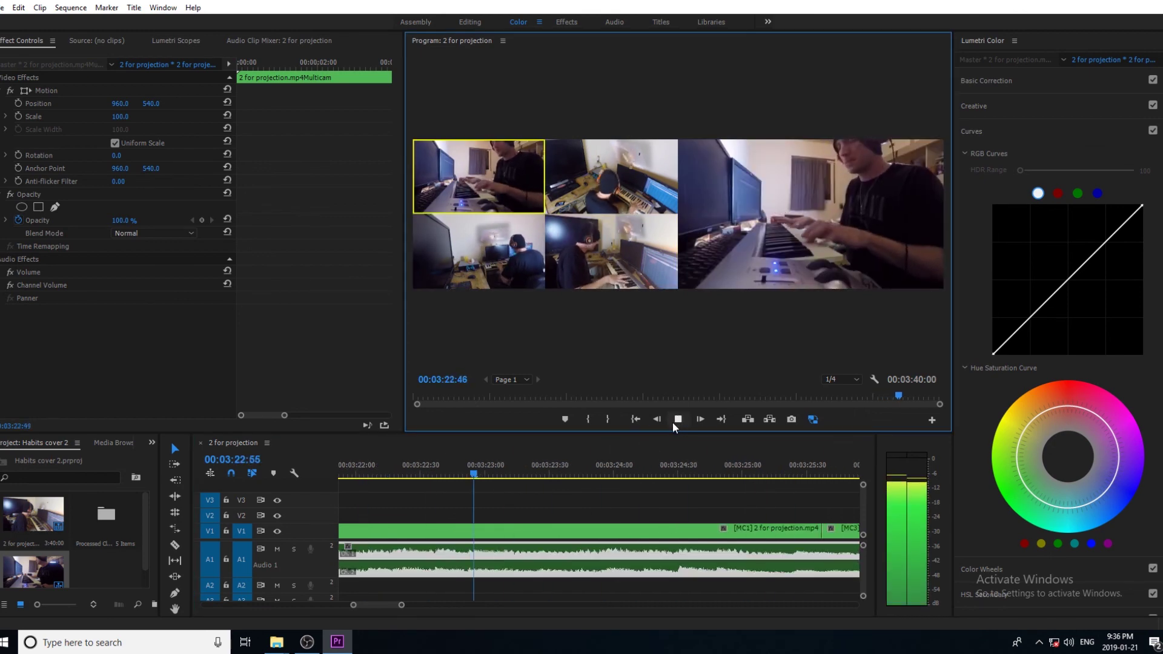
{"action": "key", "text": "3"}
{"action": "key", "text": "space"}
{"action": "key", "text": "minus"}
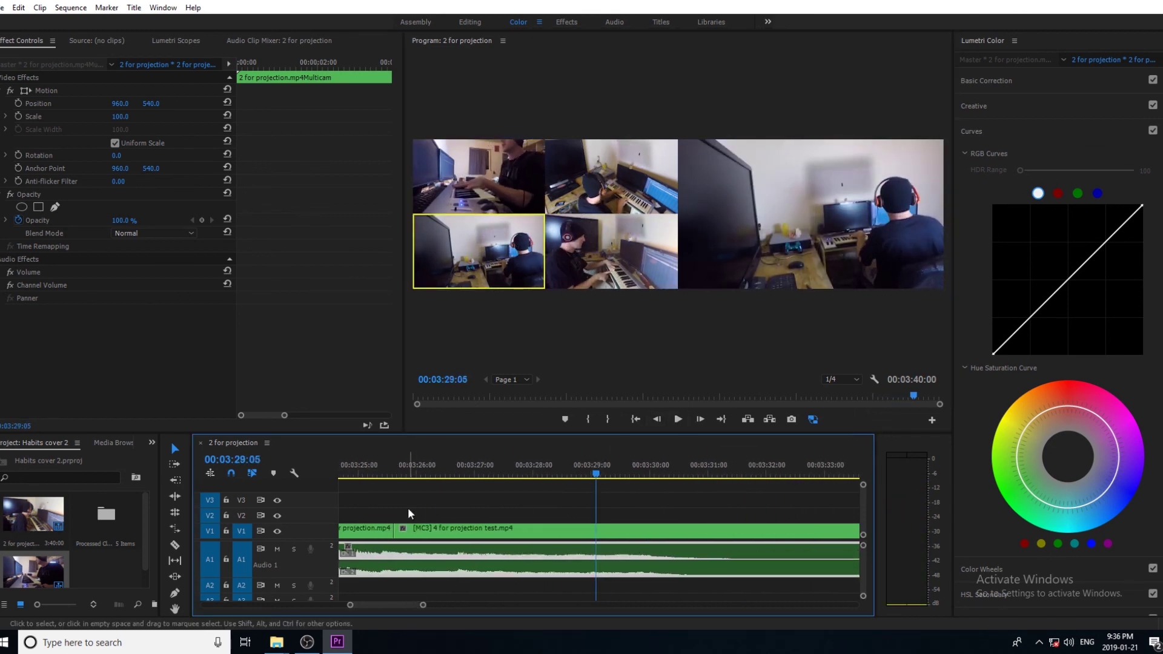
{"action": "left_click", "coordinate": [381, 470]}
{"action": "left_click", "coordinate": [678, 419]}
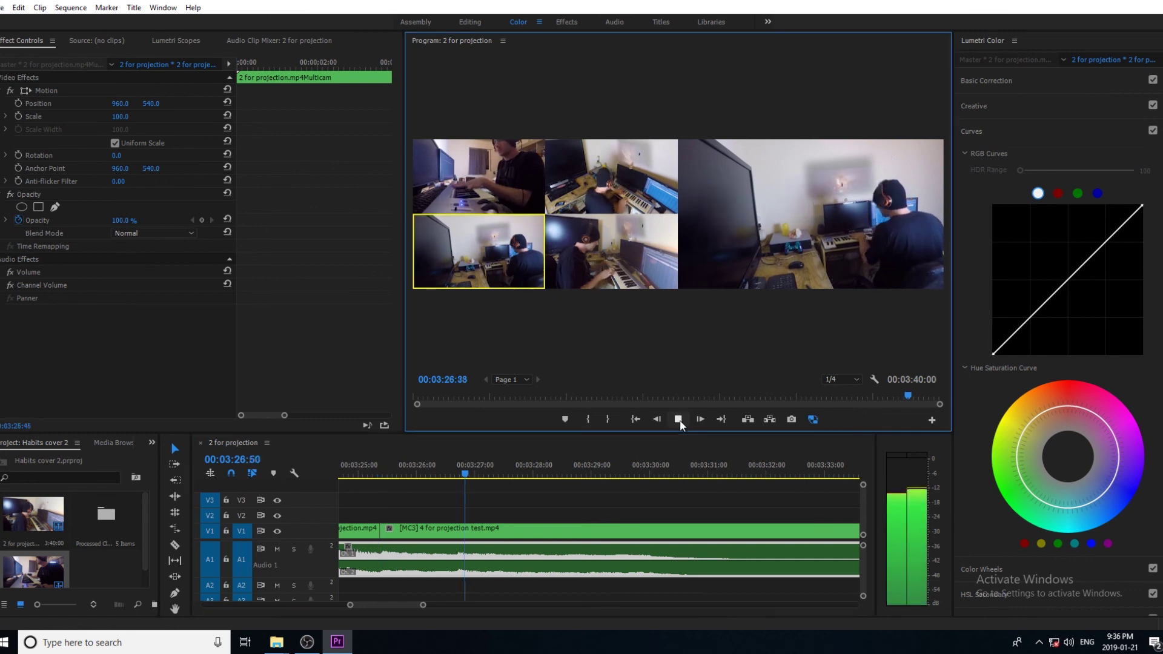
{"action": "key", "text": "space"}
Split the final camera 3 segment at 3:29:21 and select the part after the split.
{"action": "left_click", "coordinate": [701, 420]}
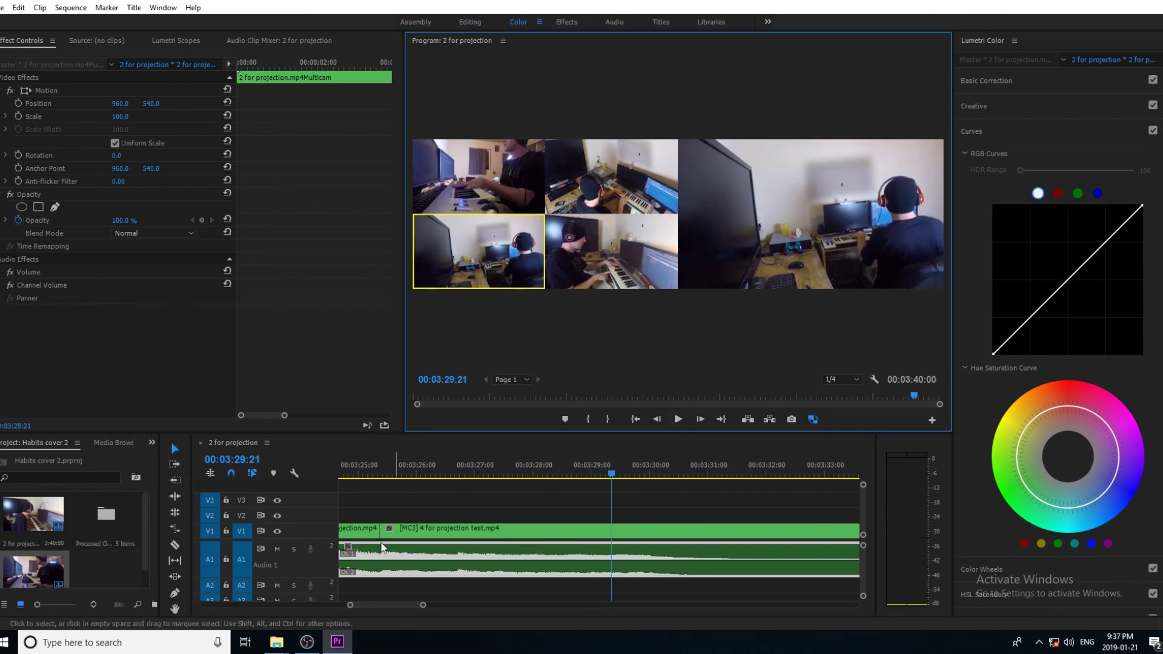
{"action": "left_click", "coordinate": [641, 536]}
{"action": "key", "text": "Right"}
{"action": "key", "text": "ctrl+k"}
{"action": "left_click", "coordinate": [641, 536]}
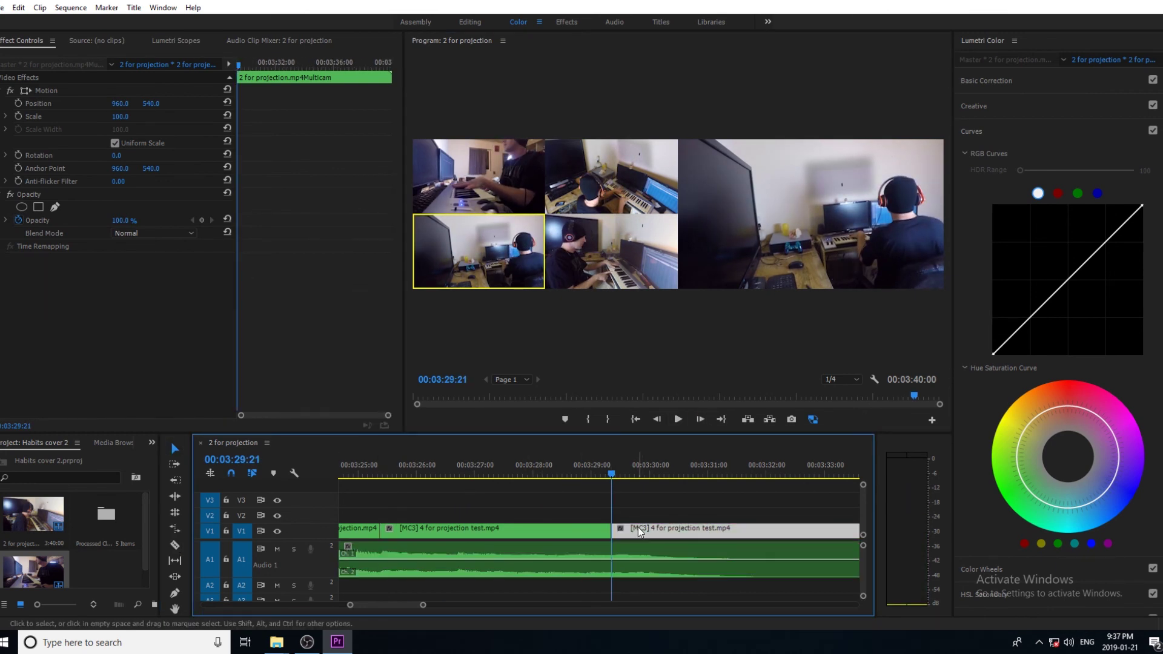
Import 4 for projection.mp4 from the OBS Videos folder into the project.
{"action": "key", "text": "minus"}
{"action": "key", "text": "minus"}
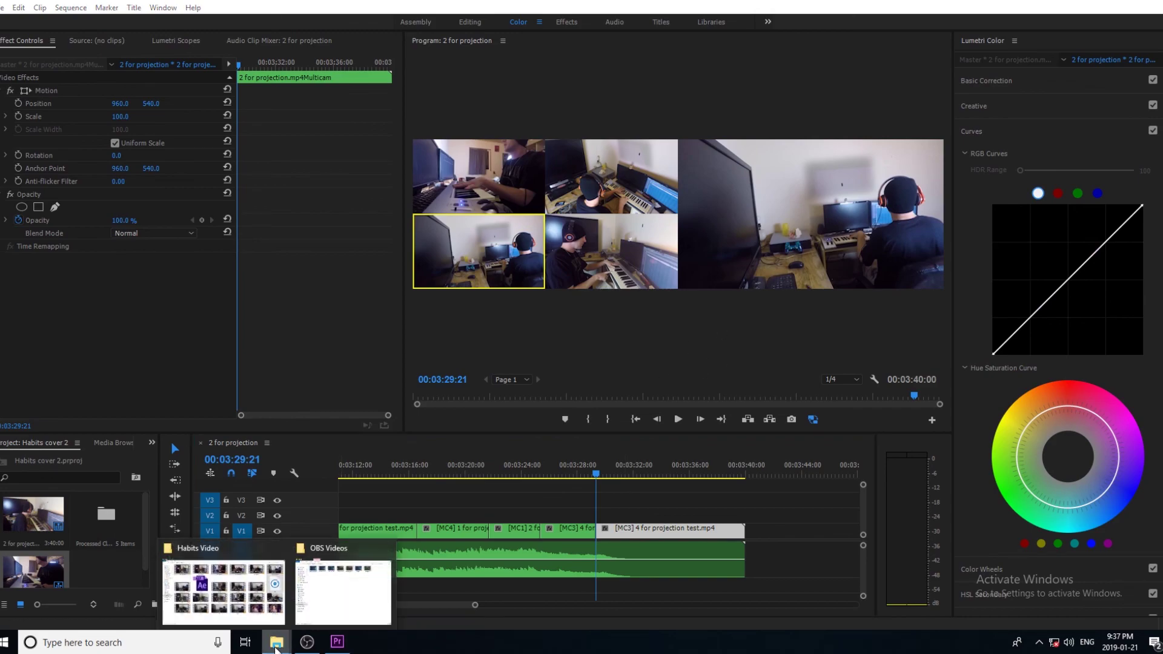
{"action": "left_click", "coordinate": [230, 582]}
{"action": "left_click", "coordinate": [337, 642]}
{"action": "mouse_move", "coordinate": [276, 642]}
{"action": "left_click", "coordinate": [352, 588]}
{"action": "left_click_drag", "start_coordinate": [1037, 100], "coordinate": [159, 573]}
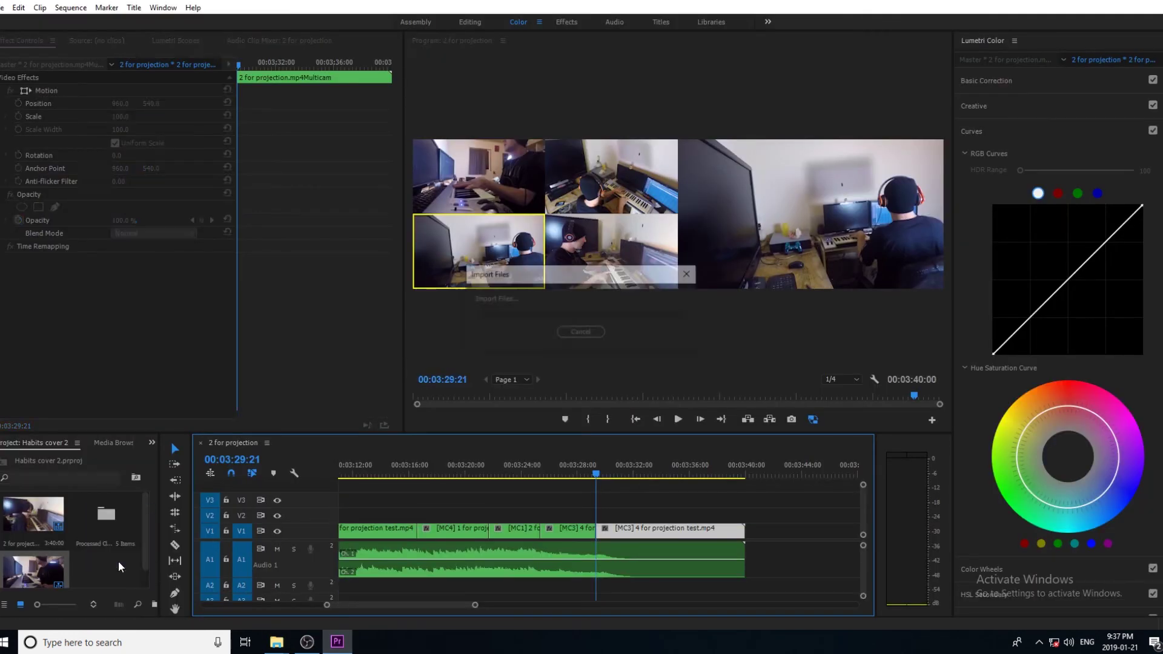
Load 4 for projection.mp4 in the source monitor and place its video on track V2 from the sequence start.
{"action": "double_click", "coordinate": [106, 553]}
{"action": "left_click_drag", "start_coordinate": [180, 380], "coordinate": [481, 519]}
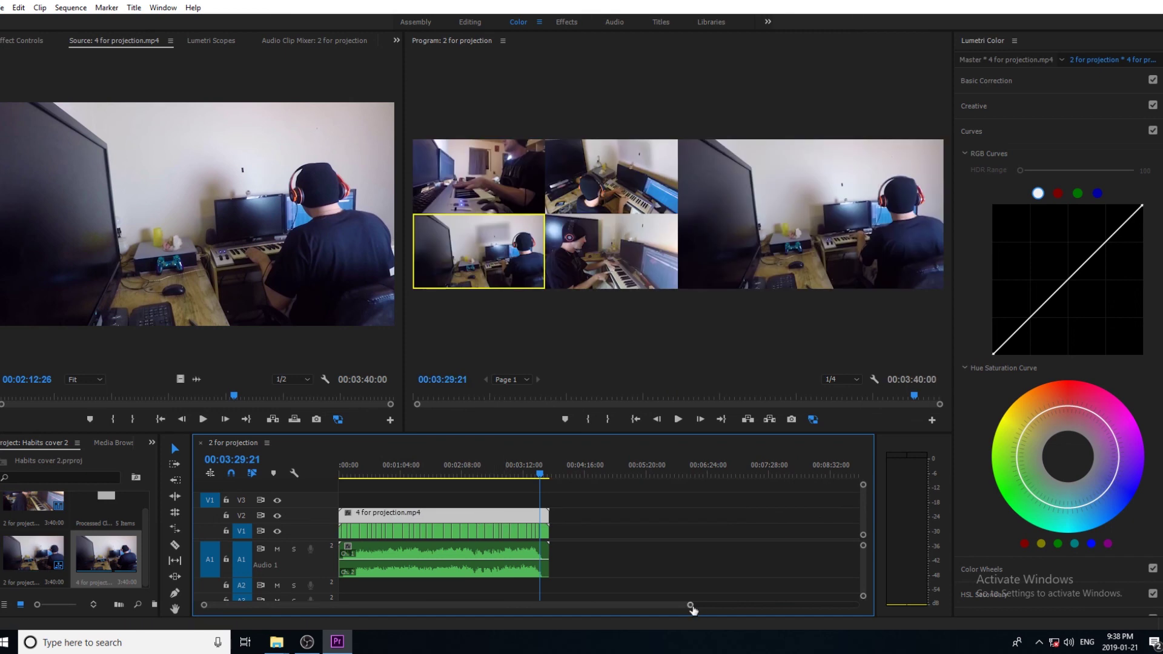
{"action": "key", "text": "="}
{"action": "key", "text": "="}
{"action": "key", "text": "="}
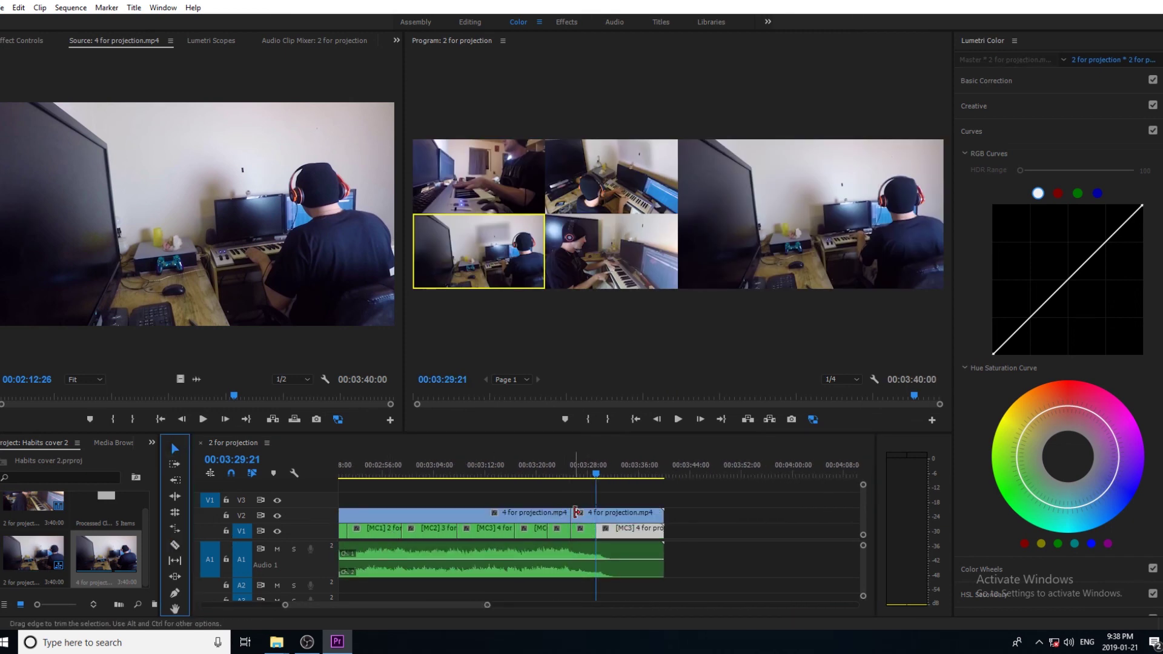
Delete the earlier part of the V2 clip and put its ending on V1 from 3:29:21 over the last camera 3 segment.
{"action": "left_click", "coordinate": [545, 512]}
{"action": "key", "text": "Delete"}
{"action": "left_click_drag", "start_coordinate": [600, 513], "coordinate": [590, 527]}
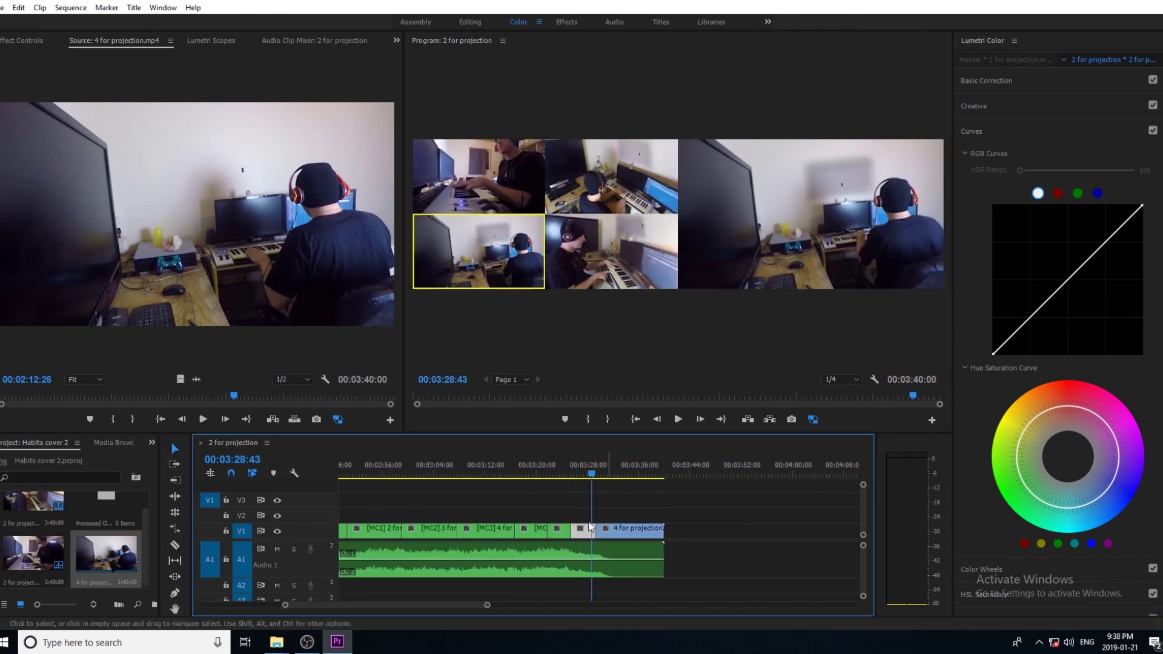
Apply a Cross Dissolve at the cut from camera 3 to the closing 4 for projection.mp4 clip and play it.
{"action": "left_click_drag", "start_coordinate": [160, 527], "coordinate": [292, 527]}
{"action": "left_click", "coordinate": [215, 443]}
{"action": "left_click", "coordinate": [5, 538]}
{"action": "left_click", "coordinate": [5, 563]}
{"action": "left_click_drag", "start_coordinate": [55, 586], "coordinate": [685, 542]}
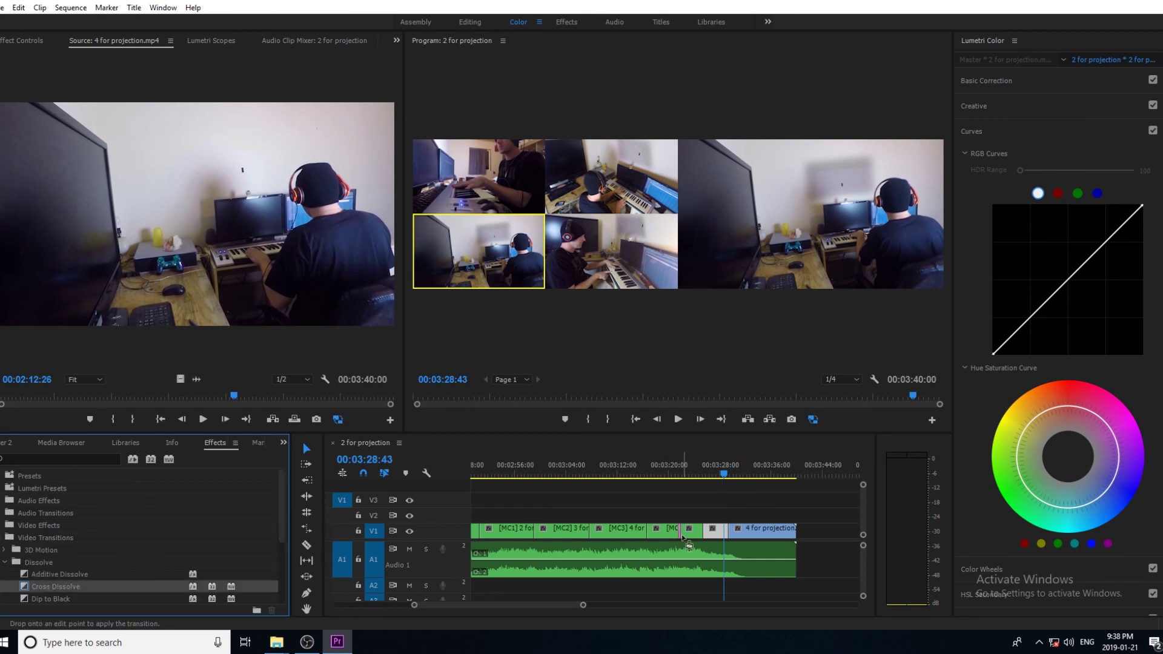
{"action": "left_click", "coordinate": [679, 420]}
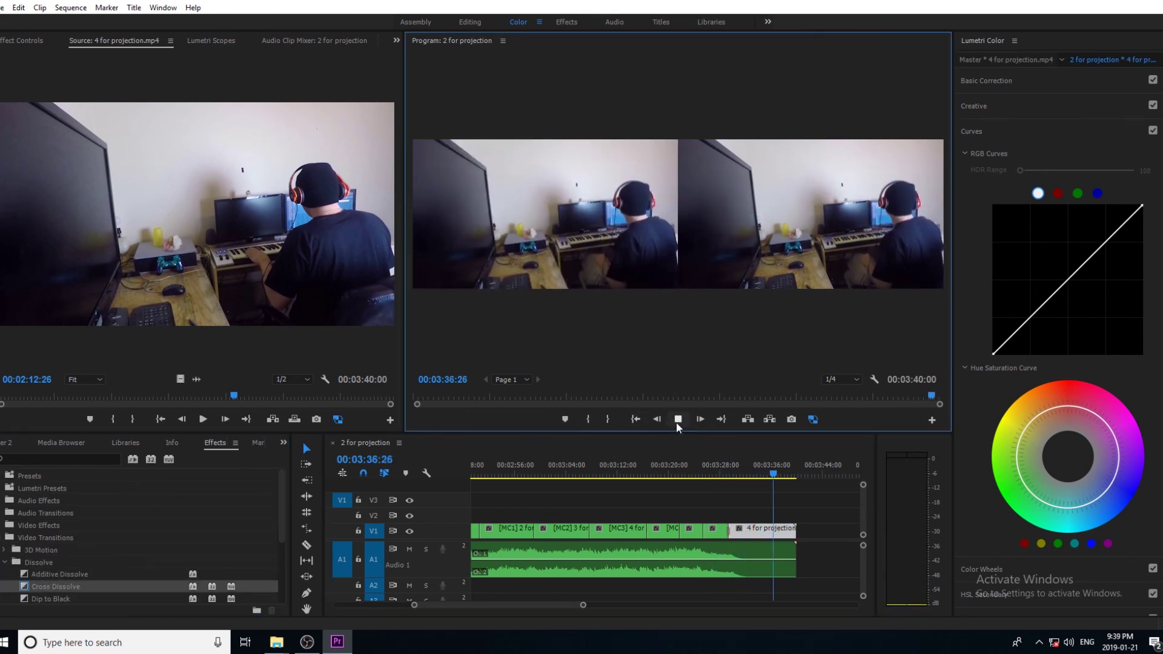
Trim the closing clip to end at 3:36:44, add a Dip to Black at its end and play the fade.
{"action": "left_click", "coordinate": [775, 475]}
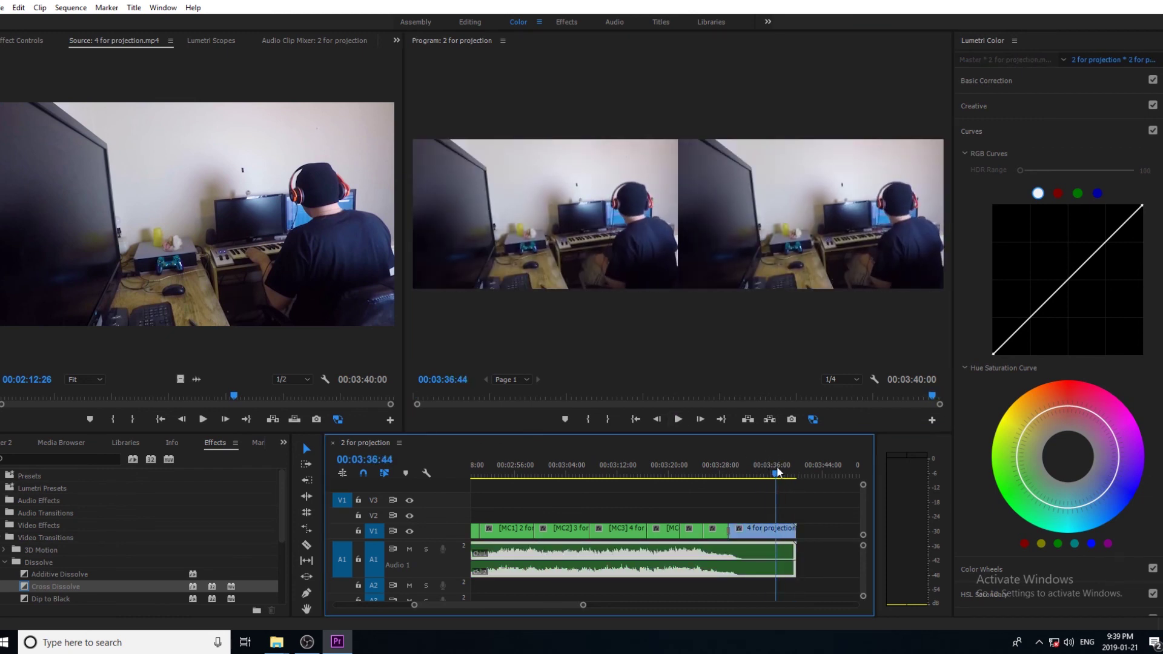
{"action": "left_click_drag", "start_coordinate": [786, 530], "coordinate": [774, 530]}
{"action": "key", "text": "="}
{"action": "key", "text": "="}
{"action": "key", "text": "="}
{"action": "key", "text": "="}
{"action": "key", "text": "ctrl+d"}
{"action": "left_click", "coordinate": [679, 419]}
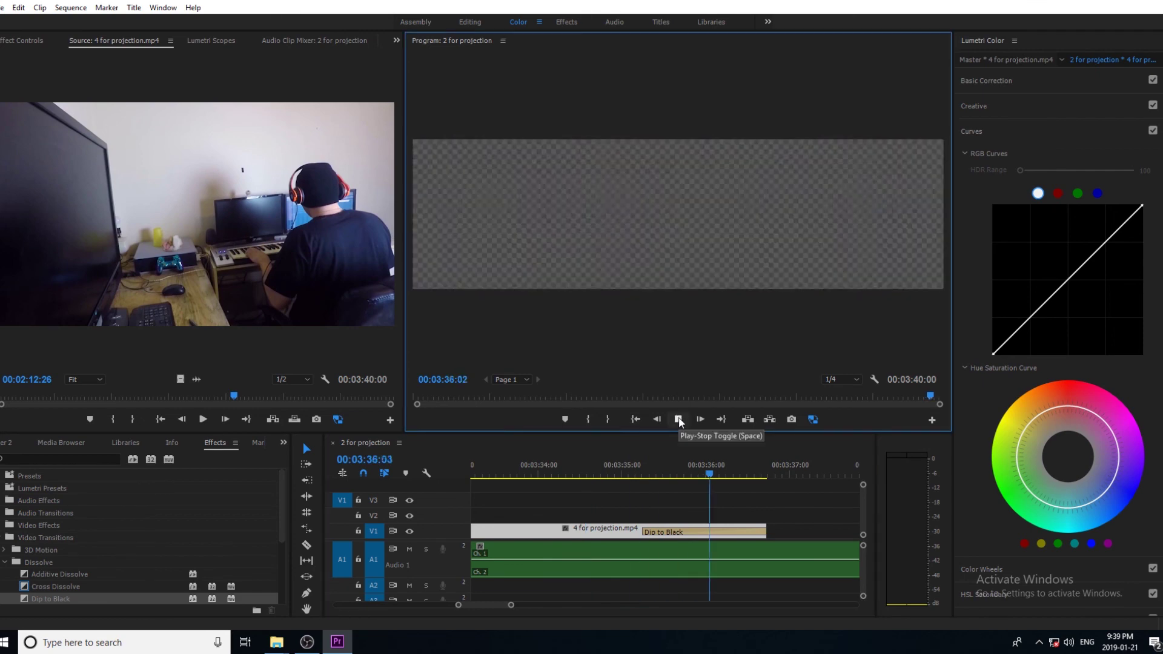
Save the project and return to the start of the sequence.
{"action": "left_click_drag", "start_coordinate": [515, 605], "coordinate": [780, 605]}
{"action": "key", "text": "ctrl+s"}
{"action": "left_click", "coordinate": [679, 420]}
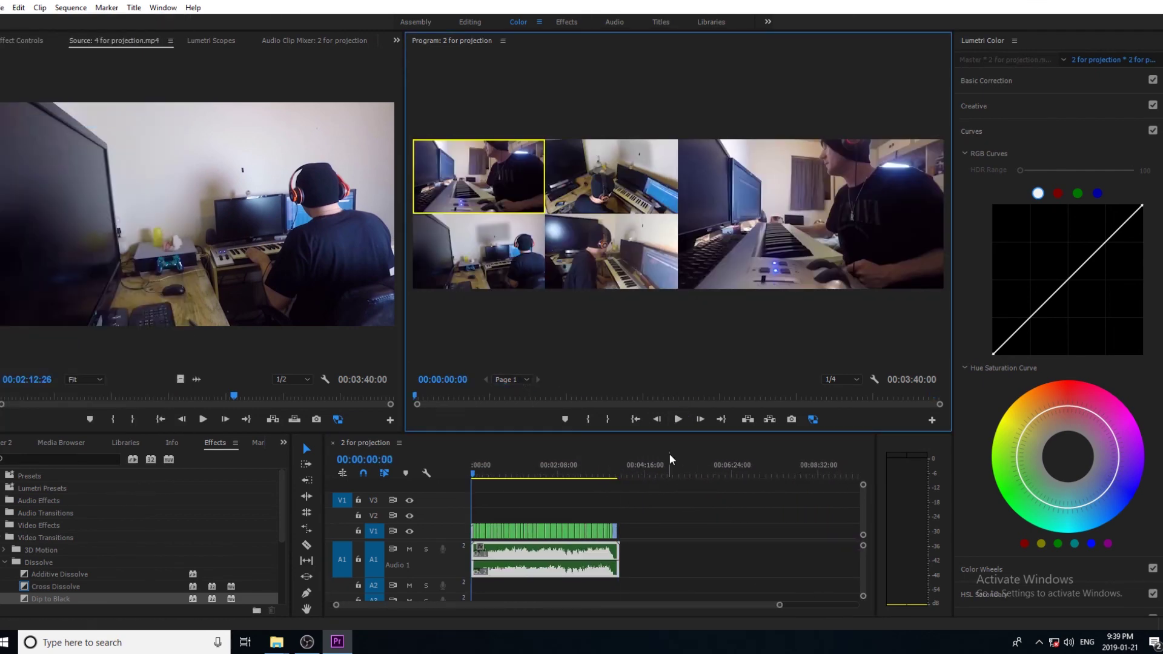
Switch the Program monitor from the multi-camera view to Composite Video.
{"action": "right_click", "coordinate": [860, 371]}
{"action": "left_click", "coordinate": [856, 362]}
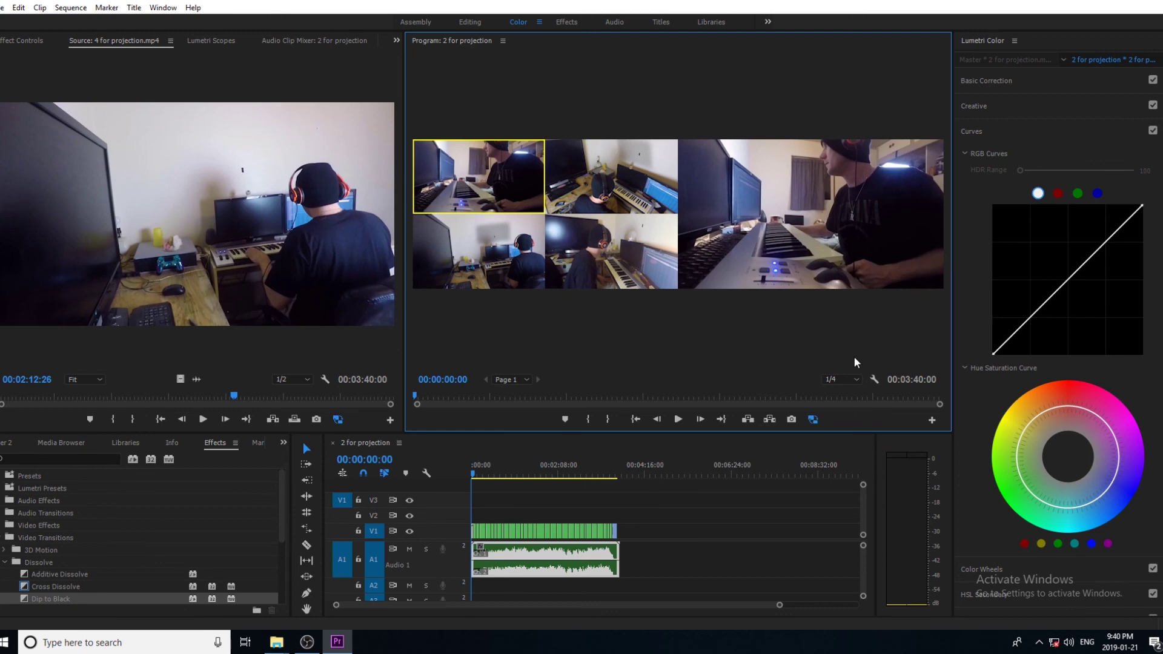
{"action": "right_click", "coordinate": [879, 384]}
{"action": "left_click", "coordinate": [897, 232]}
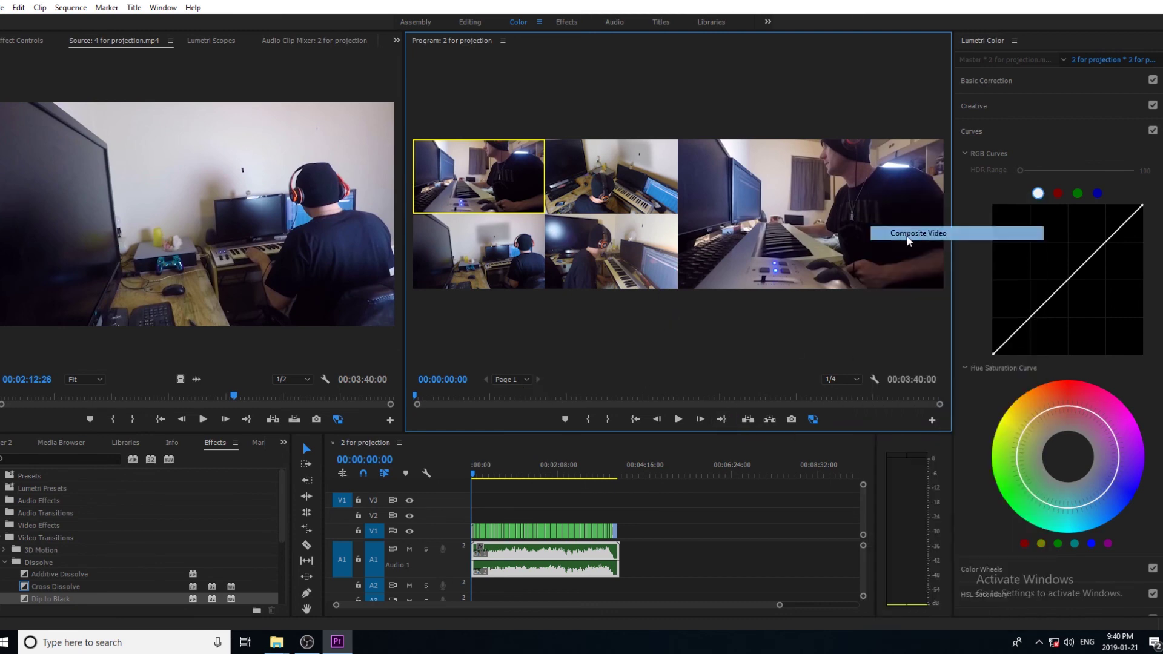
Play the edited sequence from near the beginning to review all the camera cuts in full view.
{"action": "left_click", "coordinate": [679, 420]}
{"action": "left_click_drag", "start_coordinate": [478, 476], "coordinate": [478, 476]}
{"action": "left_click", "coordinate": [679, 420]}
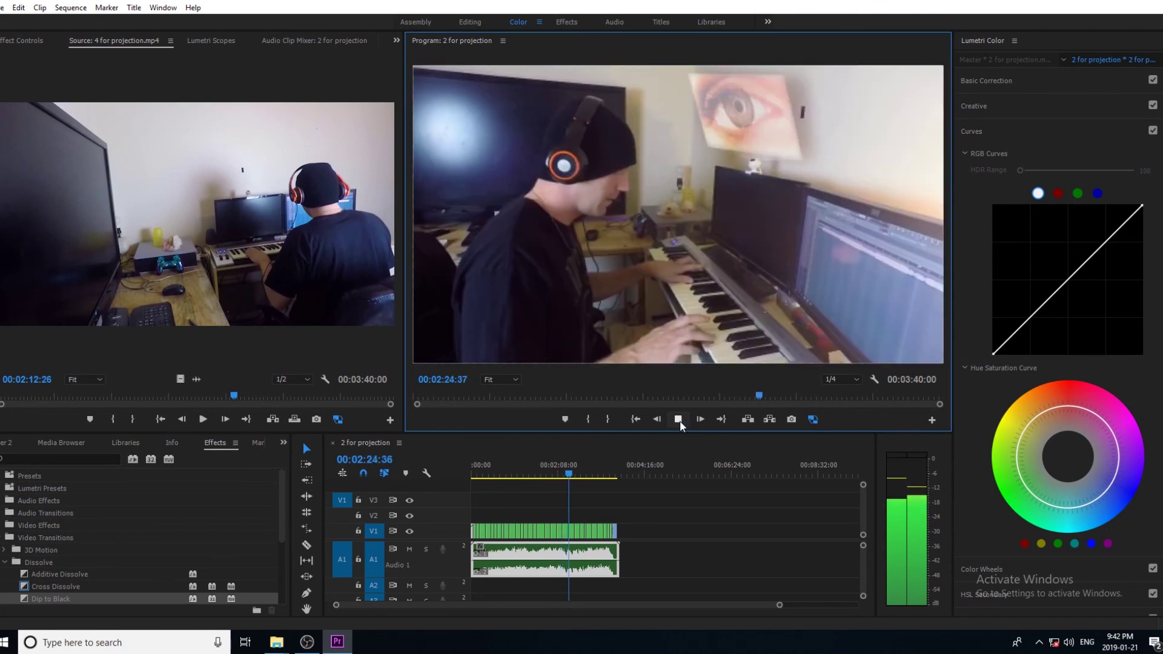
Keyframe position and scale at the start of the camera 4 clip near 2:24, with scale 125 and vertical position 655.
{"action": "left_click", "coordinate": [751, 398]}
{"action": "left_click", "coordinate": [600, 591]}
{"action": "key", "text": "equal"}
{"action": "key", "text": "equal"}
{"action": "key", "text": "equal"}
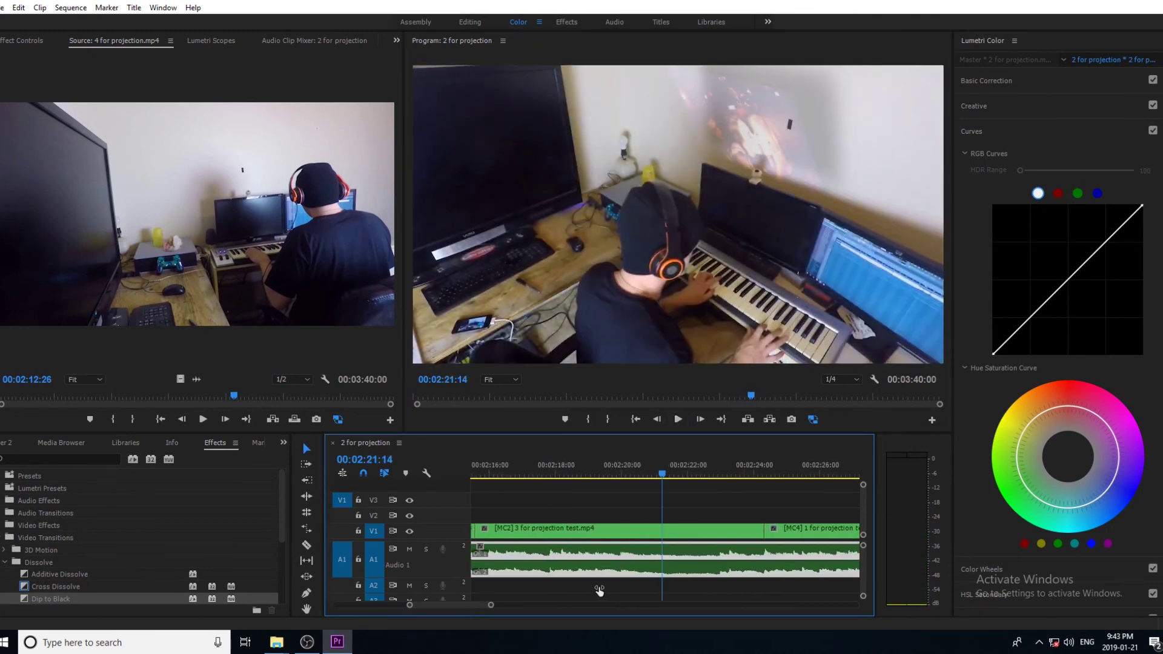
{"action": "key", "text": "space"}
{"action": "left_click_drag", "start_coordinate": [491, 605], "coordinate": [537, 605]}
{"action": "left_click", "coordinate": [22, 40]}
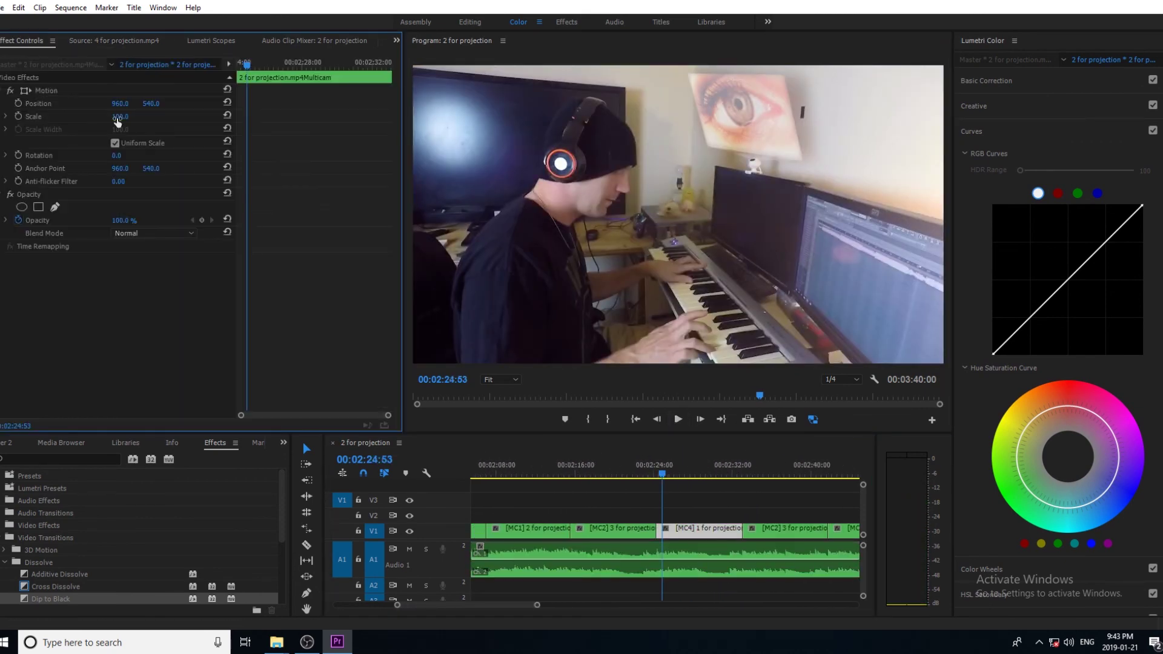
{"action": "left_click", "coordinate": [18, 116]}
{"action": "left_click_drag", "start_coordinate": [115, 117], "coordinate": [222, 103]}
Add ending position and scale keyframes at the end of the same camera 4 clip and play back the zoom.
{"action": "left_click", "coordinate": [350, 64]}
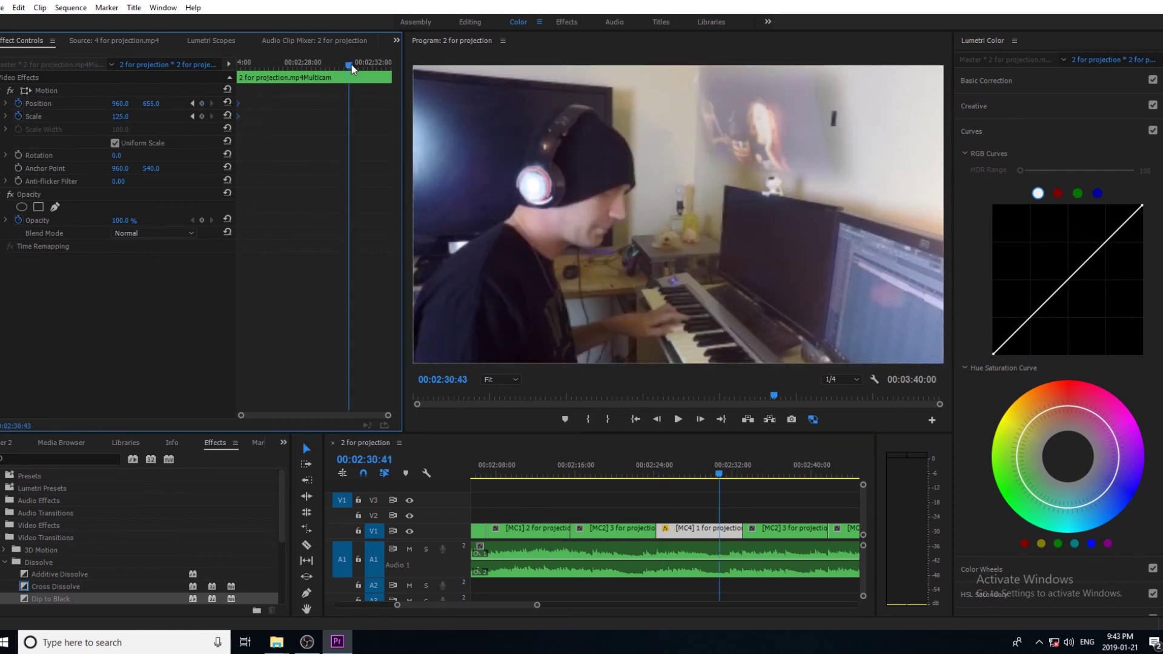
{"action": "left_click", "coordinate": [46, 92]}
{"action": "right_click", "coordinate": [53, 103]}
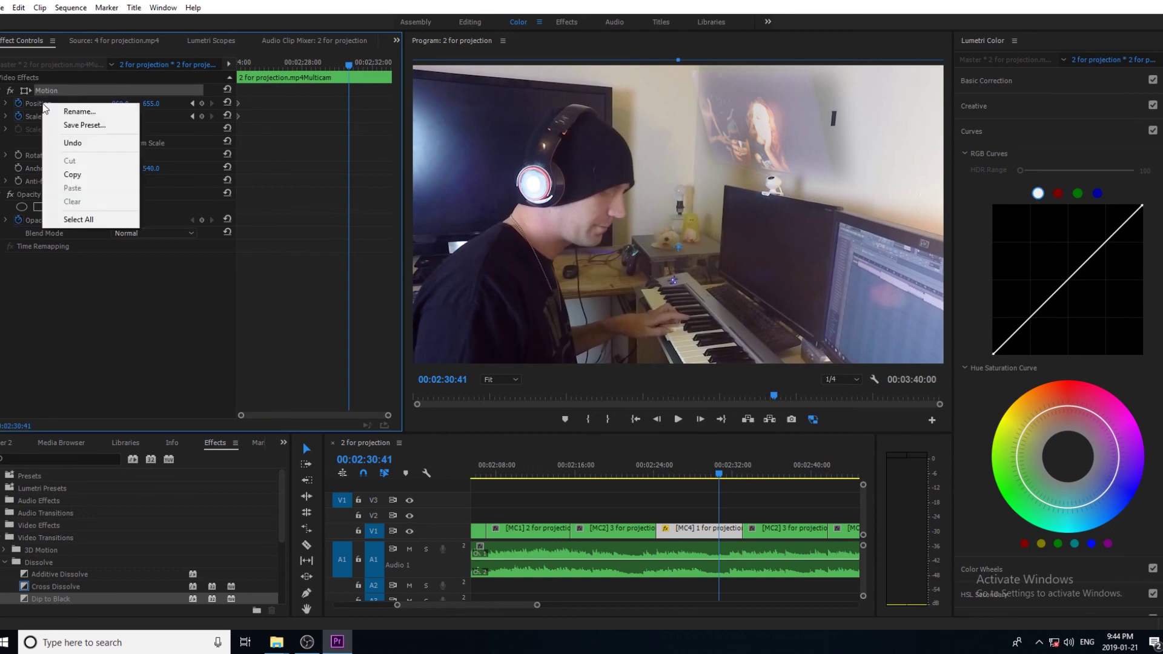
{"action": "left_click", "coordinate": [69, 141]}
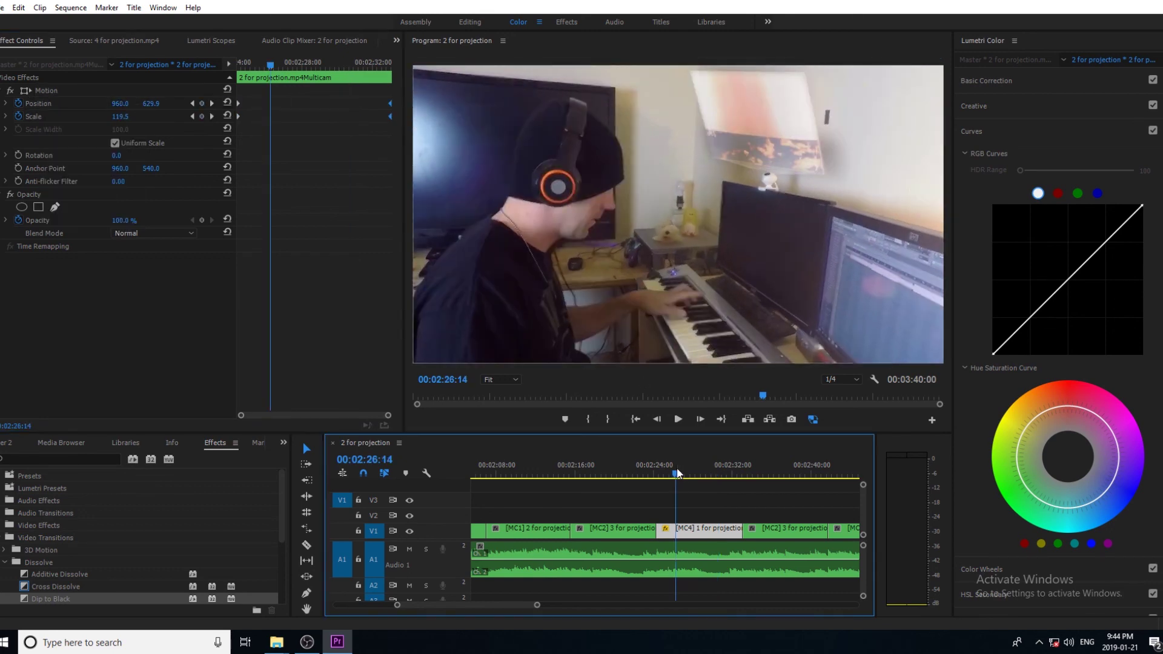
{"action": "left_click", "coordinate": [679, 419]}
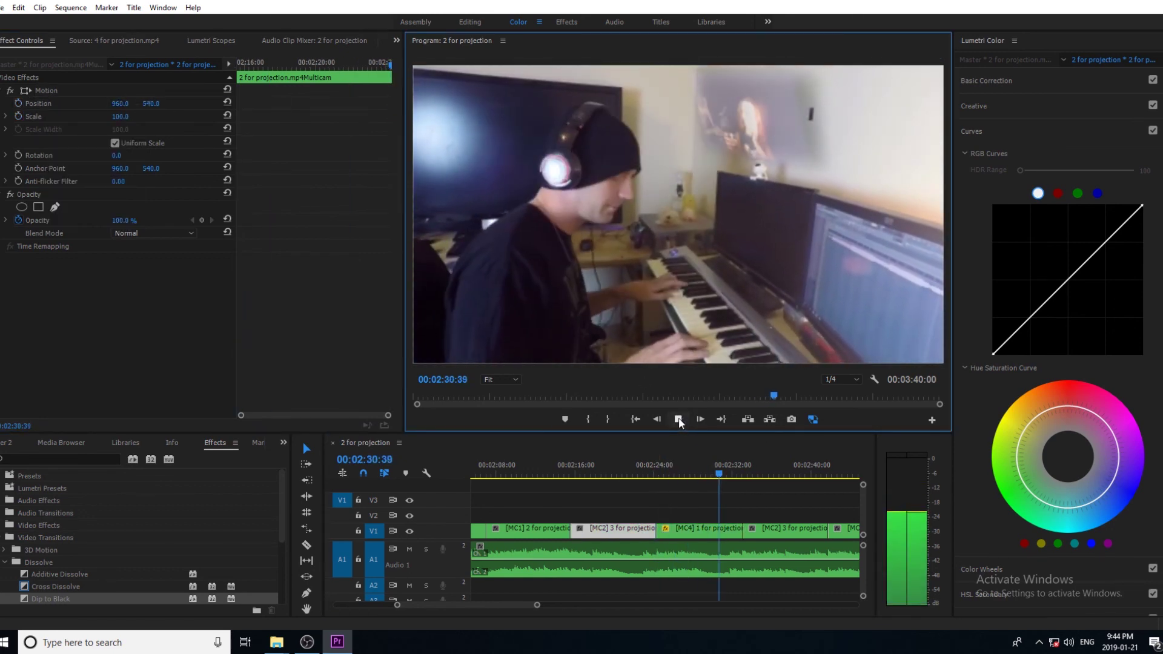
{"action": "left_click", "coordinate": [679, 419]}
{"action": "left_click_drag", "start_coordinate": [621, 475], "coordinate": [675, 476]}
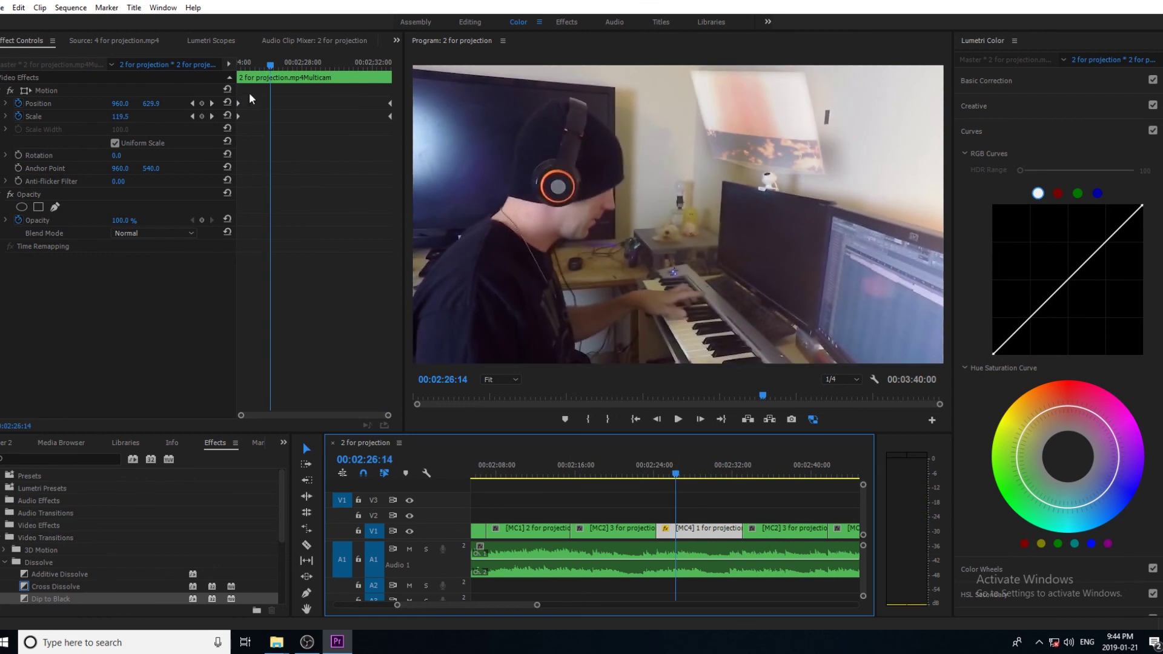
Soften the zoom by setting the clip's starting scale keyframe to 114 and vertical position keyframe to 607.4.
{"action": "left_click_drag", "start_coordinate": [120, 117], "coordinate": [109, 116]}
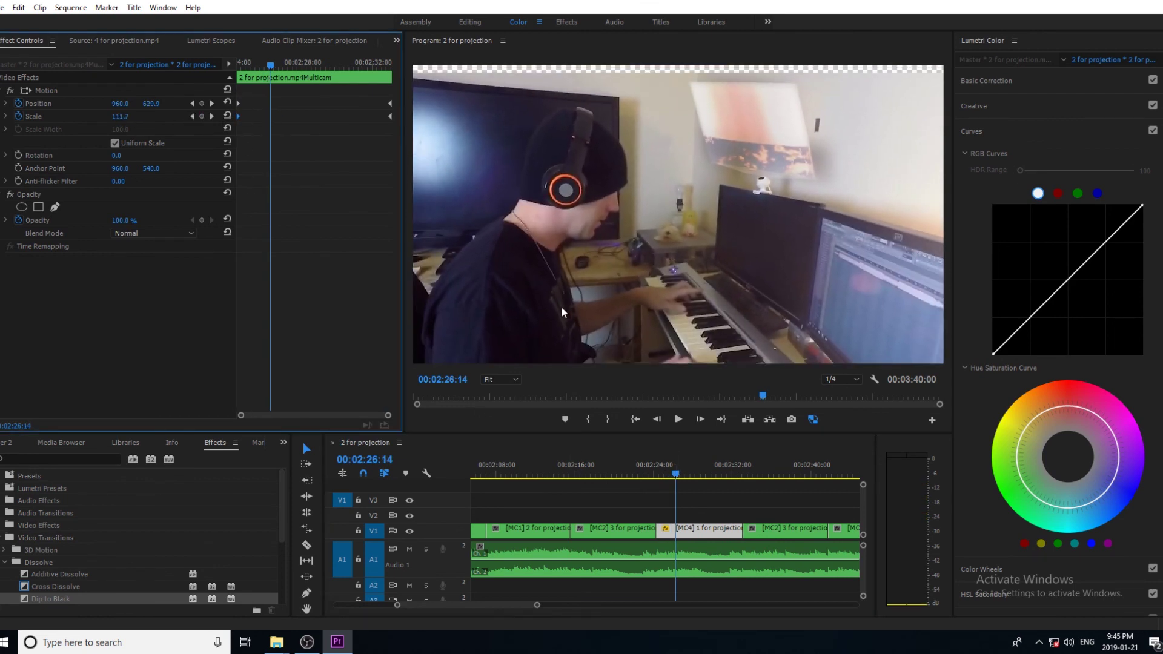
{"action": "left_click", "coordinate": [192, 117]}
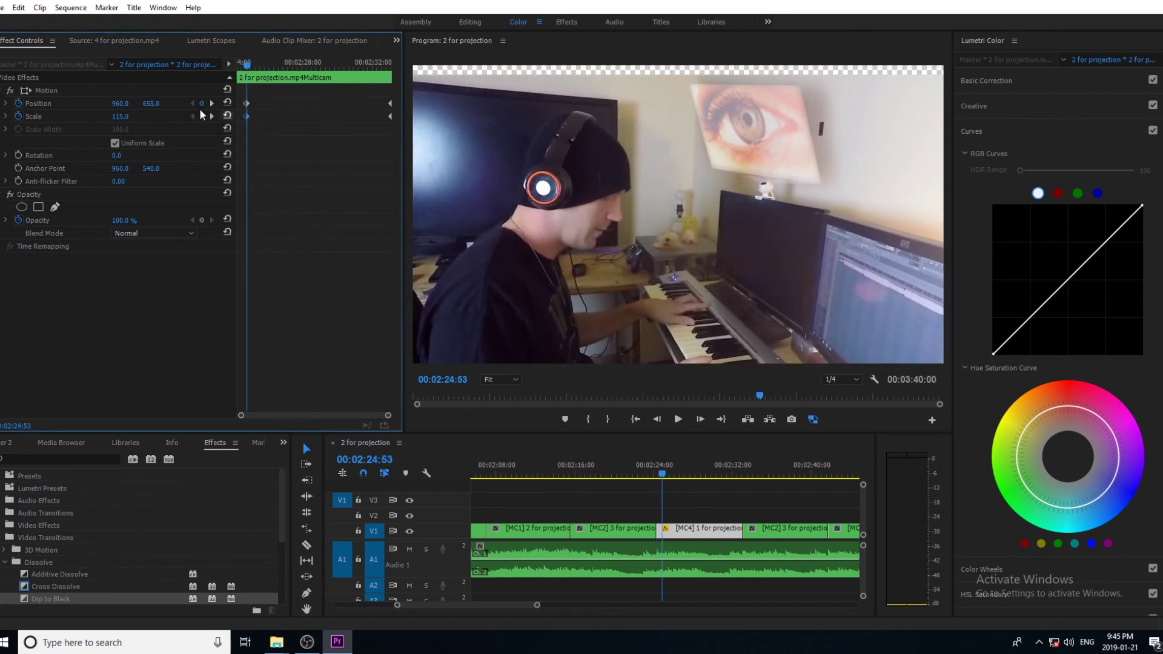
{"action": "left_click", "coordinate": [151, 104]}
{"action": "type", "text": "612"}
{"action": "key", "text": "Return"}
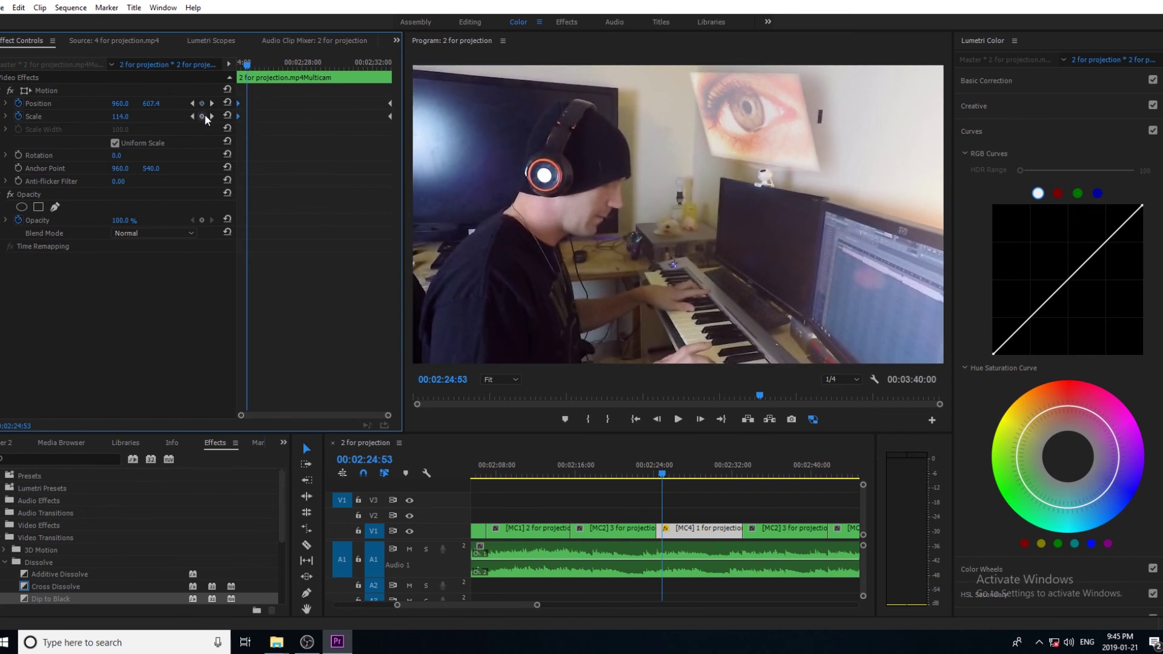
Animate the camera 4 clip near 0:04 with a scale from 100 to 102 across its length, and play it.
{"action": "key", "text": "Home"}
{"action": "key", "text": "Down"}
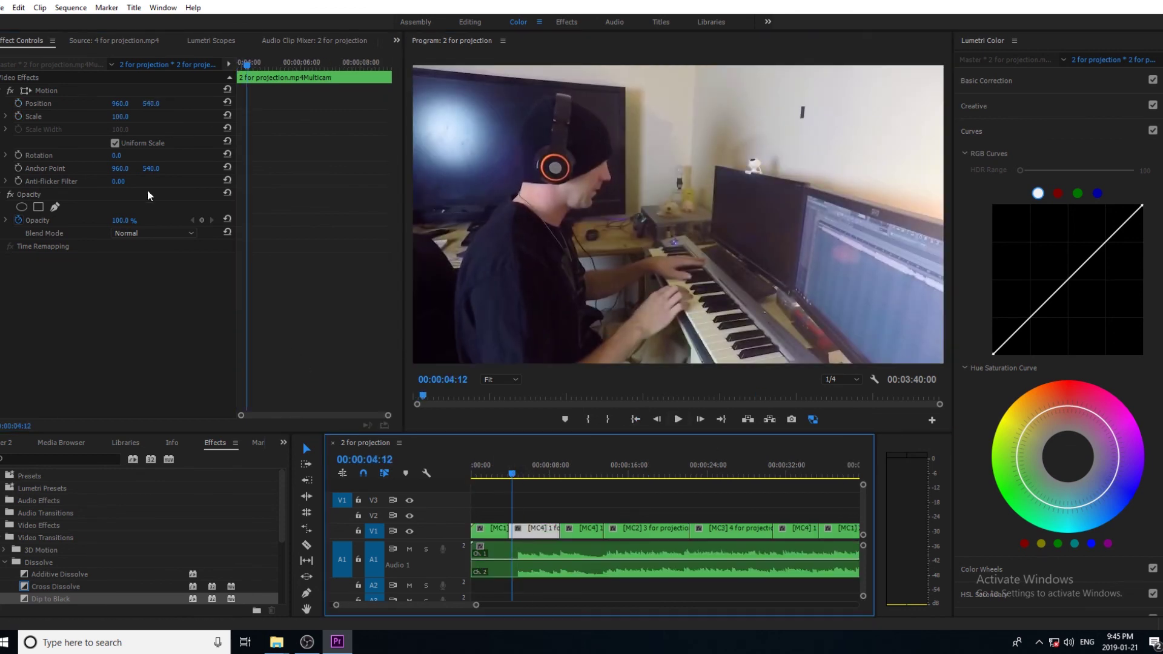
{"action": "left_click", "coordinate": [150, 195]}
{"action": "key", "text": "ctrl+v"}
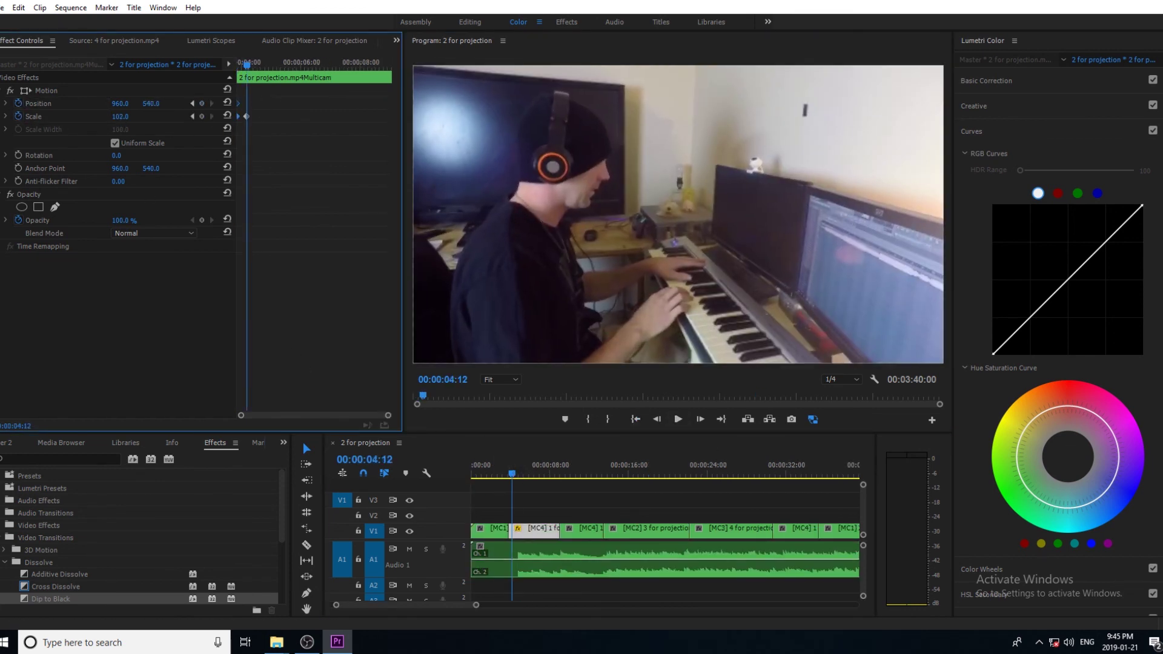
{"action": "left_click", "coordinate": [679, 420]}
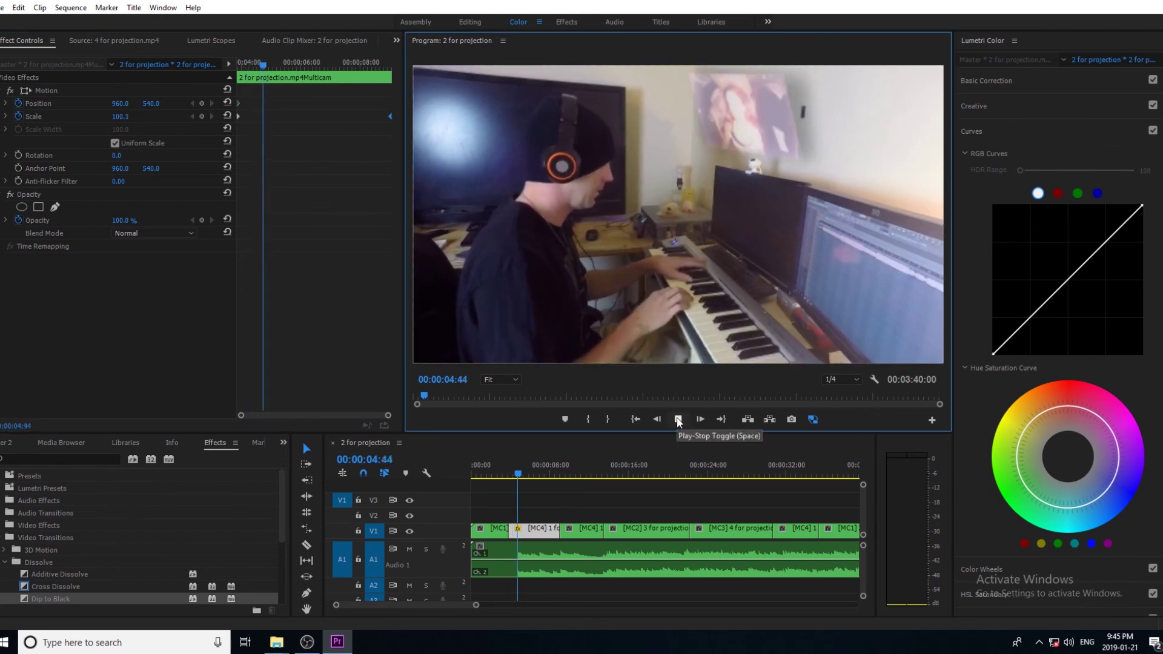
{"action": "left_click", "coordinate": [679, 419]}
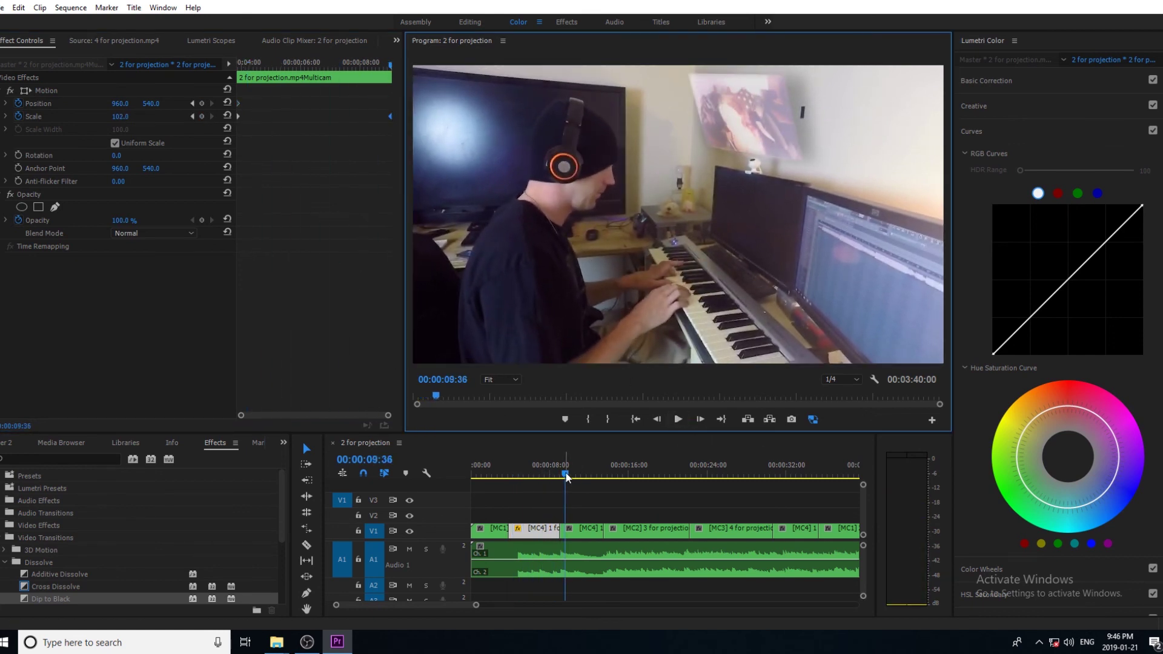
Remove the cut near 0:09 so the animated camera 4 clip runs up to the camera 2 clip, and play the transition.
{"action": "left_click", "coordinate": [571, 528]}
{"action": "key", "text": "Delete"}
{"action": "key", "text": "ctrl+z"}
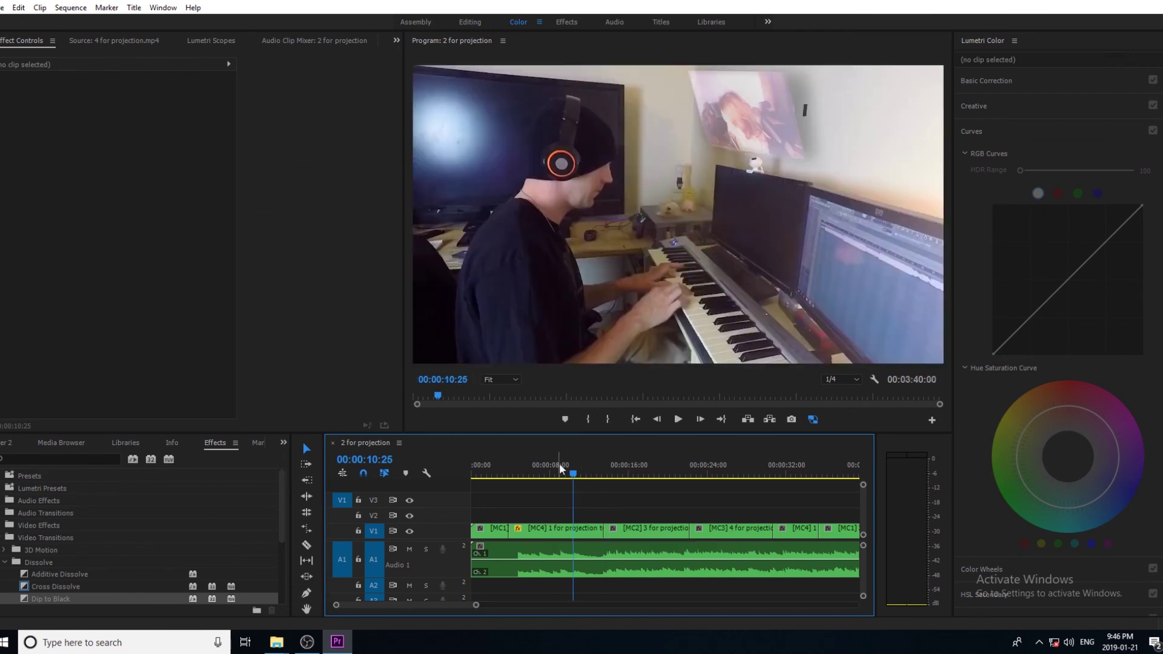
{"action": "left_click", "coordinate": [678, 419]}
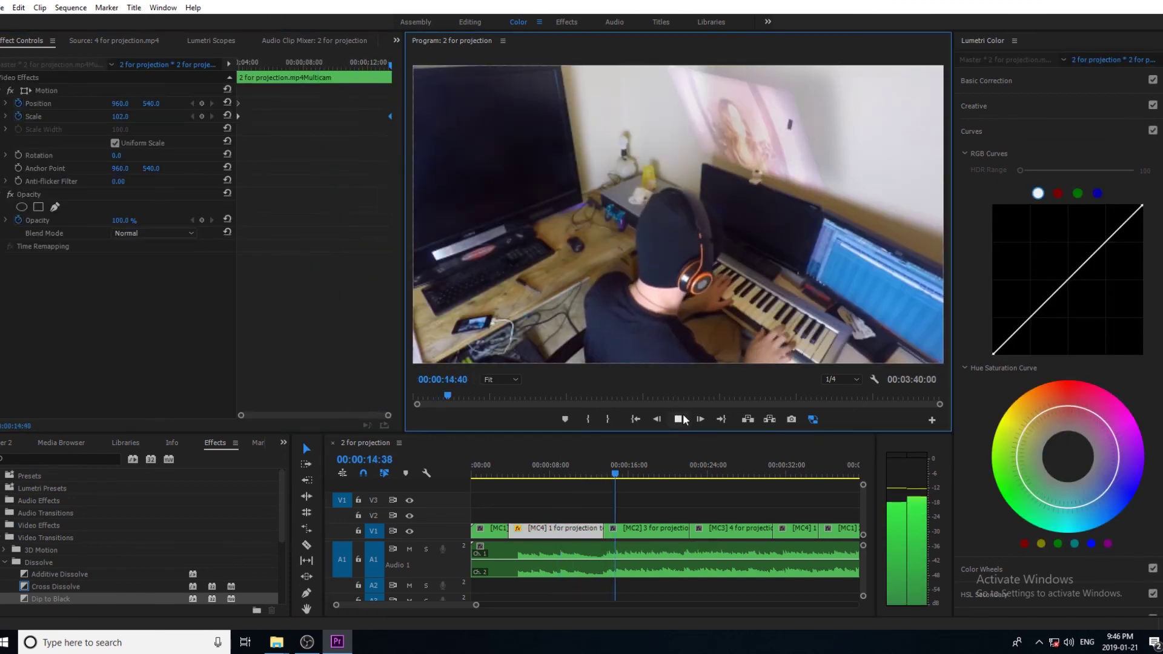
{"action": "left_click", "coordinate": [678, 419]}
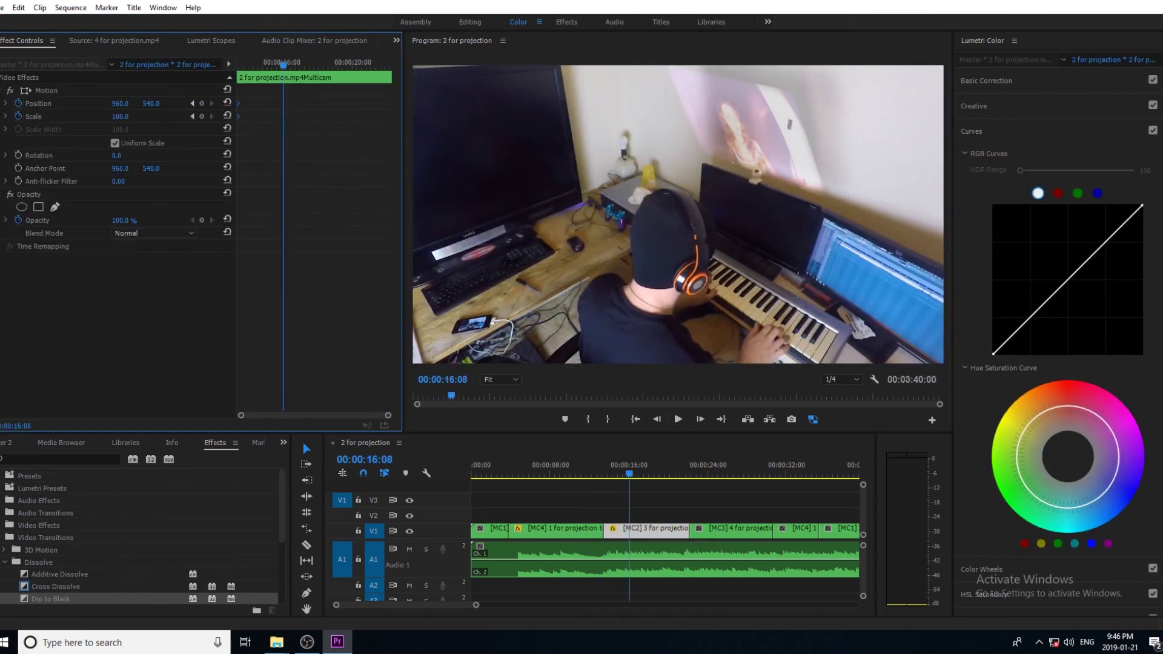
Give the camera 3 clip near 0:23 a scale of 102 and a horizontal position move starting at 969.
{"action": "left_click", "coordinate": [705, 475]}
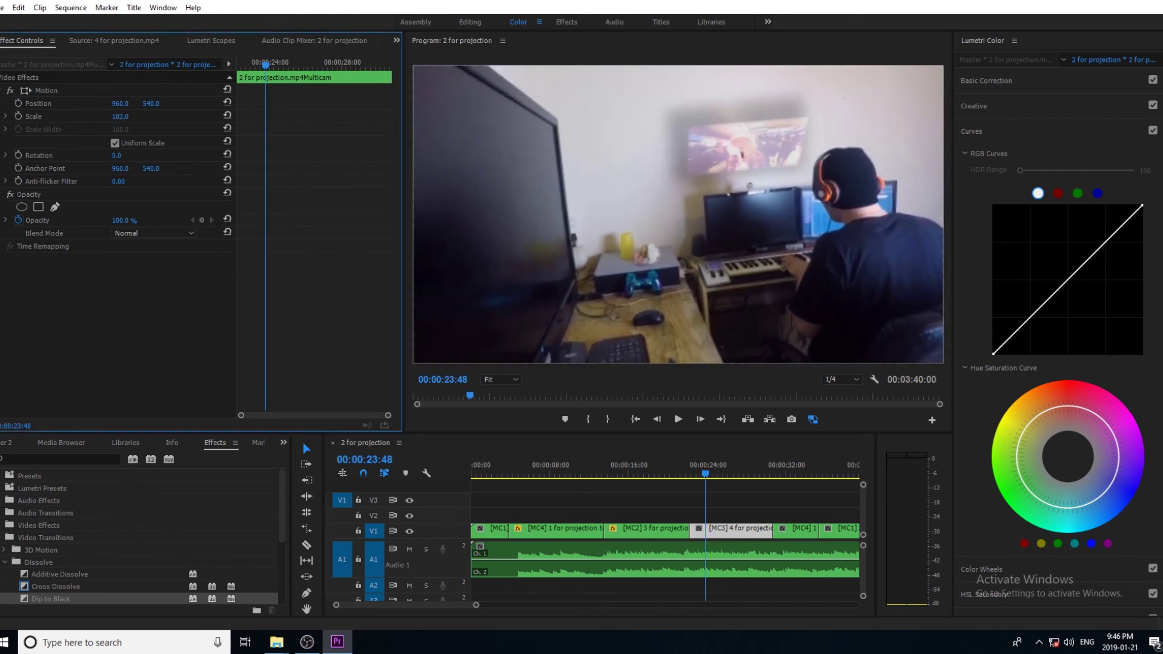
{"action": "key", "text": "ctrl+alt+v"}
{"action": "left_click", "coordinate": [18, 103]}
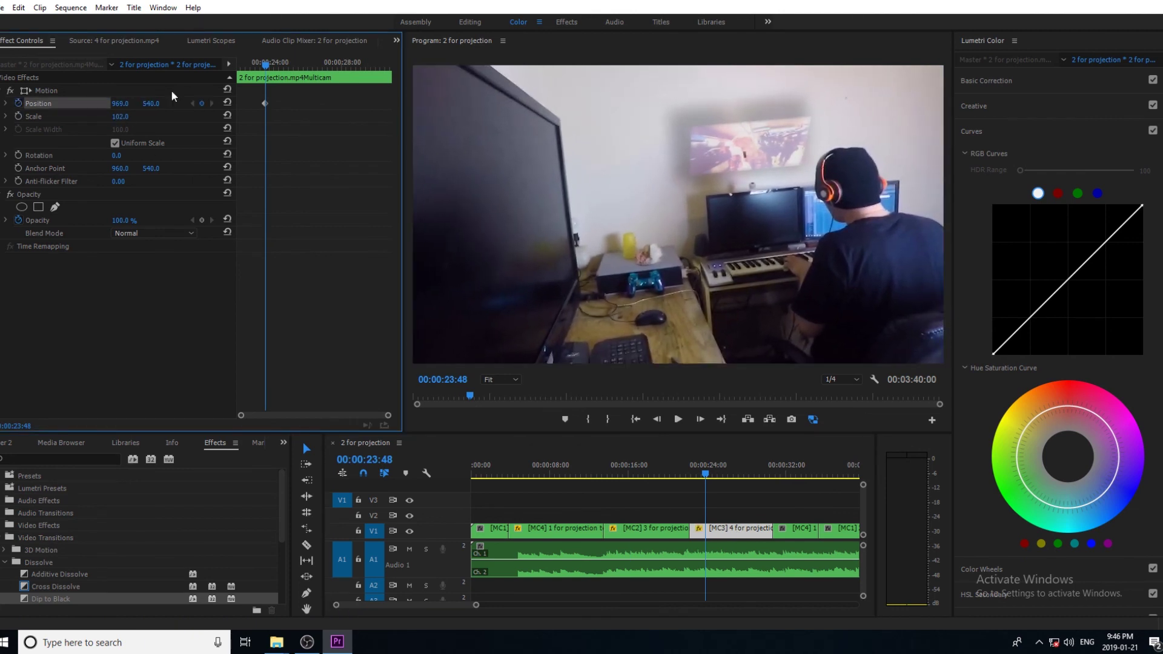
{"action": "left_click_drag", "start_coordinate": [120, 103], "coordinate": [110, 103]}
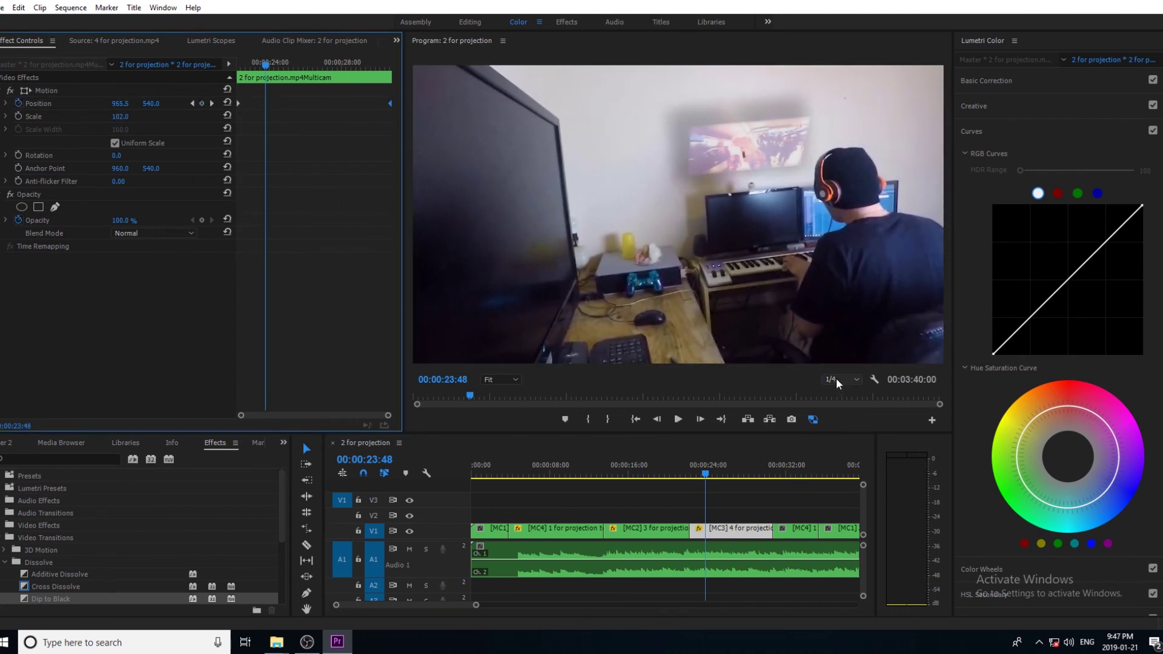
Animate the scale of the camera 3 clip near 0:40 from 102 down to 100 across the clip.
{"action": "left_click_drag", "start_coordinate": [784, 469], "coordinate": [826, 463]}
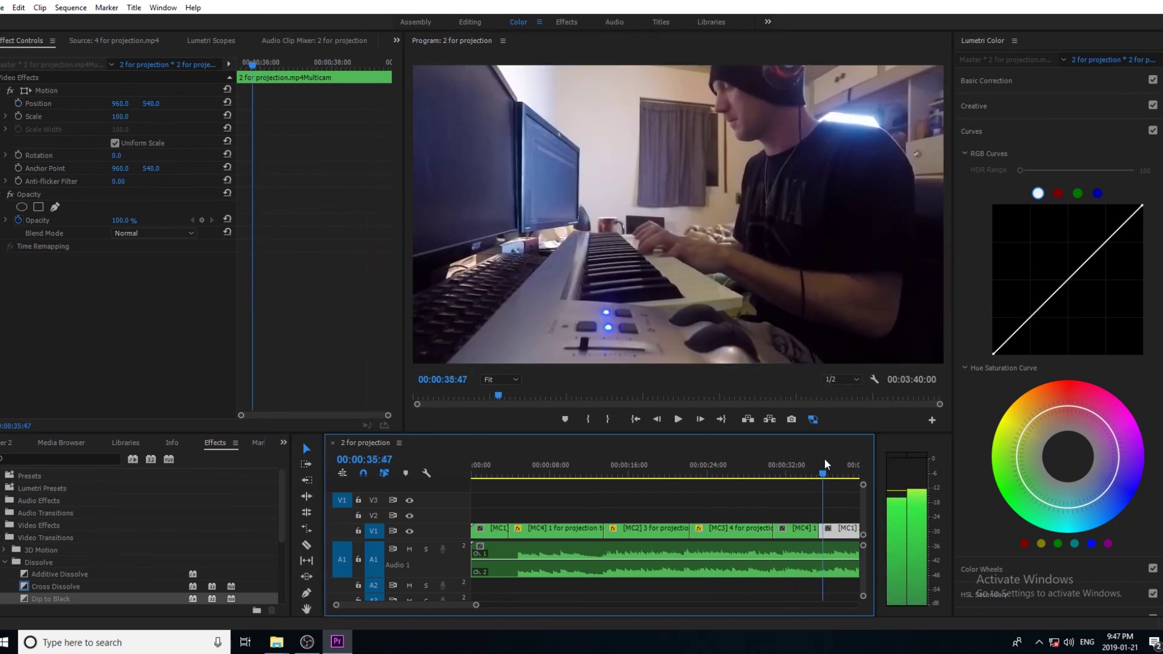
{"action": "left_click_drag", "start_coordinate": [476, 605], "coordinate": [489, 605]}
{"action": "left_click", "coordinate": [18, 117]}
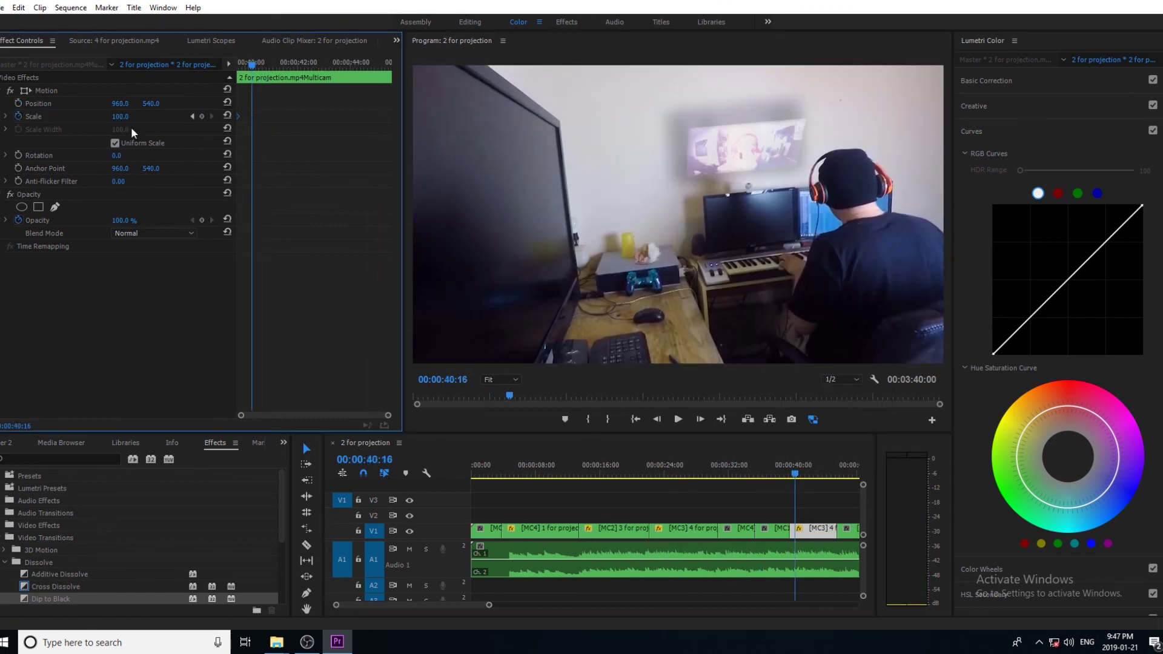
{"action": "left_click_drag", "start_coordinate": [120, 116], "coordinate": [126, 117]}
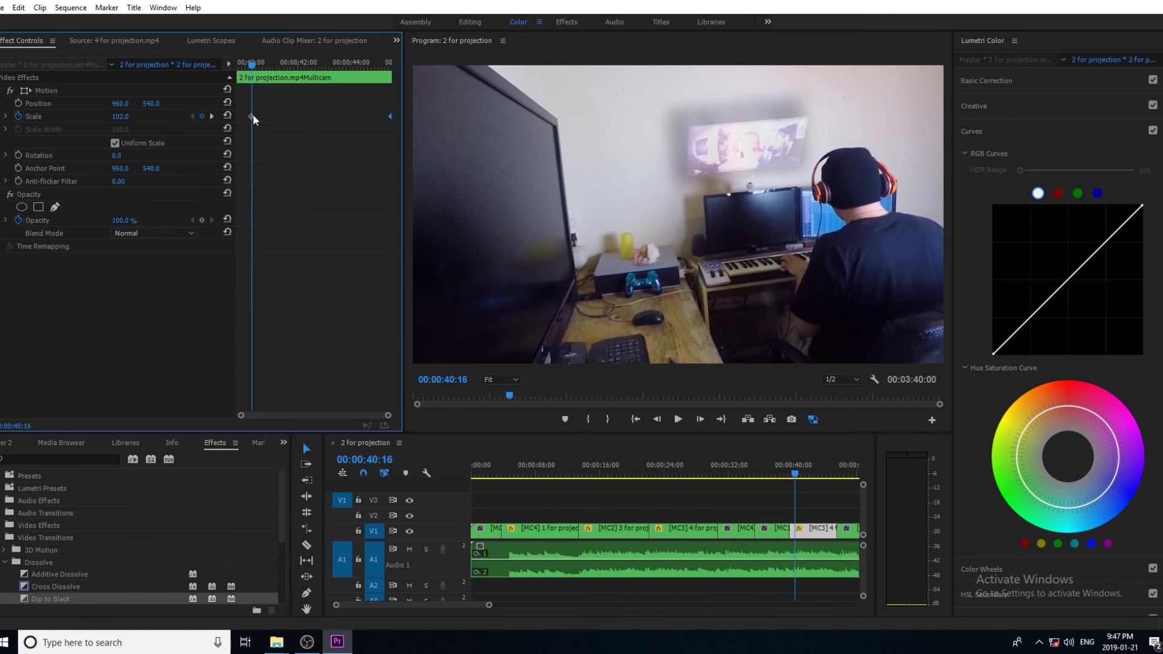
Animate the scale of the camera 1 clip near 0:51 from 100 to 102, and play it back.
{"action": "left_click", "coordinate": [535, 397]}
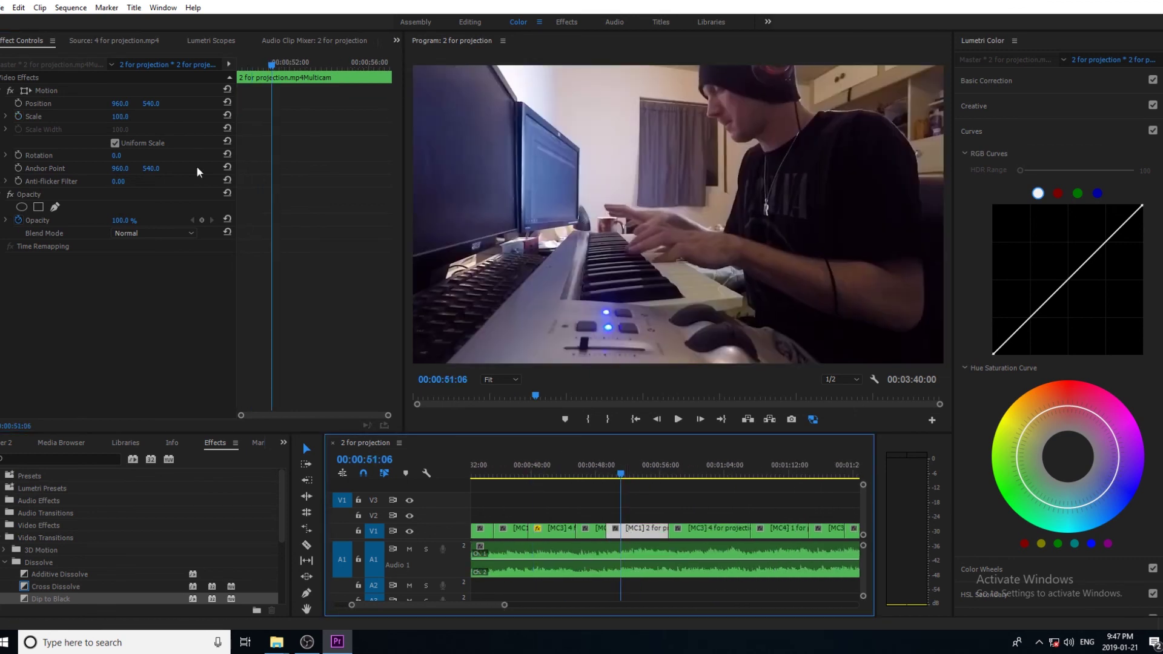
{"action": "left_click_drag", "start_coordinate": [119, 117], "coordinate": [28, 121]}
{"action": "left_click_drag", "start_coordinate": [120, 116], "coordinate": [123, 116]}
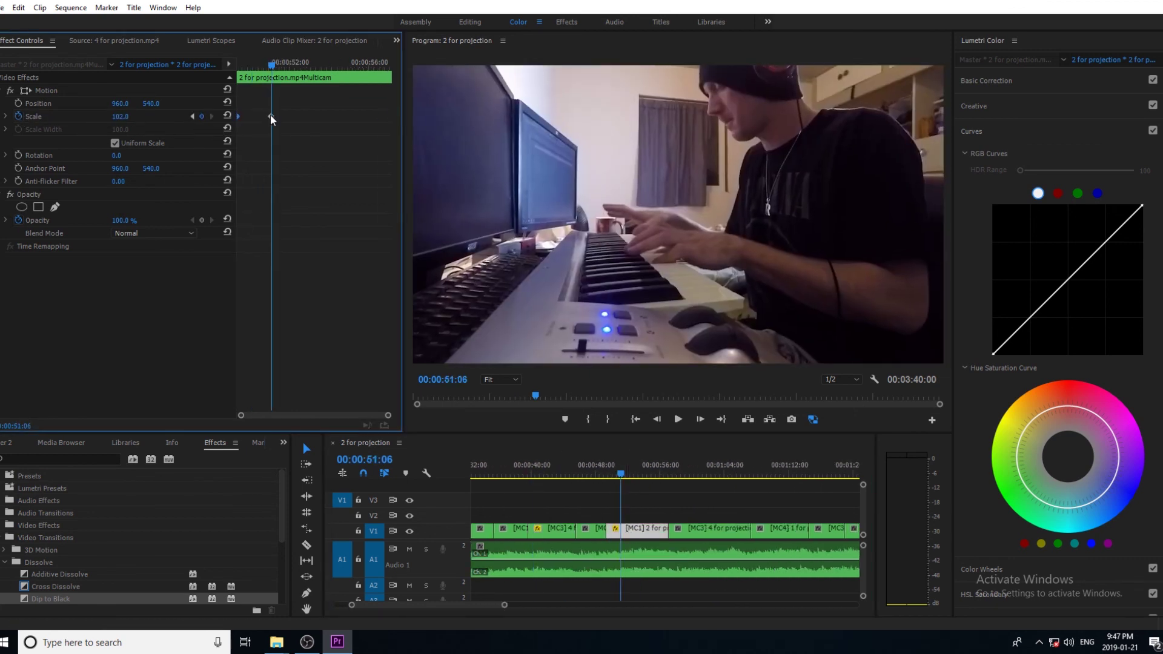
{"action": "left_click", "coordinate": [679, 419]}
{"action": "left_click", "coordinate": [678, 419]}
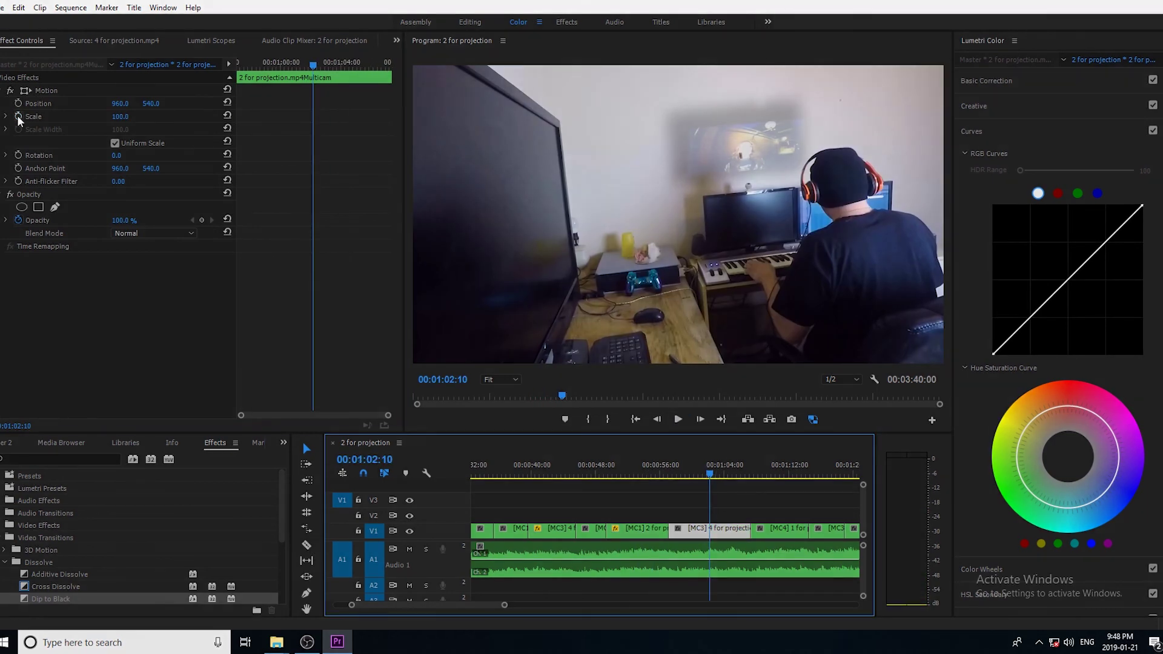
Keyframe the scale of the camera 3 clip near 1:02, entering 102 as the second scale value.
{"action": "left_click", "coordinate": [120, 116]}
{"action": "type", "text": "102"}
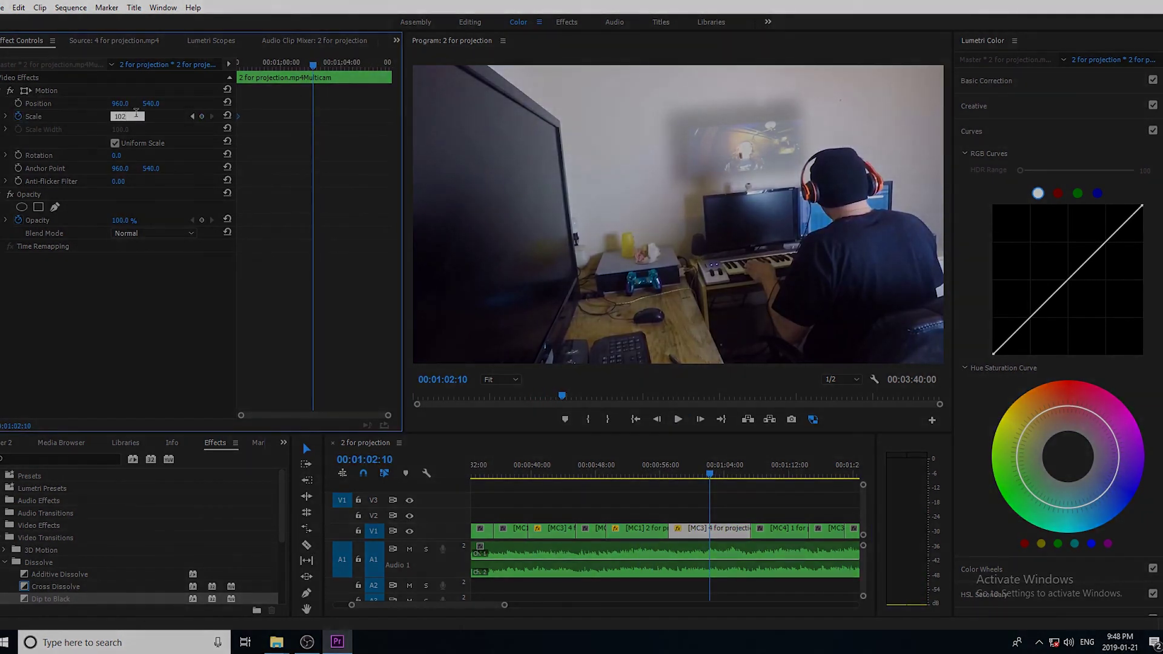